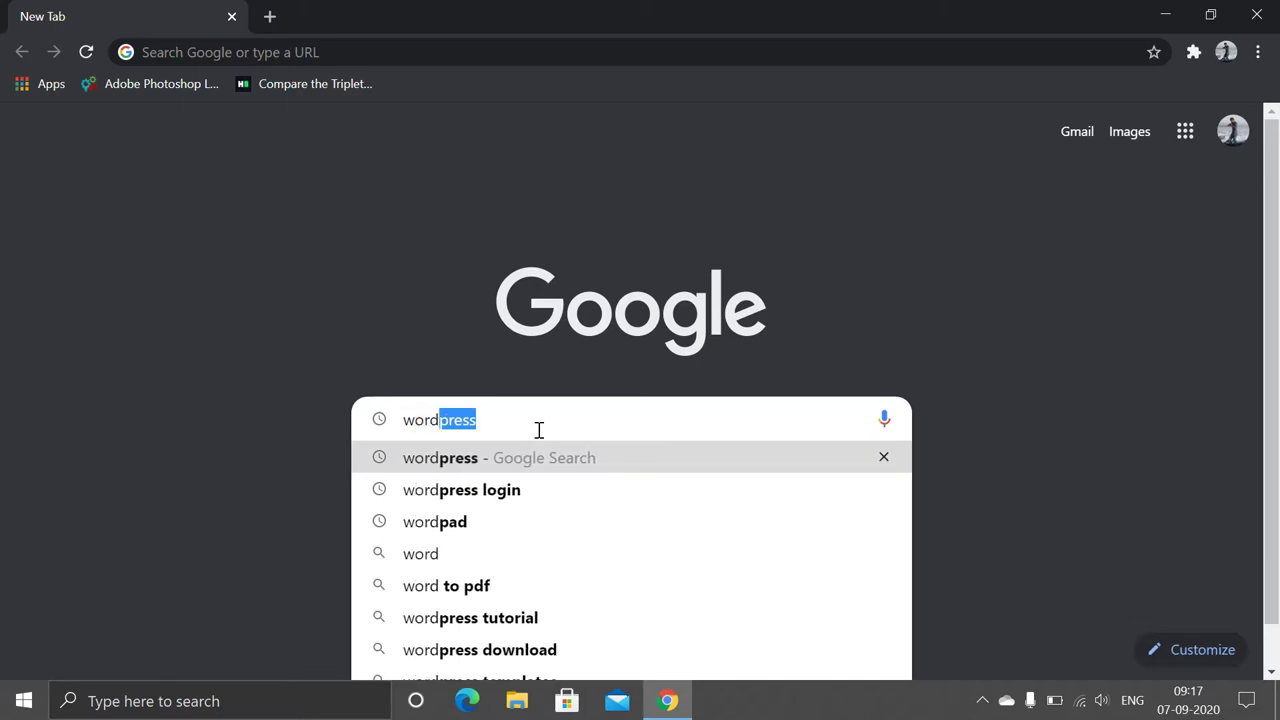
Find WordPress.com through a web search for "wordpress" and open its login page
{"action": "key", "text": "Right"}
{"action": "key", "text": "Return"}
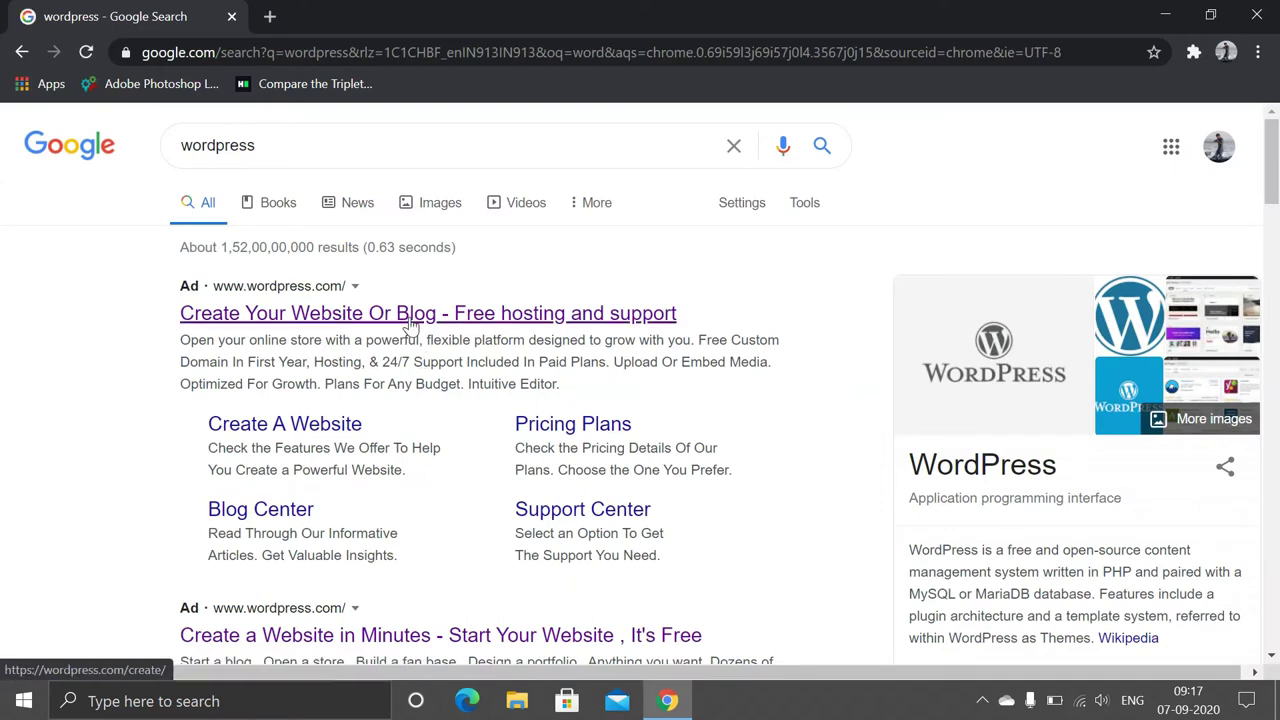
{"action": "left_click", "coordinate": [411, 318]}
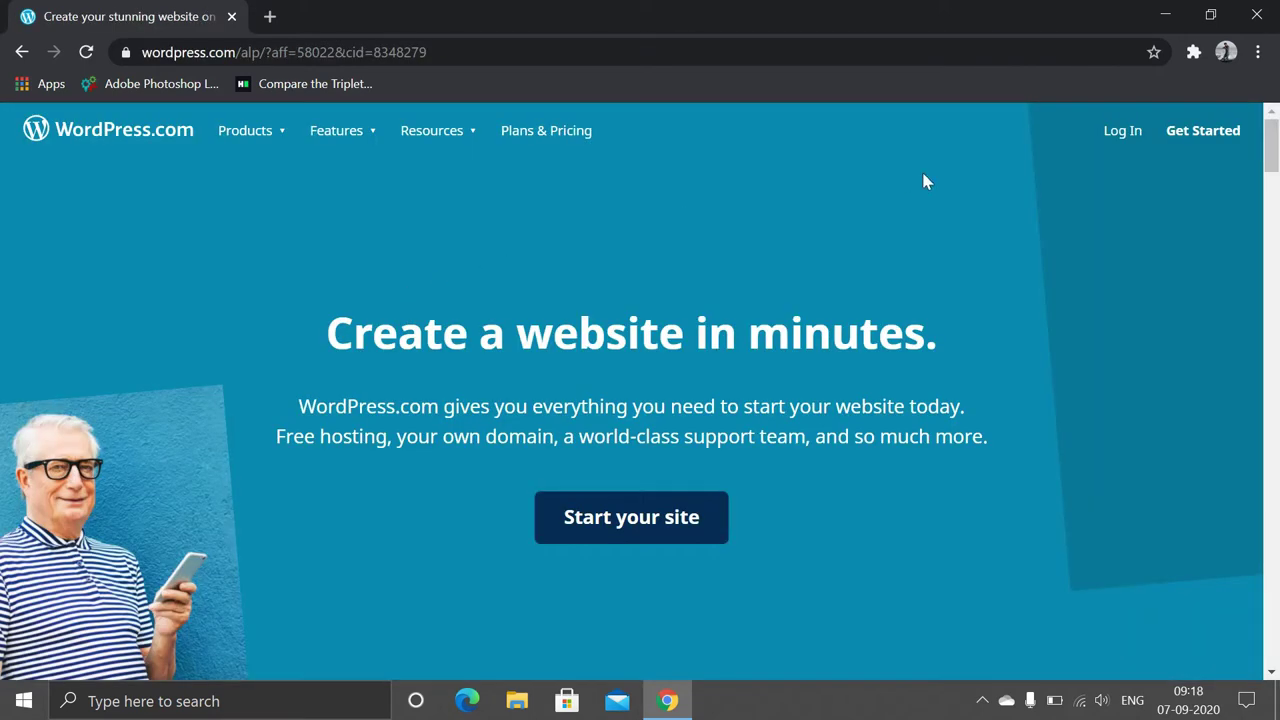
{"action": "left_click", "coordinate": [1123, 131]}
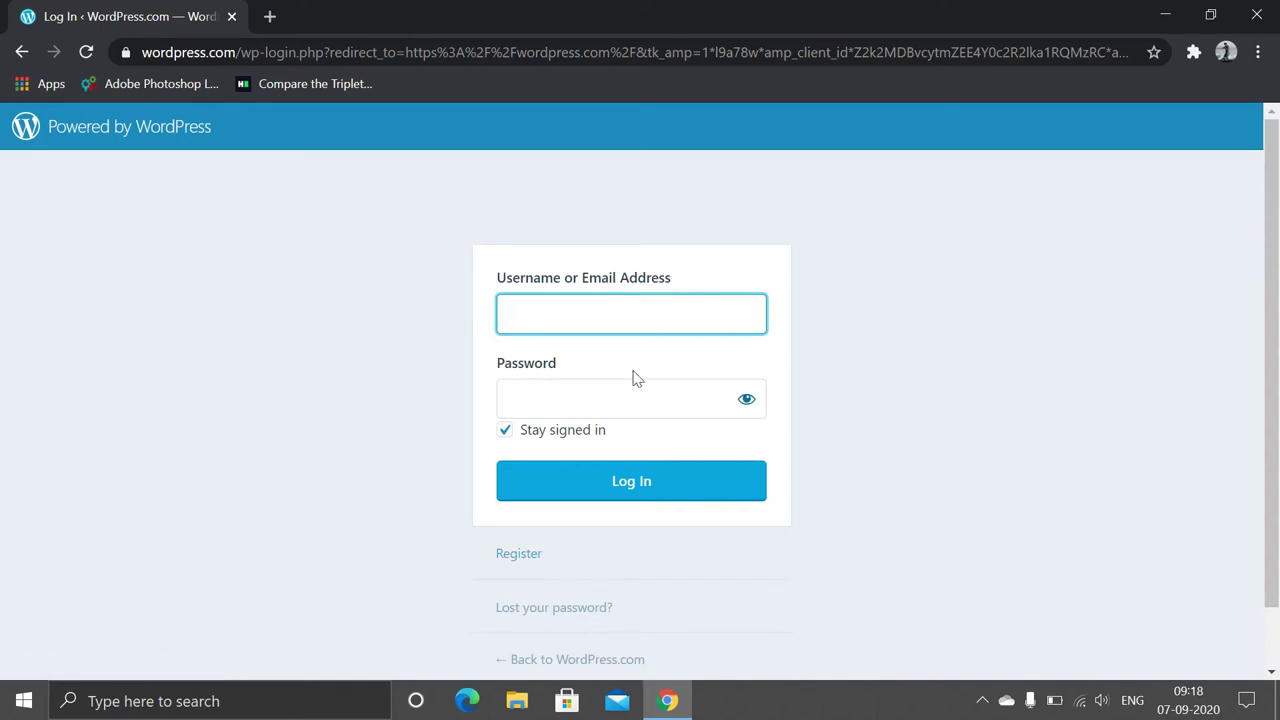
View the registration form for a new WordPress.com account, and return to the previous page
{"action": "left_click", "coordinate": [594, 555]}
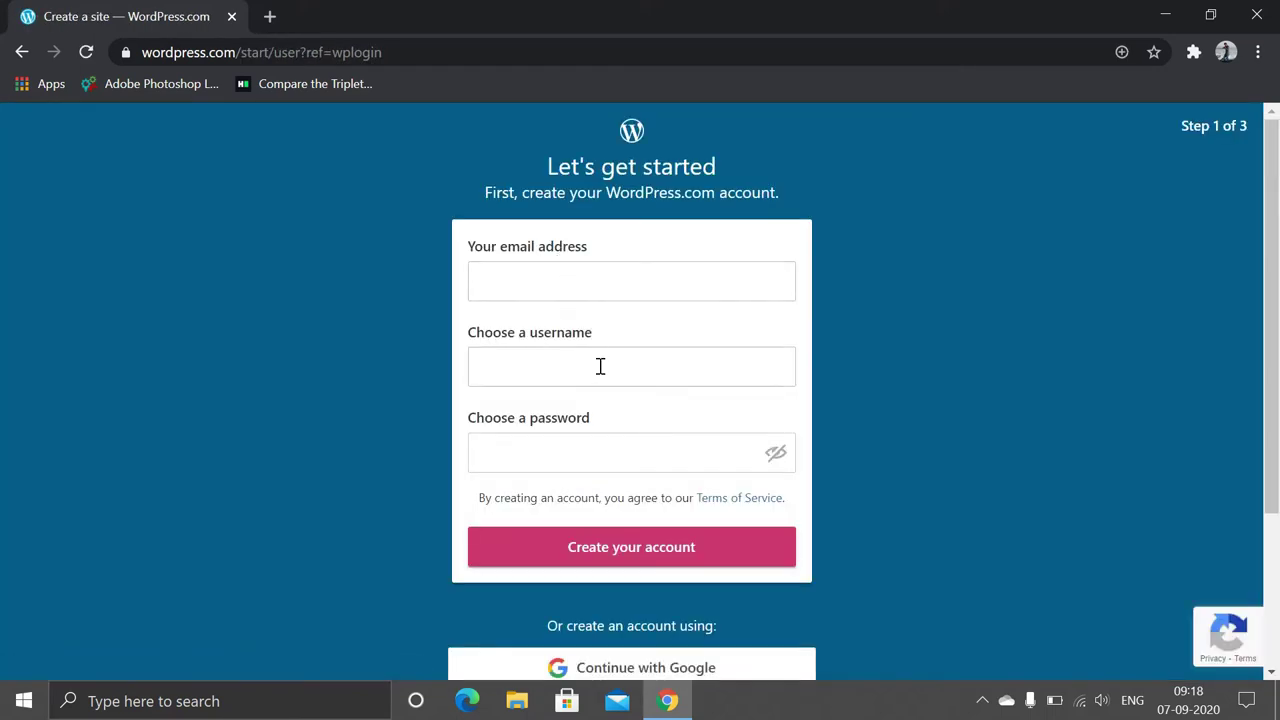
{"action": "left_click", "coordinate": [8, 50]}
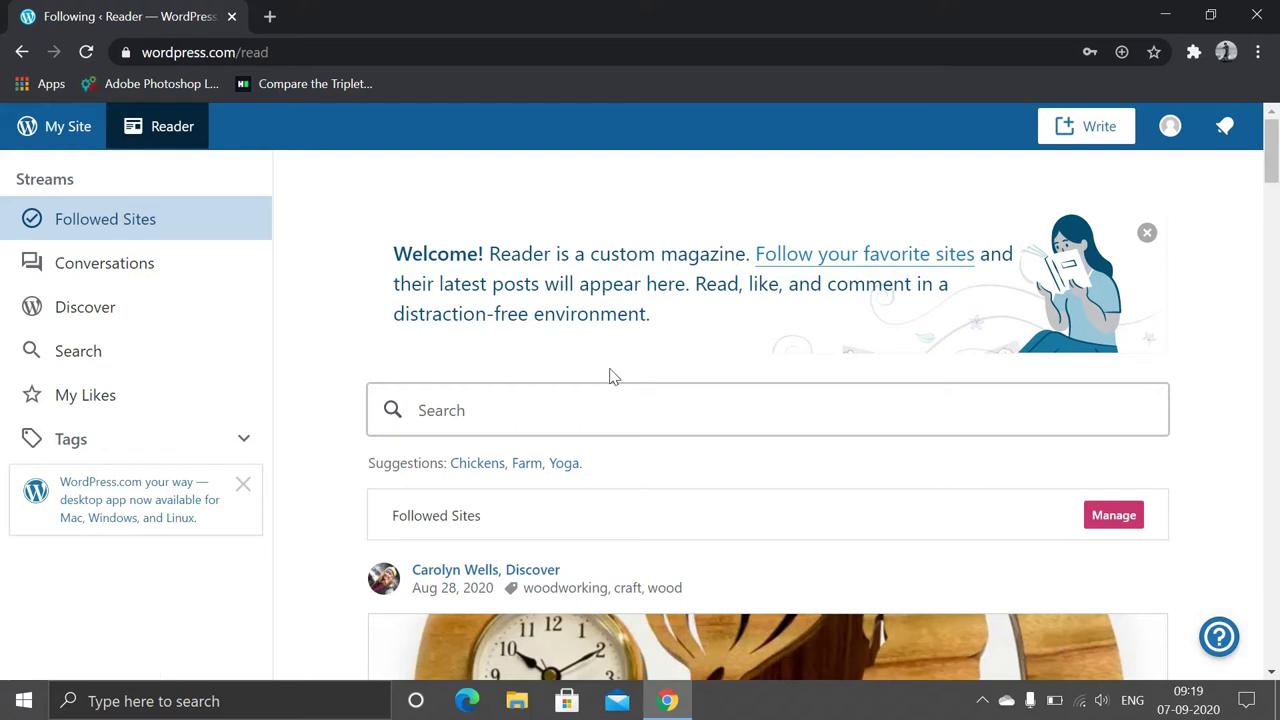
Look through the posts in the Reader's Followed Sites stream
{"action": "scroll", "coordinate": [613, 376], "scroll_direction": "down", "scroll_amount": 1}
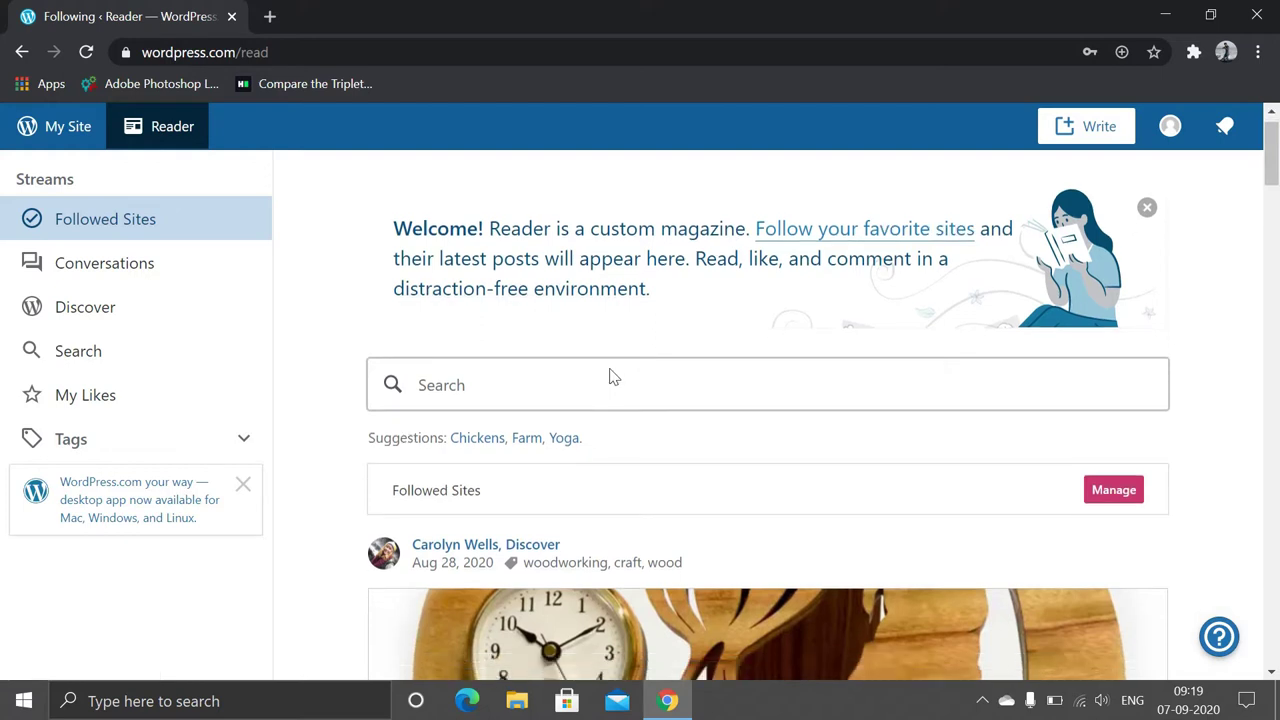
{"action": "scroll", "coordinate": [613, 376], "scroll_direction": "down", "scroll_amount": 1}
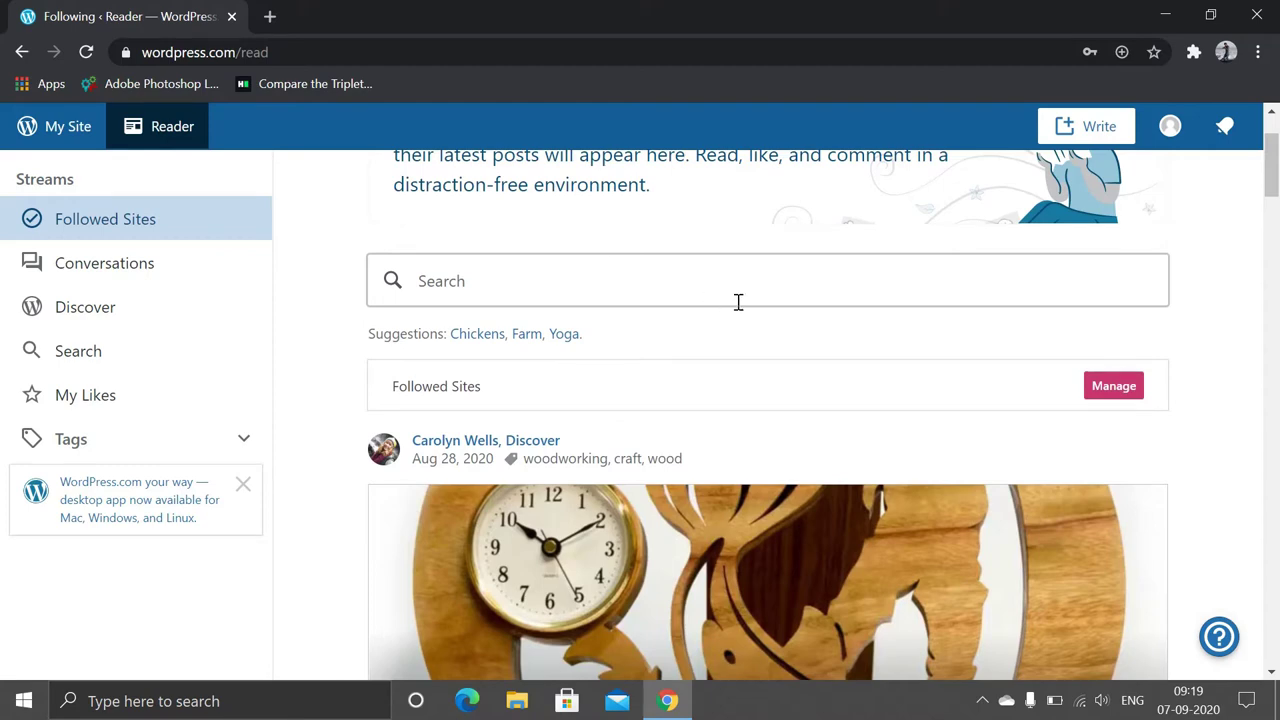
{"action": "scroll", "coordinate": [738, 302], "scroll_direction": "down", "scroll_amount": 3}
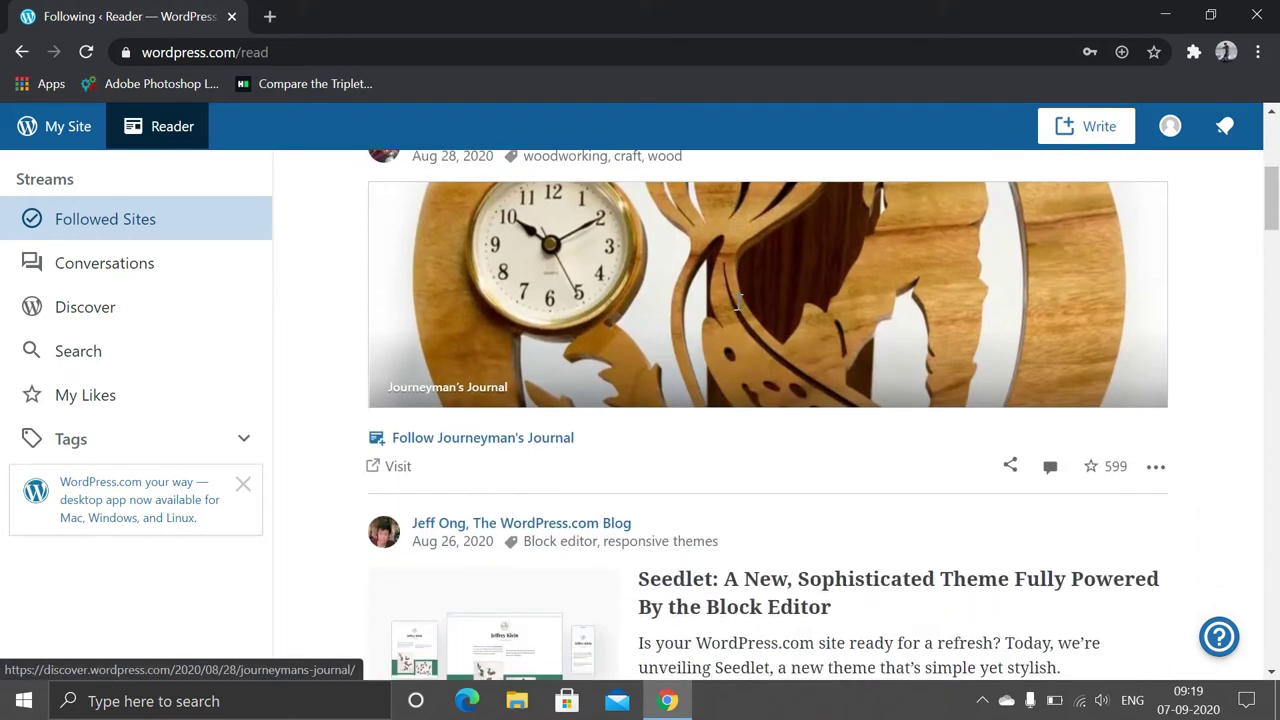
{"action": "scroll", "coordinate": [739, 303], "scroll_direction": "down", "scroll_amount": 1}
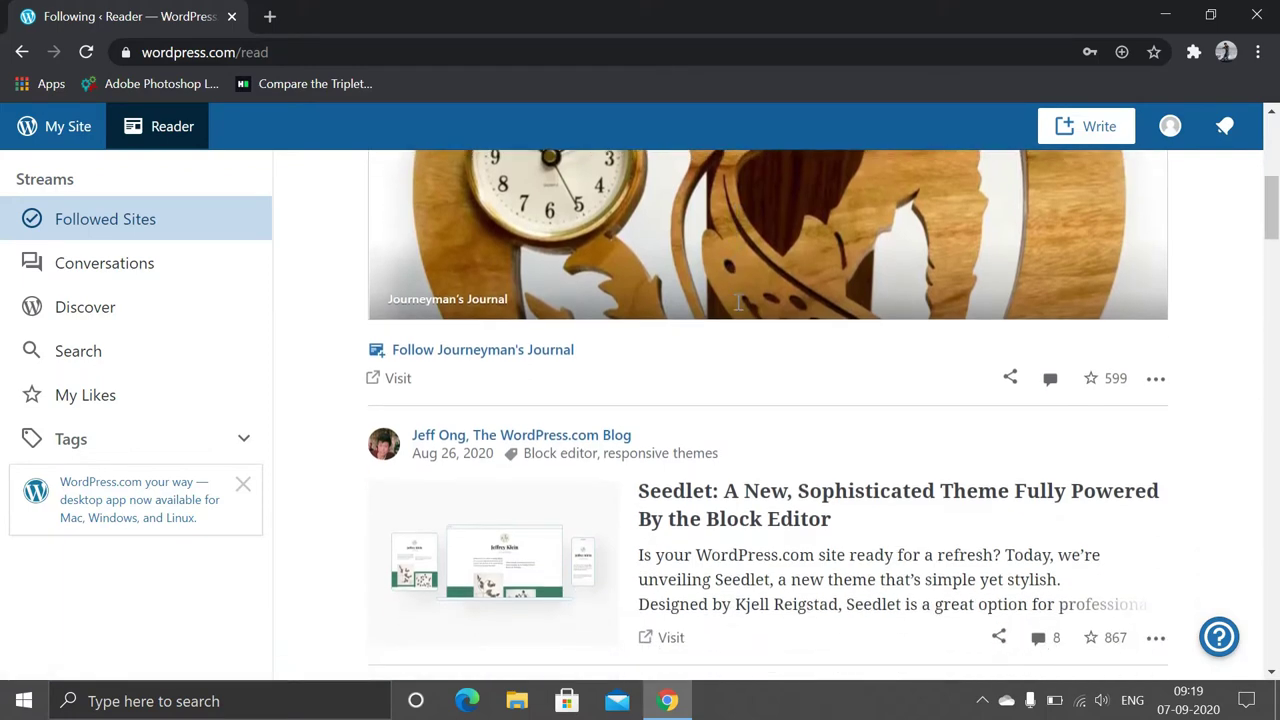
{"action": "scroll", "coordinate": [738, 302], "scroll_direction": "down", "scroll_amount": 1}
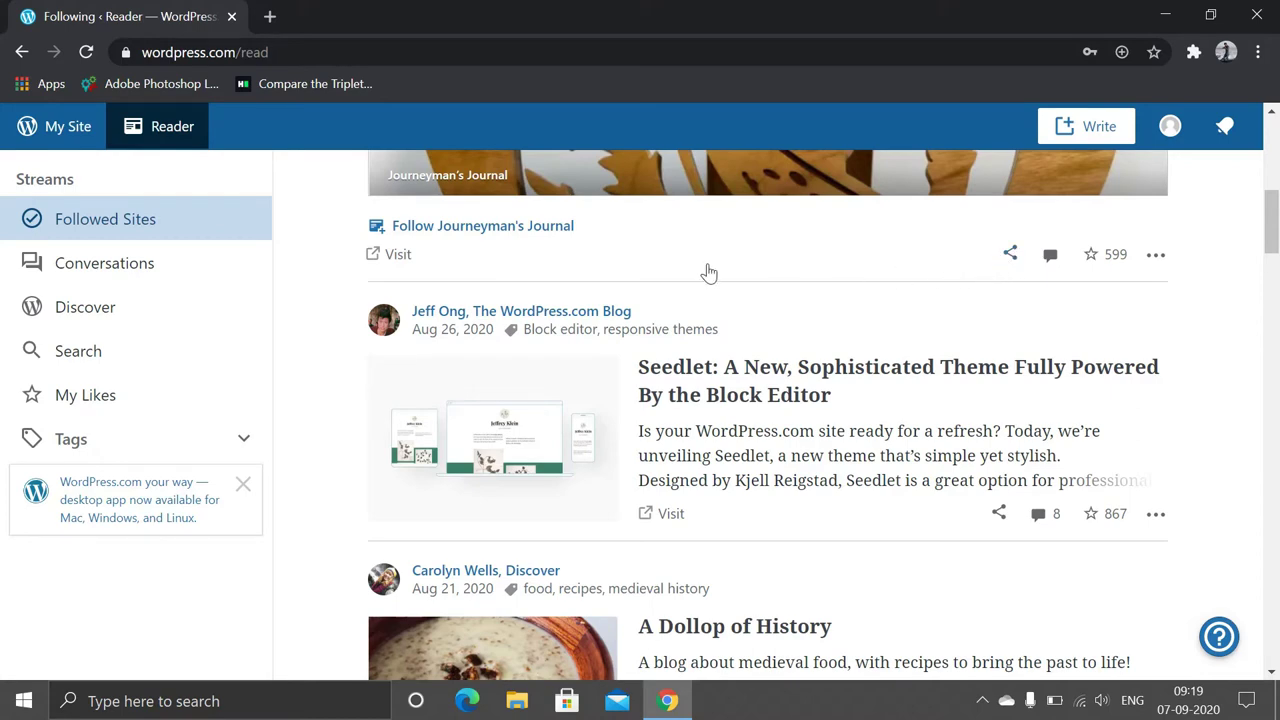
{"action": "scroll", "coordinate": [708, 271], "scroll_direction": "up", "scroll_amount": 3}
View the Reader's Conversations, Search and My Likes streams, and expand Tags to its entry field for adding a tag
{"action": "left_click", "coordinate": [104, 263]}
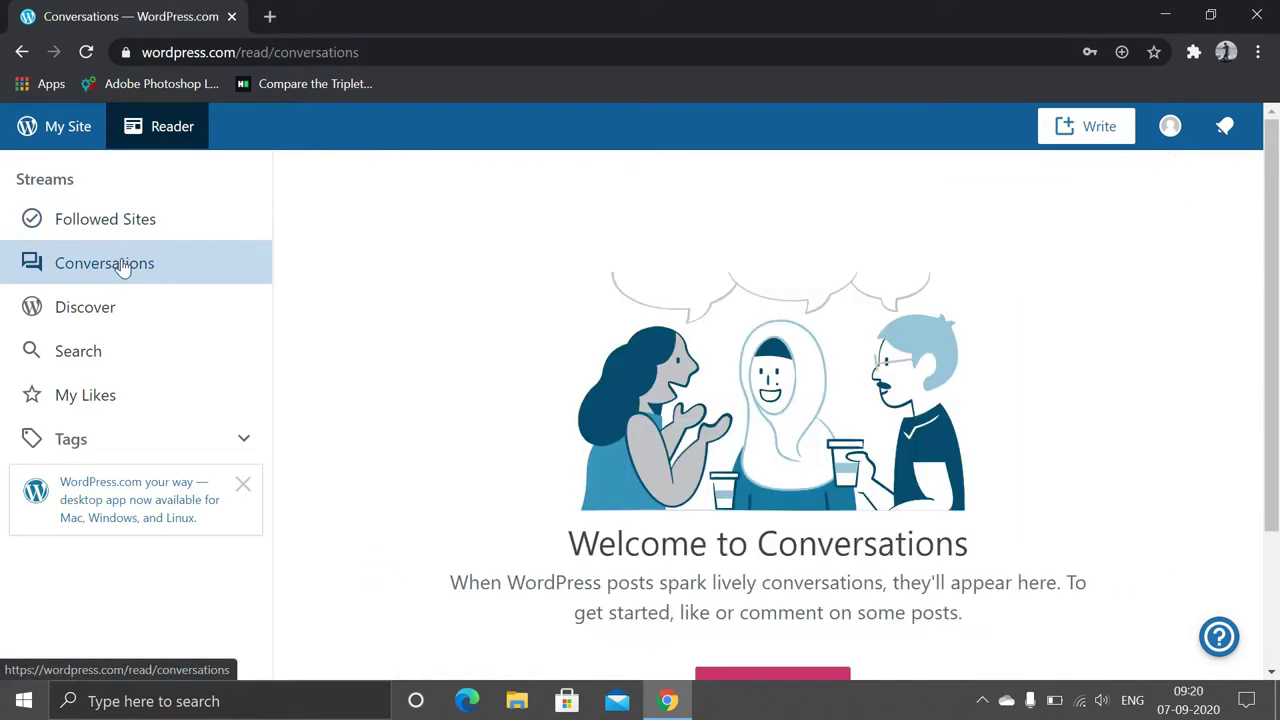
{"action": "left_click", "coordinate": [101, 352]}
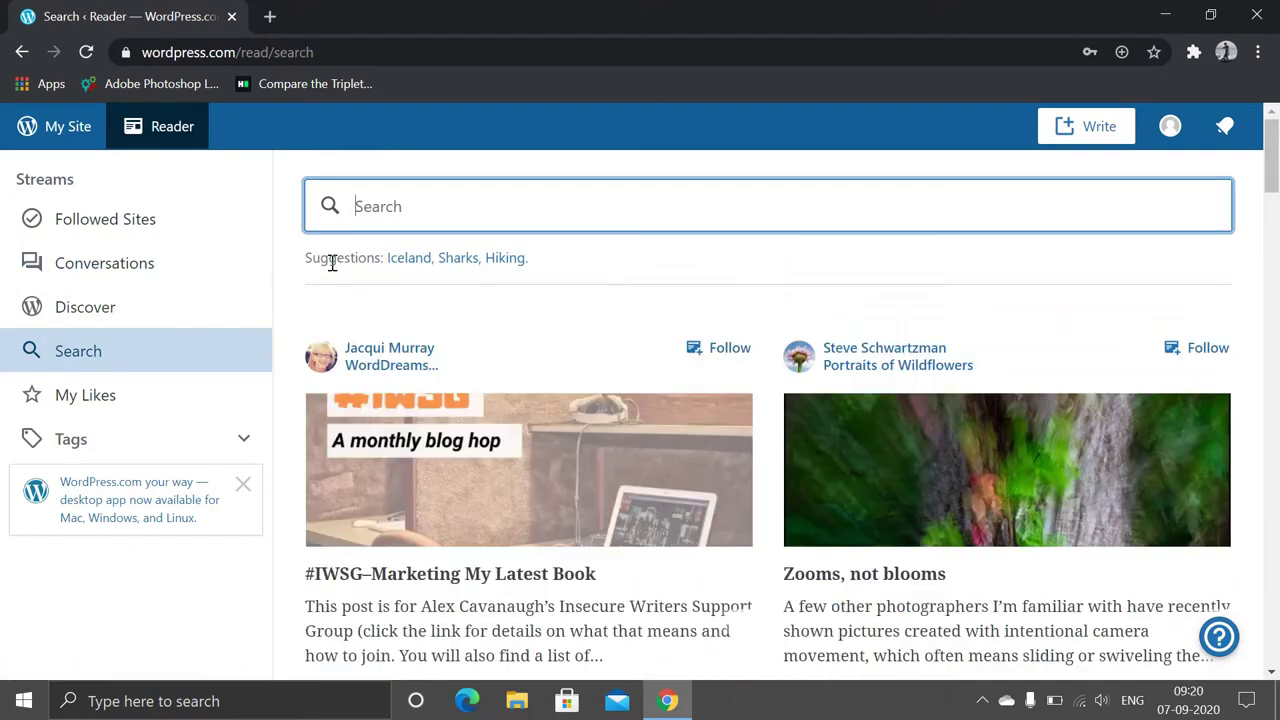
{"action": "left_click", "coordinate": [447, 228]}
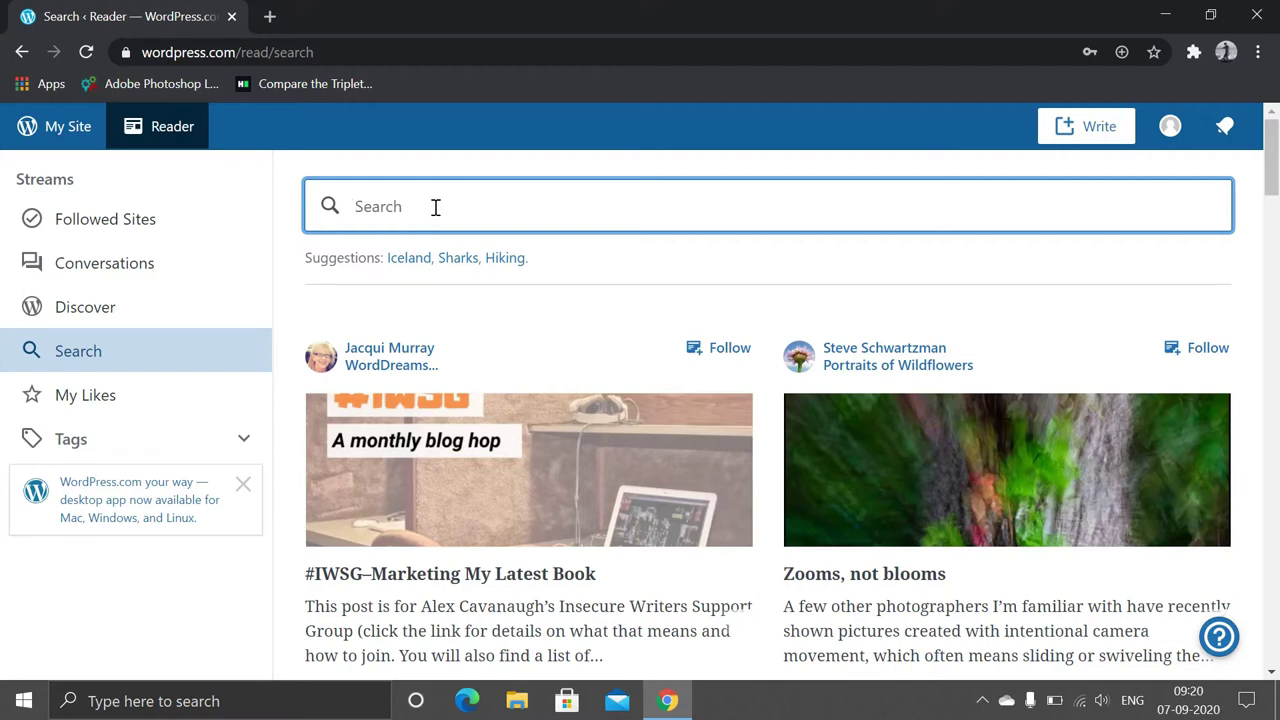
{"action": "left_click", "coordinate": [161, 400]}
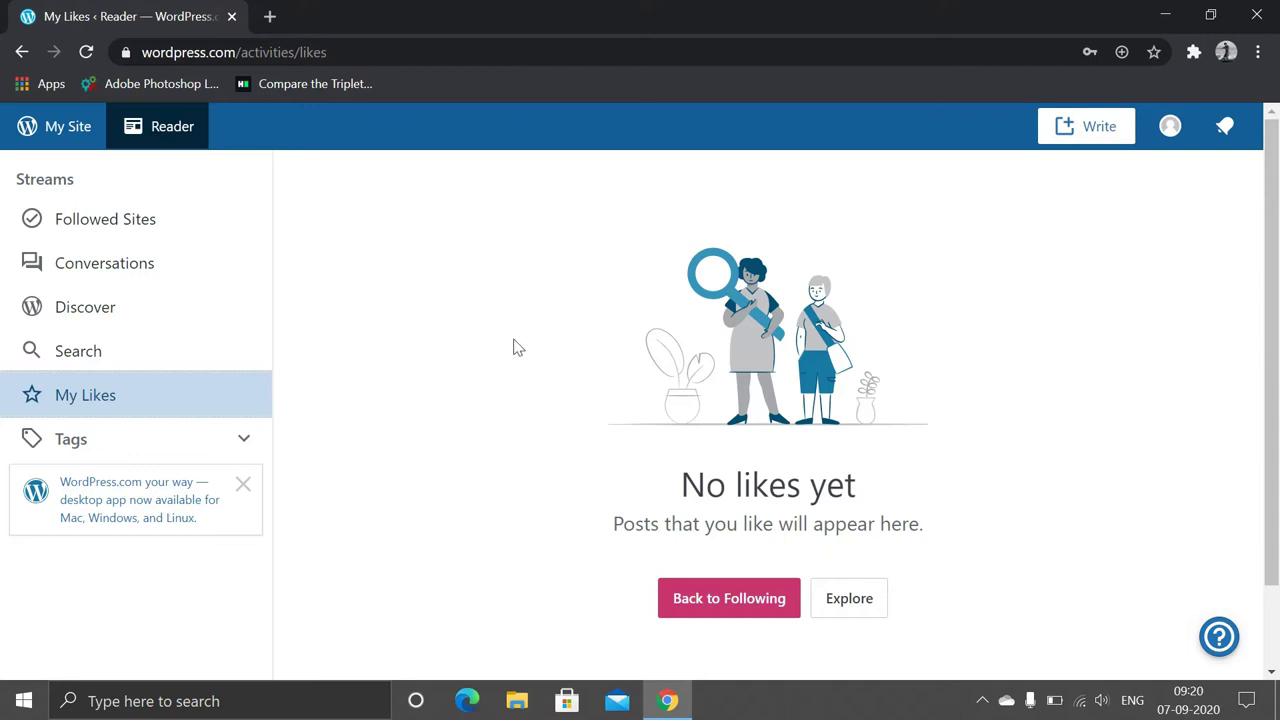
{"action": "left_click", "coordinate": [231, 450]}
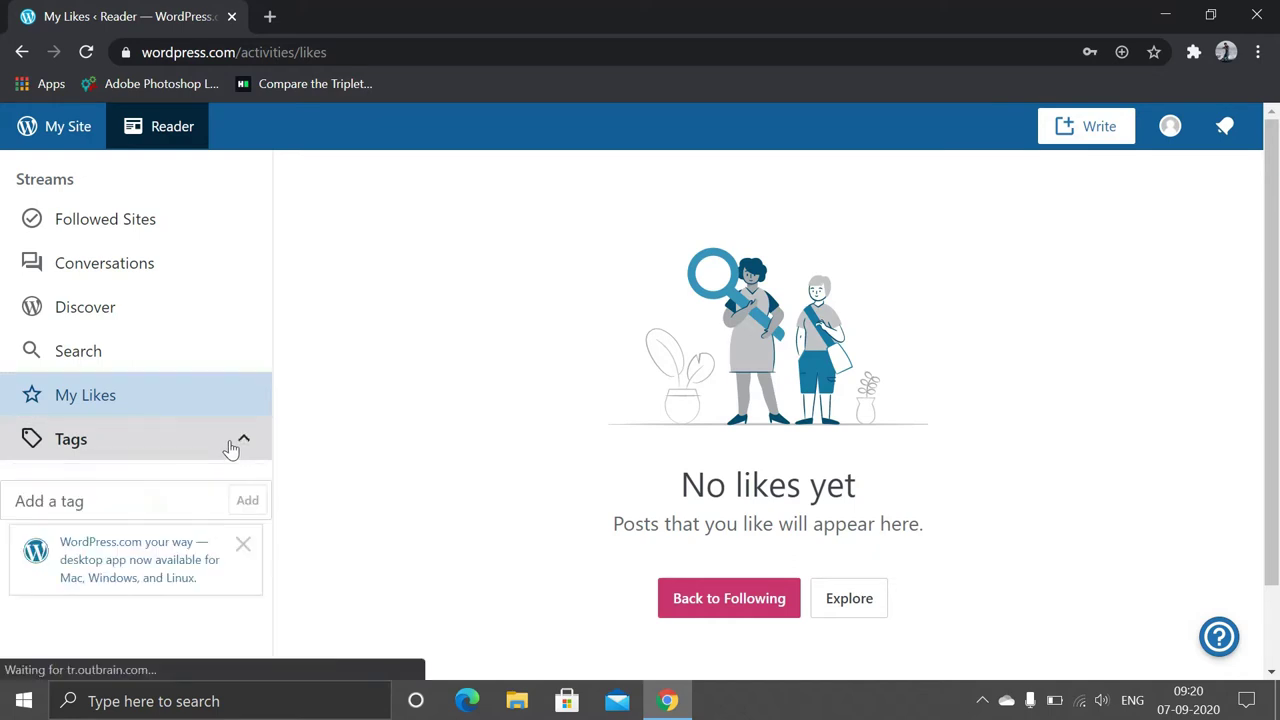
{"action": "left_click", "coordinate": [166, 509]}
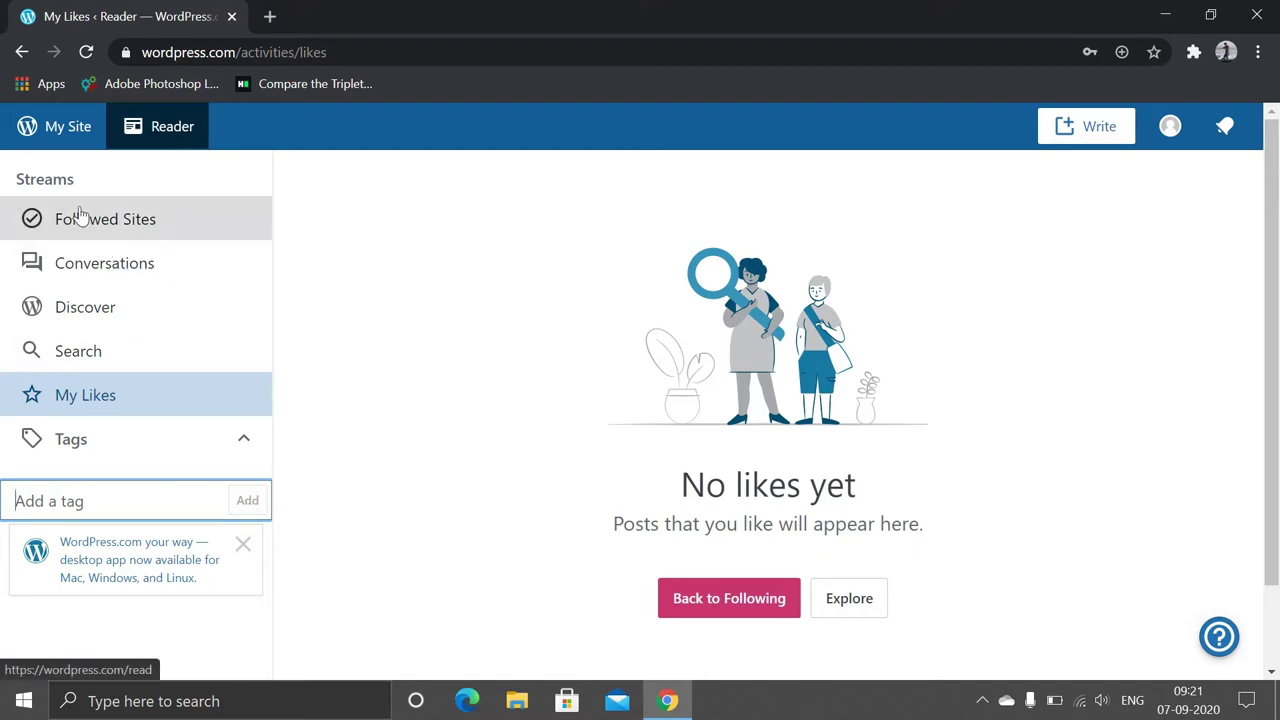
Open the My Home dashboard of the Python Basics site and look over its stats and quick links
{"action": "left_click", "coordinate": [57, 140]}
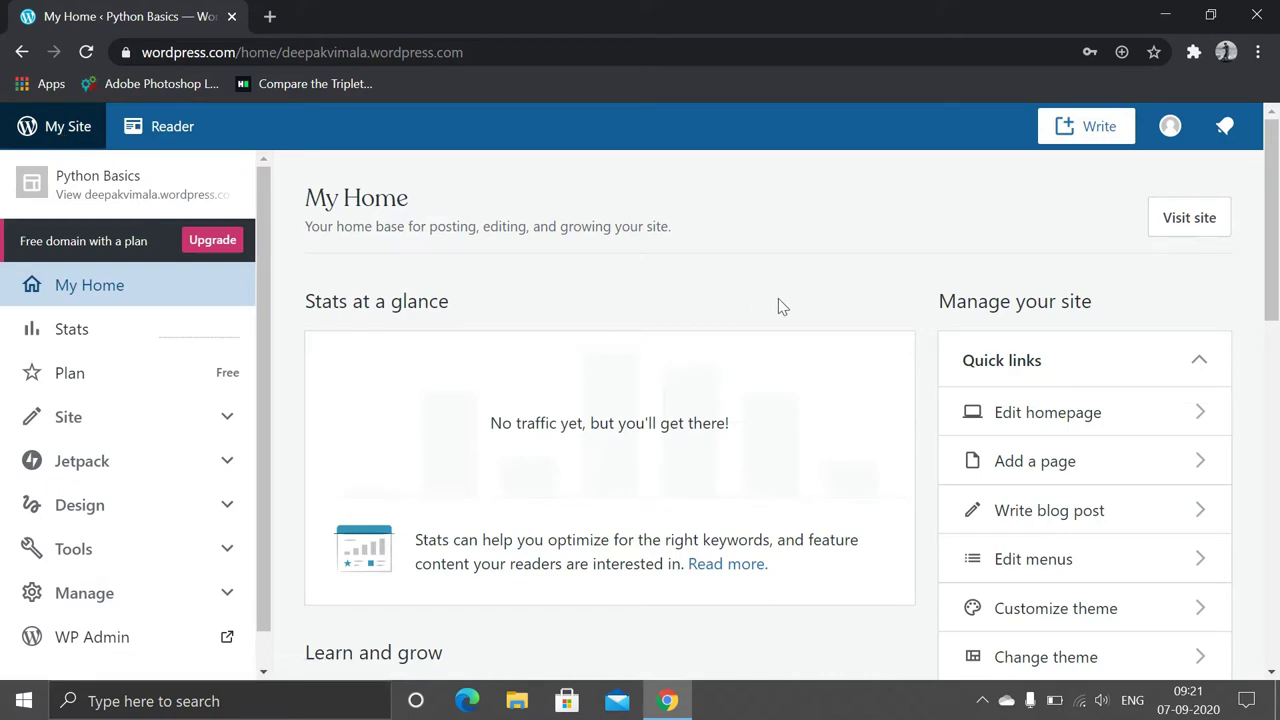
{"action": "scroll", "coordinate": [778, 299], "scroll_direction": "down", "scroll_amount": 1}
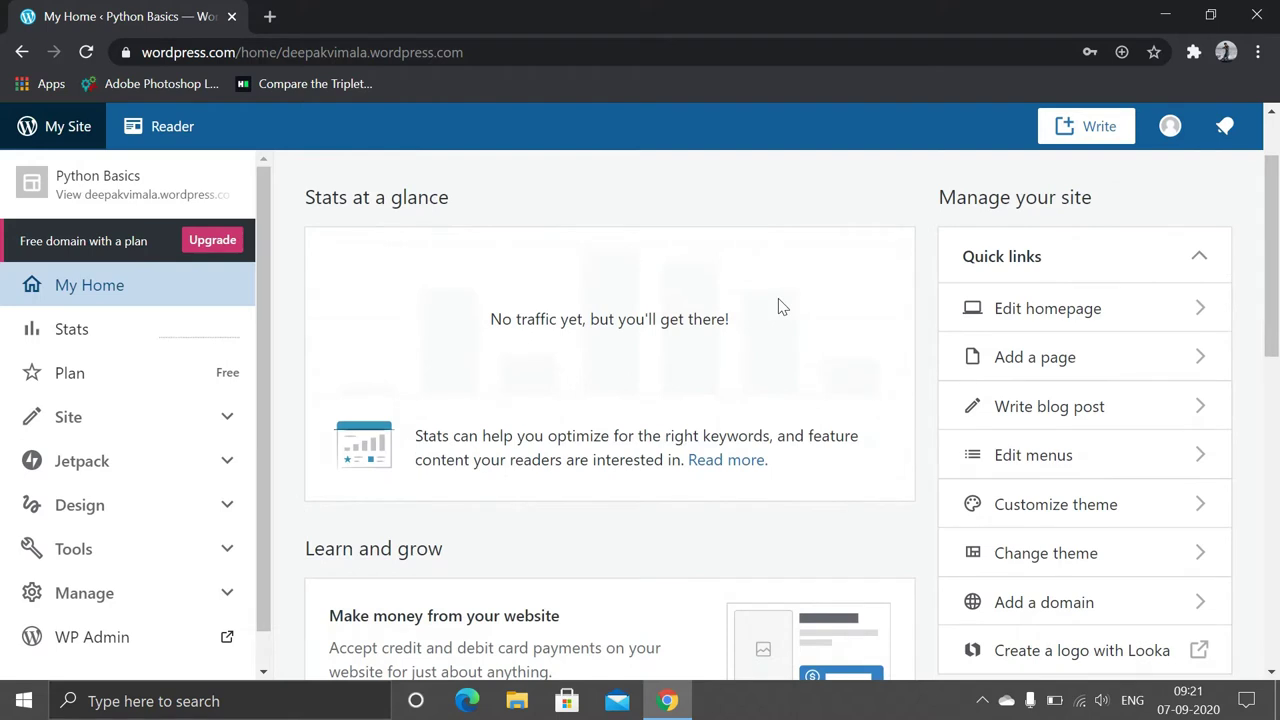
{"action": "scroll", "coordinate": [781, 306], "scroll_direction": "down", "scroll_amount": 1}
{"action": "scroll", "coordinate": [781, 306], "scroll_direction": "up", "scroll_amount": 1}
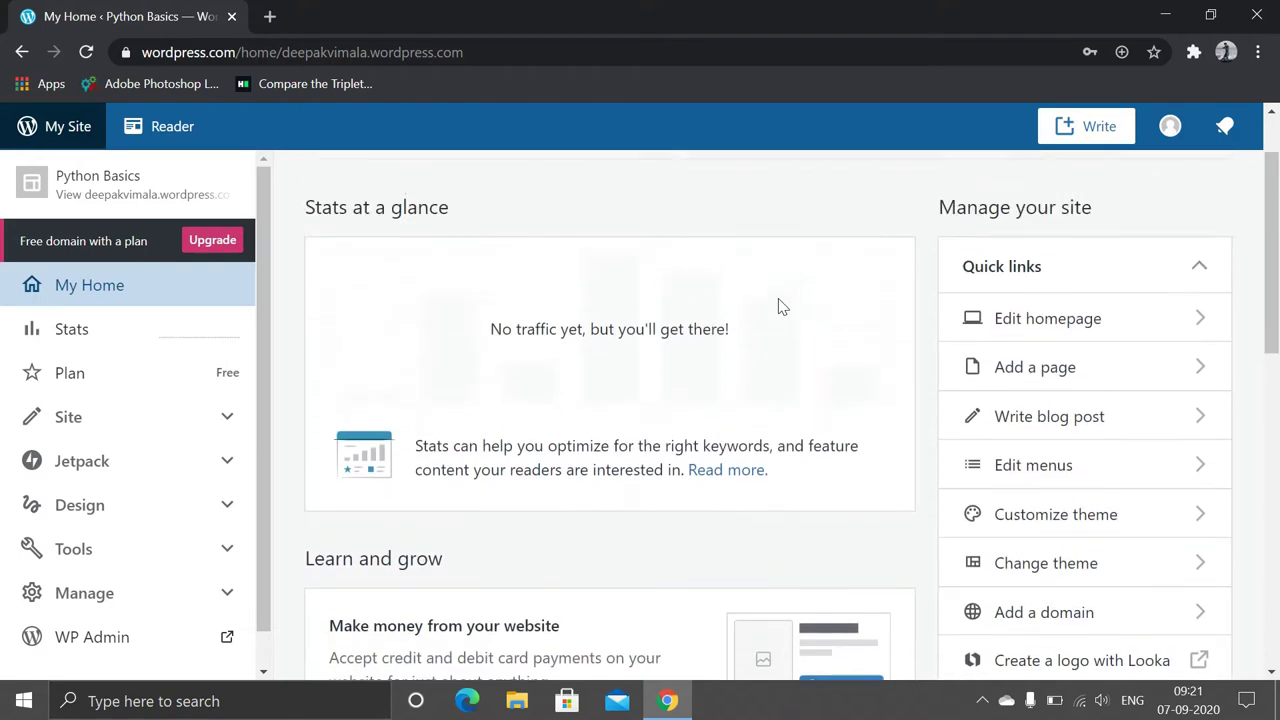
{"action": "scroll", "coordinate": [781, 306], "scroll_direction": "up", "scroll_amount": 1}
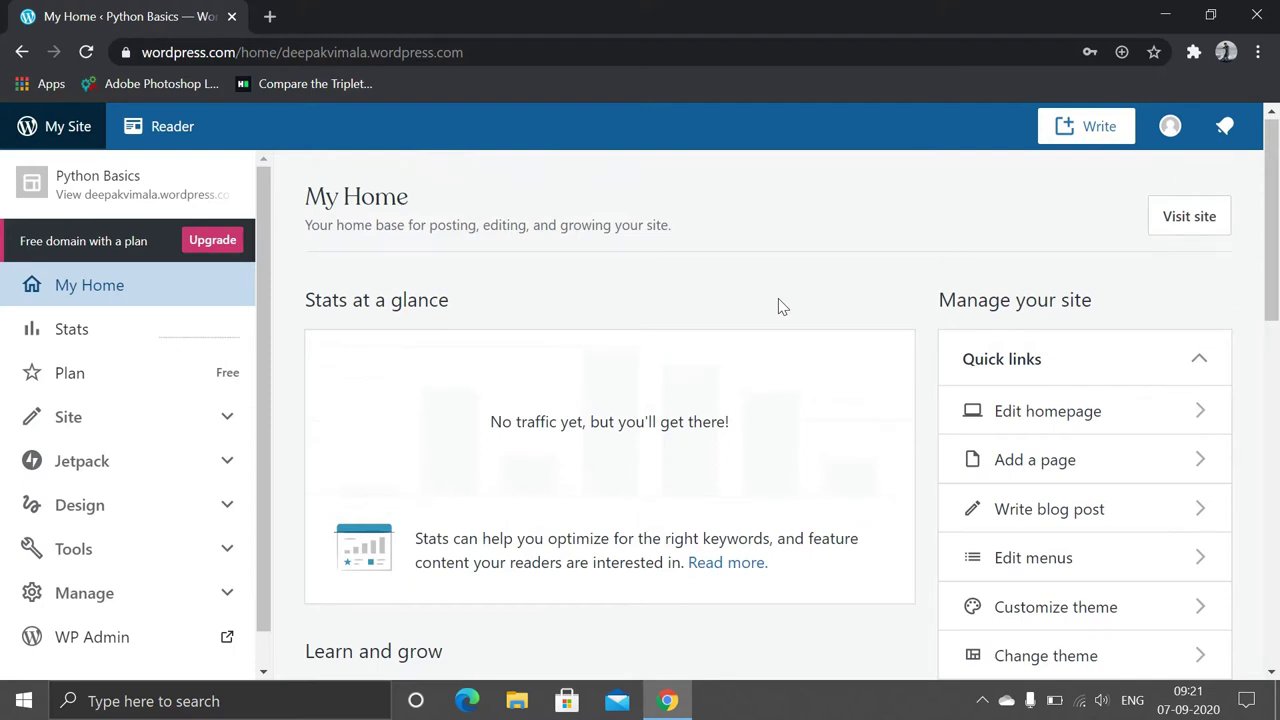
Open the site's homepage in the block editor and dismiss the autosave notice
{"action": "left_click", "coordinate": [145, 416]}
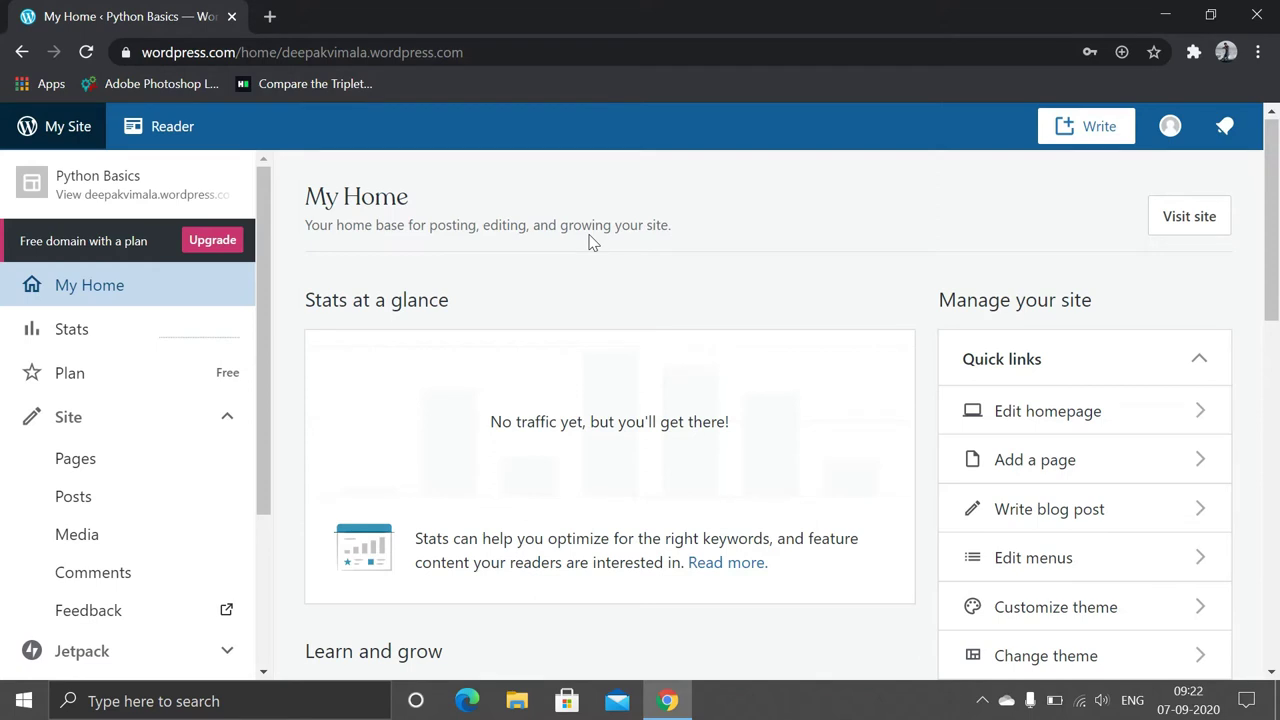
{"action": "left_click", "coordinate": [1088, 418]}
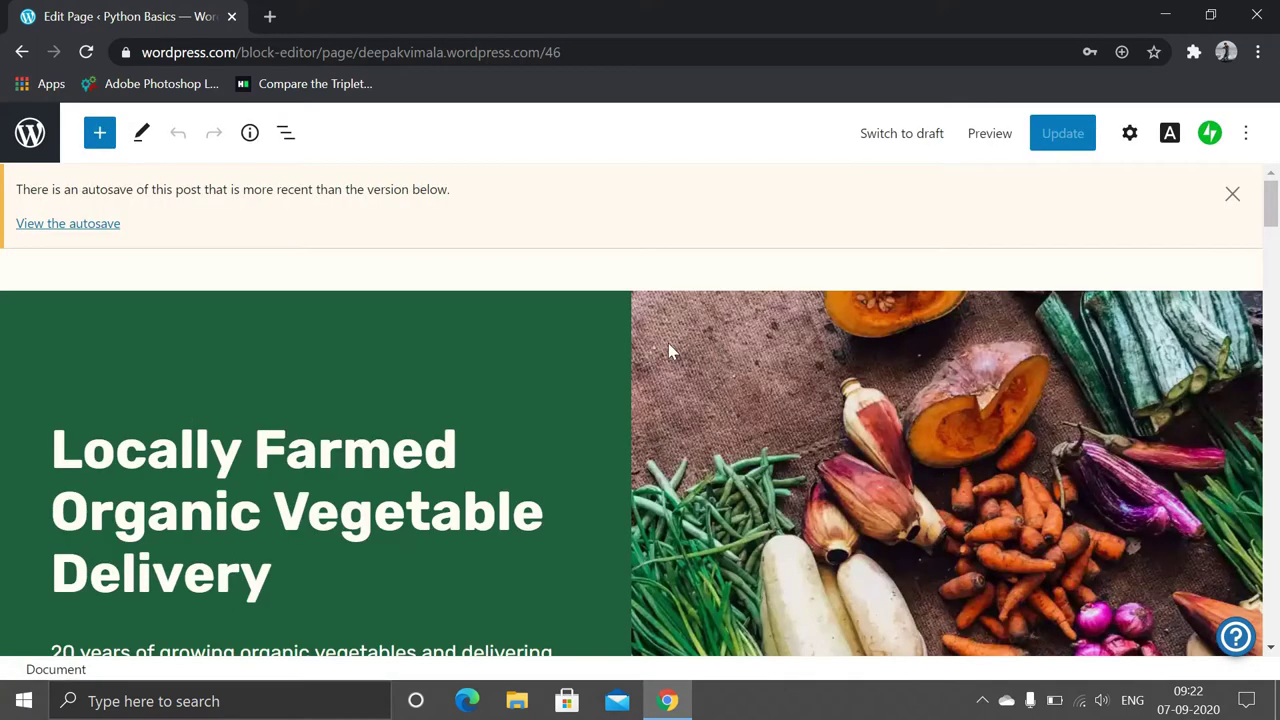
{"action": "scroll", "coordinate": [664, 345], "scroll_direction": "down", "scroll_amount": 2}
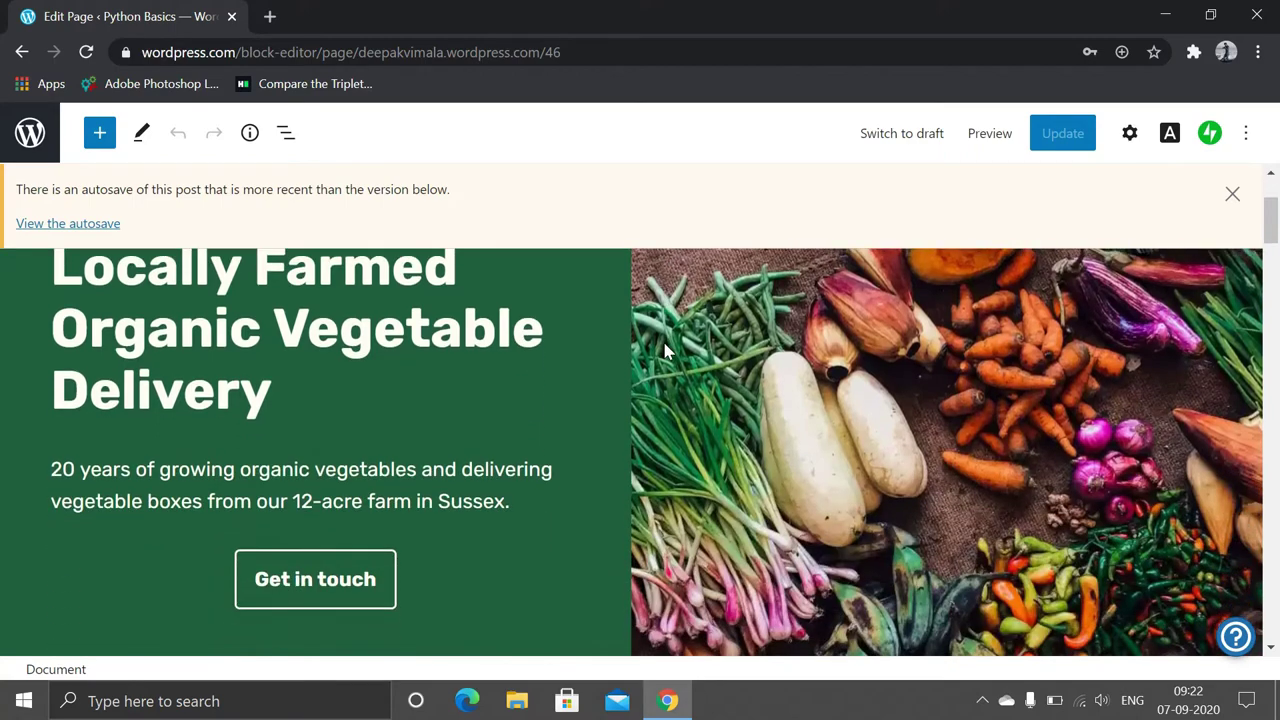
{"action": "scroll", "coordinate": [666, 349], "scroll_direction": "up", "scroll_amount": 2}
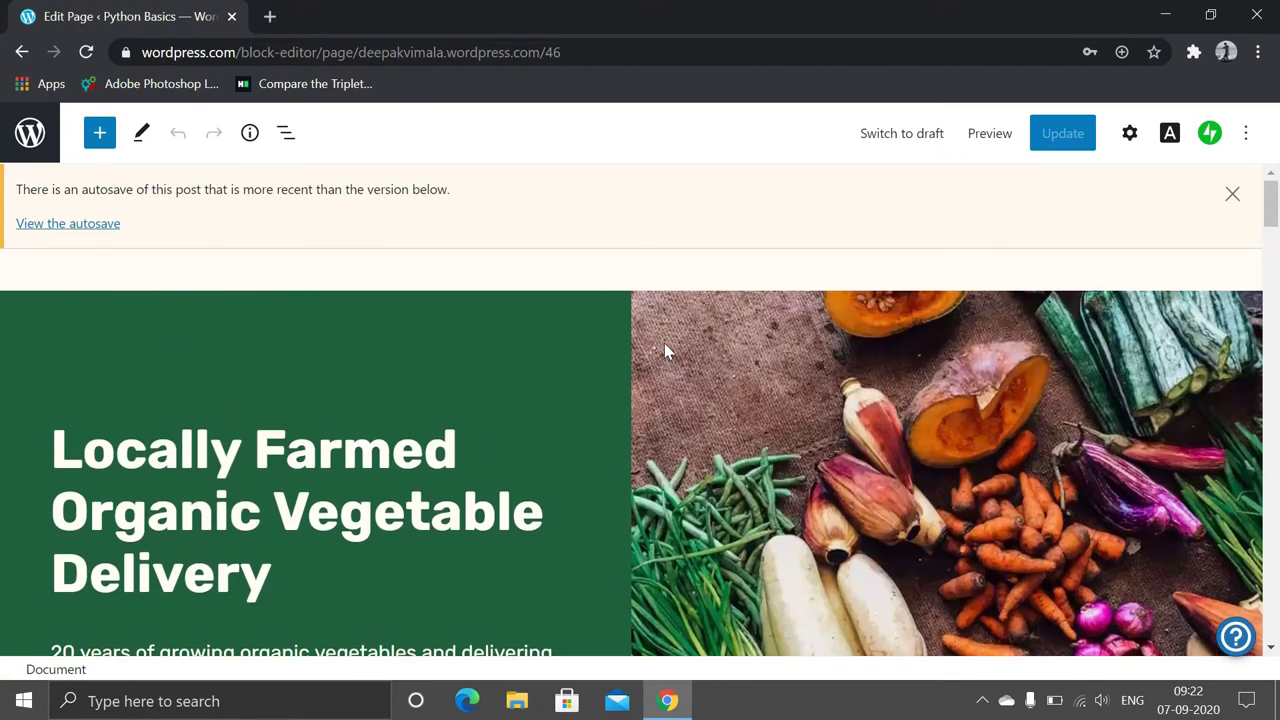
{"action": "left_click", "coordinate": [1233, 196]}
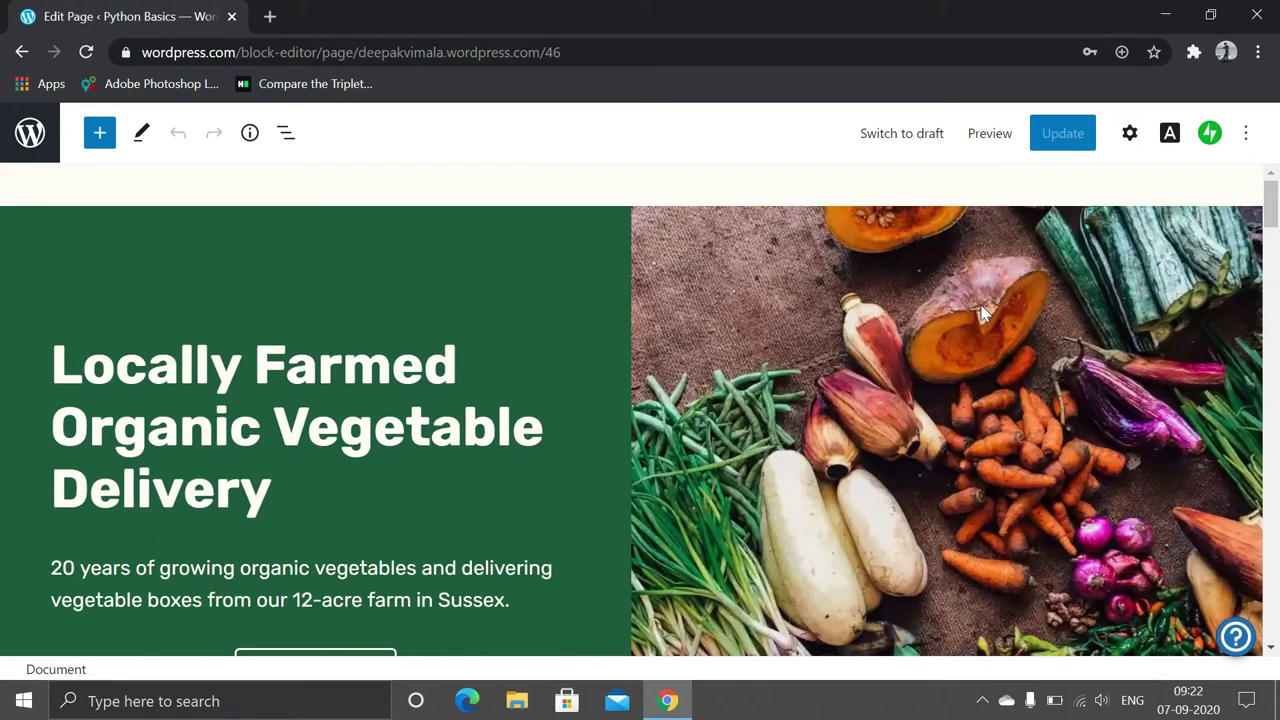
Examine the homepage template's sections, from the vegetable delivery banner through the services and statistics to the customer reviews
{"action": "scroll", "coordinate": [981, 313], "scroll_direction": "down", "scroll_amount": 1}
{"action": "scroll", "coordinate": [981, 313], "scroll_direction": "down", "scroll_amount": 2}
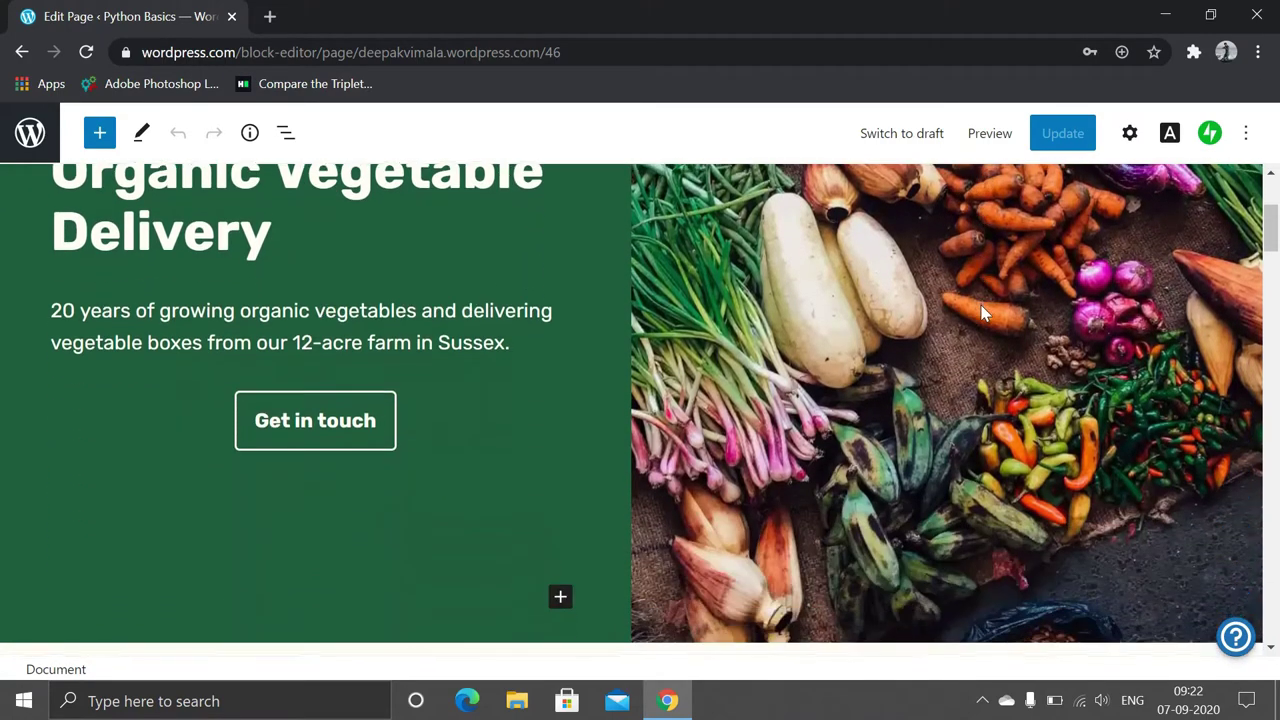
{"action": "scroll", "coordinate": [981, 313], "scroll_direction": "down", "scroll_amount": 2}
{"action": "scroll", "coordinate": [981, 313], "scroll_direction": "up", "scroll_amount": 4}
{"action": "scroll", "coordinate": [981, 313], "scroll_direction": "up", "scroll_amount": 1}
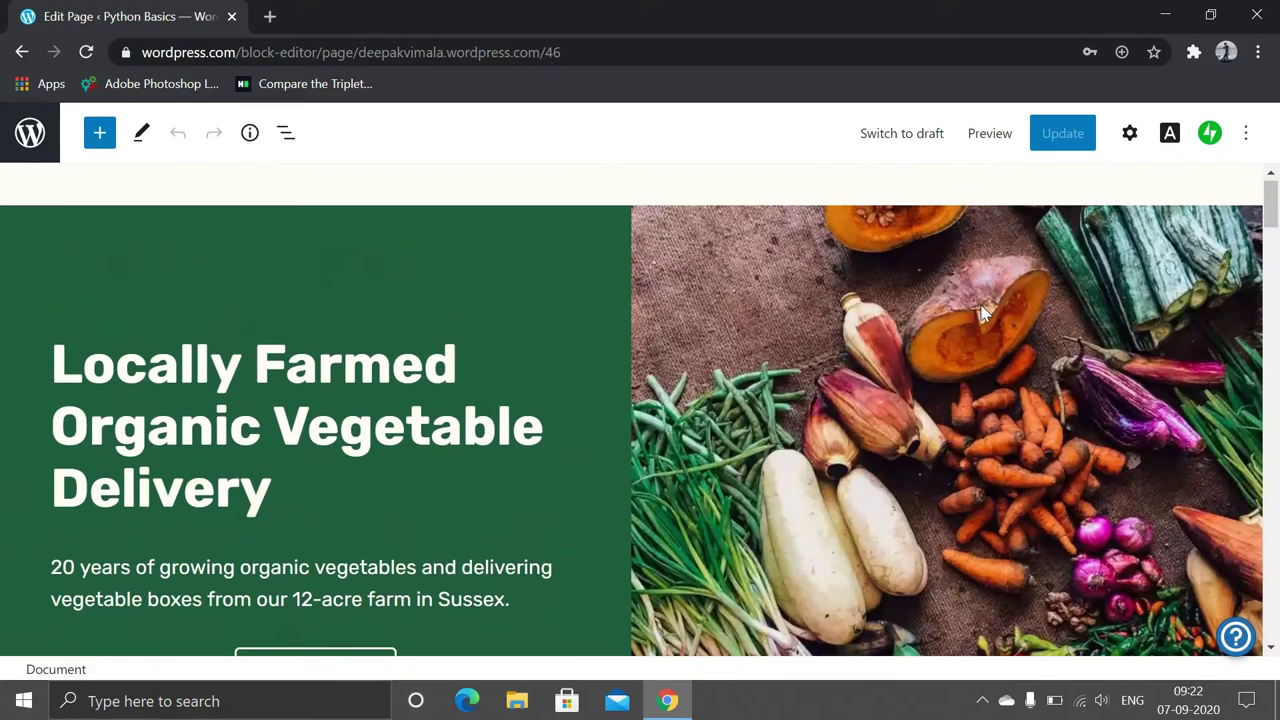
{"action": "scroll", "coordinate": [981, 313], "scroll_direction": "down", "scroll_amount": 1}
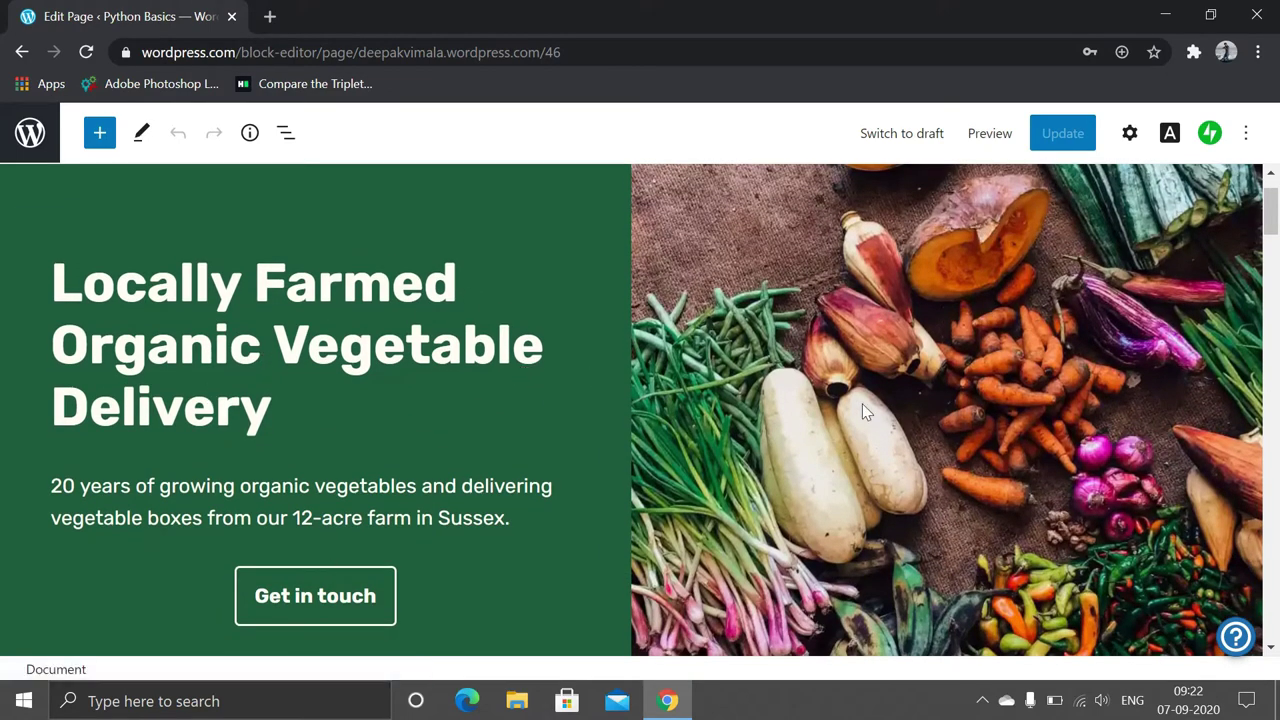
{"action": "scroll", "coordinate": [965, 413], "scroll_direction": "down", "scroll_amount": 6}
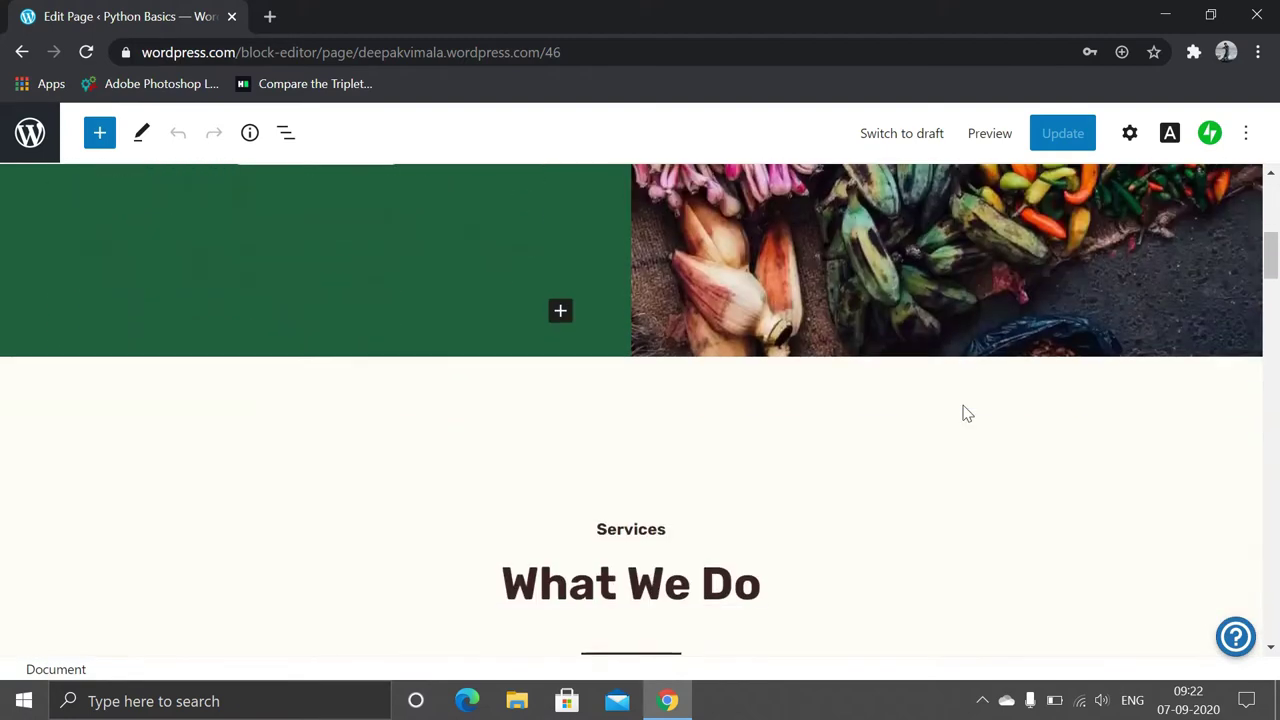
{"action": "scroll", "coordinate": [967, 413], "scroll_direction": "down", "scroll_amount": 3}
{"action": "scroll", "coordinate": [965, 413], "scroll_direction": "down", "scroll_amount": 8}
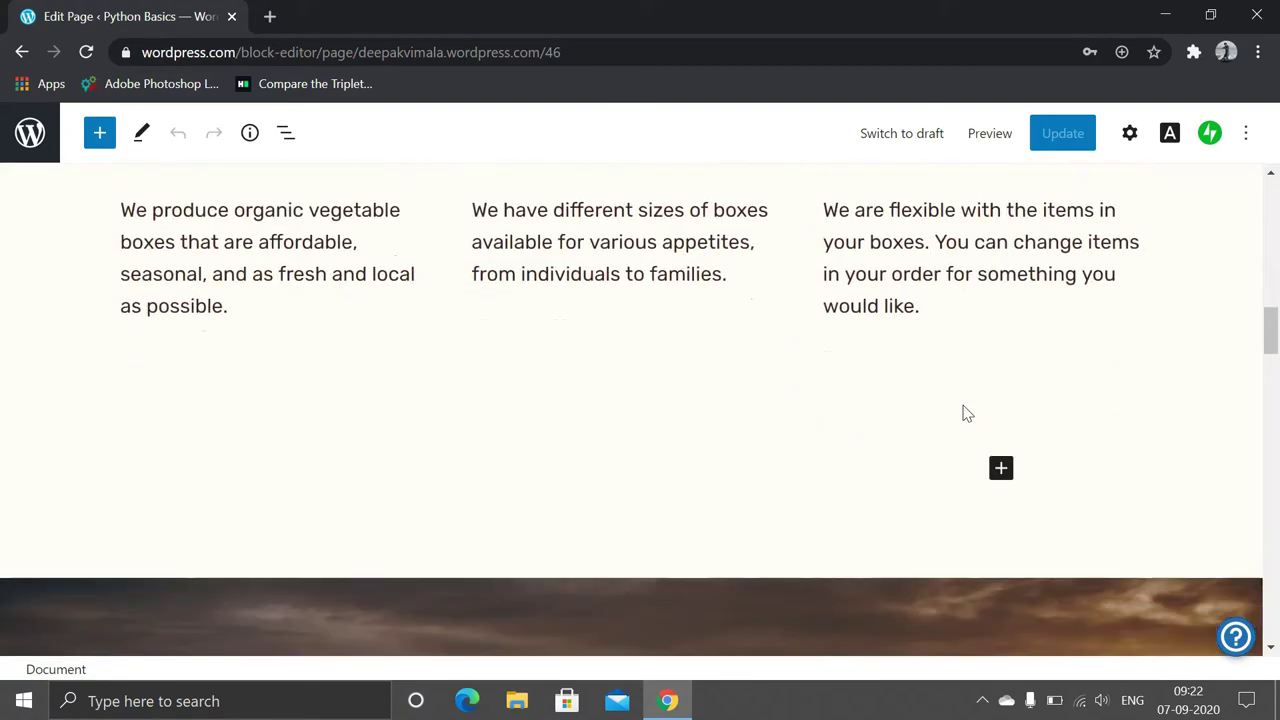
{"action": "scroll", "coordinate": [965, 412], "scroll_direction": "down", "scroll_amount": 4}
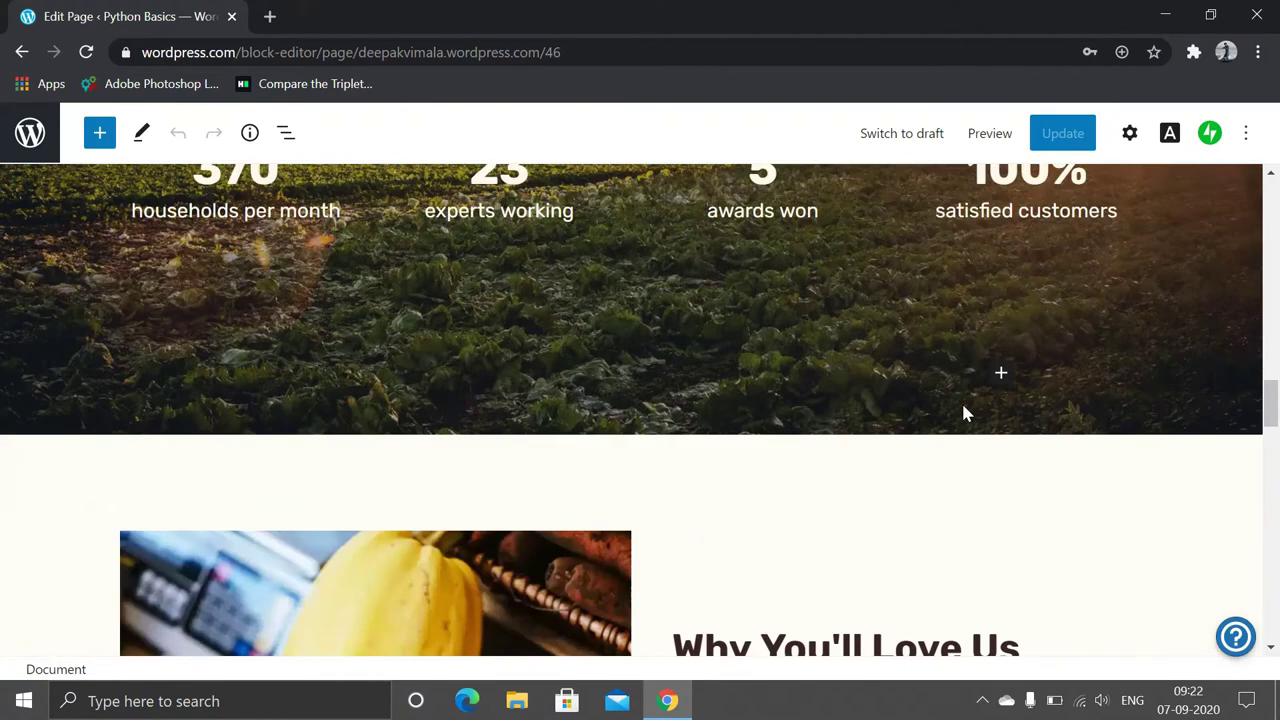
{"action": "scroll", "coordinate": [965, 413], "scroll_direction": "down", "scroll_amount": 6}
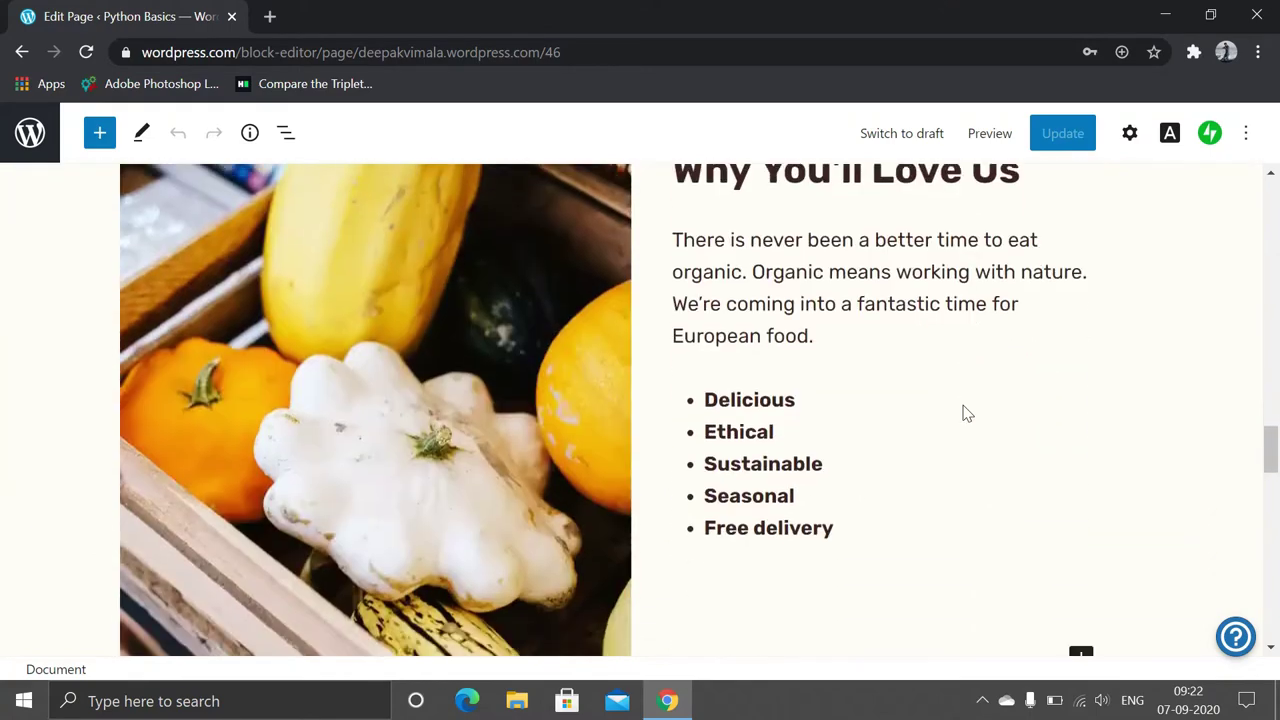
{"action": "scroll", "coordinate": [965, 413], "scroll_direction": "down", "scroll_amount": 5}
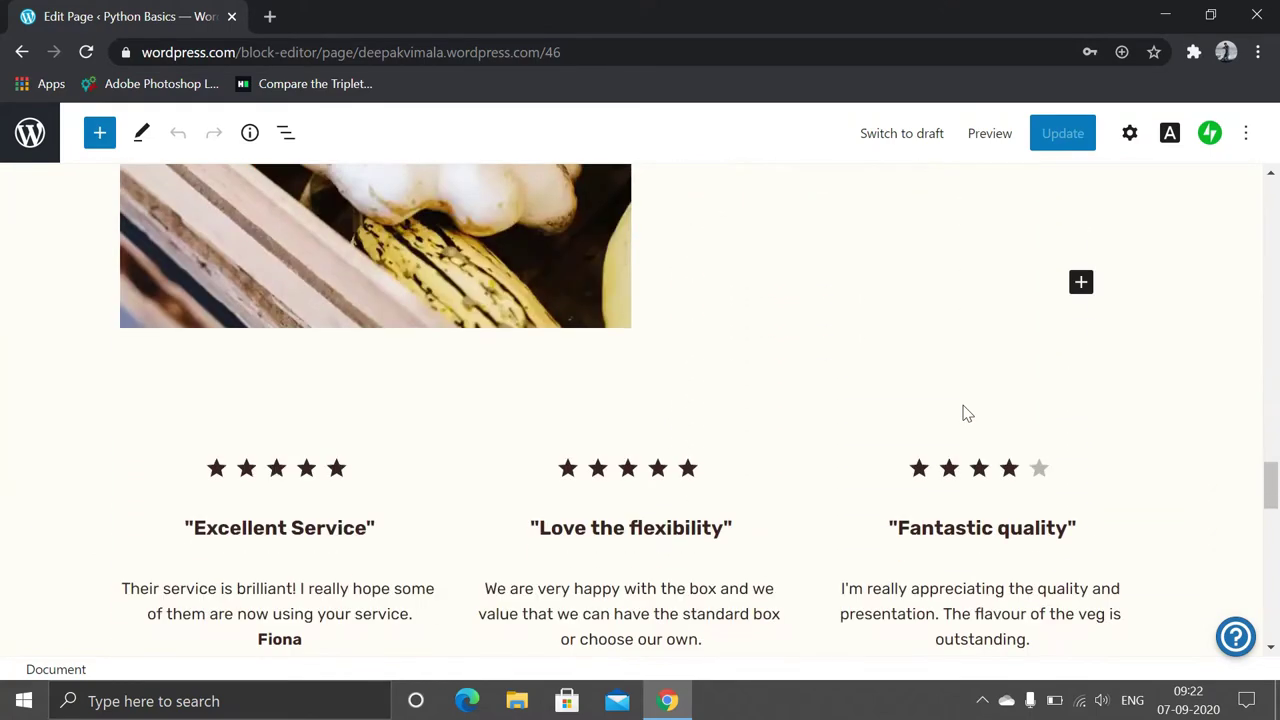
{"action": "scroll", "coordinate": [965, 413], "scroll_direction": "up", "scroll_amount": 15}
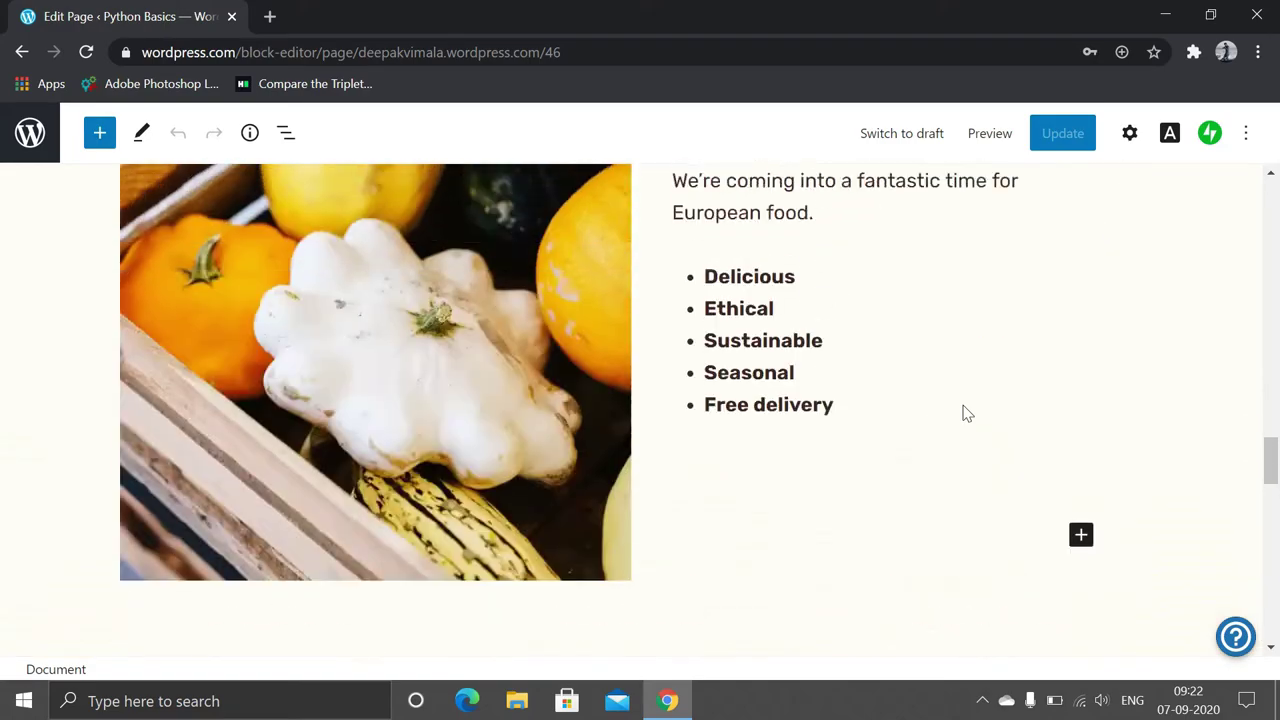
{"action": "scroll", "coordinate": [966, 413], "scroll_direction": "up", "scroll_amount": 10}
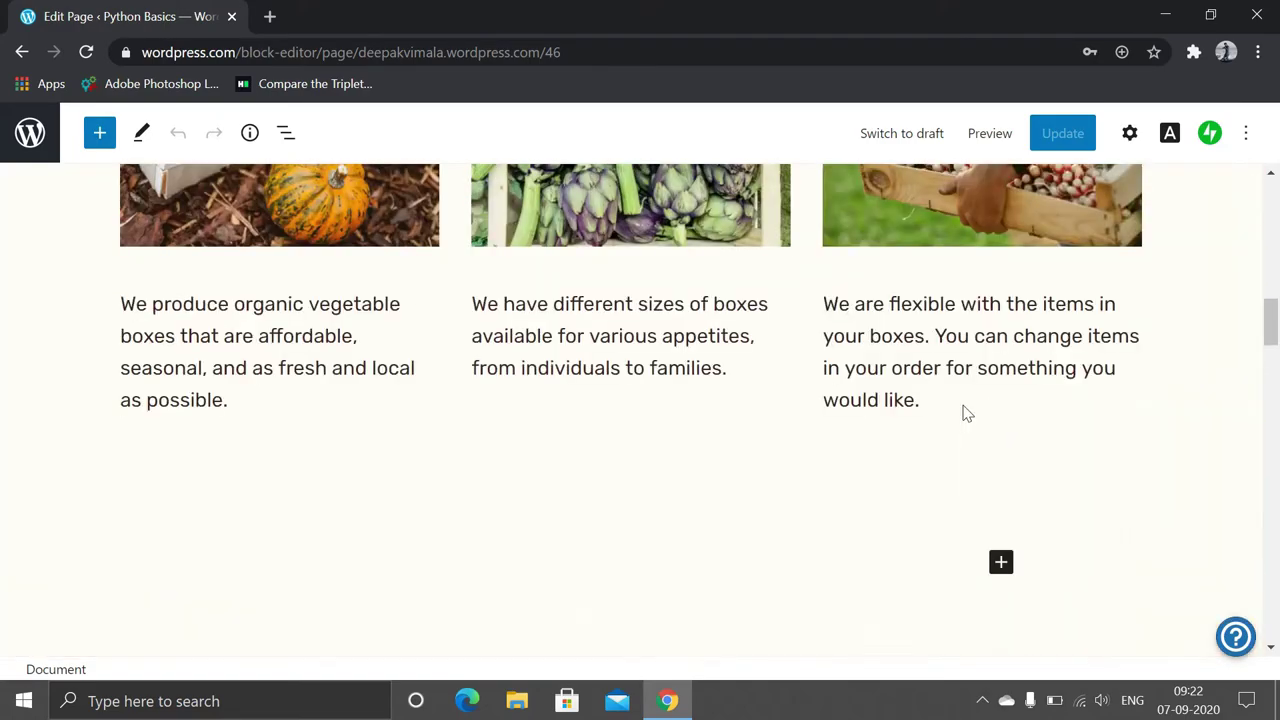
Preview the homepage in Desktop view and look through its sections from the banner to the customer reviews and recipes
{"action": "scroll", "coordinate": [965, 413], "scroll_direction": "up", "scroll_amount": 2}
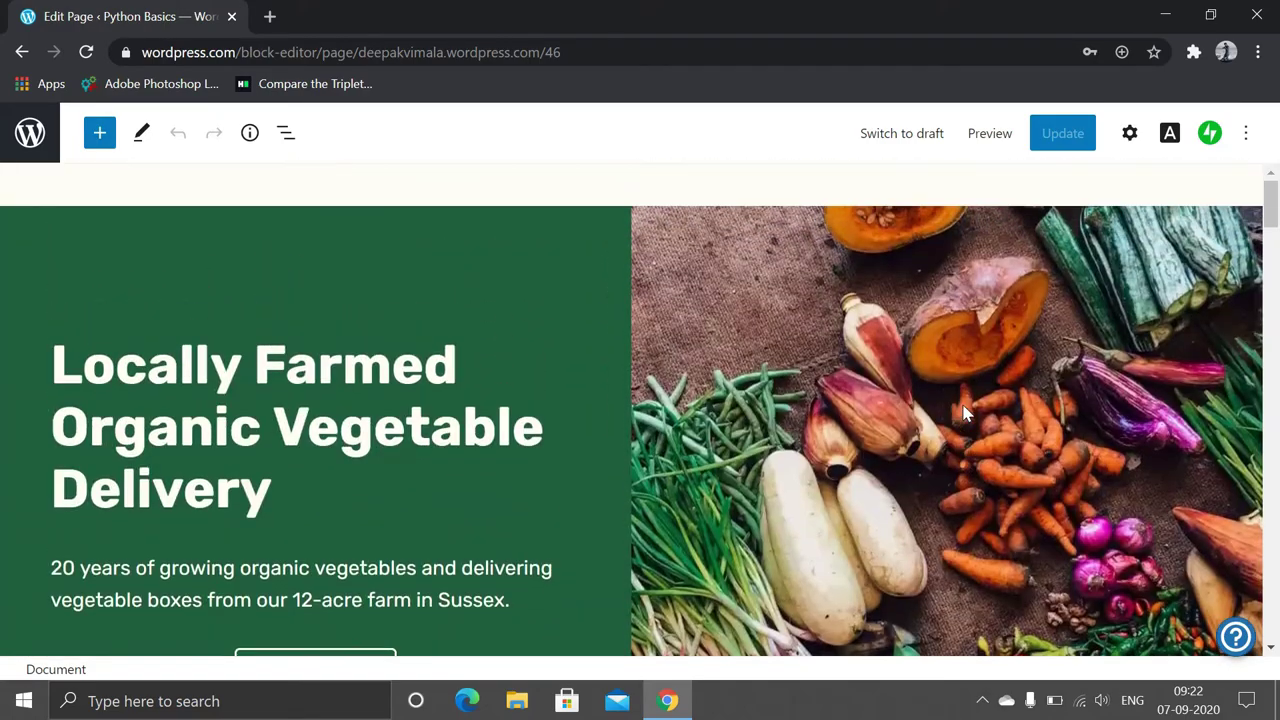
{"action": "left_click", "coordinate": [1000, 143]}
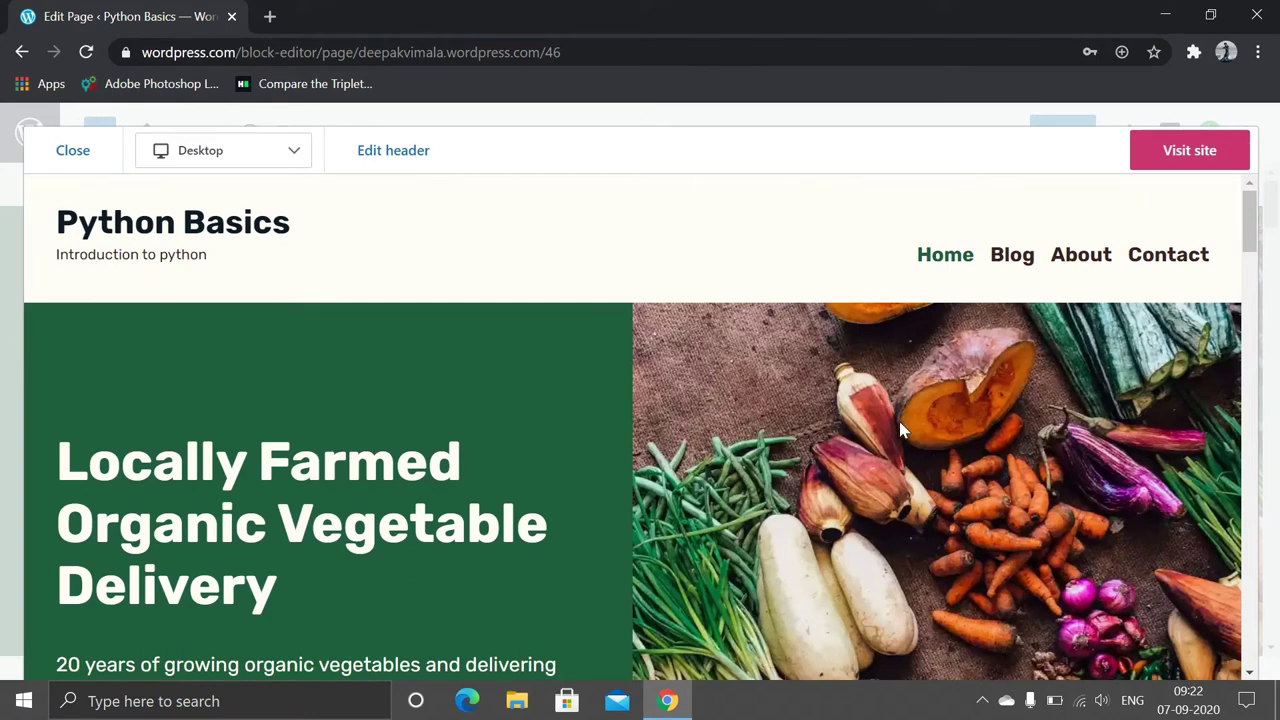
{"action": "scroll", "coordinate": [900, 430], "scroll_direction": "down", "scroll_amount": 2}
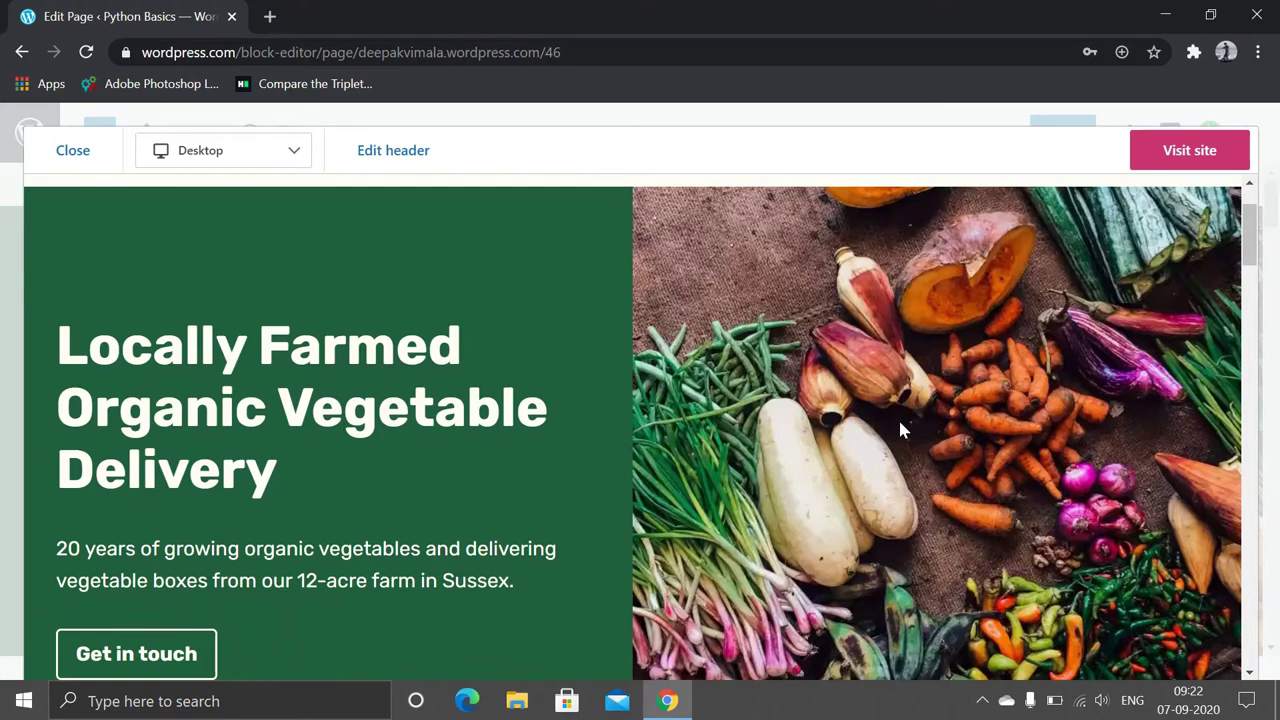
{"action": "scroll", "coordinate": [899, 428], "scroll_direction": "down", "scroll_amount": 5}
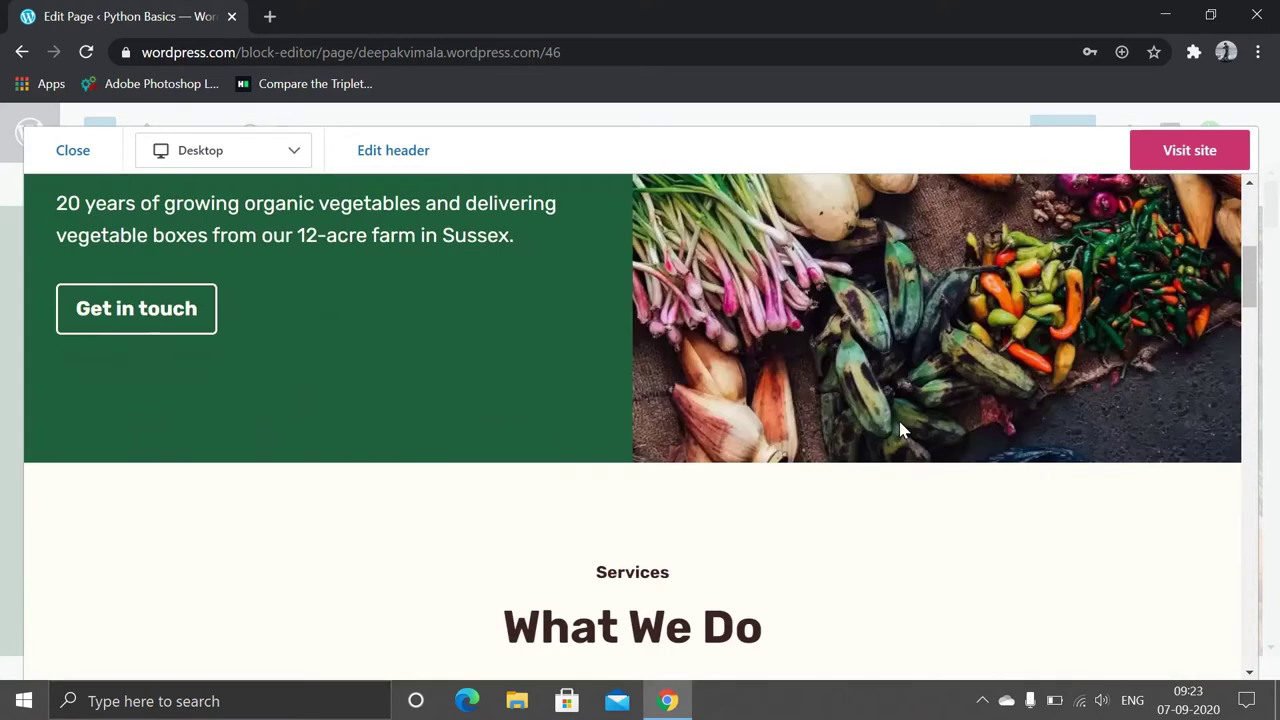
{"action": "scroll", "coordinate": [900, 430], "scroll_direction": "down", "scroll_amount": 10}
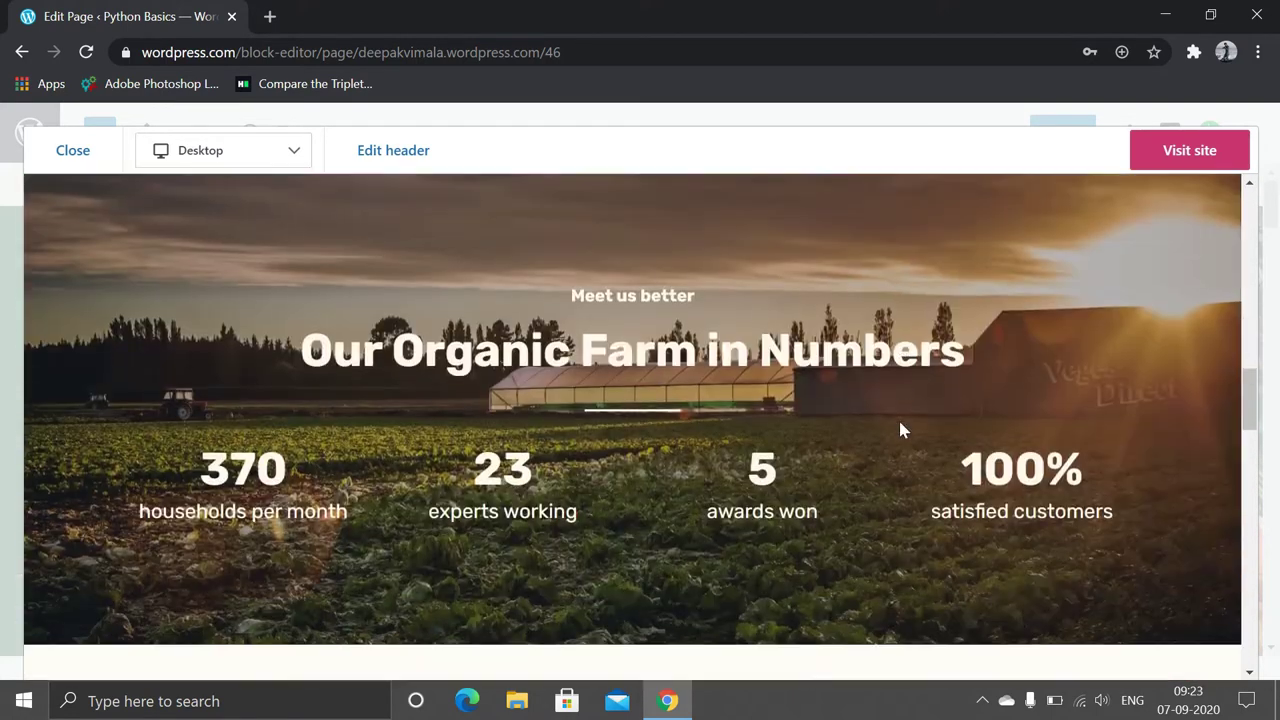
{"action": "scroll", "coordinate": [900, 430], "scroll_direction": "down", "scroll_amount": 12}
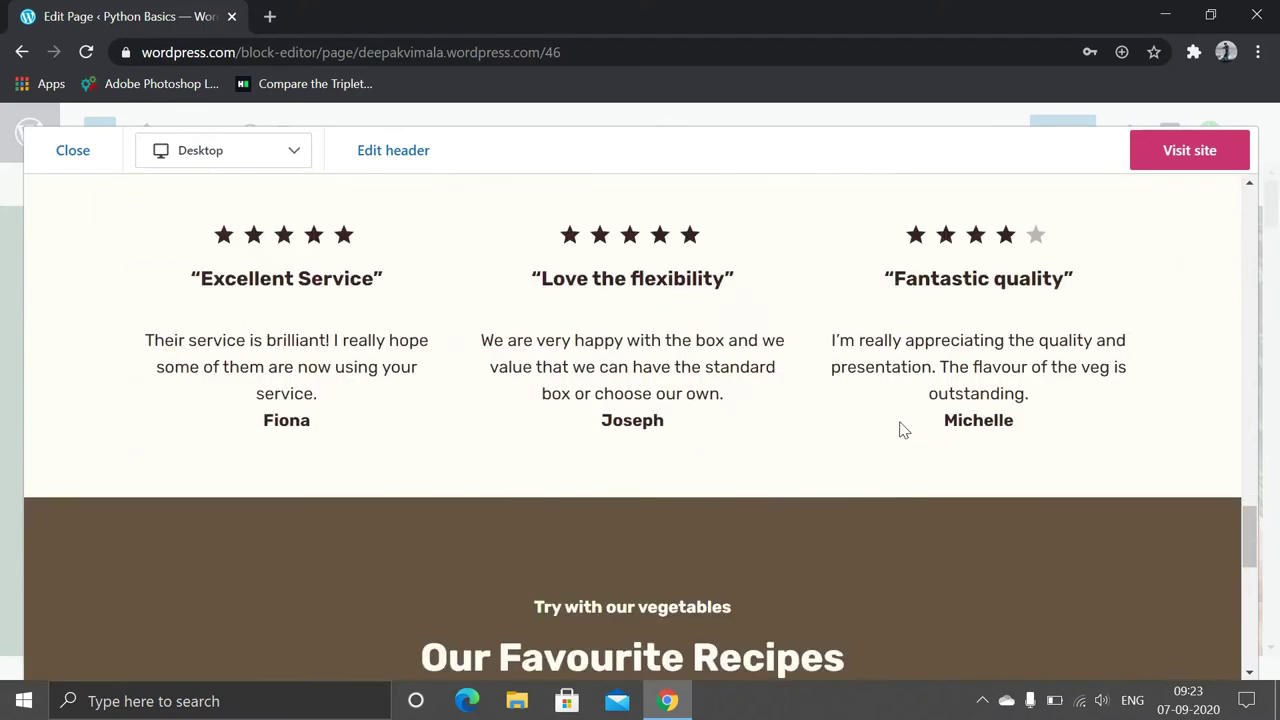
Visit the live Python Basics site and examine its homepage from the header through the services and farm statistics
{"action": "left_click", "coordinate": [1187, 152]}
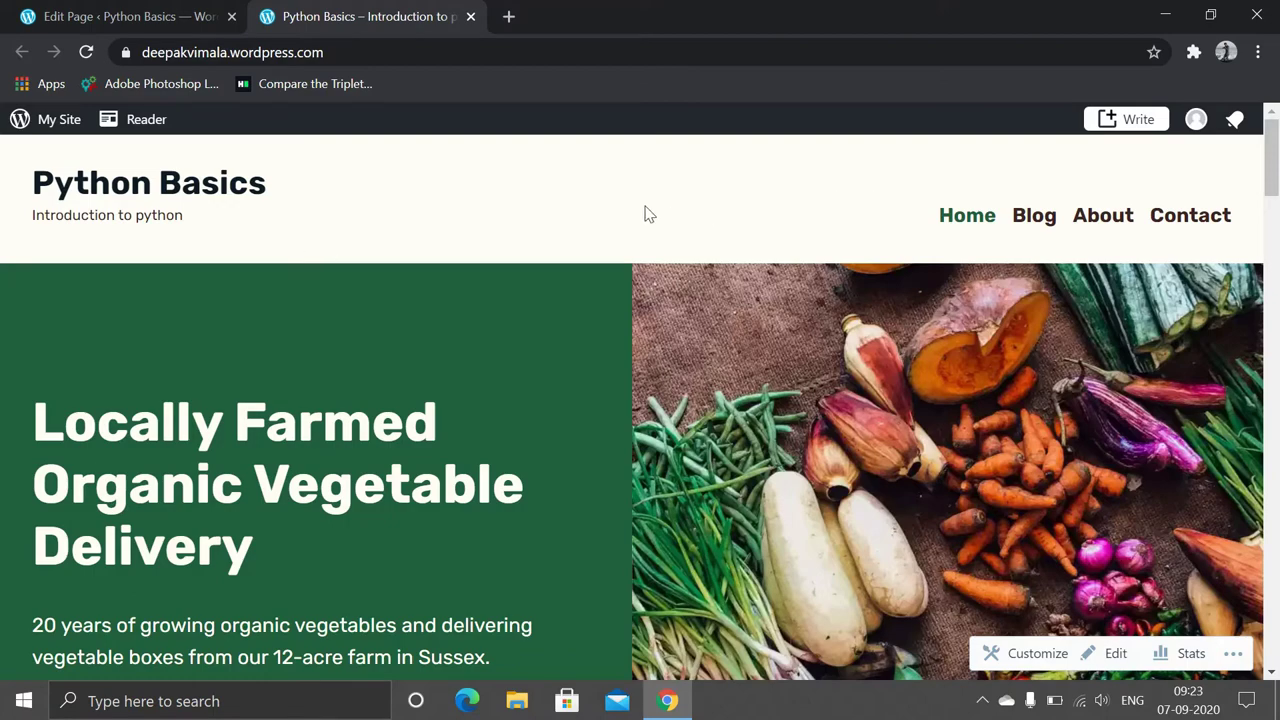
{"action": "scroll", "coordinate": [645, 210], "scroll_direction": "down", "scroll_amount": 3}
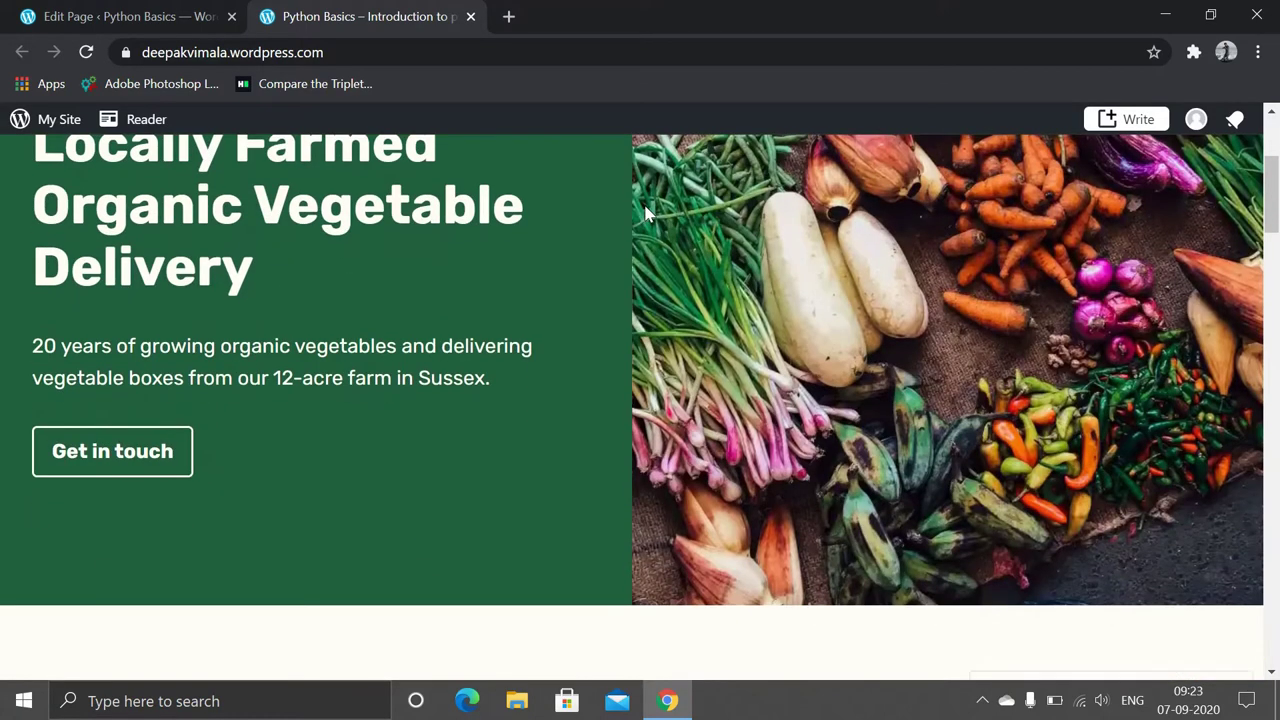
{"action": "scroll", "coordinate": [645, 213], "scroll_direction": "down", "scroll_amount": 6}
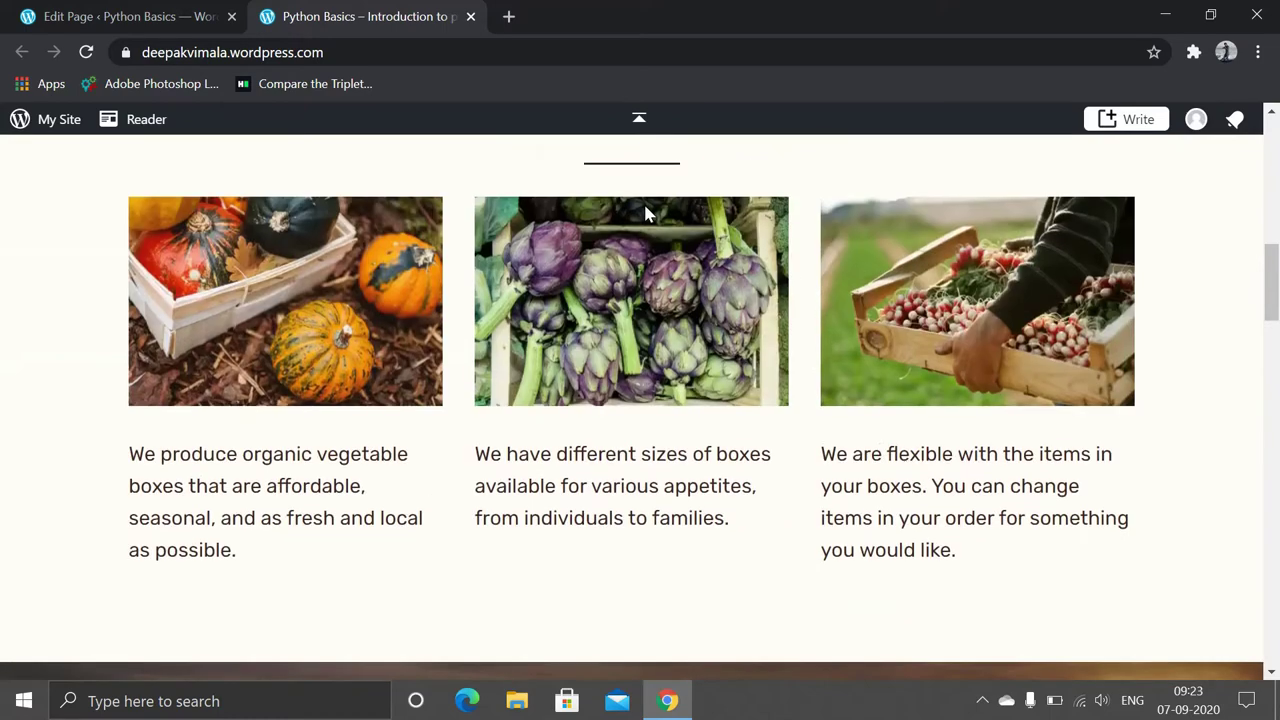
{"action": "scroll", "coordinate": [620, 528], "scroll_direction": "down", "scroll_amount": 6}
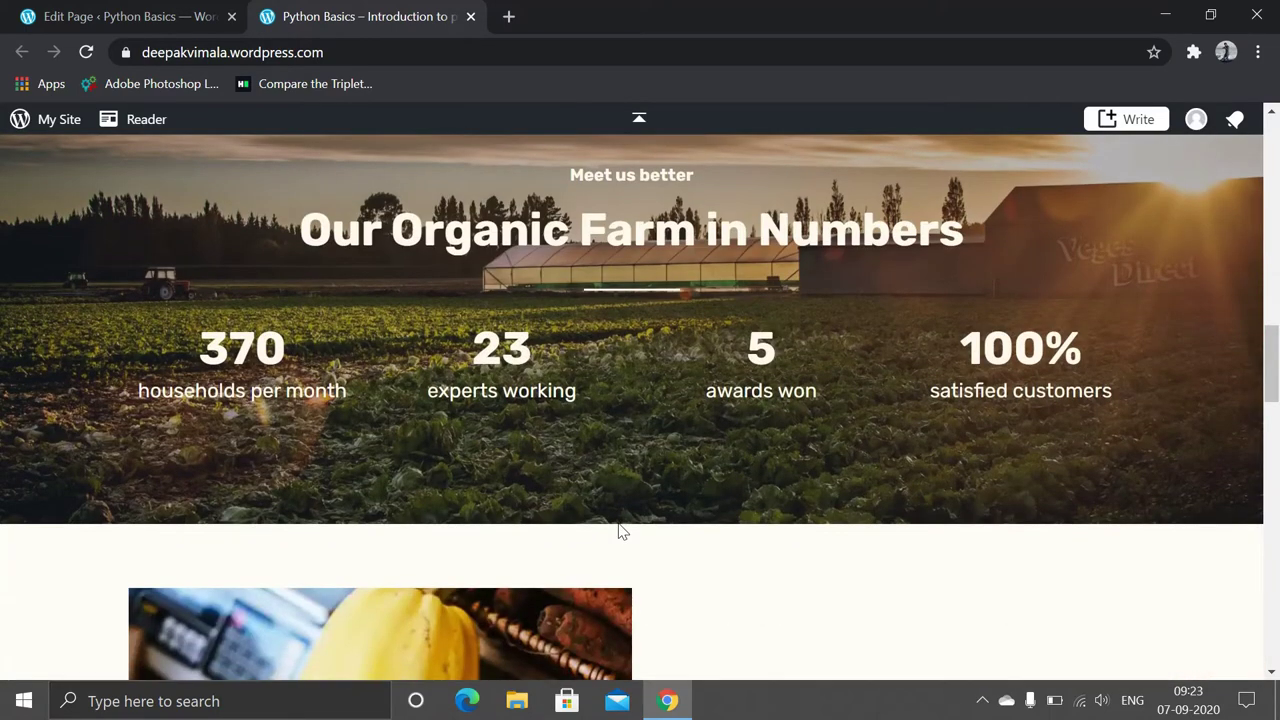
{"action": "scroll", "coordinate": [618, 531], "scroll_direction": "up", "scroll_amount": 12}
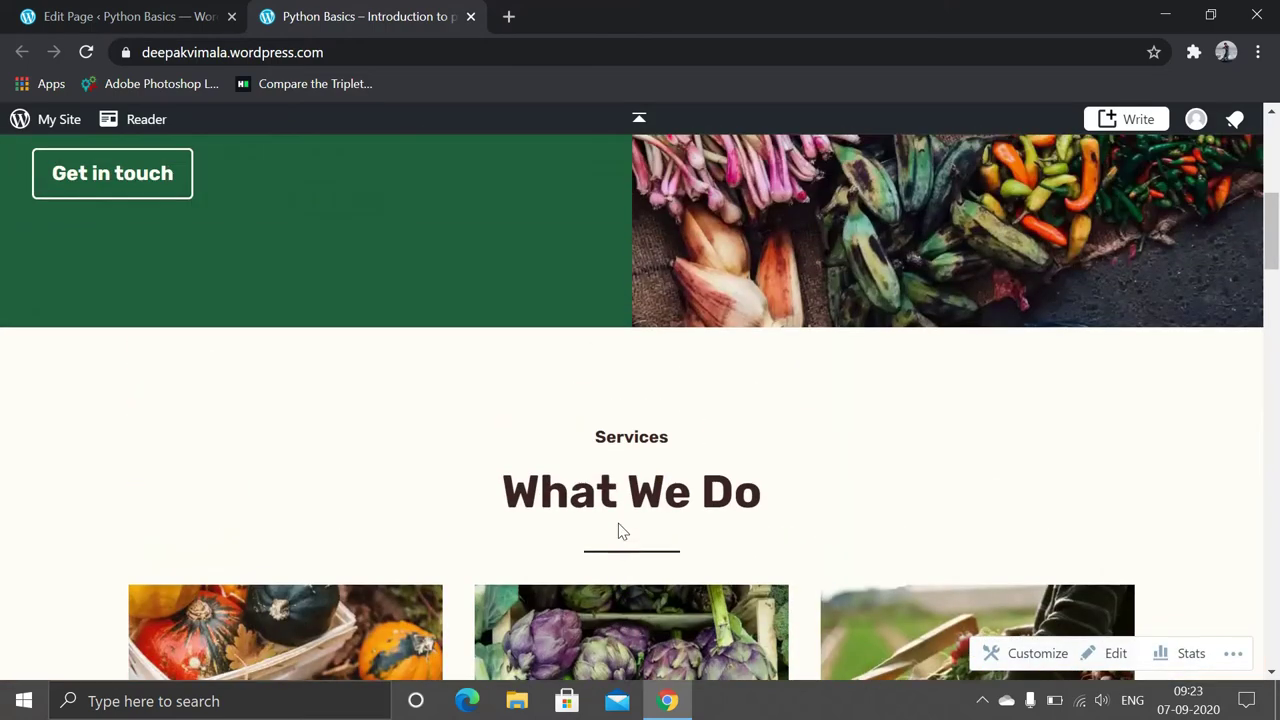
{"action": "scroll", "coordinate": [618, 531], "scroll_direction": "up", "scroll_amount": 3}
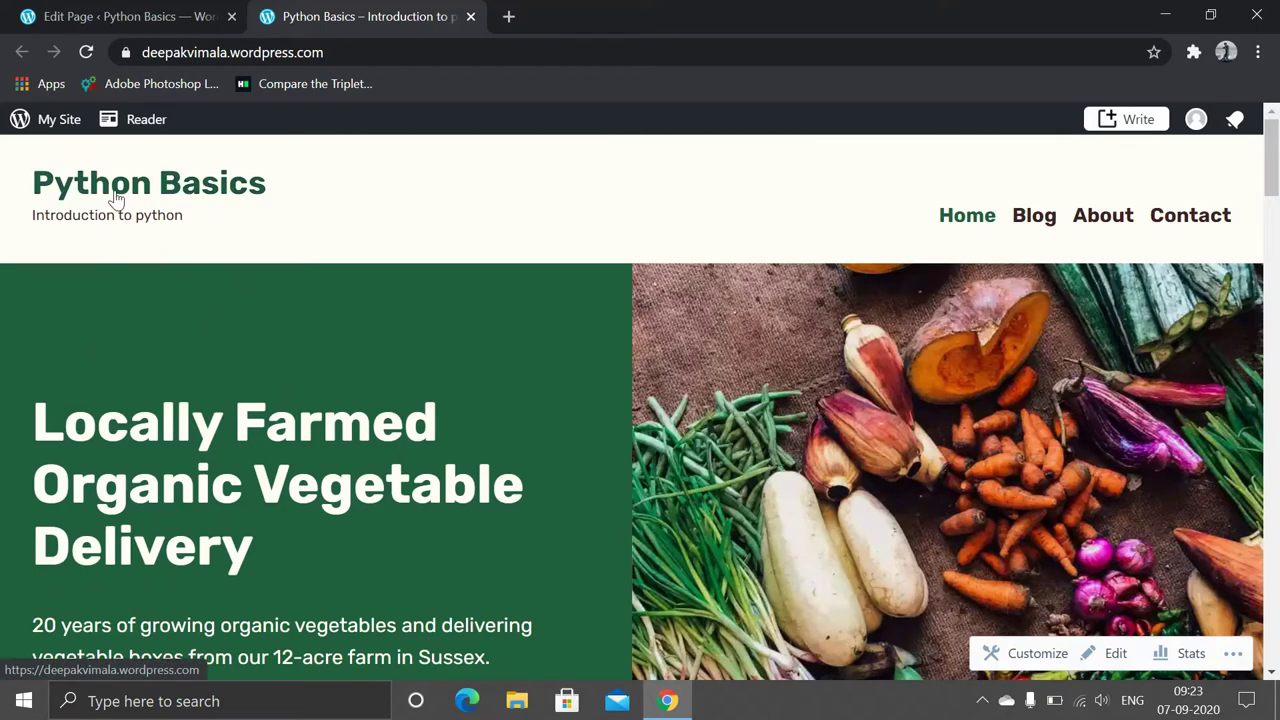
Return to the site's My Home dashboard, look over its quick links, and start adding a new page
{"action": "left_click", "coordinate": [59, 136]}
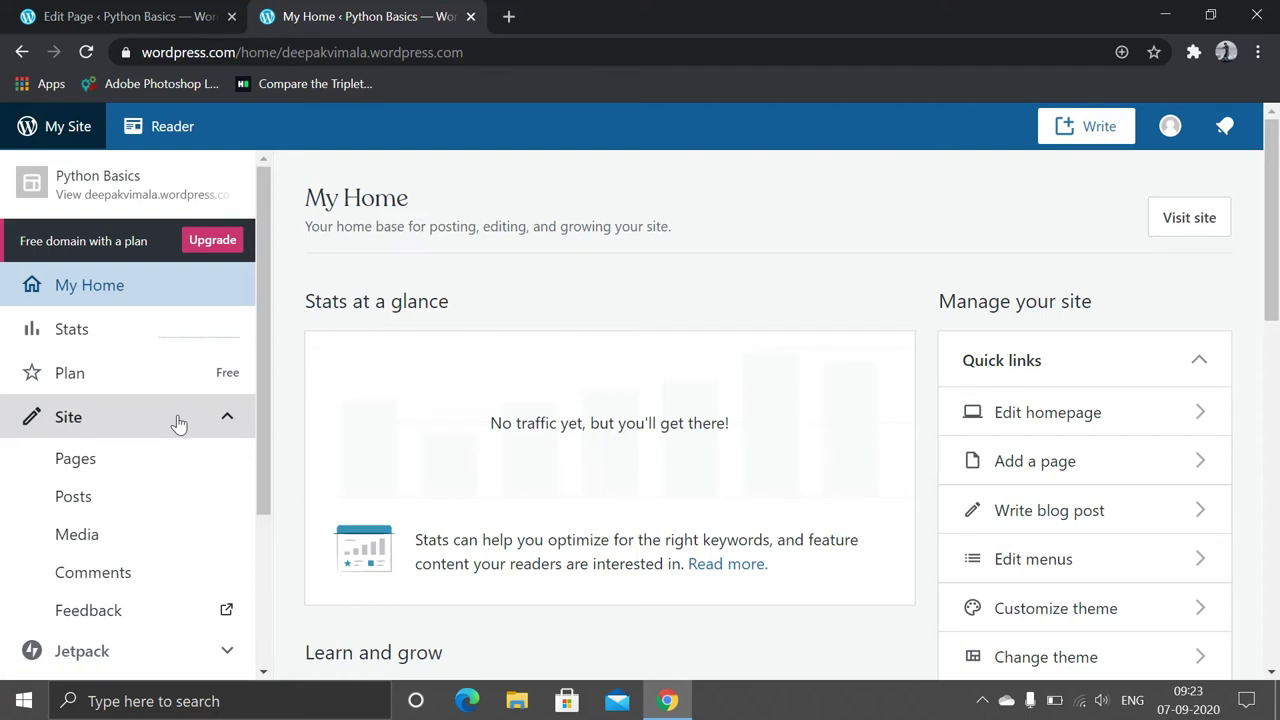
{"action": "scroll", "coordinate": [451, 301], "scroll_direction": "down", "scroll_amount": 2}
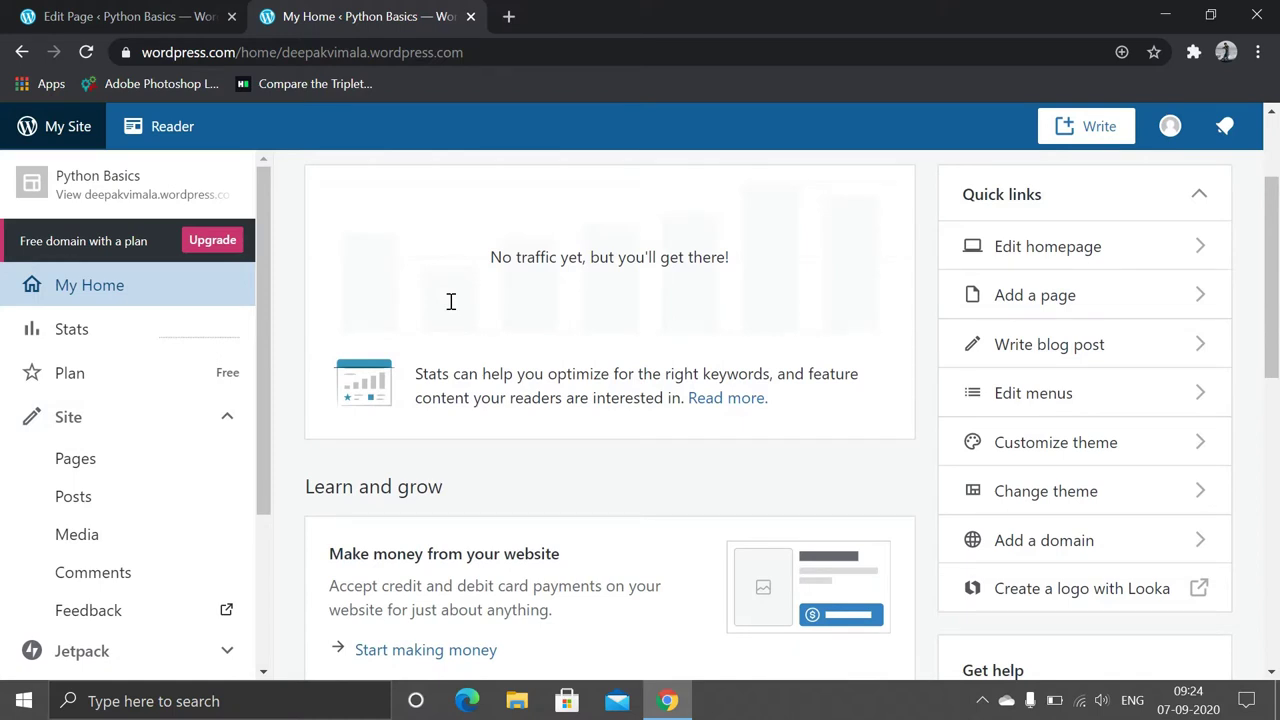
{"action": "scroll", "coordinate": [451, 301], "scroll_direction": "up", "scroll_amount": 2}
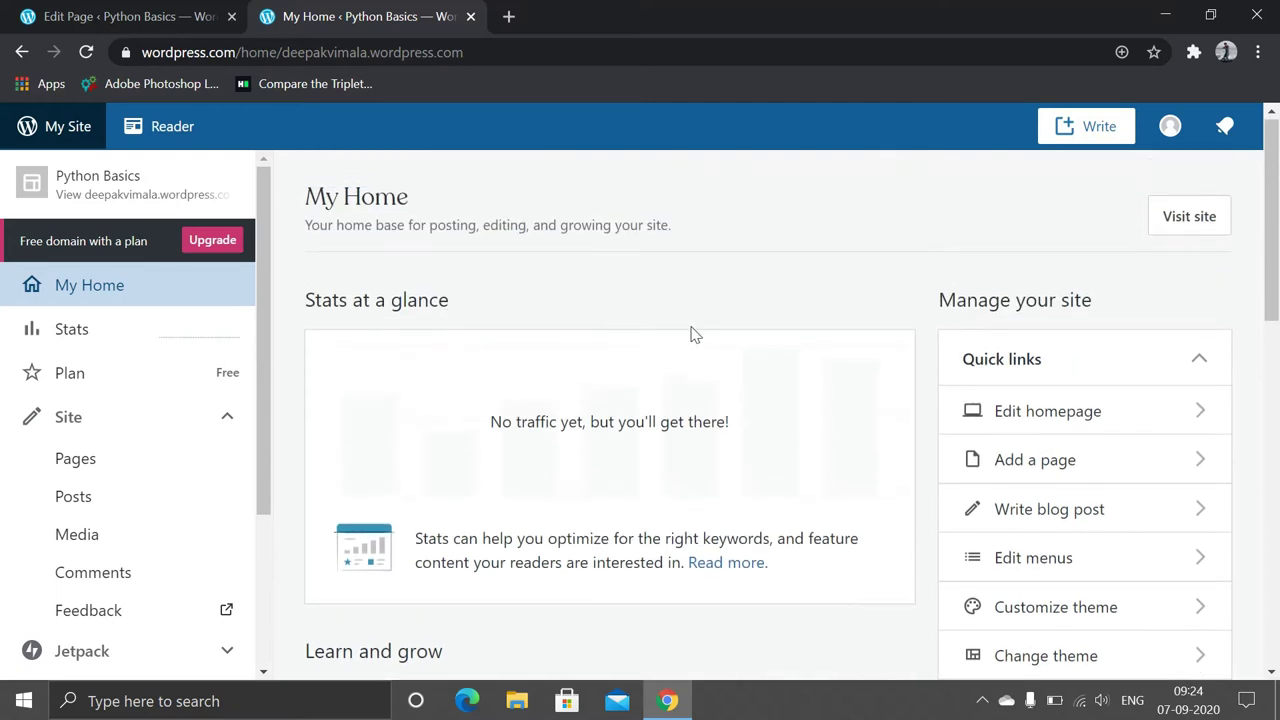
{"action": "left_click", "coordinate": [996, 462]}
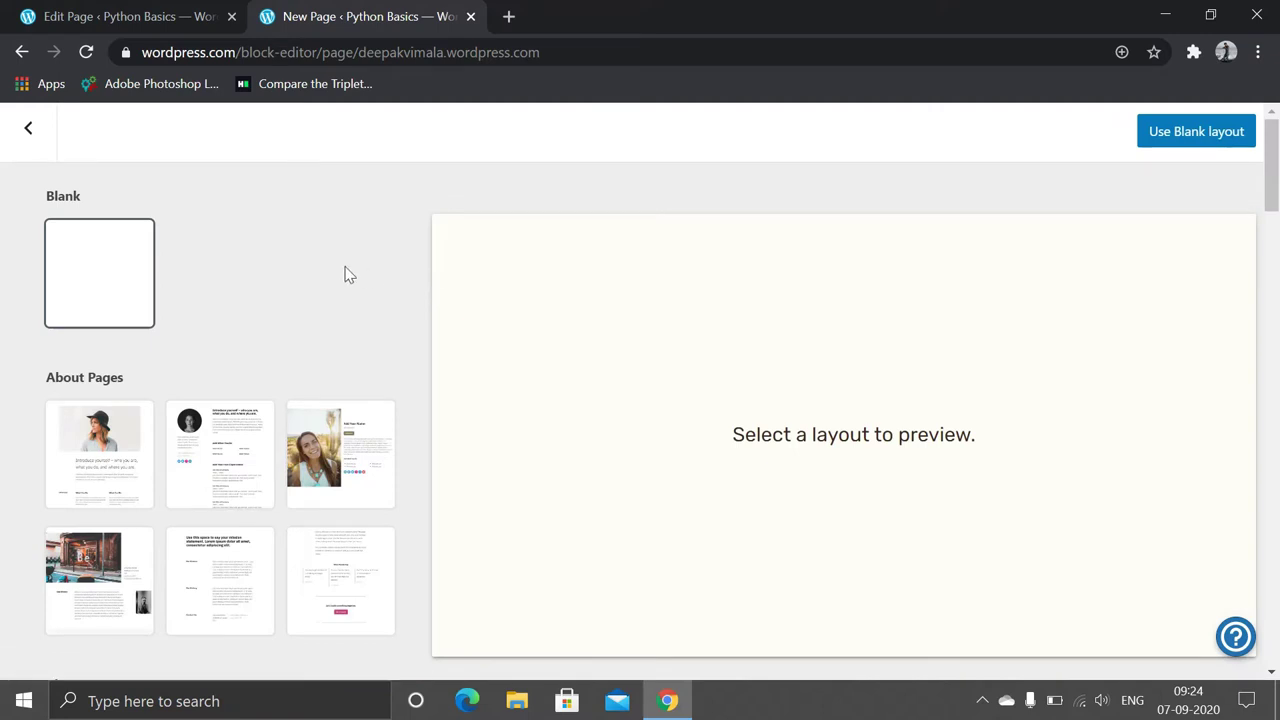
Preview the first three About page layouts and look through the content of the third one
{"action": "scroll", "coordinate": [349, 275], "scroll_direction": "down", "scroll_amount": 1}
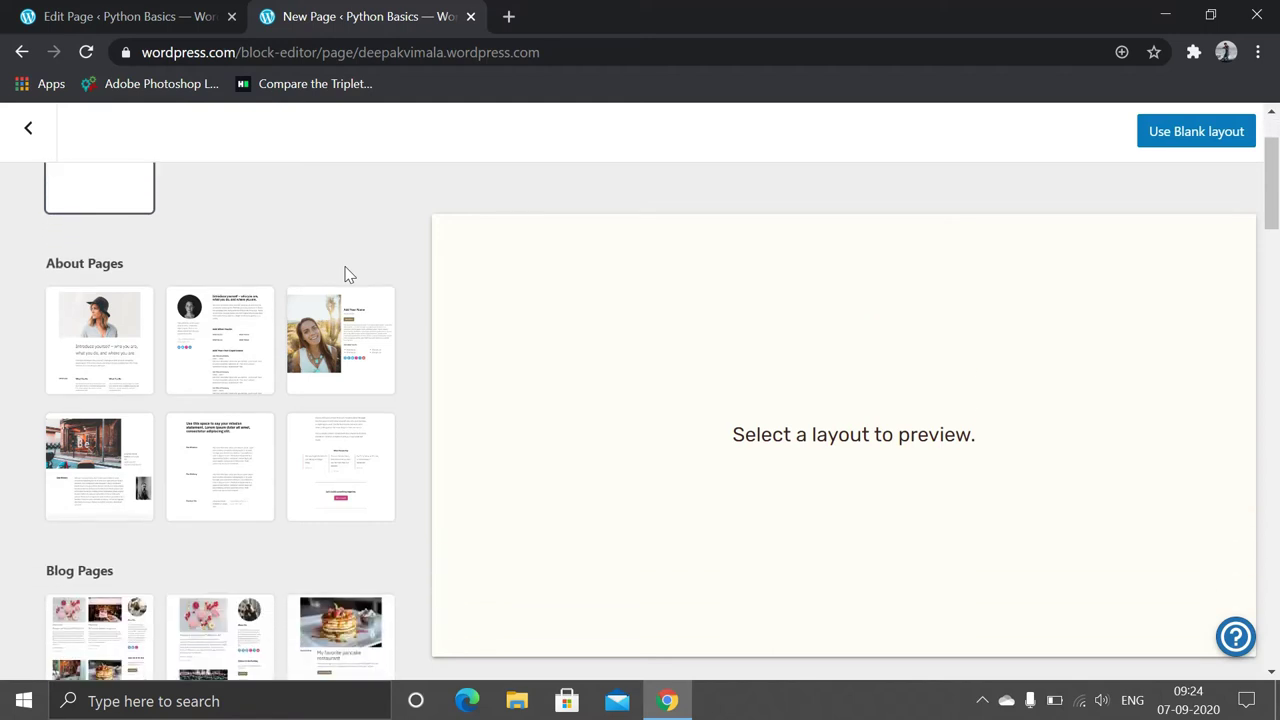
{"action": "scroll", "coordinate": [349, 275], "scroll_direction": "down", "scroll_amount": 1}
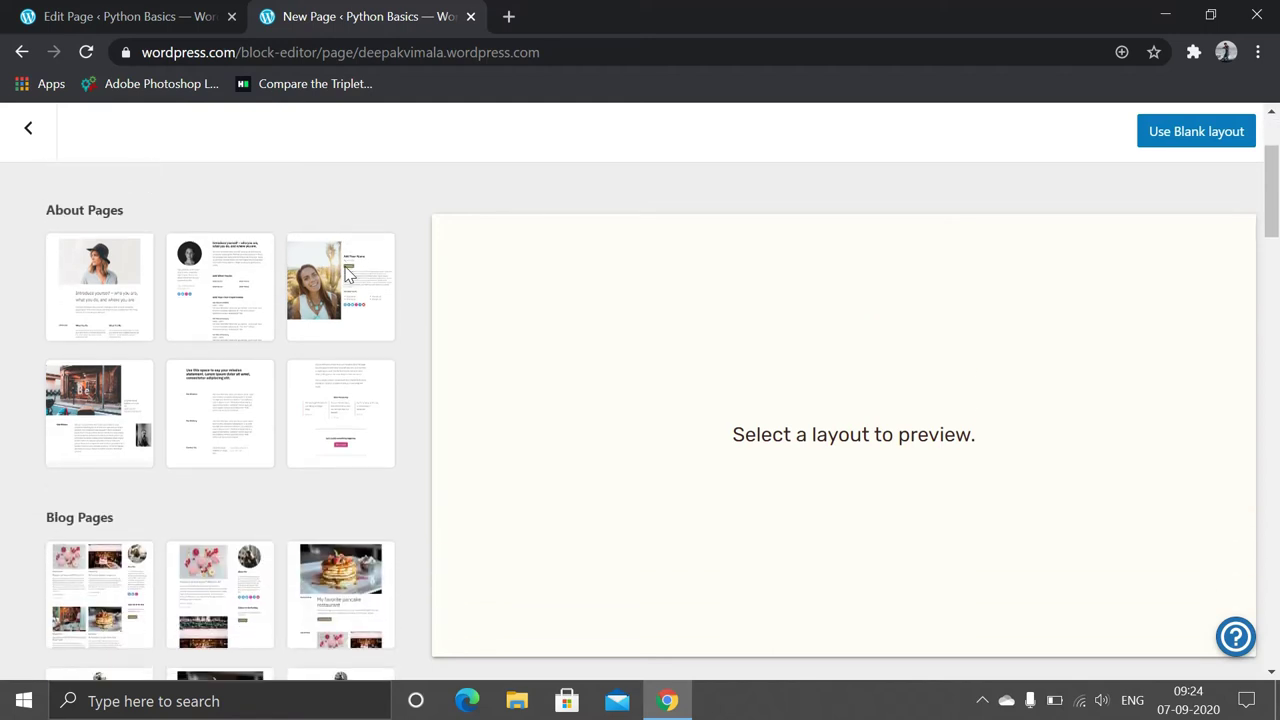
{"action": "left_click", "coordinate": [107, 296]}
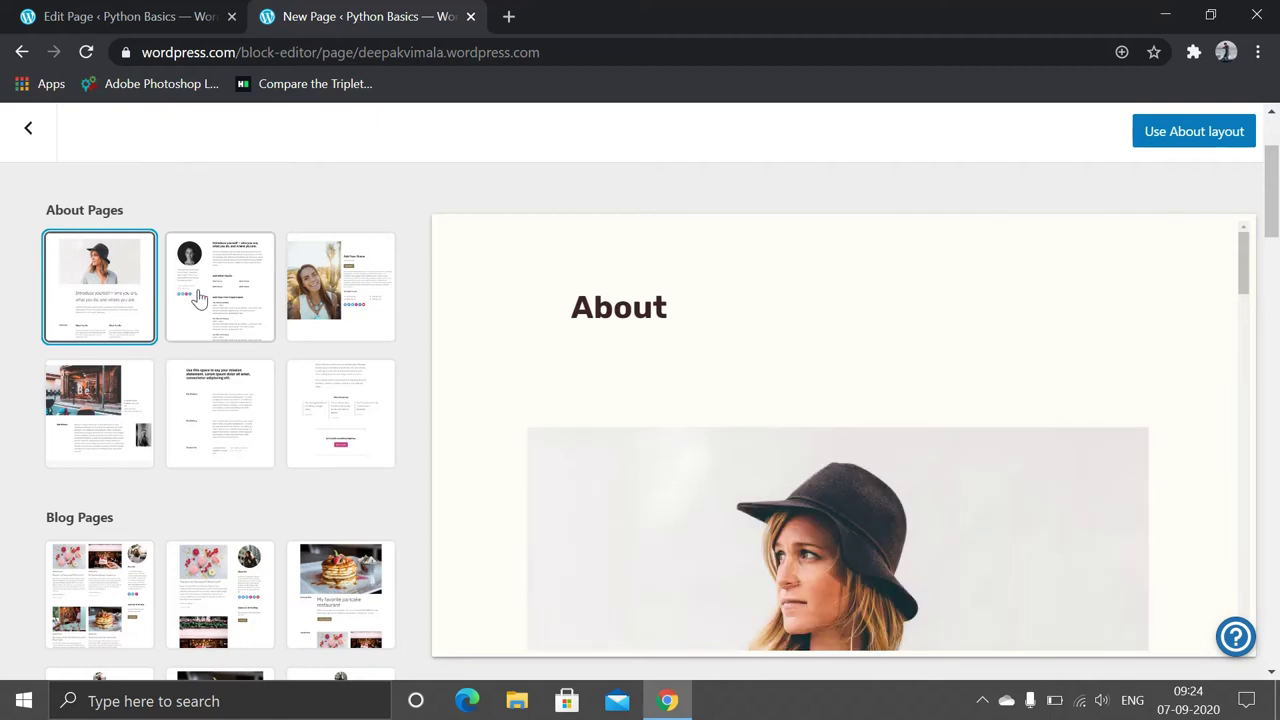
{"action": "left_click", "coordinate": [231, 302]}
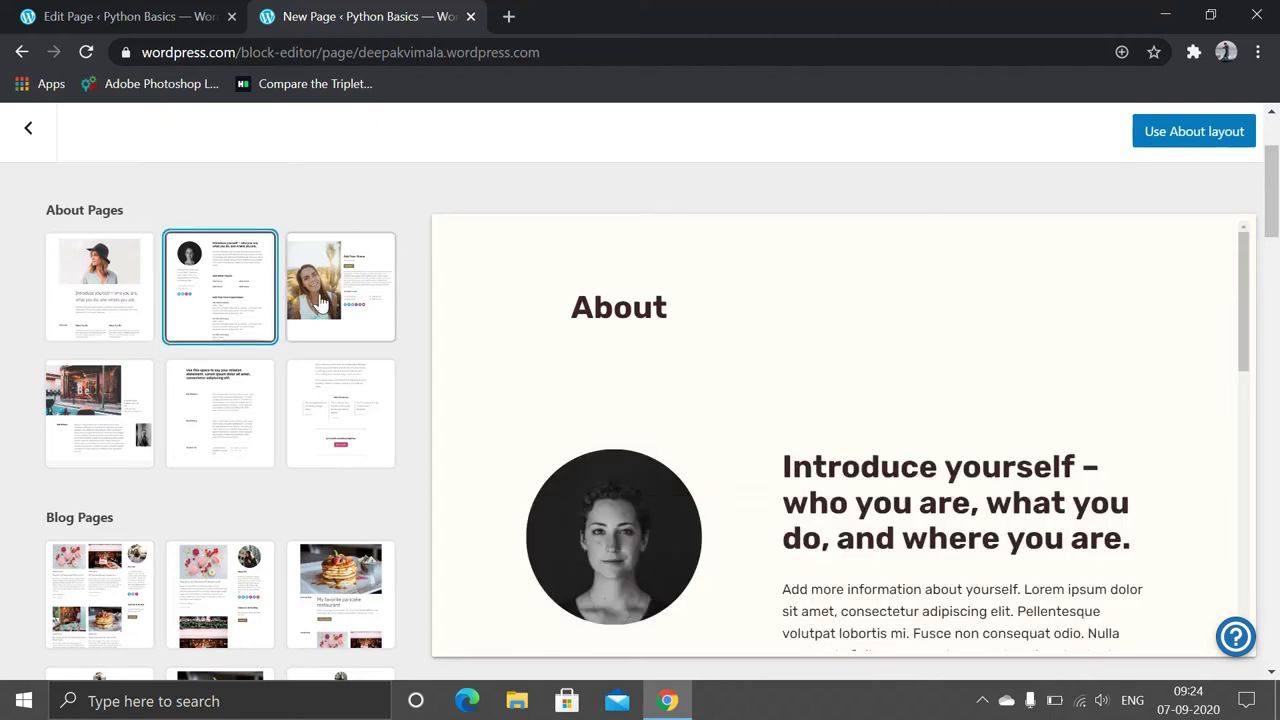
{"action": "left_click", "coordinate": [328, 300]}
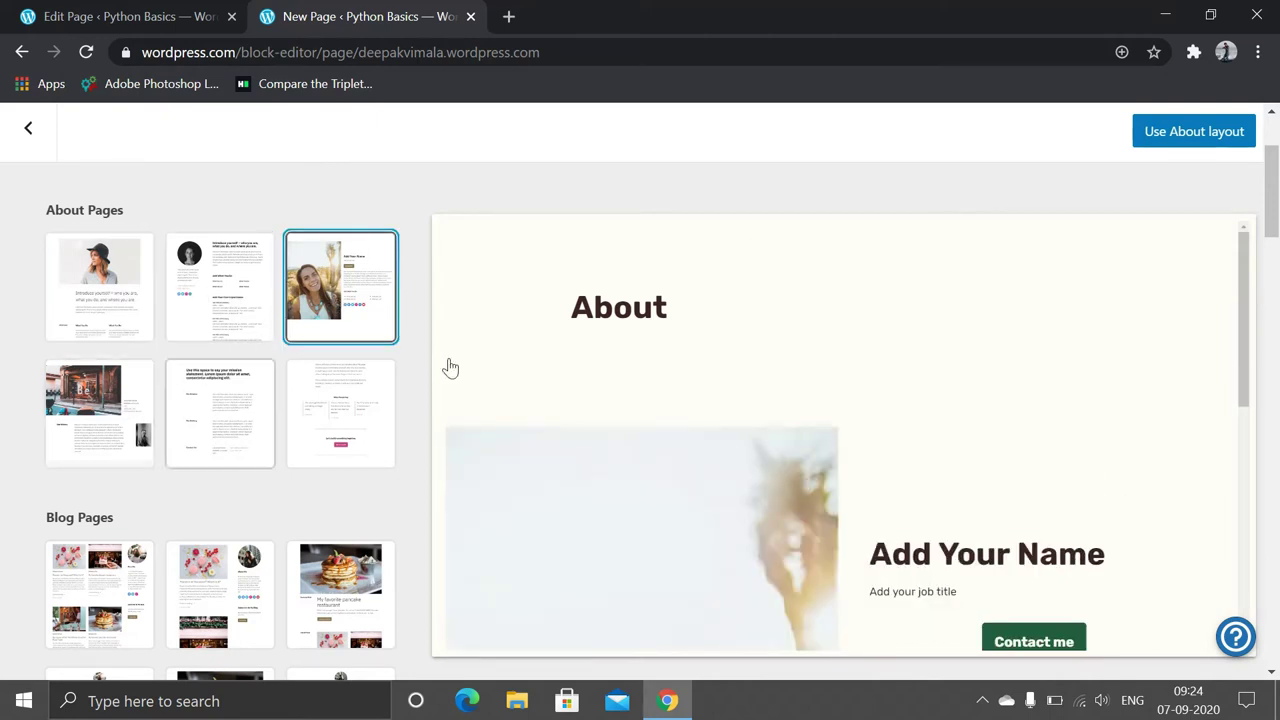
{"action": "scroll", "coordinate": [724, 366], "scroll_direction": "down", "scroll_amount": 3}
{"action": "scroll", "coordinate": [724, 358], "scroll_direction": "down", "scroll_amount": 3}
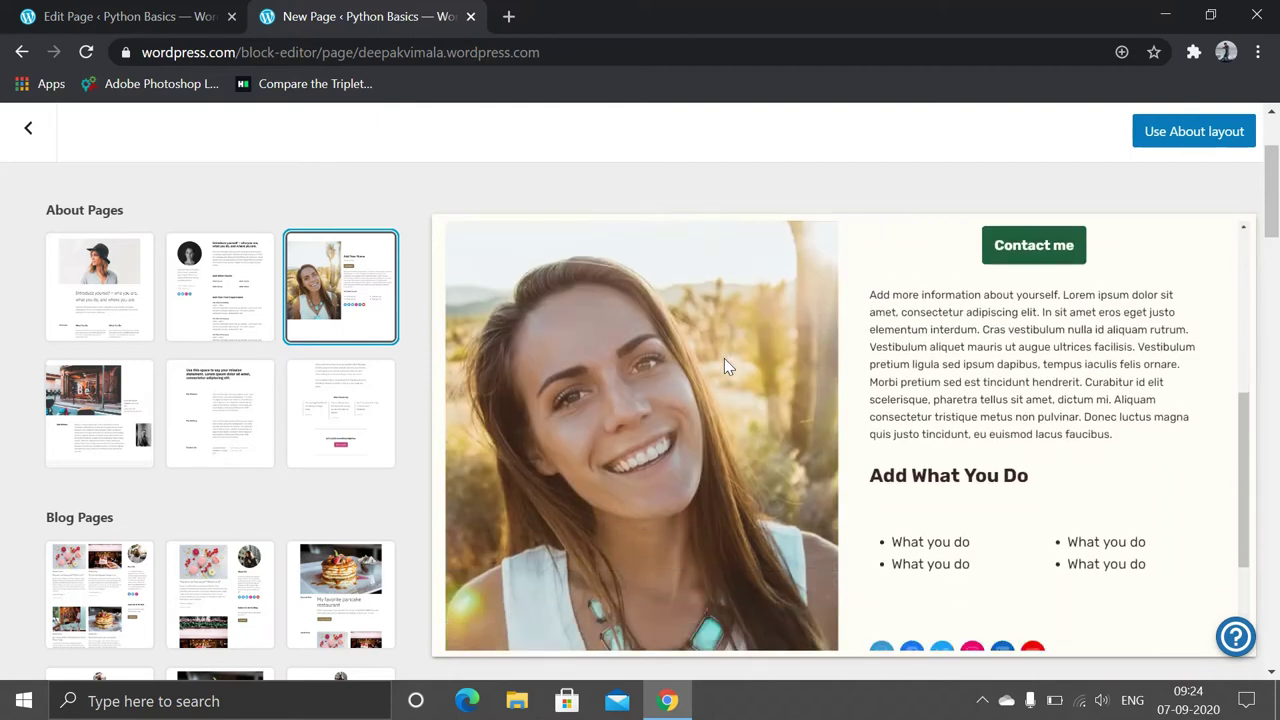
{"action": "scroll", "coordinate": [722, 353], "scroll_direction": "up", "scroll_amount": 3}
{"action": "scroll", "coordinate": [724, 358], "scroll_direction": "up", "scroll_amount": 3}
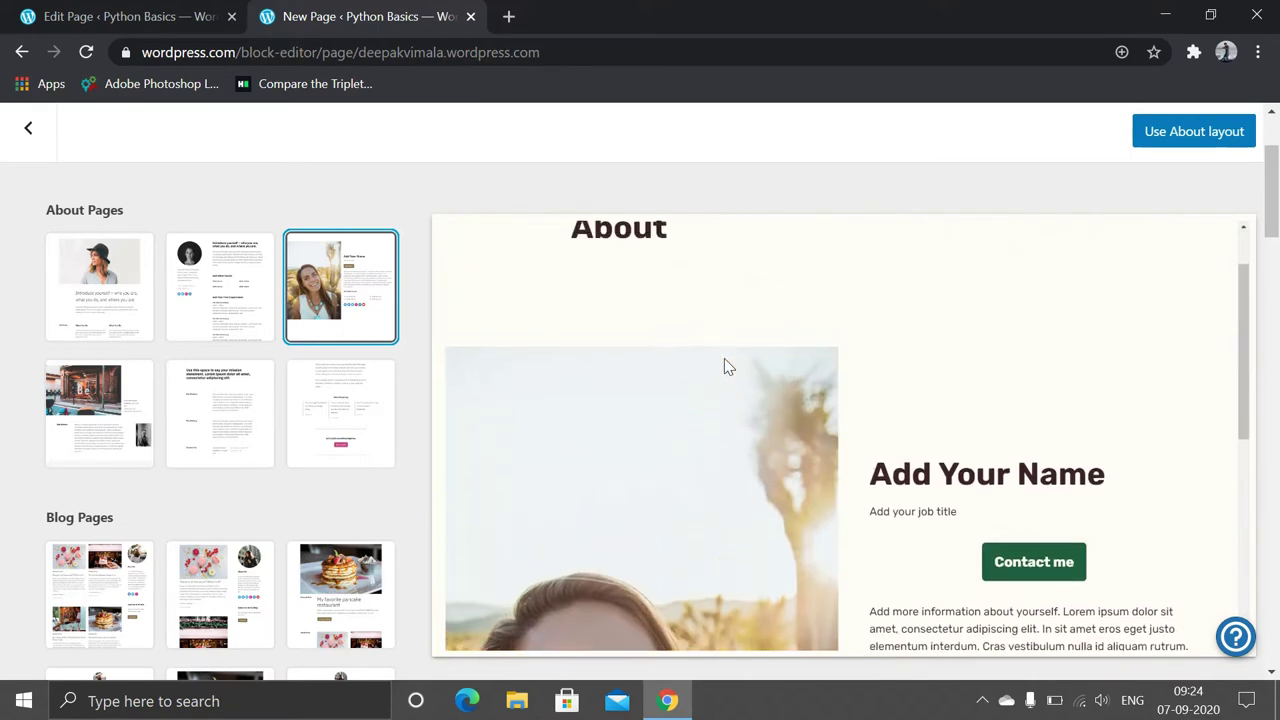
Preview the first three Blog page layouts, ending with the pancake restaurant one
{"action": "scroll", "coordinate": [335, 374], "scroll_direction": "down", "scroll_amount": 3}
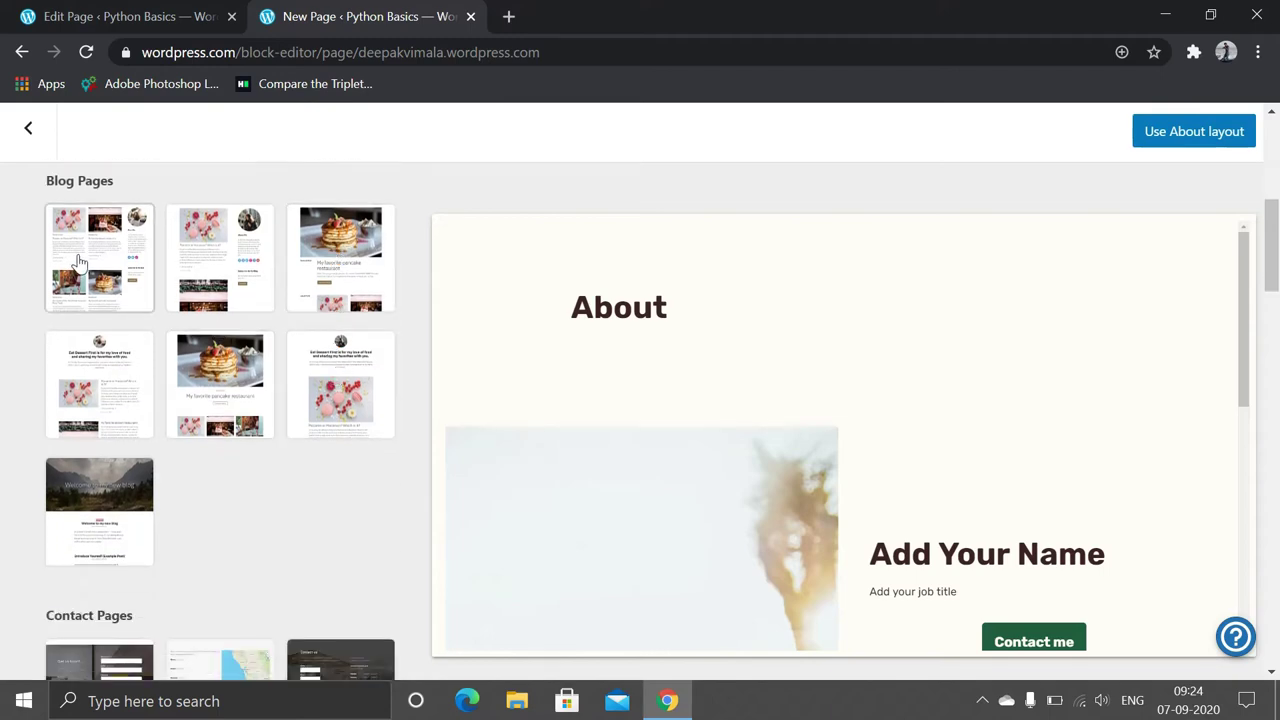
{"action": "left_click", "coordinate": [80, 261]}
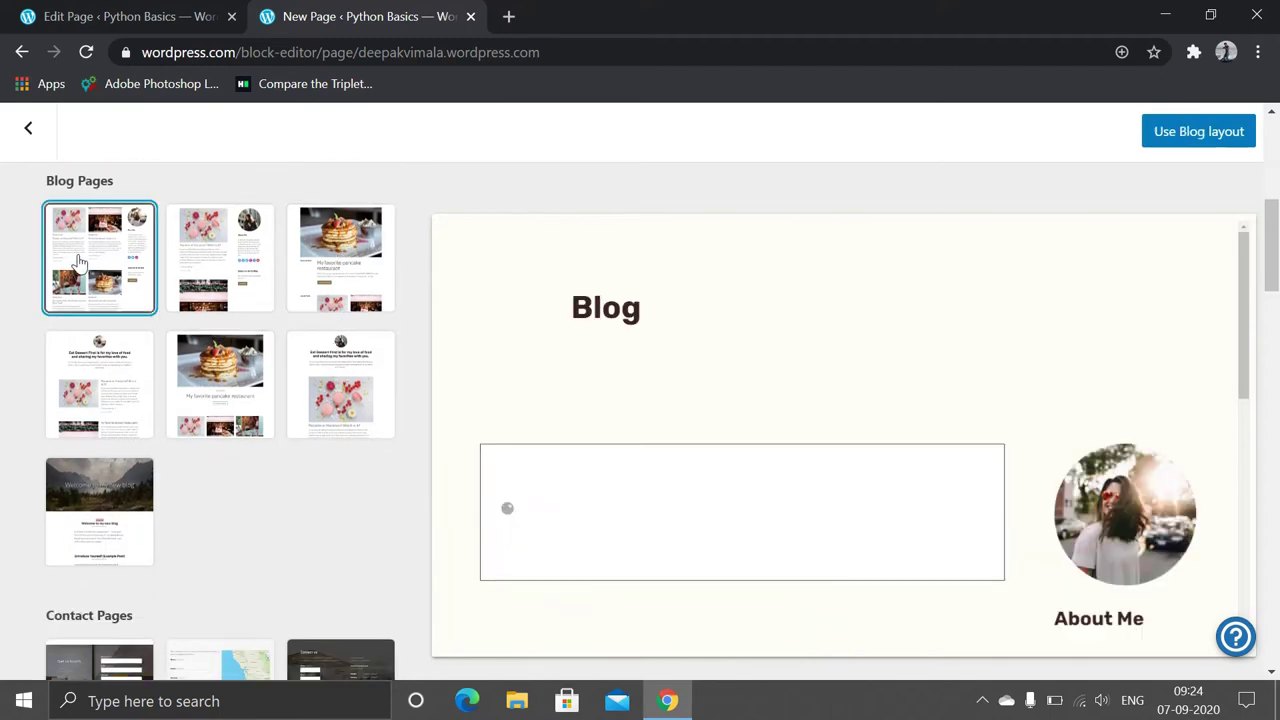
{"action": "left_click", "coordinate": [215, 270]}
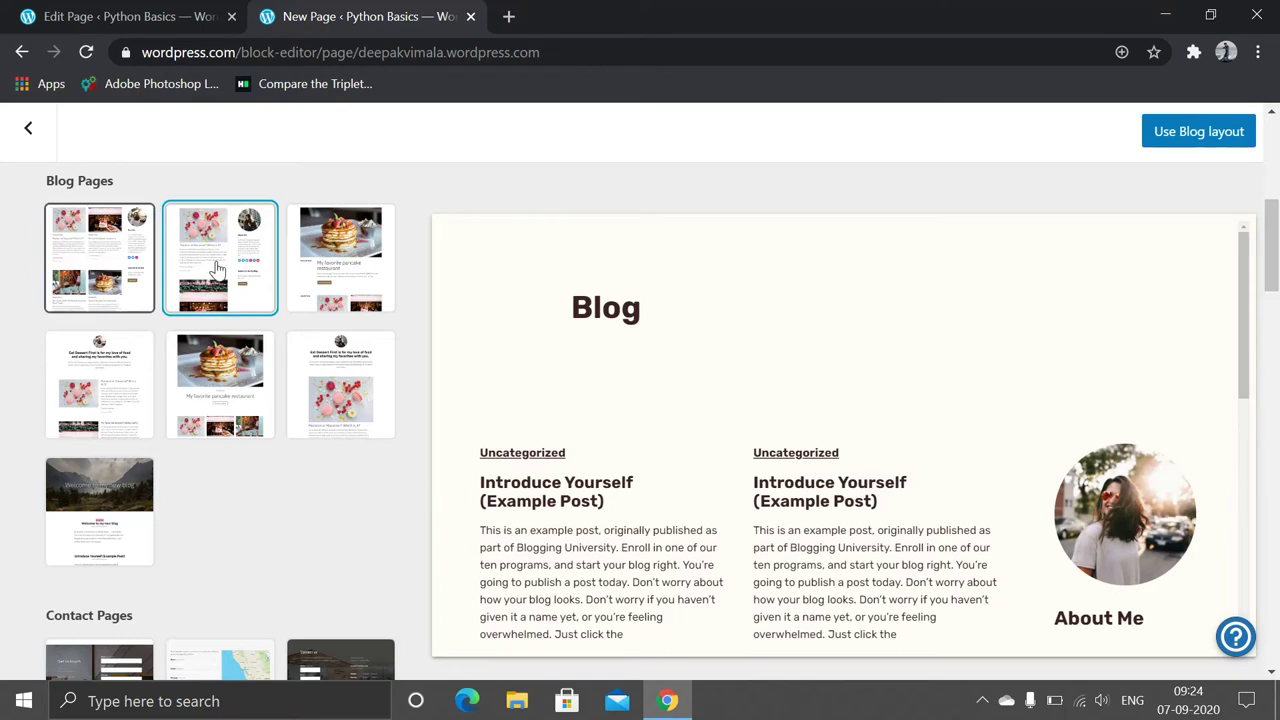
{"action": "left_click", "coordinate": [341, 287]}
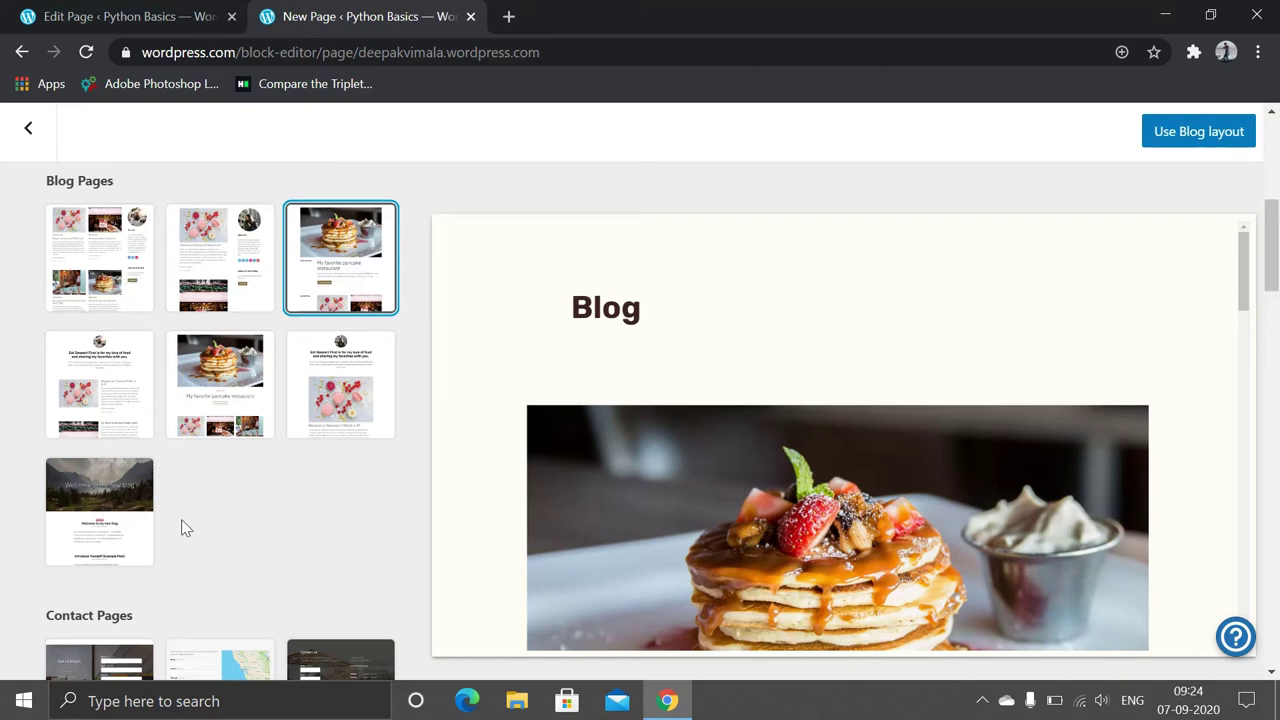
Preview the first three Contact page layouts and check the contact forms and details in the first and third
{"action": "scroll", "coordinate": [181, 527], "scroll_direction": "down", "scroll_amount": 2}
{"action": "left_click", "coordinate": [91, 477]}
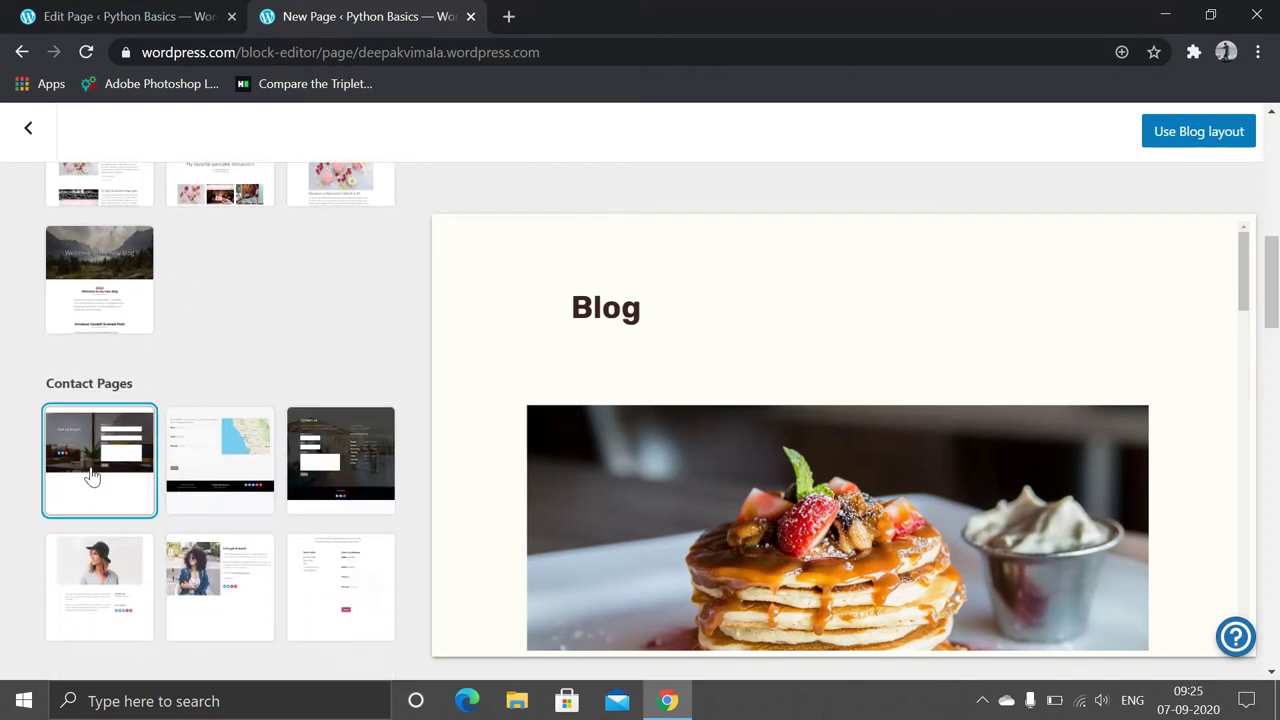
{"action": "scroll", "coordinate": [809, 400], "scroll_direction": "down", "scroll_amount": 3}
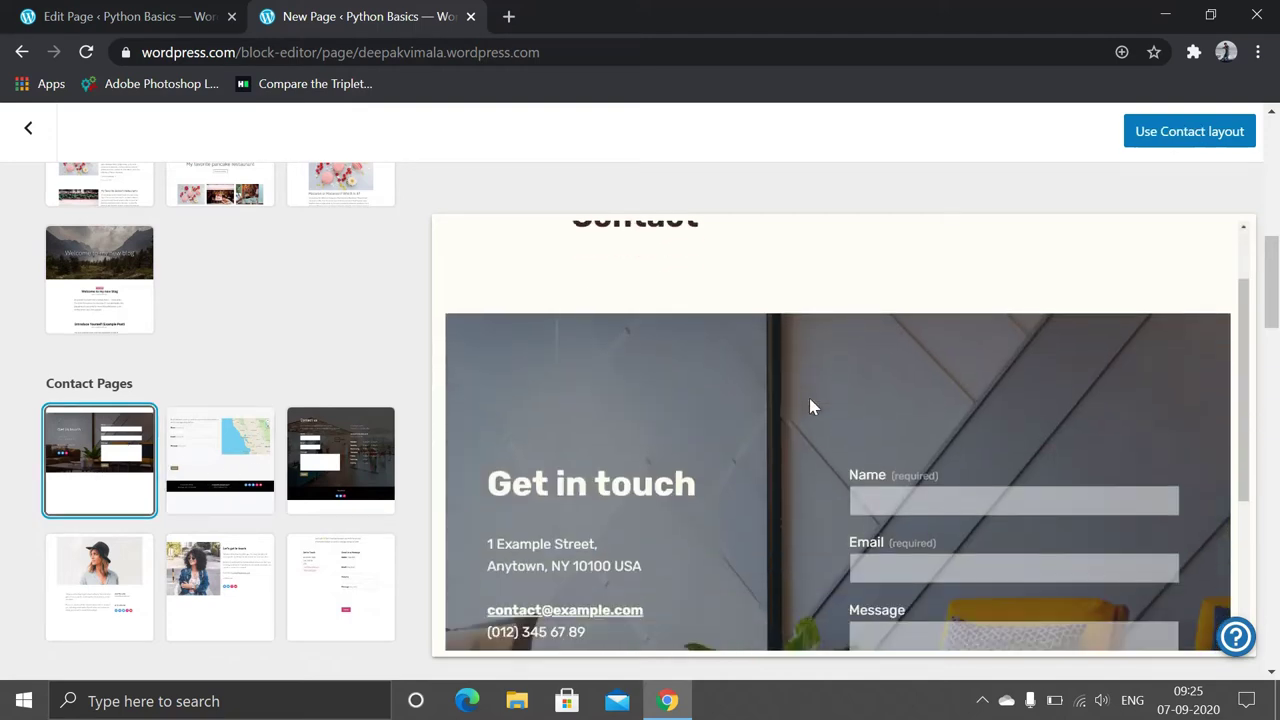
{"action": "scroll", "coordinate": [809, 406], "scroll_direction": "down", "scroll_amount": 3}
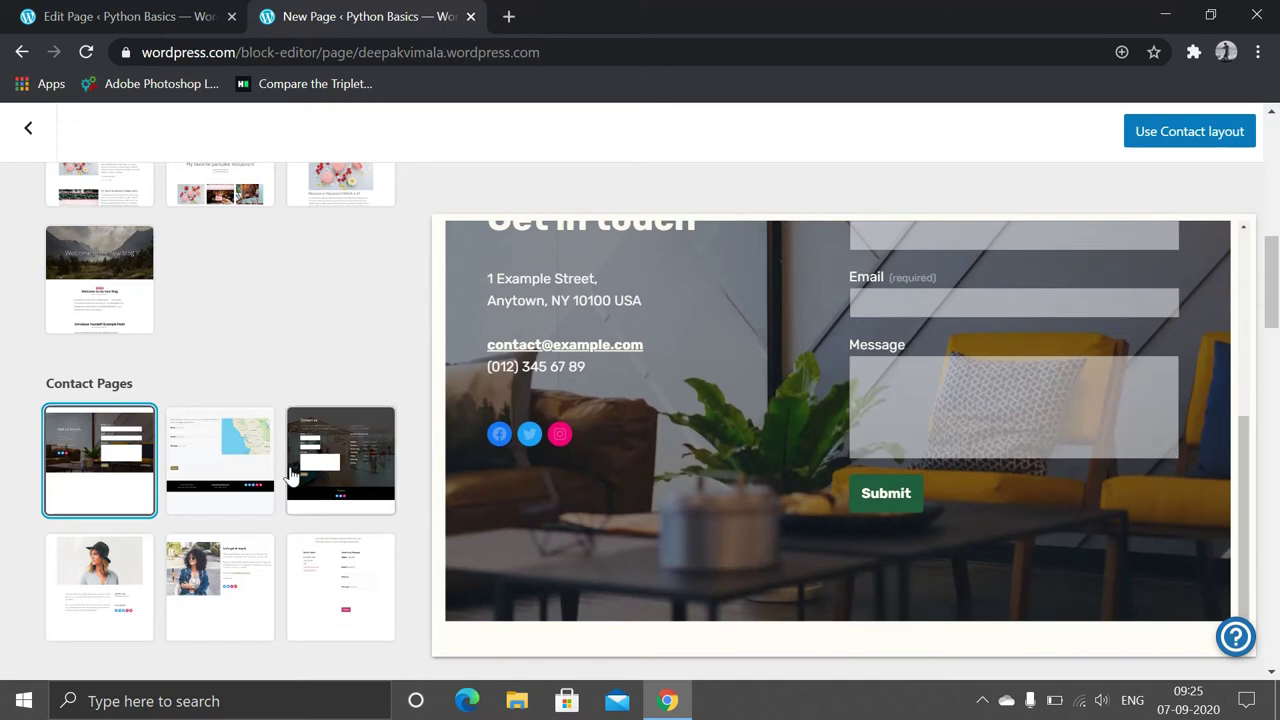
{"action": "left_click", "coordinate": [224, 462]}
{"action": "left_click", "coordinate": [317, 474]}
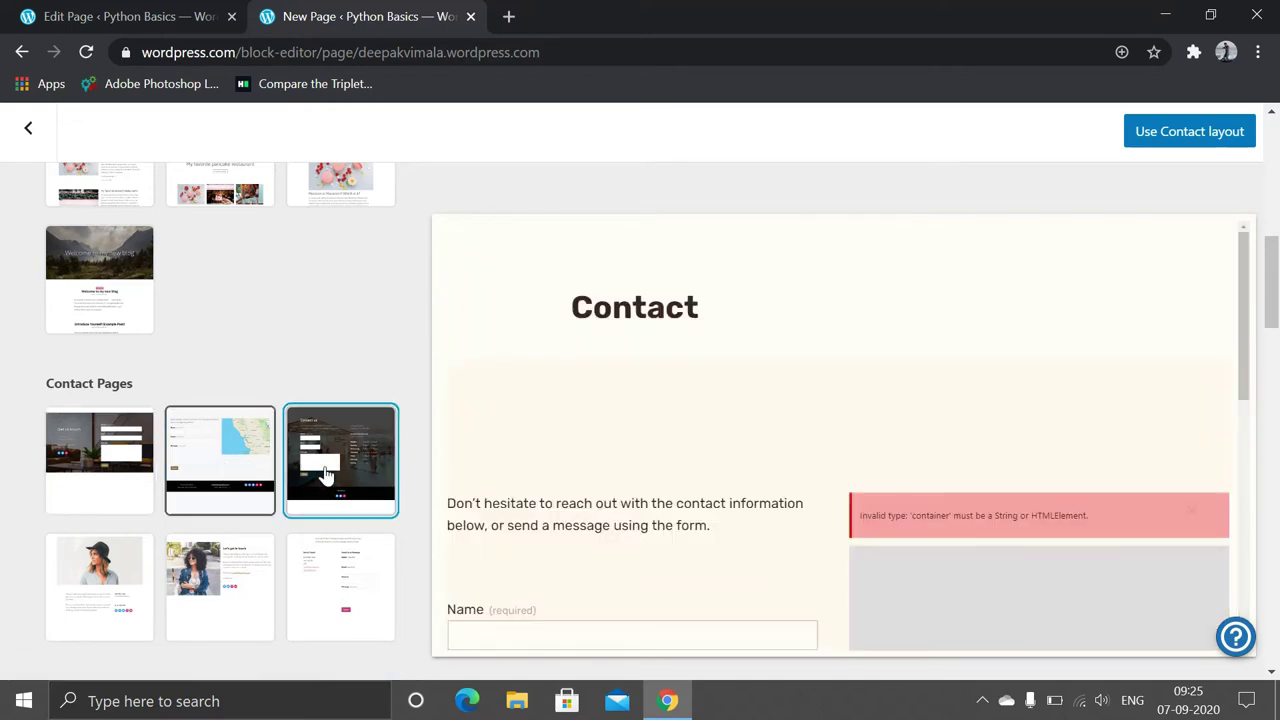
{"action": "scroll", "coordinate": [585, 455], "scroll_direction": "down", "scroll_amount": 5}
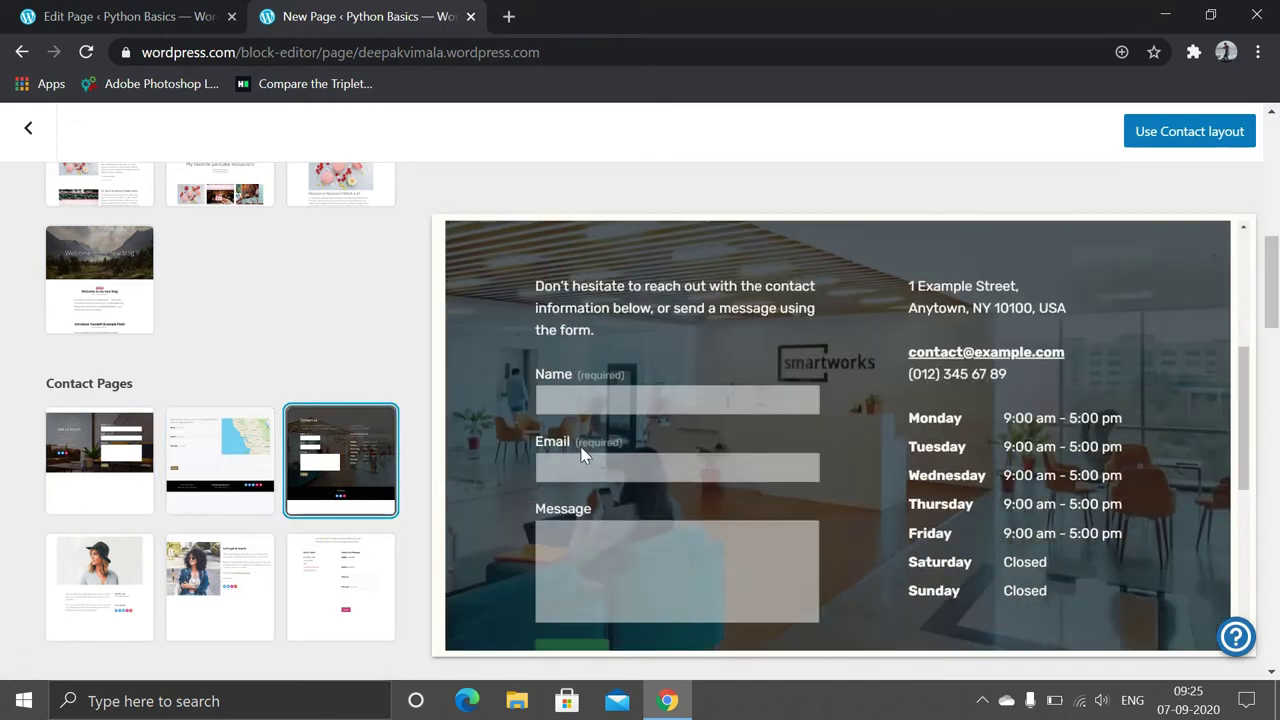
{"action": "scroll", "coordinate": [580, 451], "scroll_direction": "down", "scroll_amount": 2}
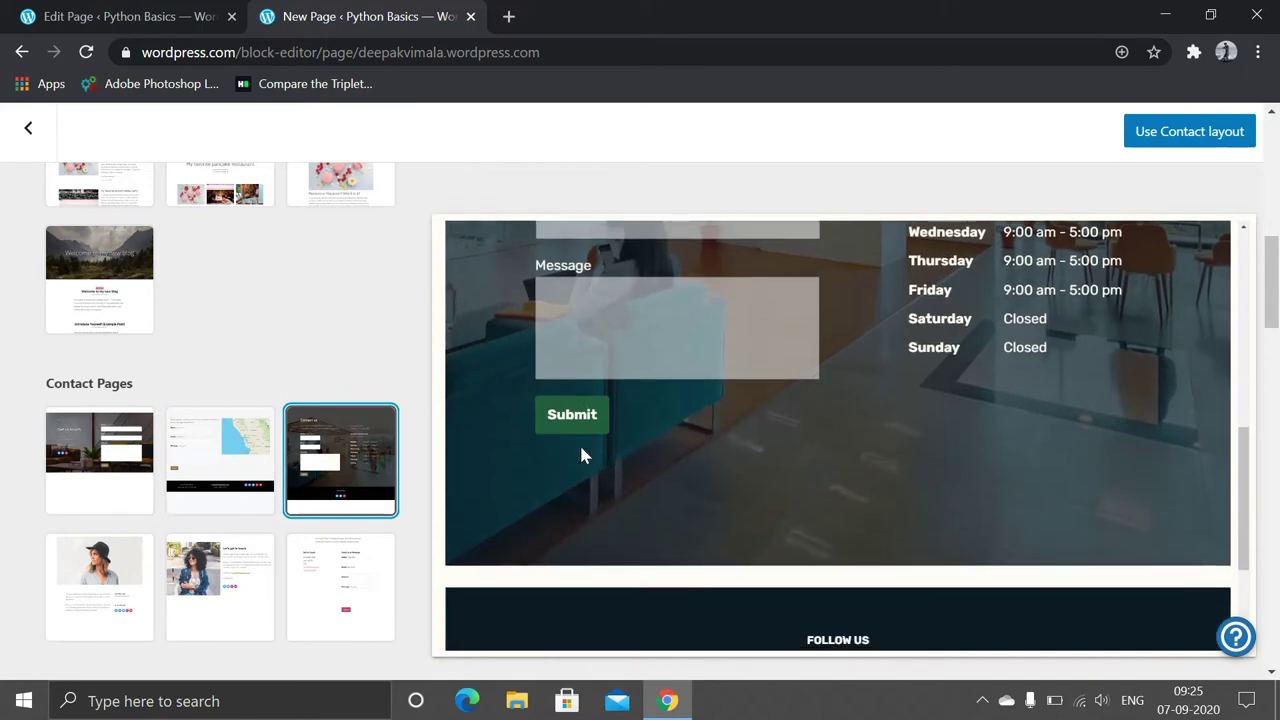
{"action": "scroll", "coordinate": [580, 451], "scroll_direction": "down", "scroll_amount": 1}
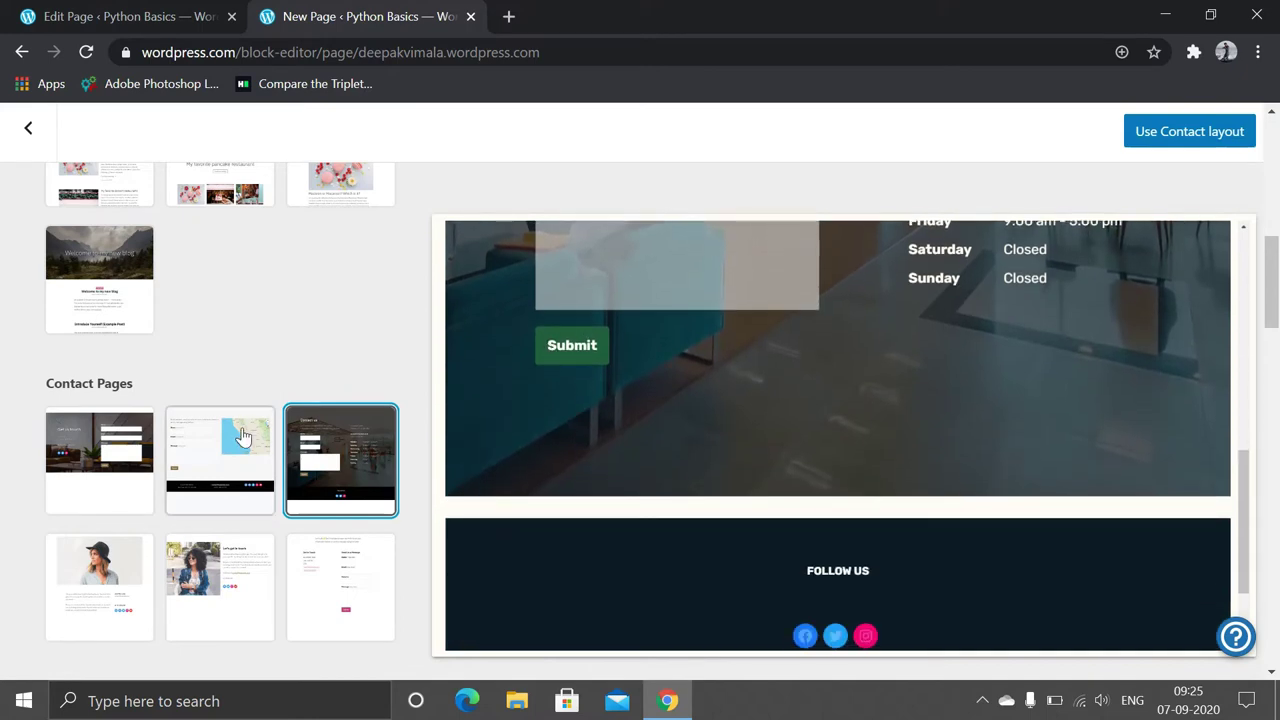
Preview the Menu page layout and read through its starters and mains sections
{"action": "scroll", "coordinate": [243, 437], "scroll_direction": "down", "scroll_amount": 2}
{"action": "scroll", "coordinate": [243, 437], "scroll_direction": "down", "scroll_amount": 2}
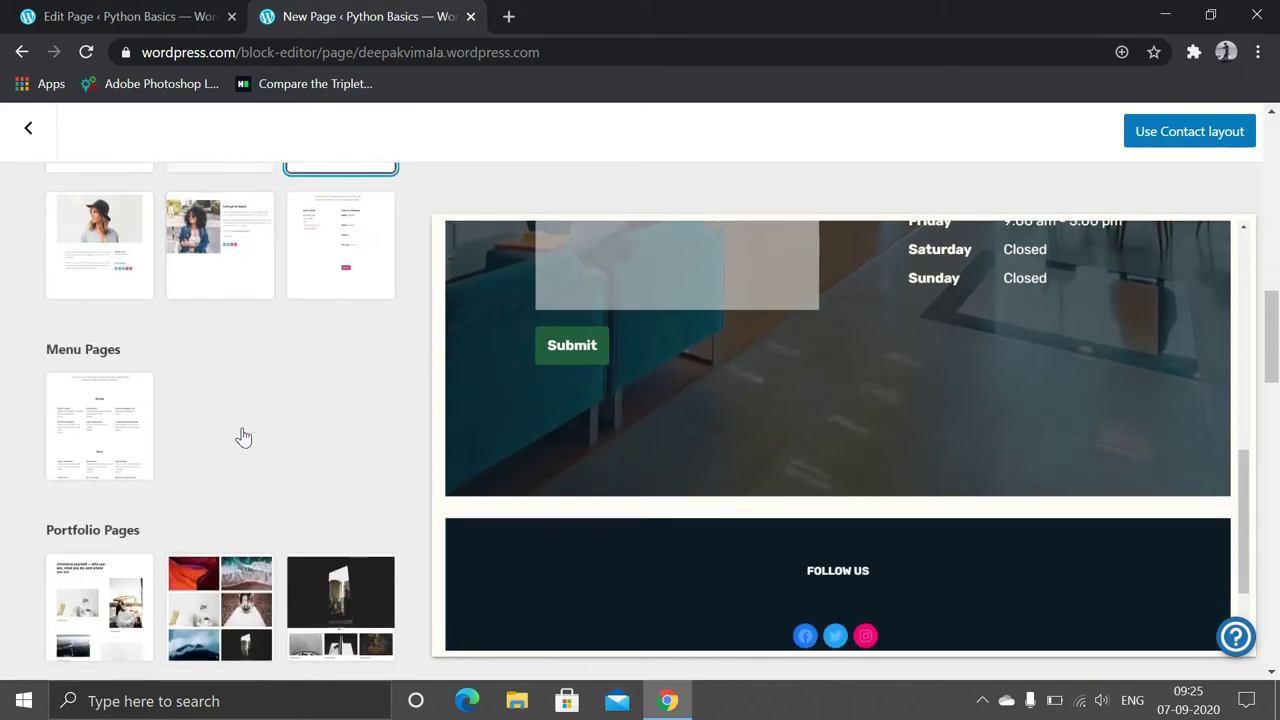
{"action": "scroll", "coordinate": [243, 437], "scroll_direction": "down", "scroll_amount": 1}
{"action": "scroll", "coordinate": [243, 437], "scroll_direction": "down", "scroll_amount": 2}
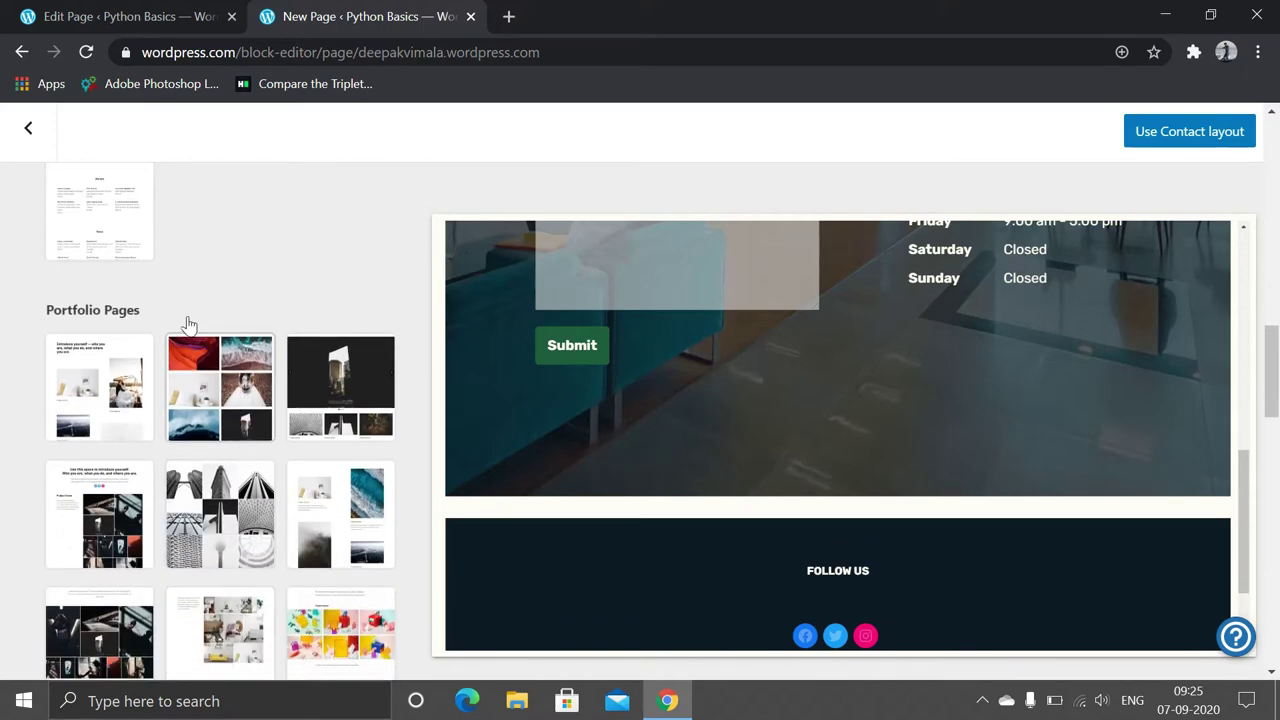
{"action": "left_click", "coordinate": [91, 209]}
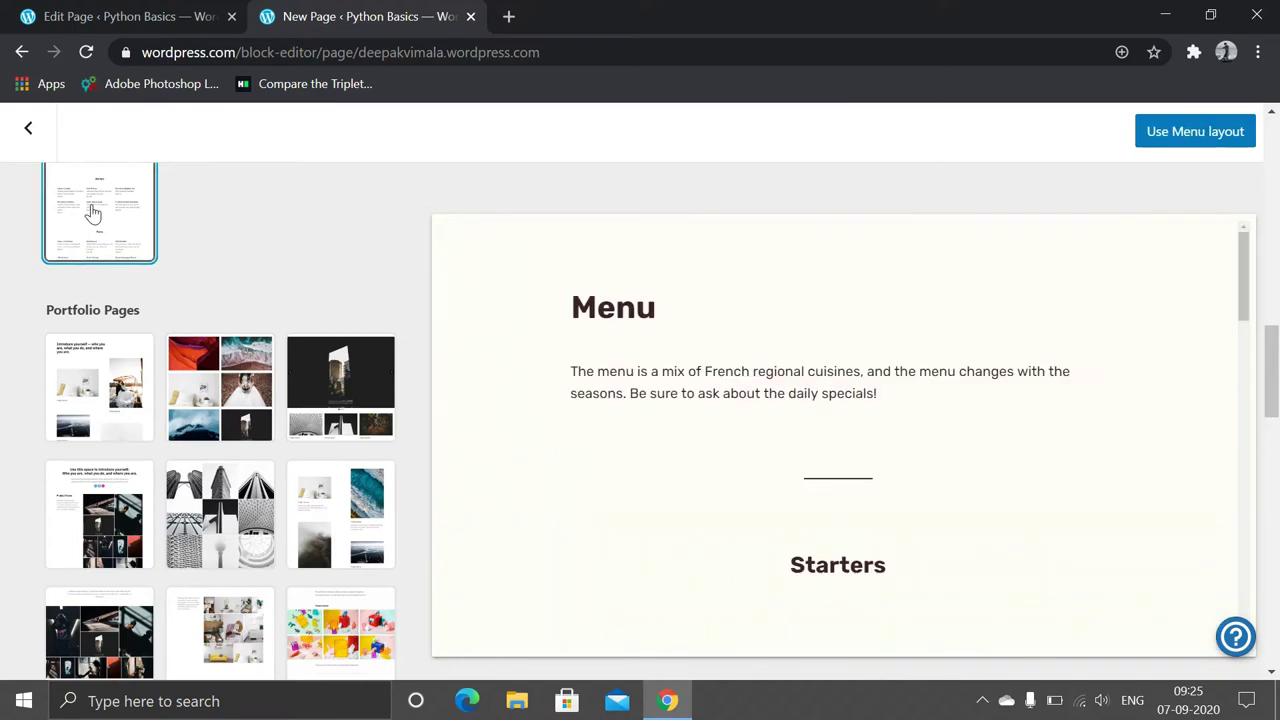
{"action": "scroll", "coordinate": [706, 400], "scroll_direction": "down", "scroll_amount": 8}
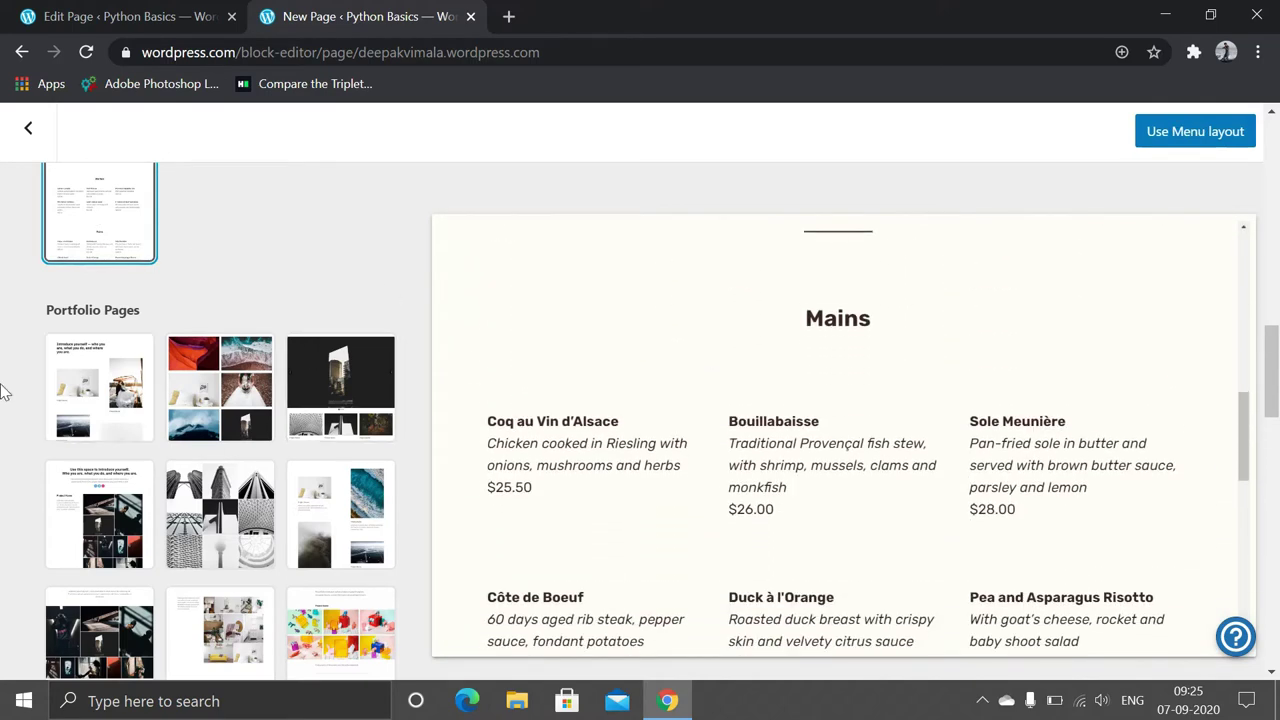
Look over the remaining page layouts, including Portfolio and Services, and return to My Home without choosing one
{"action": "scroll", "coordinate": [138, 386], "scroll_direction": "down", "scroll_amount": 7}
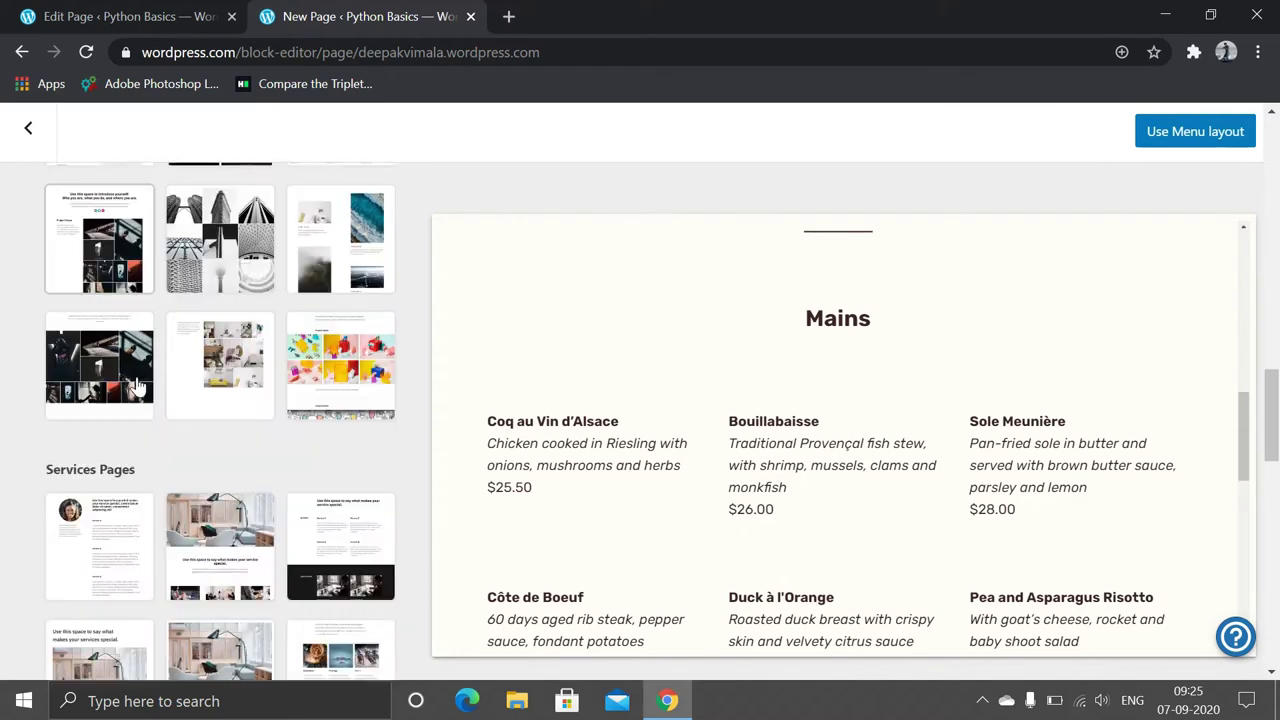
{"action": "scroll", "coordinate": [138, 386], "scroll_direction": "down", "scroll_amount": 8}
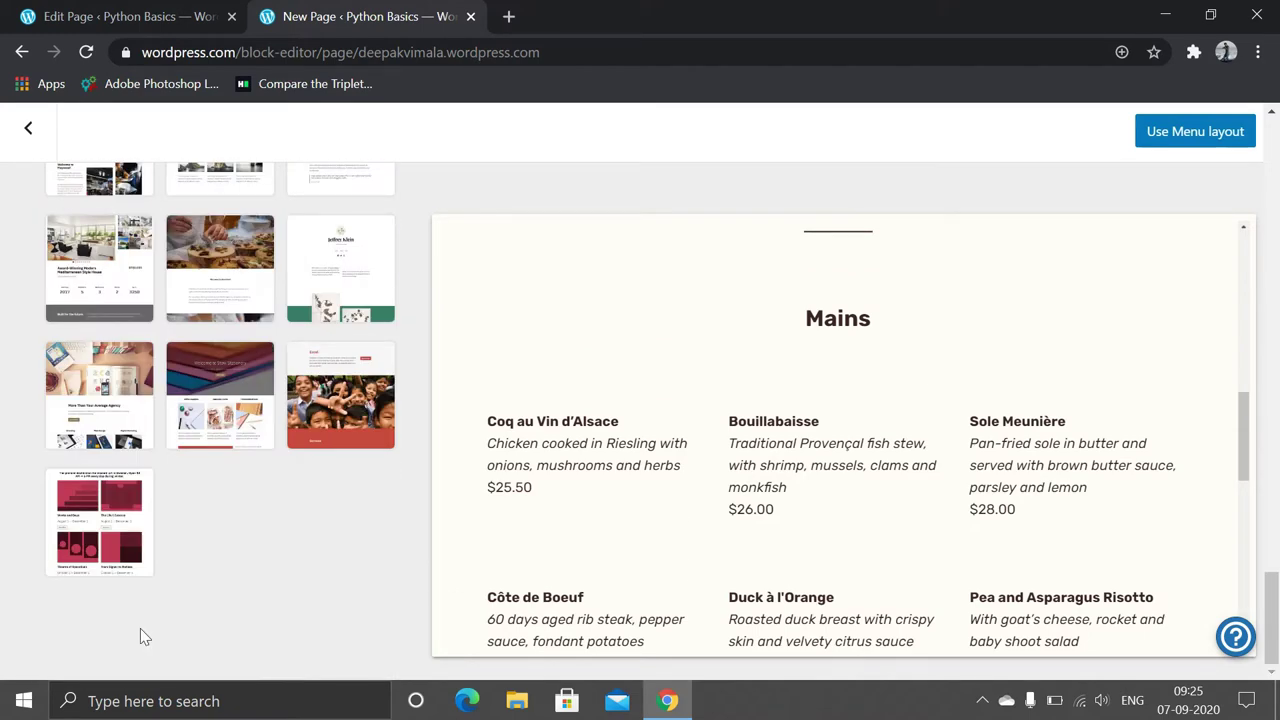
{"action": "scroll", "coordinate": [200, 345], "scroll_direction": "up", "scroll_amount": 5}
{"action": "scroll", "coordinate": [200, 340], "scroll_direction": "up", "scroll_amount": 15}
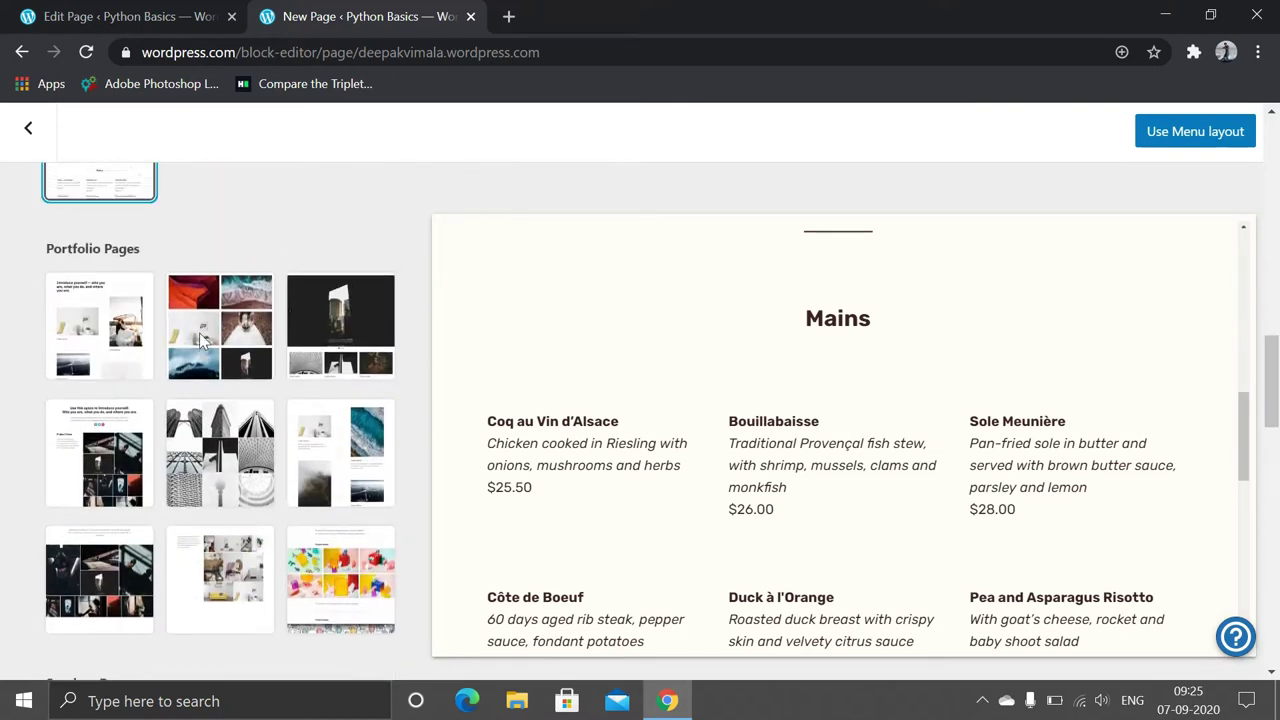
{"action": "scroll", "coordinate": [200, 340], "scroll_direction": "up", "scroll_amount": 3}
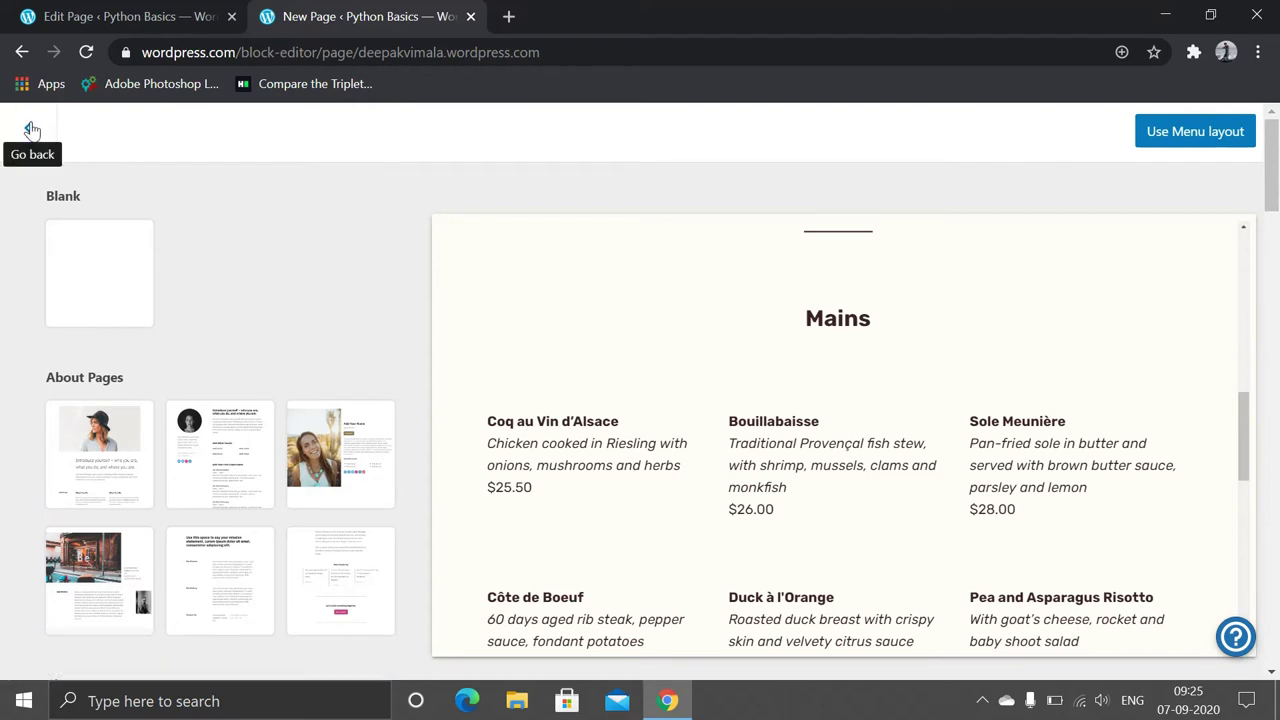
{"action": "left_click", "coordinate": [32, 130]}
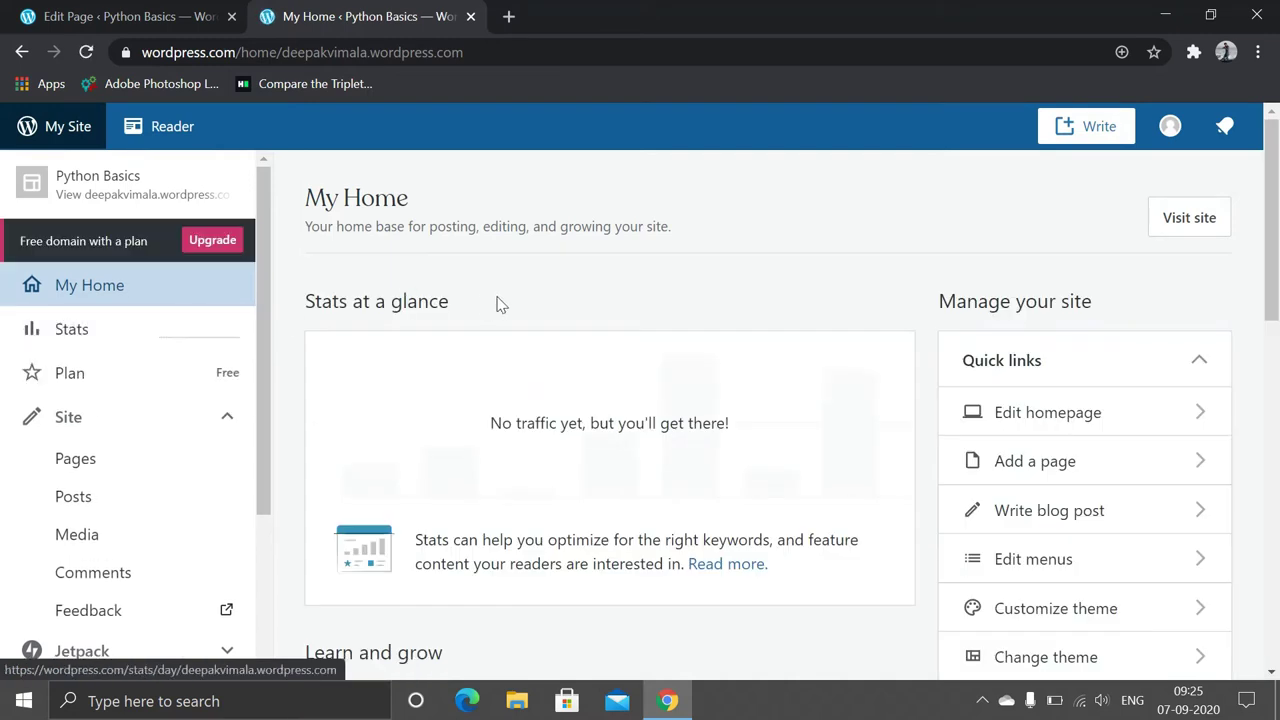
Start a new blog post from the My Home quick links and title it "Basic Python"
{"action": "scroll", "coordinate": [503, 305], "scroll_direction": "down", "scroll_amount": 1}
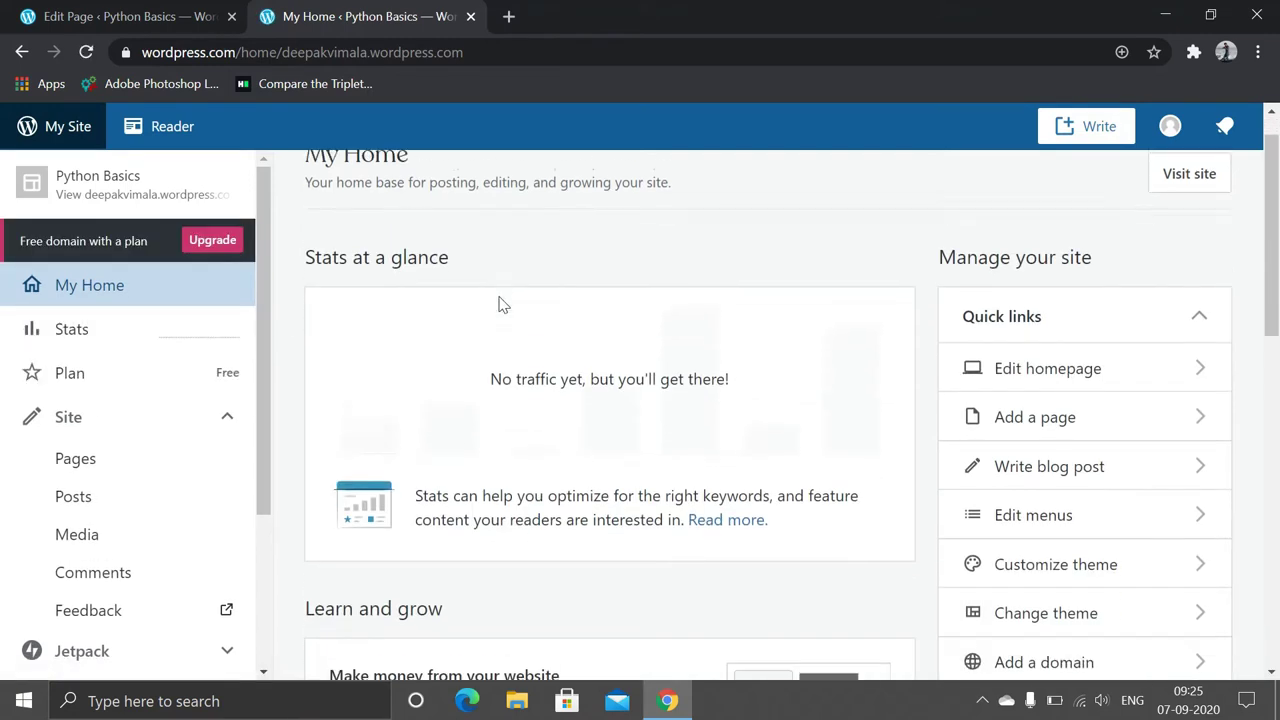
{"action": "scroll", "coordinate": [503, 305], "scroll_direction": "down", "scroll_amount": 1}
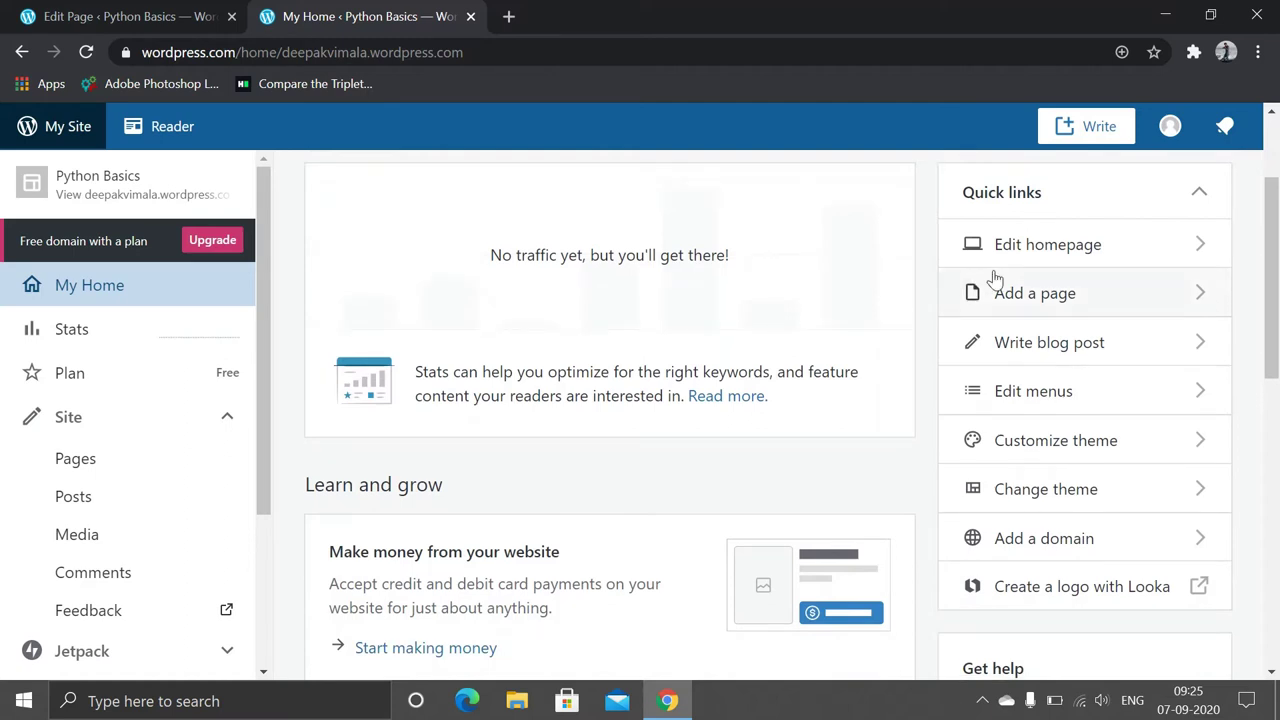
{"action": "left_click", "coordinate": [1049, 350]}
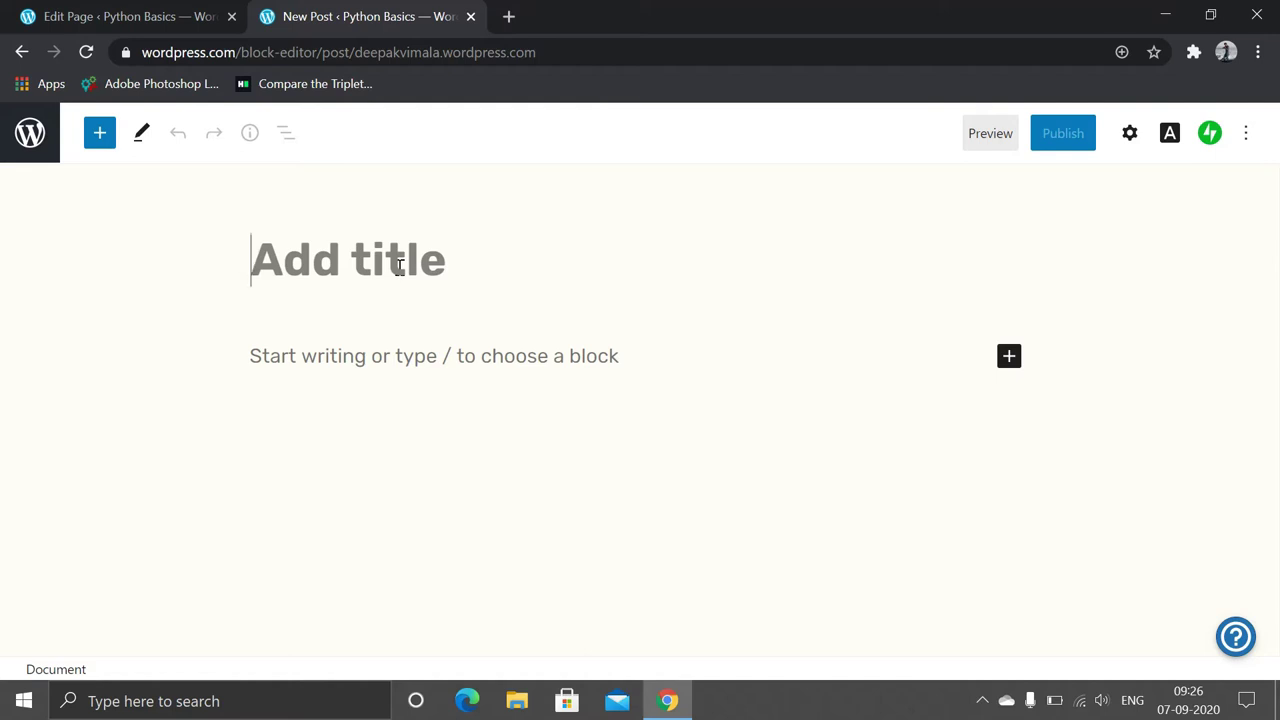
{"action": "type", "text": "B"}
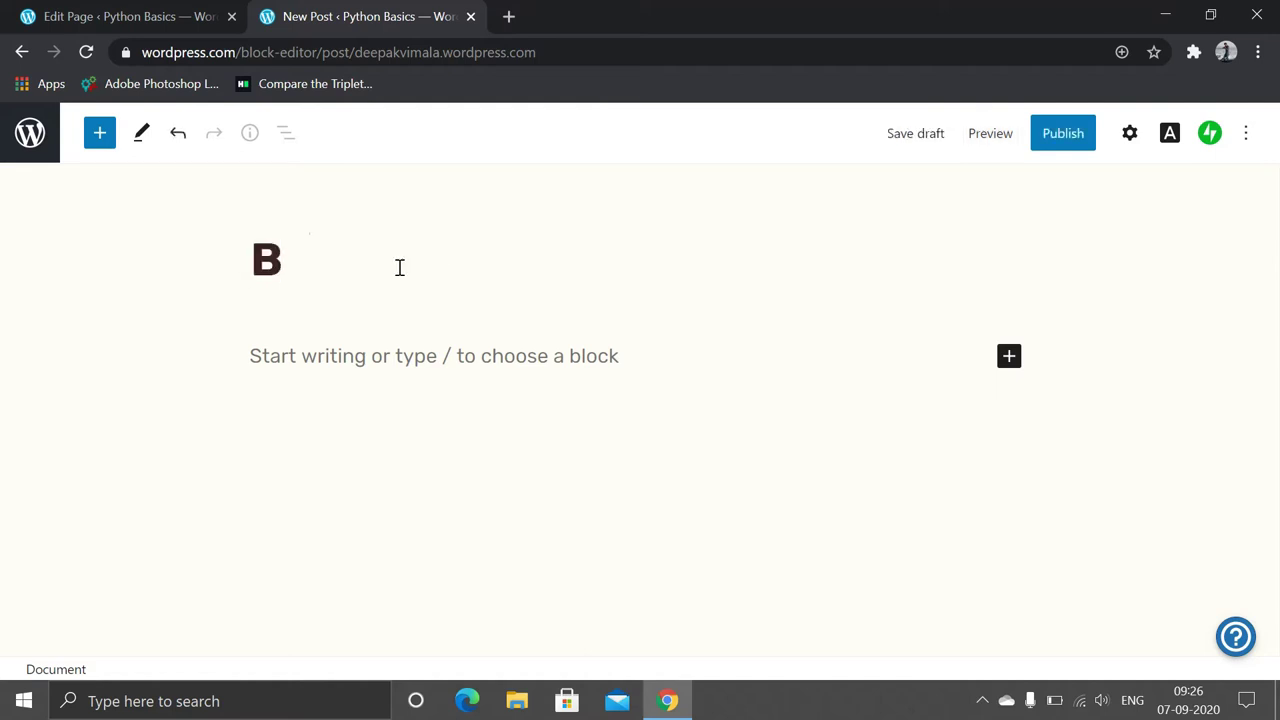
{"action": "type", "text": "asic"}
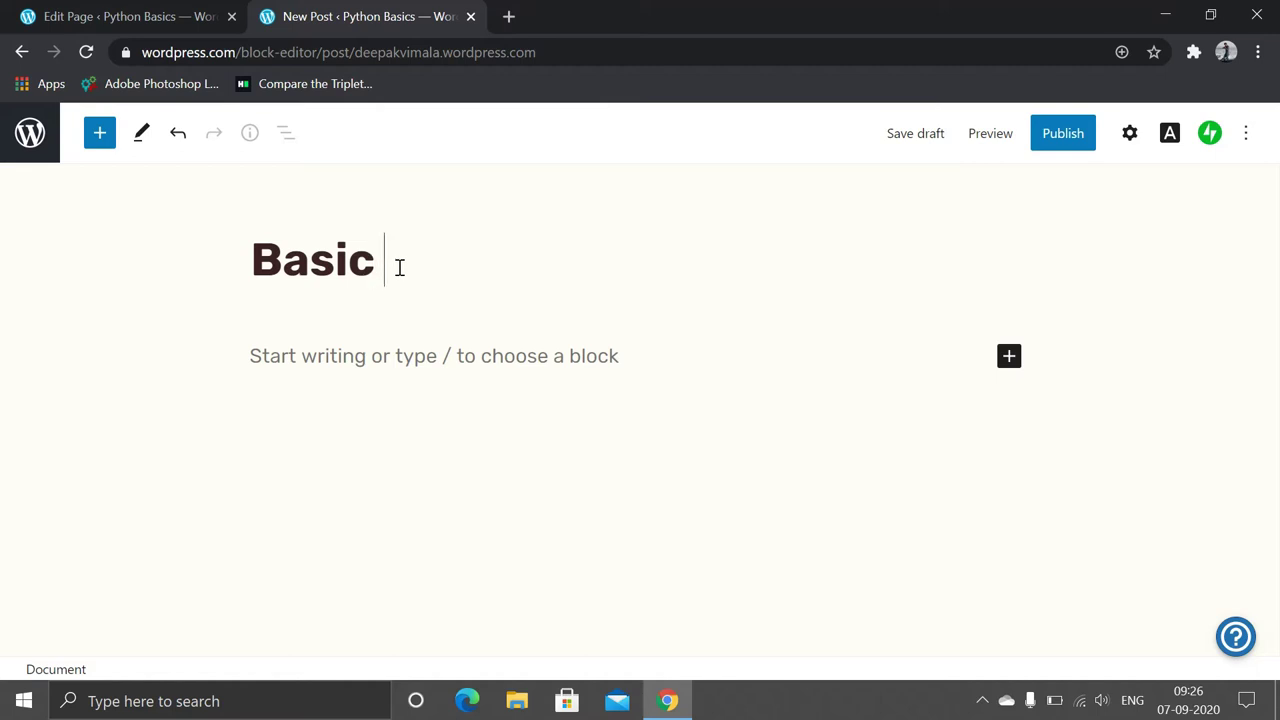
{"action": "type", "text": " Python"}
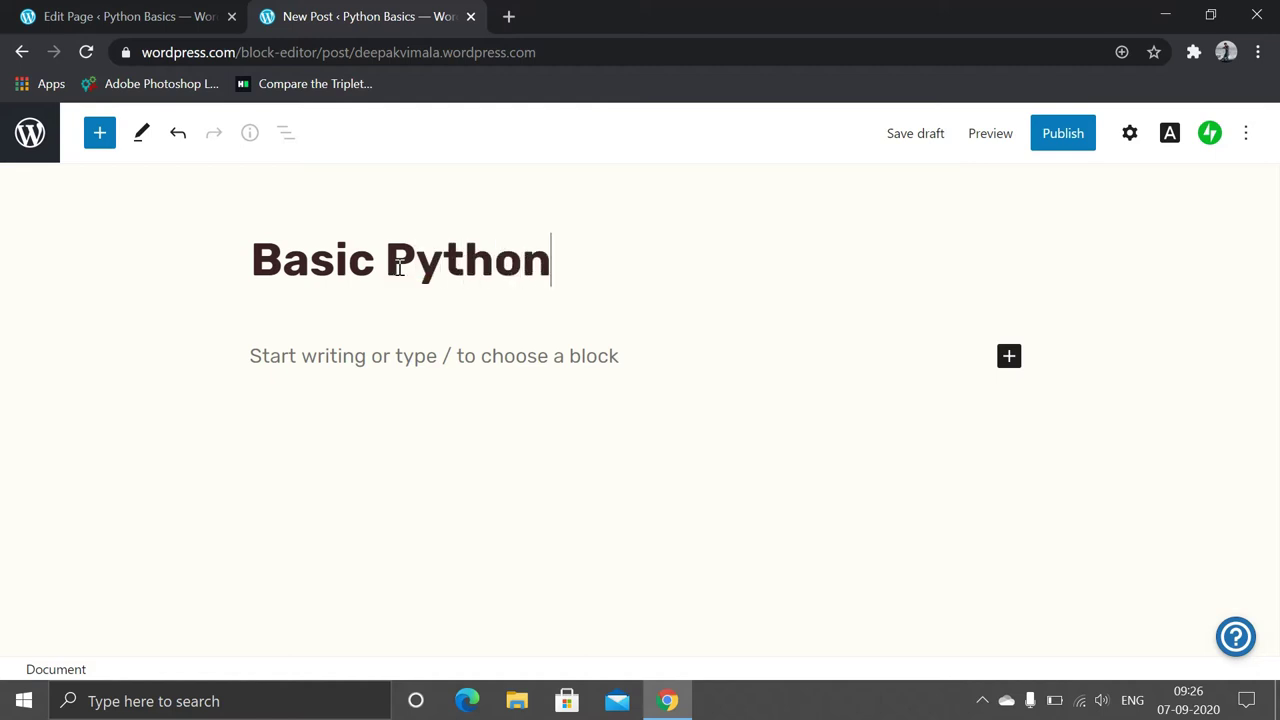
Open the block library for the post's first paragraph and examine the New and Text blocks, from Calendly to Table
{"action": "left_click", "coordinate": [381, 366]}
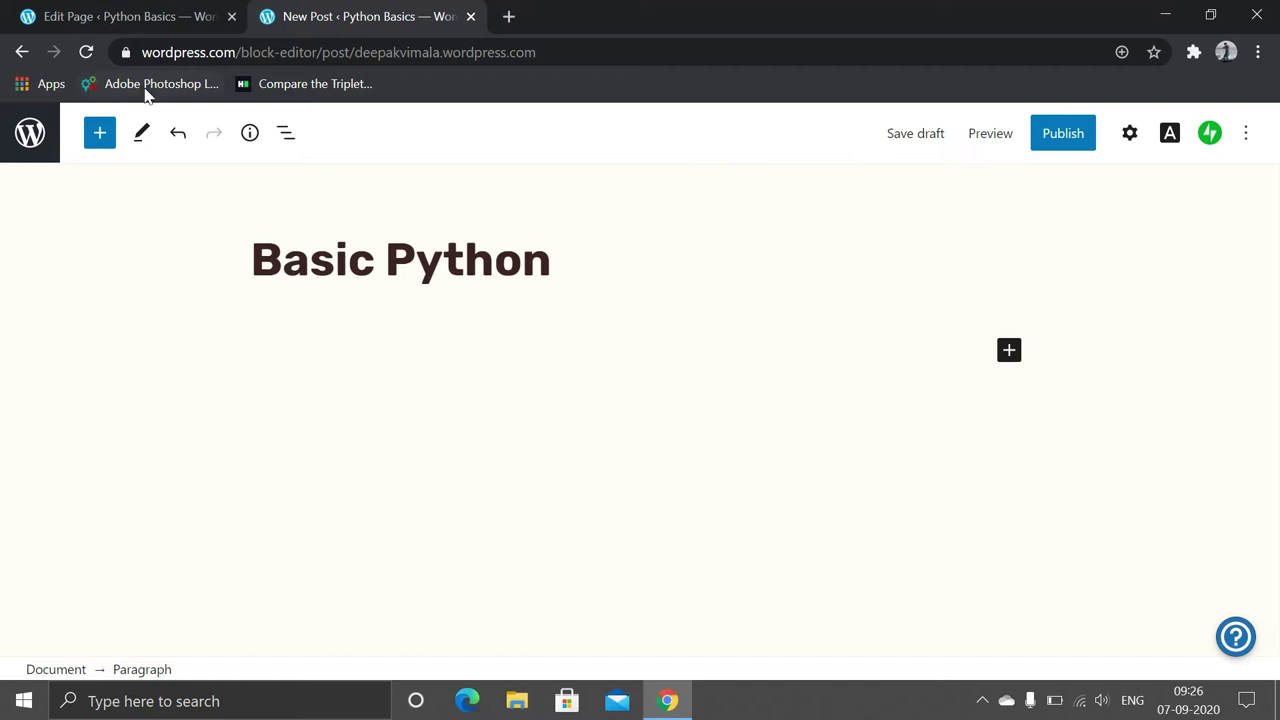
{"action": "left_click", "coordinate": [94, 149]}
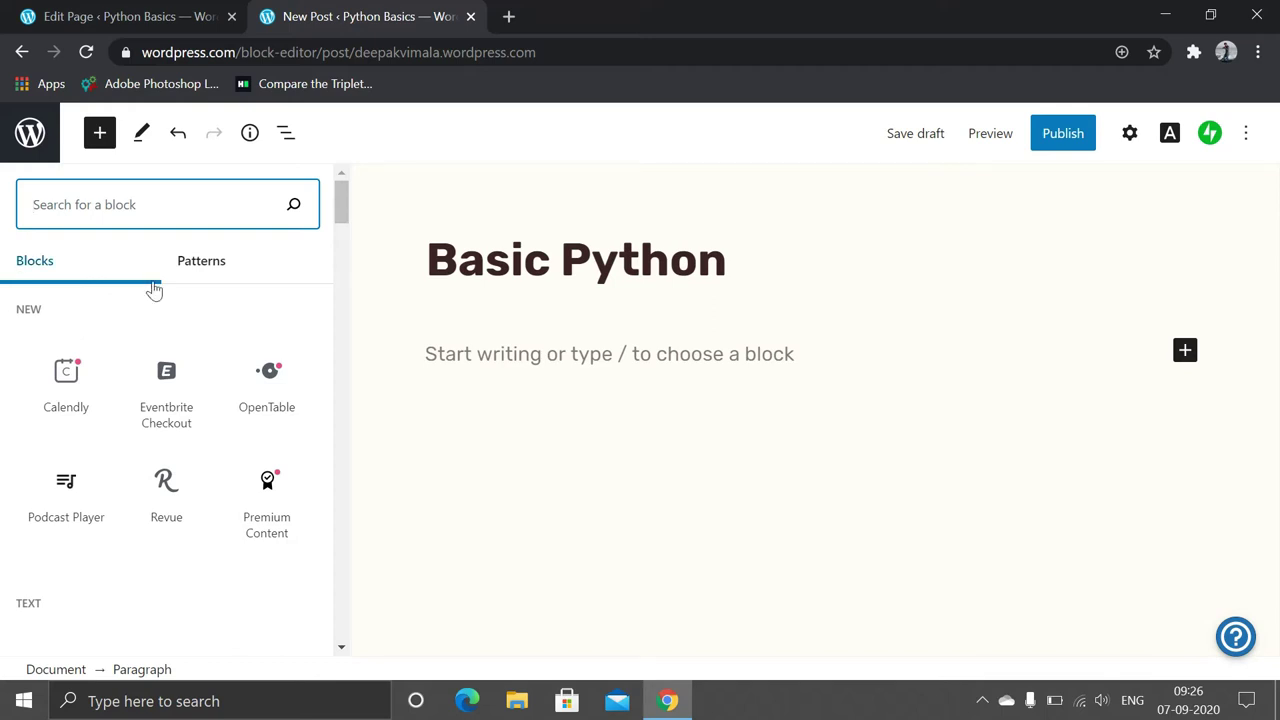
{"action": "mouse_move", "coordinate": [300, 369]}
{"action": "mouse_move", "coordinate": [171, 362]}
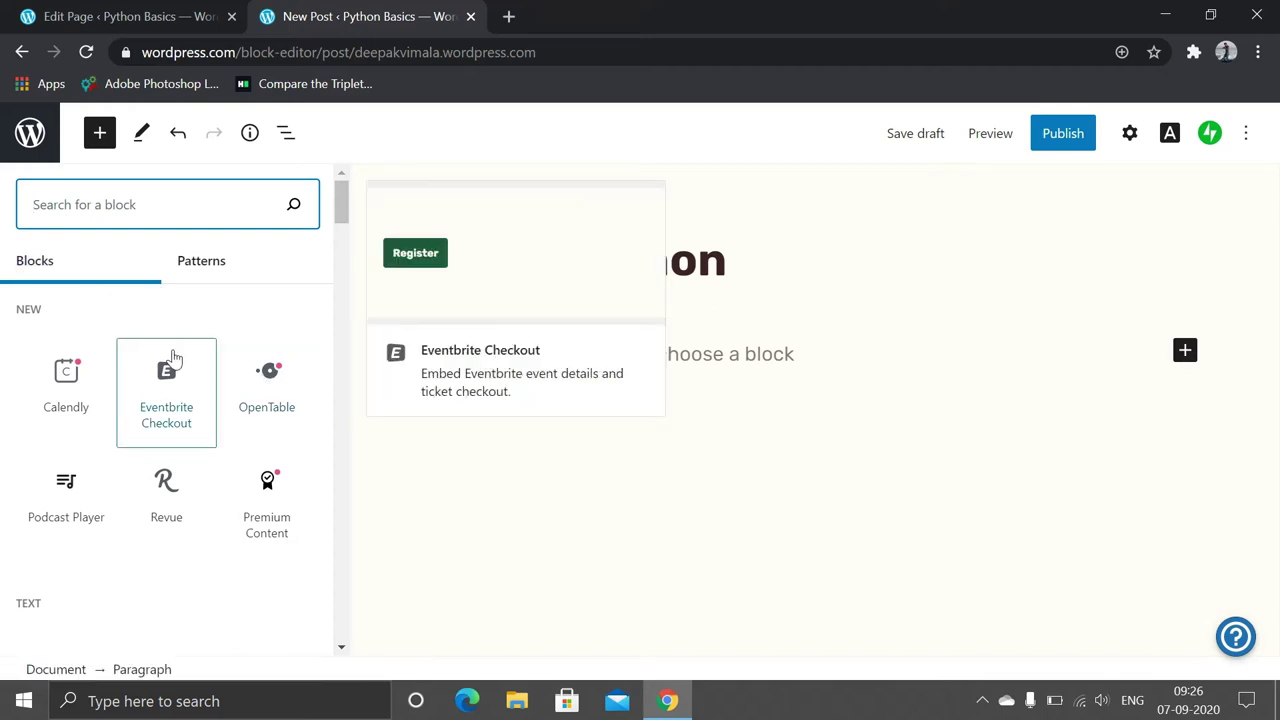
{"action": "mouse_move", "coordinate": [84, 378]}
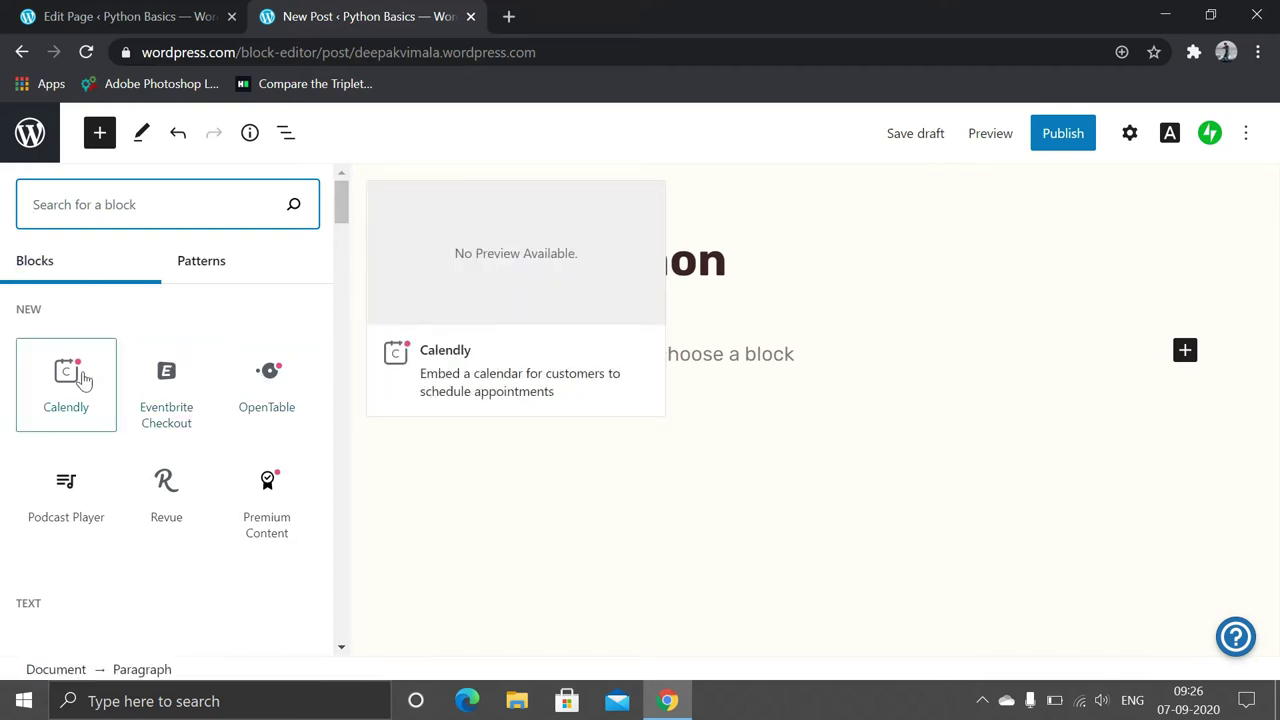
{"action": "scroll", "coordinate": [84, 378], "scroll_direction": "down", "scroll_amount": 2}
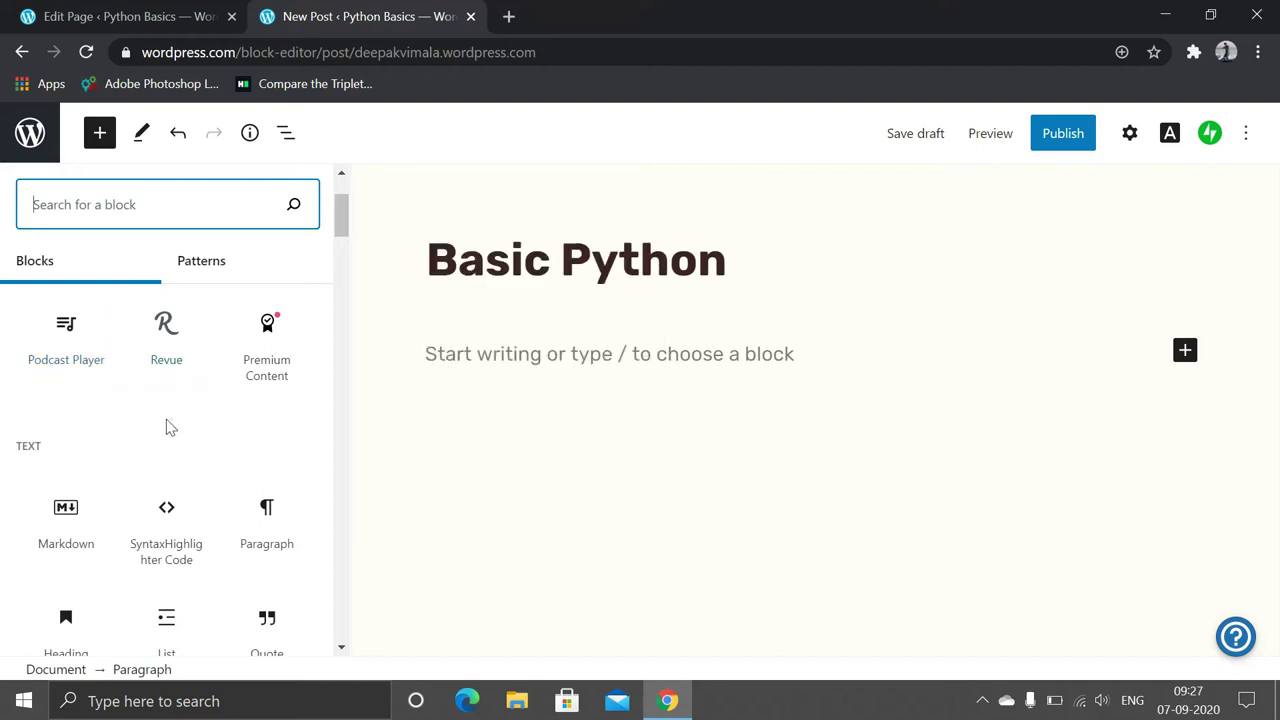
{"action": "scroll", "coordinate": [168, 425], "scroll_direction": "up", "scroll_amount": 1}
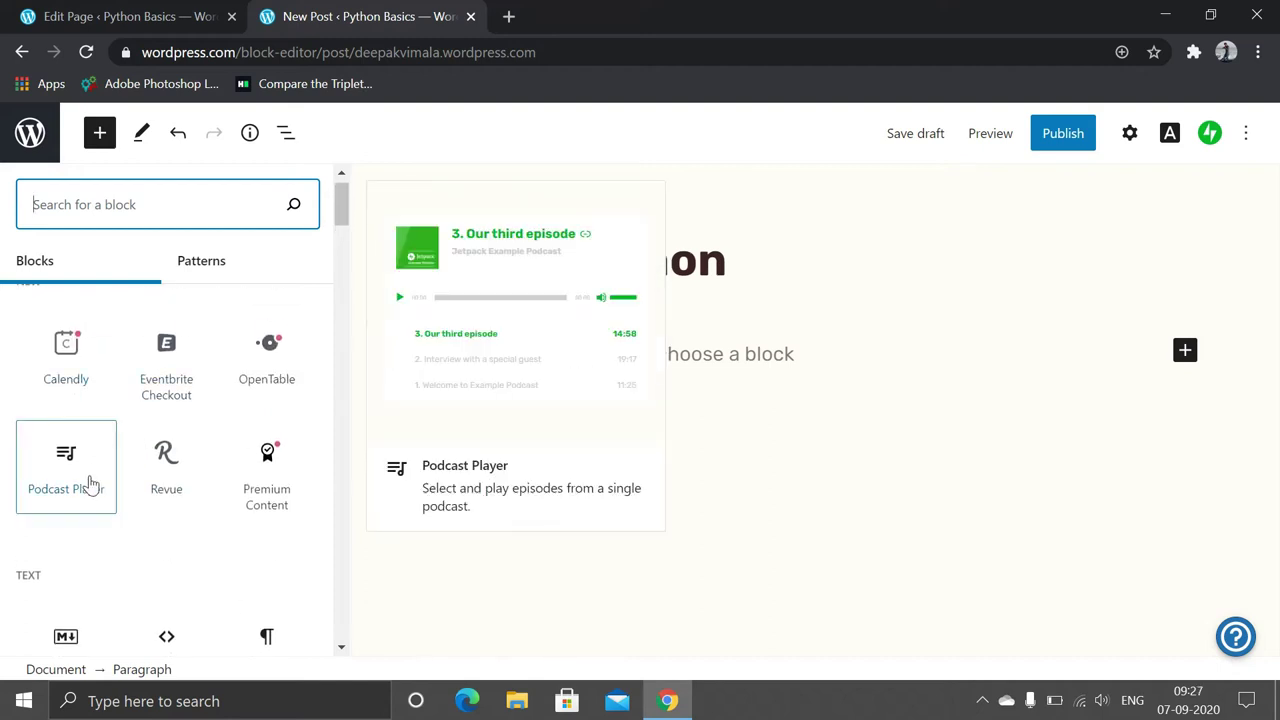
{"action": "scroll", "coordinate": [90, 485], "scroll_direction": "down", "scroll_amount": 2}
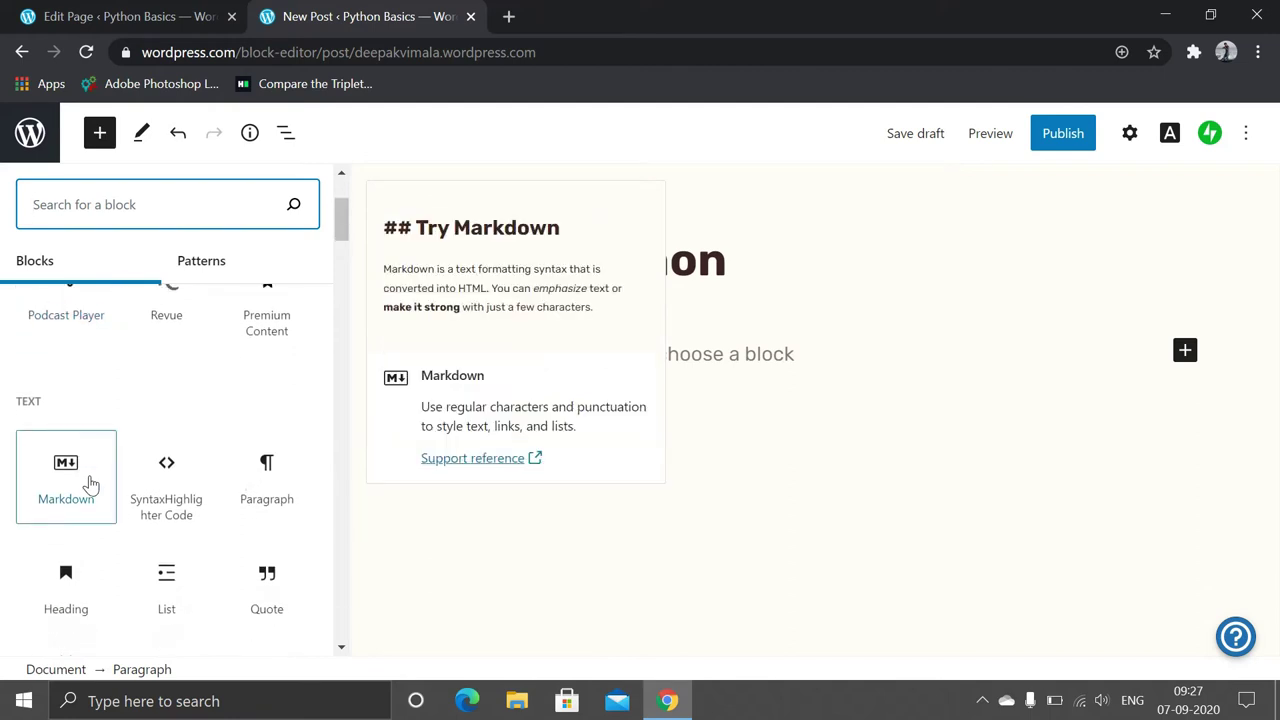
{"action": "scroll", "coordinate": [90, 485], "scroll_direction": "down", "scroll_amount": 1}
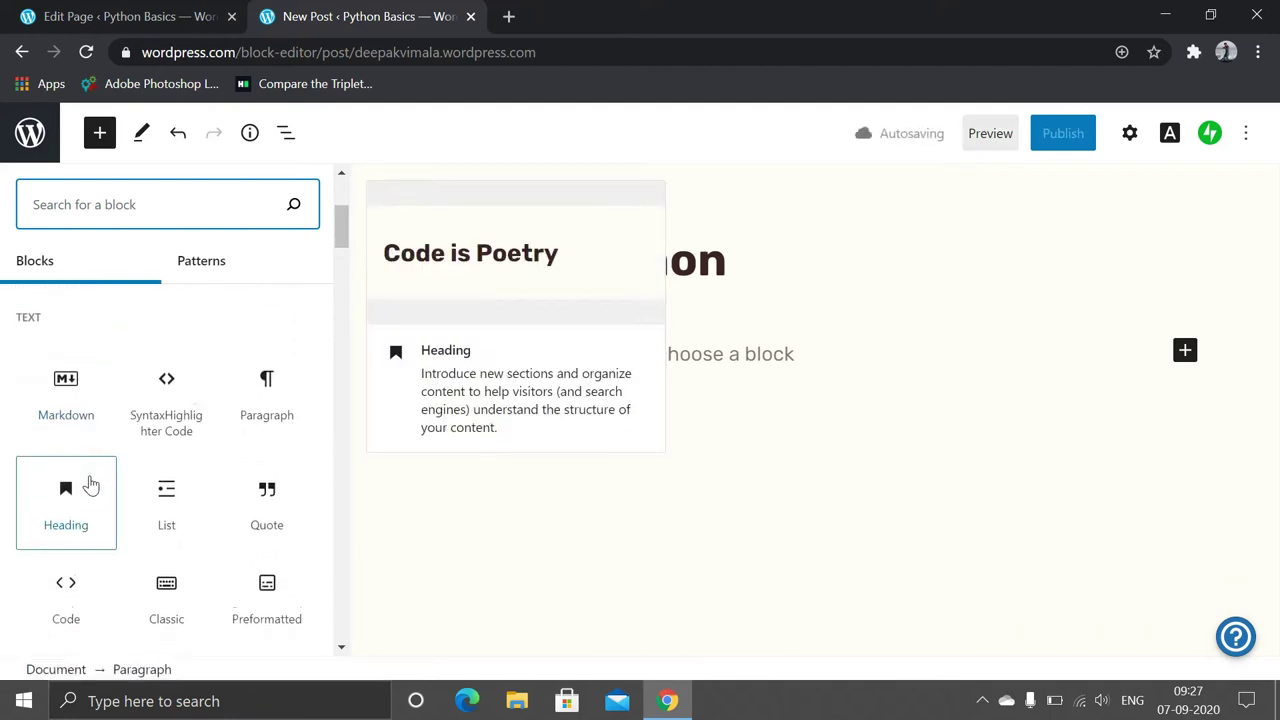
{"action": "scroll", "coordinate": [90, 485], "scroll_direction": "down", "scroll_amount": 2}
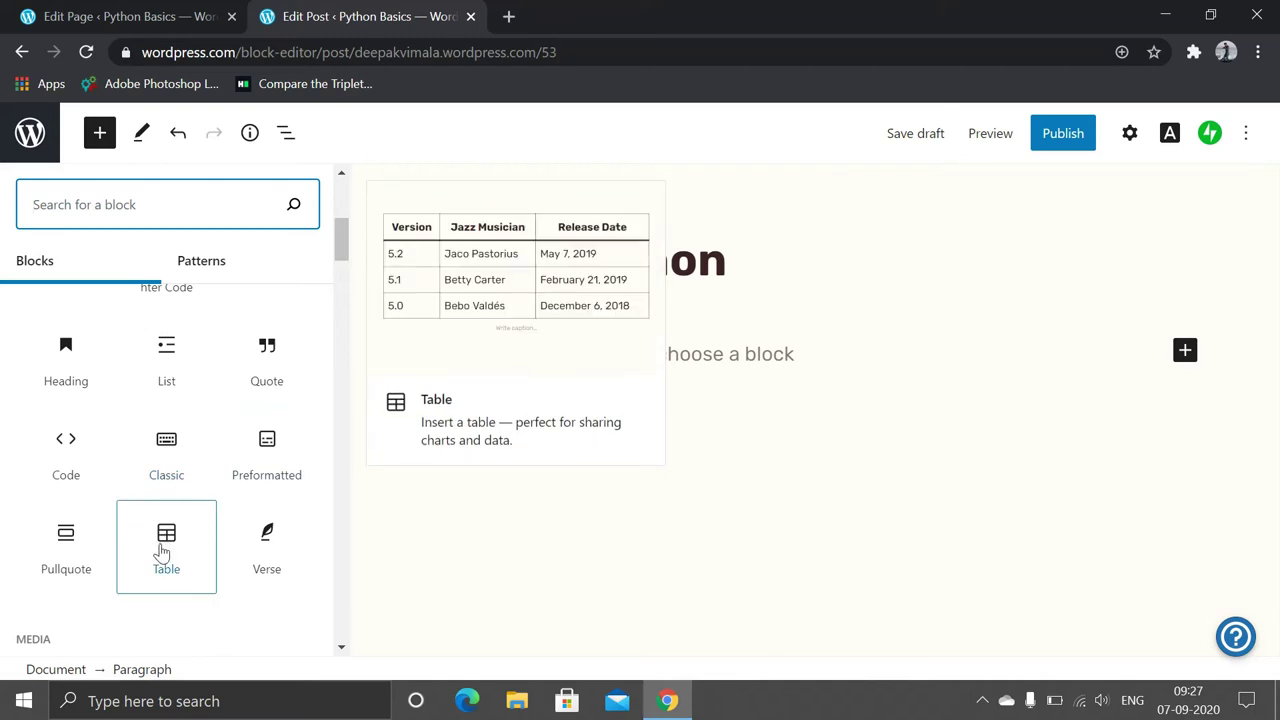
Examine the Media blocks, including Tiled Gallery, Audio, Cover and Video
{"action": "scroll", "coordinate": [162, 552], "scroll_direction": "down", "scroll_amount": 3}
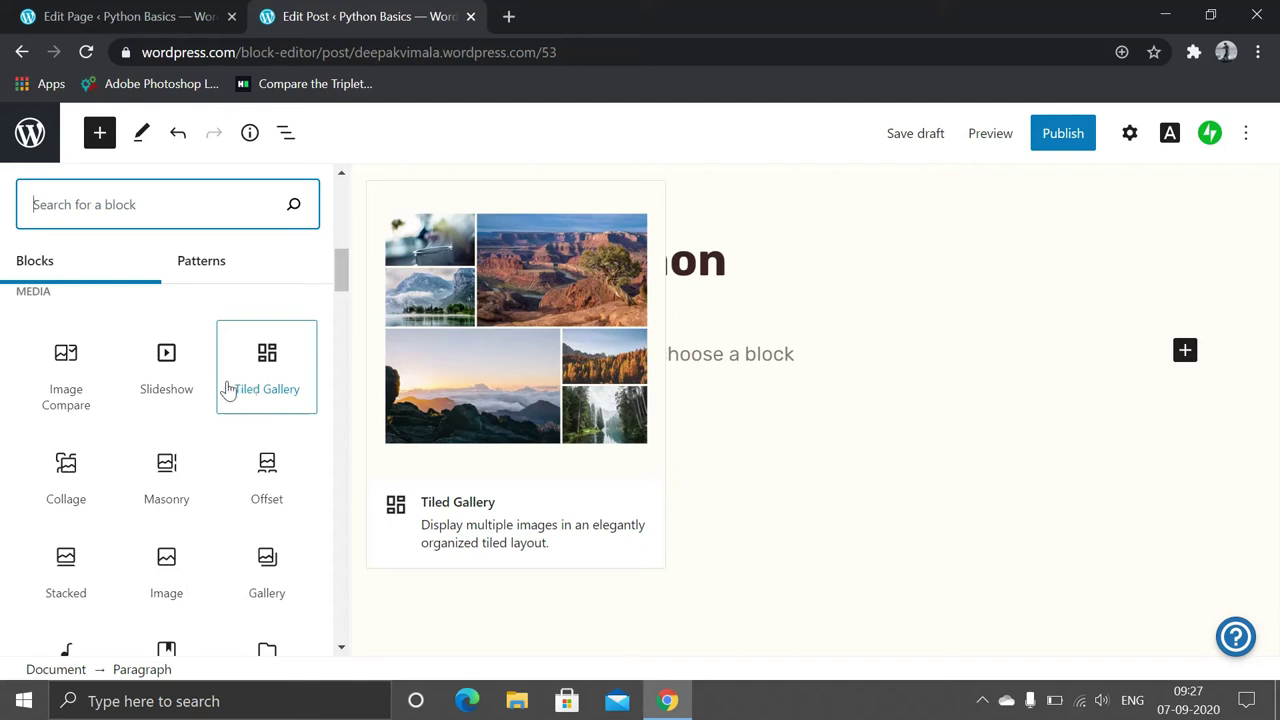
{"action": "scroll", "coordinate": [120, 403], "scroll_direction": "down", "scroll_amount": 2}
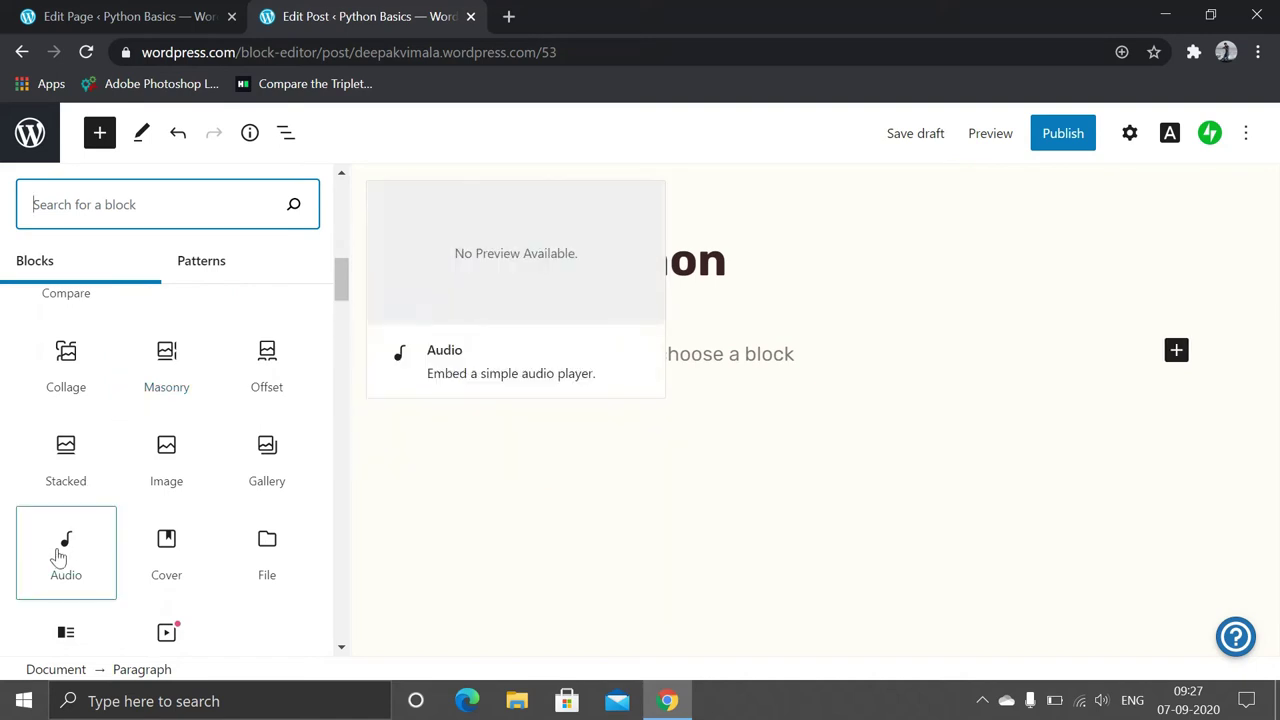
{"action": "scroll", "coordinate": [186, 610], "scroll_direction": "down", "scroll_amount": 1}
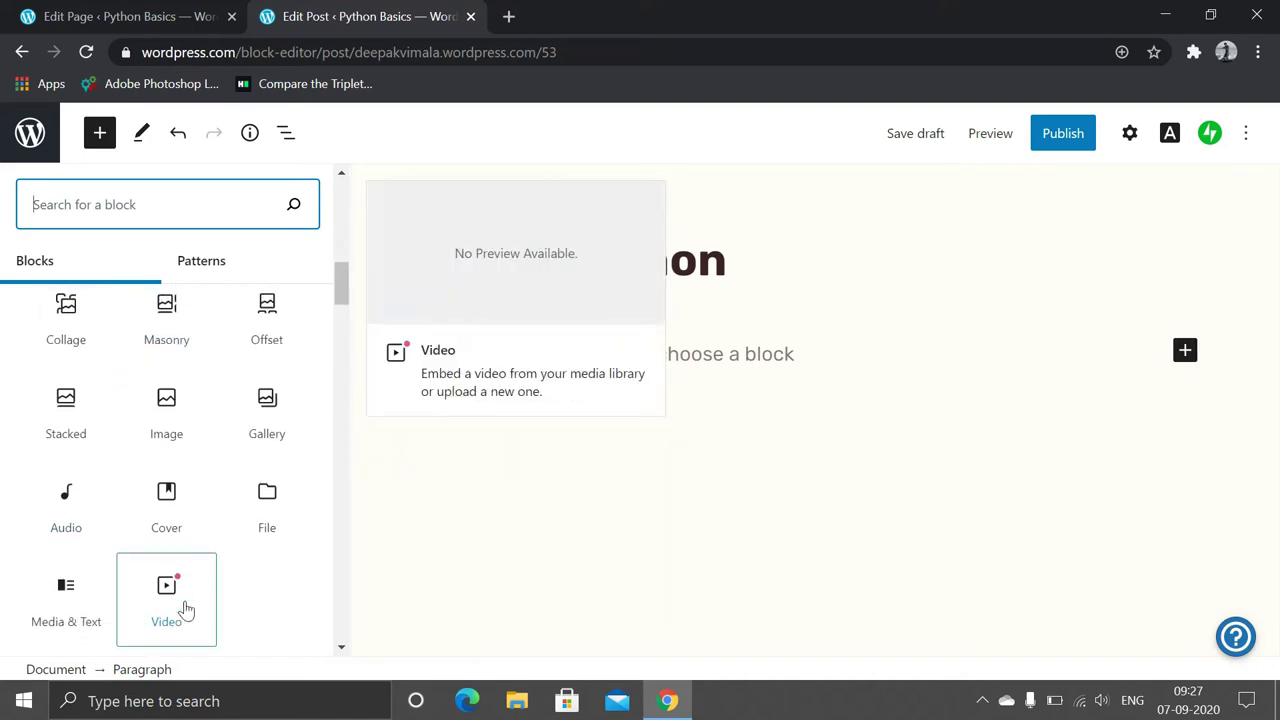
{"action": "scroll", "coordinate": [186, 610], "scroll_direction": "up", "scroll_amount": 1}
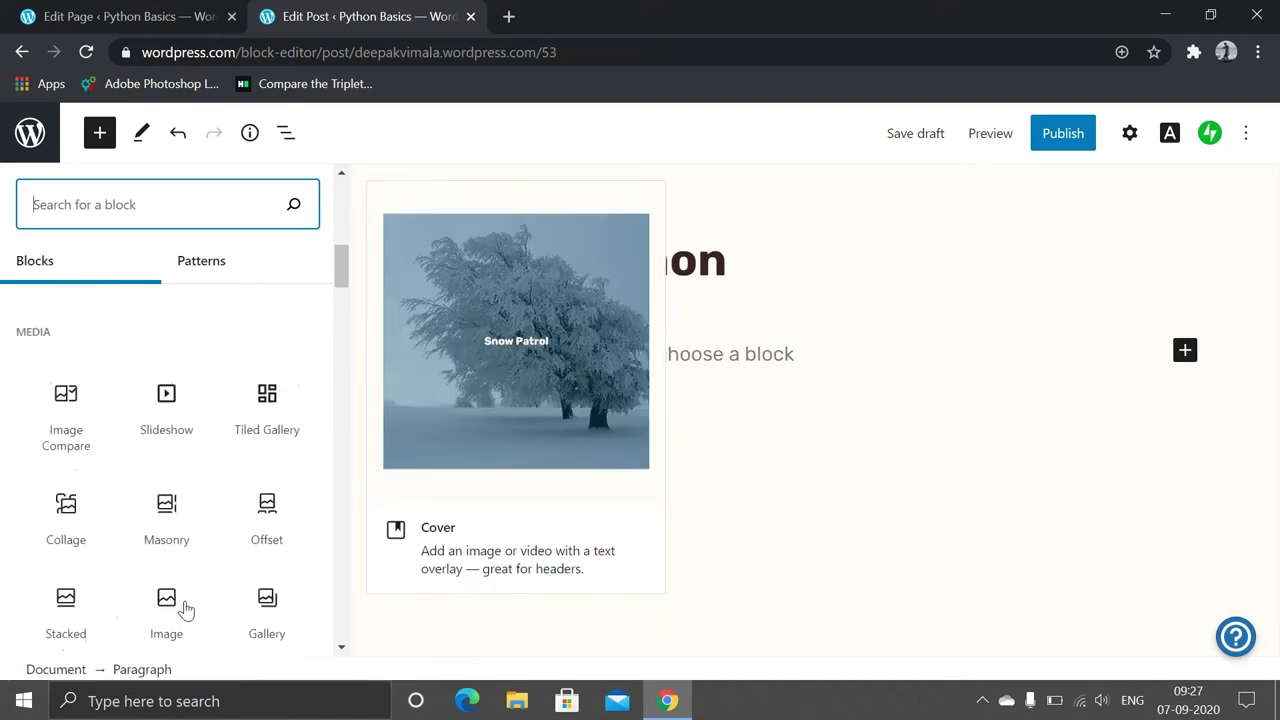
{"action": "scroll", "coordinate": [186, 610], "scroll_direction": "down", "scroll_amount": 1}
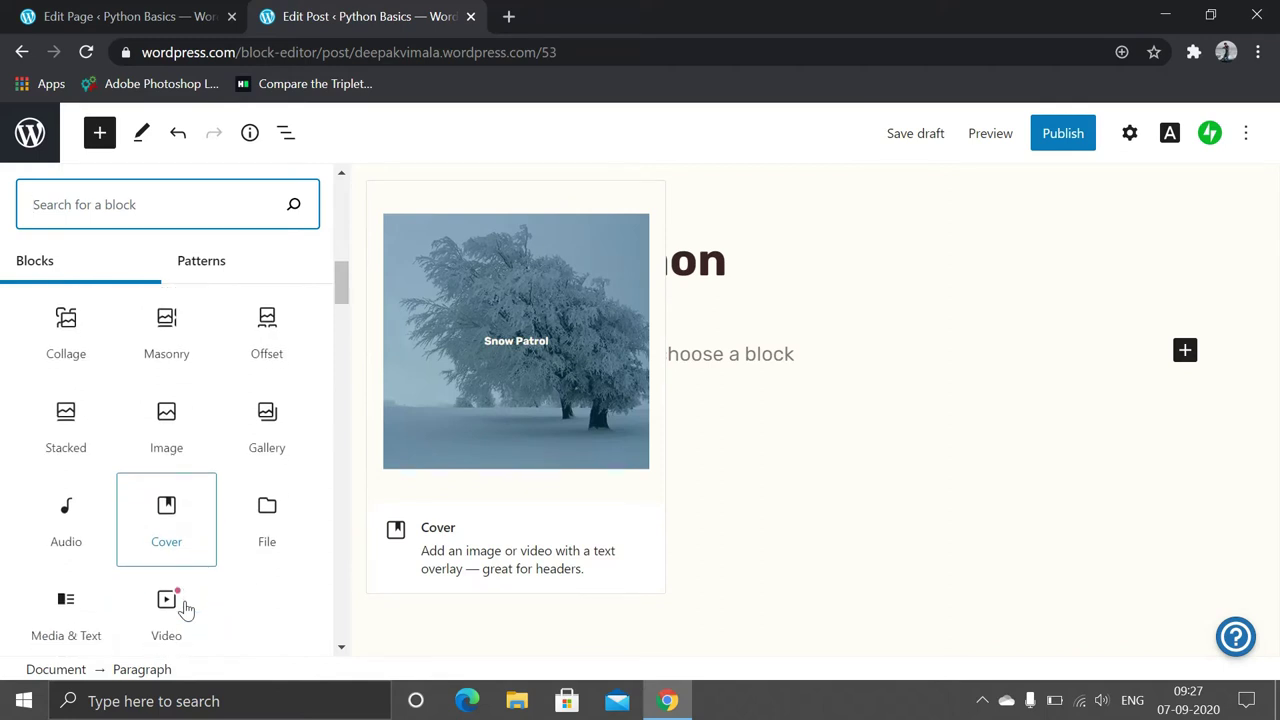
Examine the Design blocks in the block library, including Layout Grid, Page Break and More
{"action": "scroll", "coordinate": [186, 610], "scroll_direction": "down", "scroll_amount": 2}
{"action": "scroll", "coordinate": [186, 610], "scroll_direction": "down", "scroll_amount": 3}
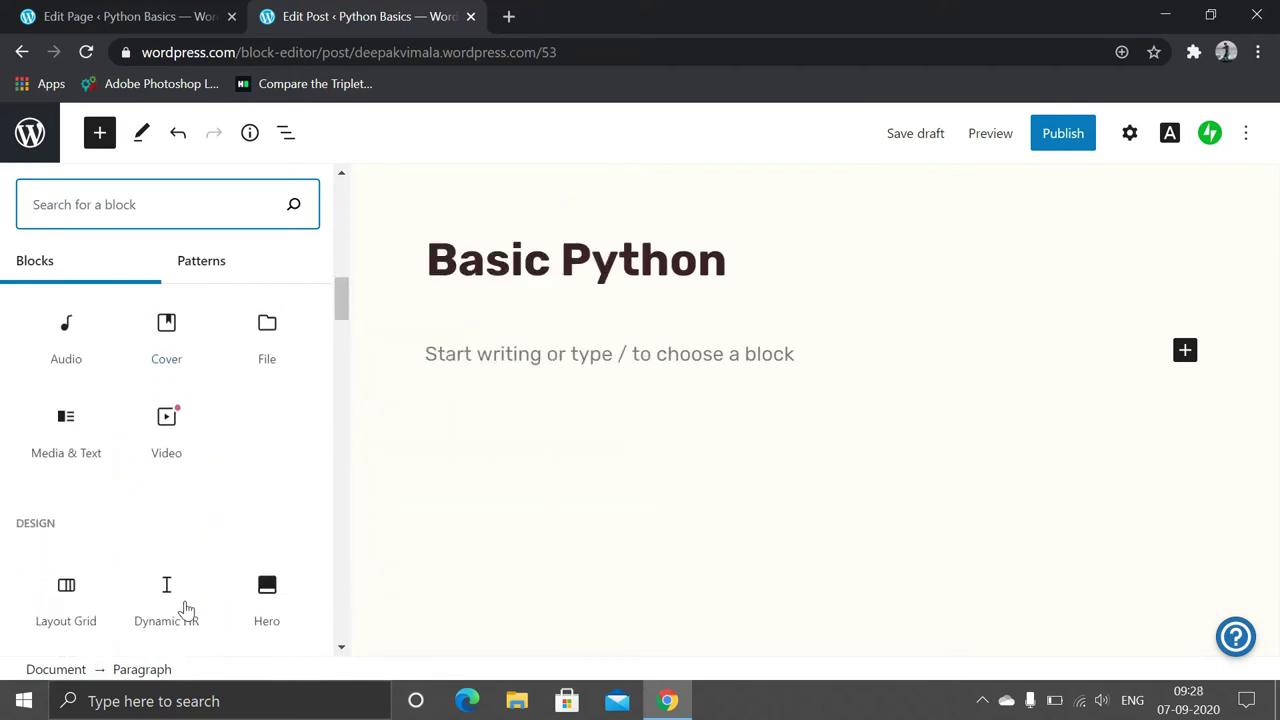
{"action": "scroll", "coordinate": [186, 610], "scroll_direction": "down", "scroll_amount": 3}
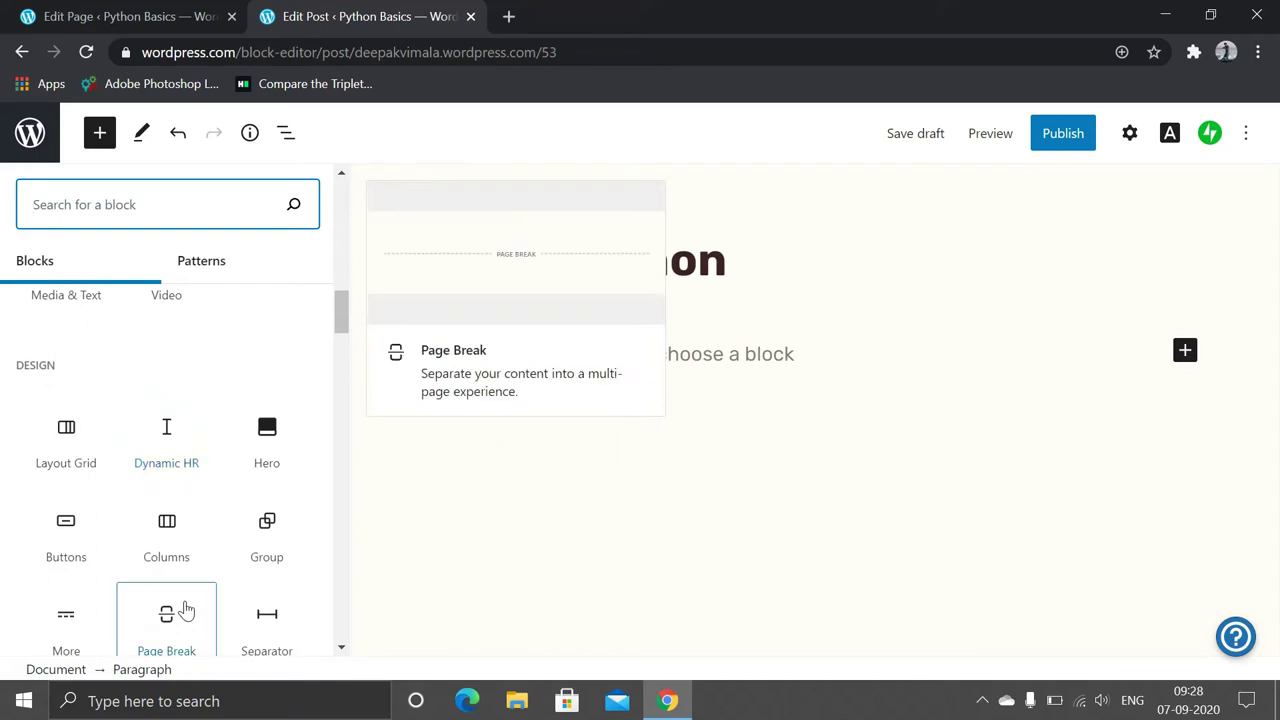
{"action": "scroll", "coordinate": [186, 610], "scroll_direction": "down", "scroll_amount": 1}
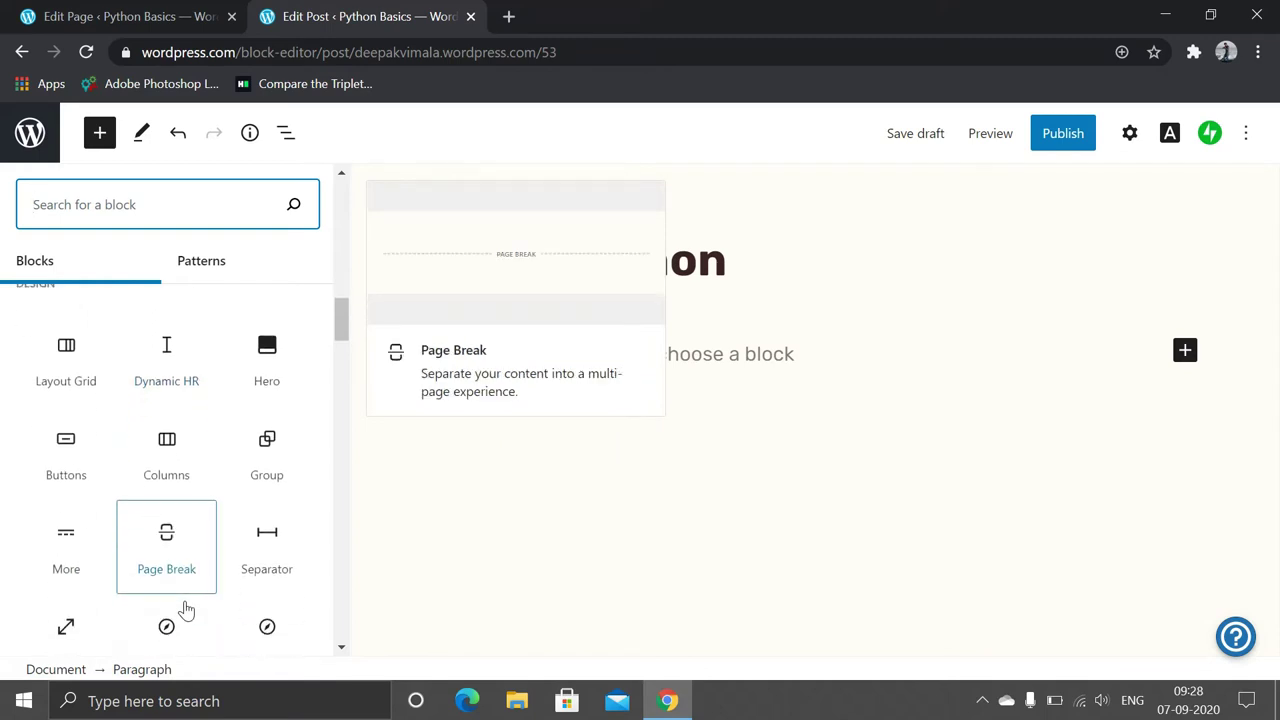
{"action": "scroll", "coordinate": [186, 610], "scroll_direction": "down", "scroll_amount": 1}
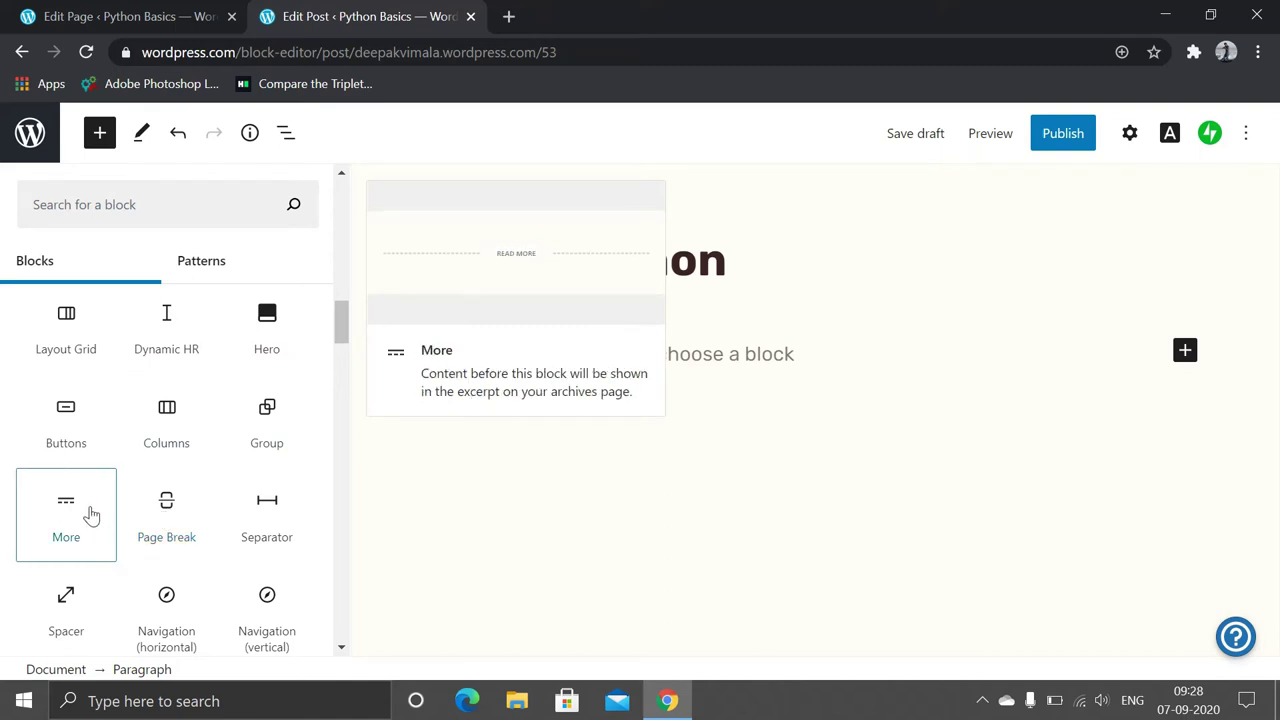
Examine the Widgets blocks, including Star Rating, Repeat Visitor, Event Countdown, Poll, Latest Comments, Search and Social Icons
{"action": "scroll", "coordinate": [91, 517], "scroll_direction": "down", "scroll_amount": 2}
{"action": "scroll", "coordinate": [91, 515], "scroll_direction": "down", "scroll_amount": 2}
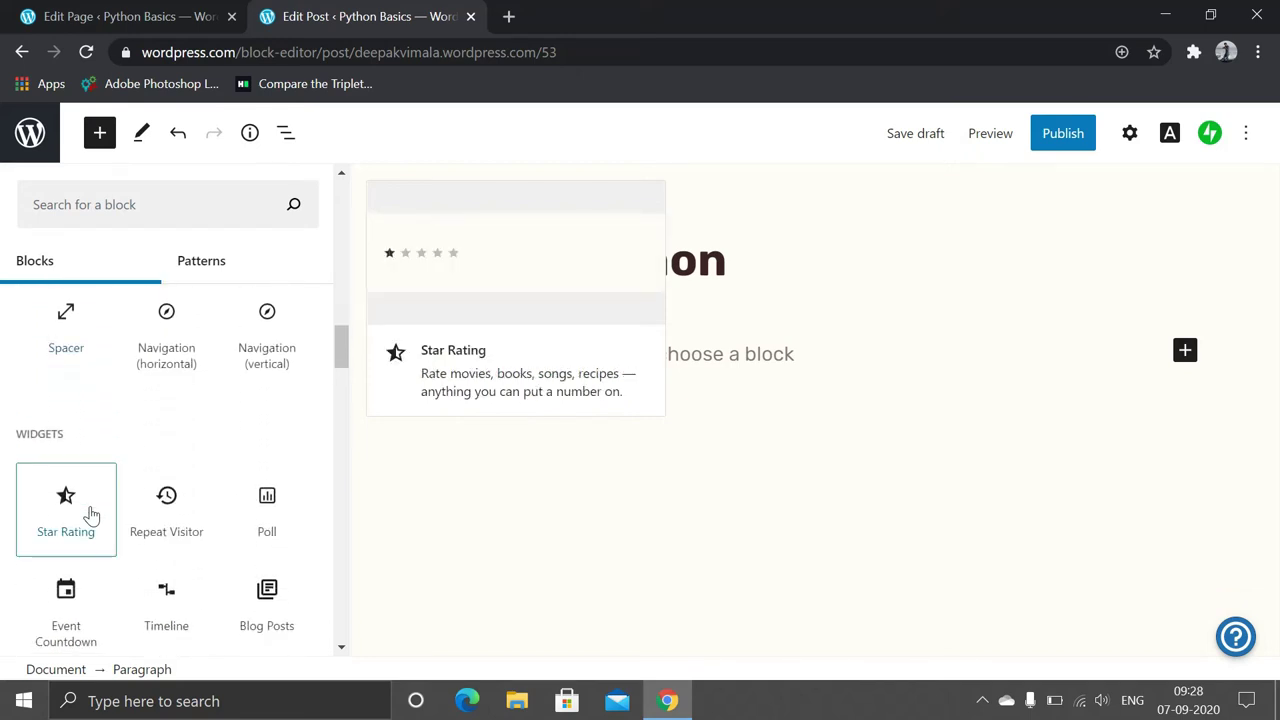
{"action": "scroll", "coordinate": [91, 515], "scroll_direction": "down", "scroll_amount": 1}
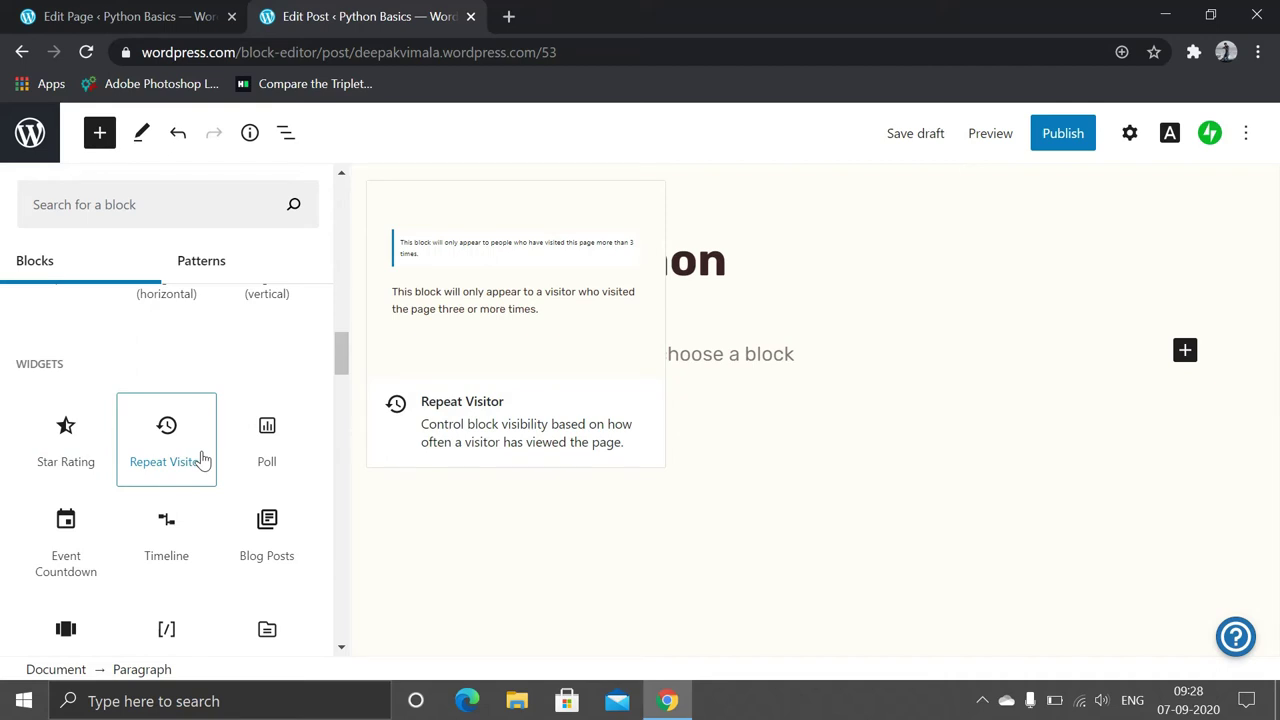
{"action": "scroll", "coordinate": [202, 459], "scroll_direction": "down", "scroll_amount": 1}
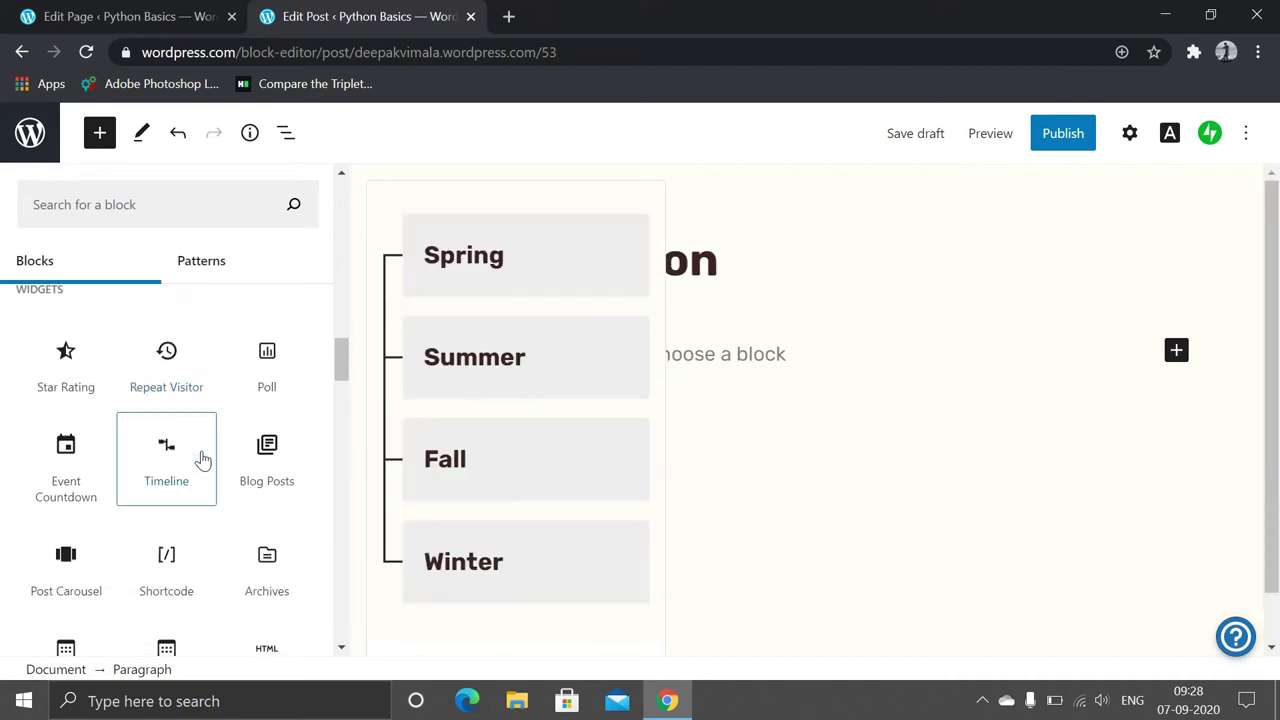
{"action": "scroll", "coordinate": [202, 459], "scroll_direction": "down", "scroll_amount": 2}
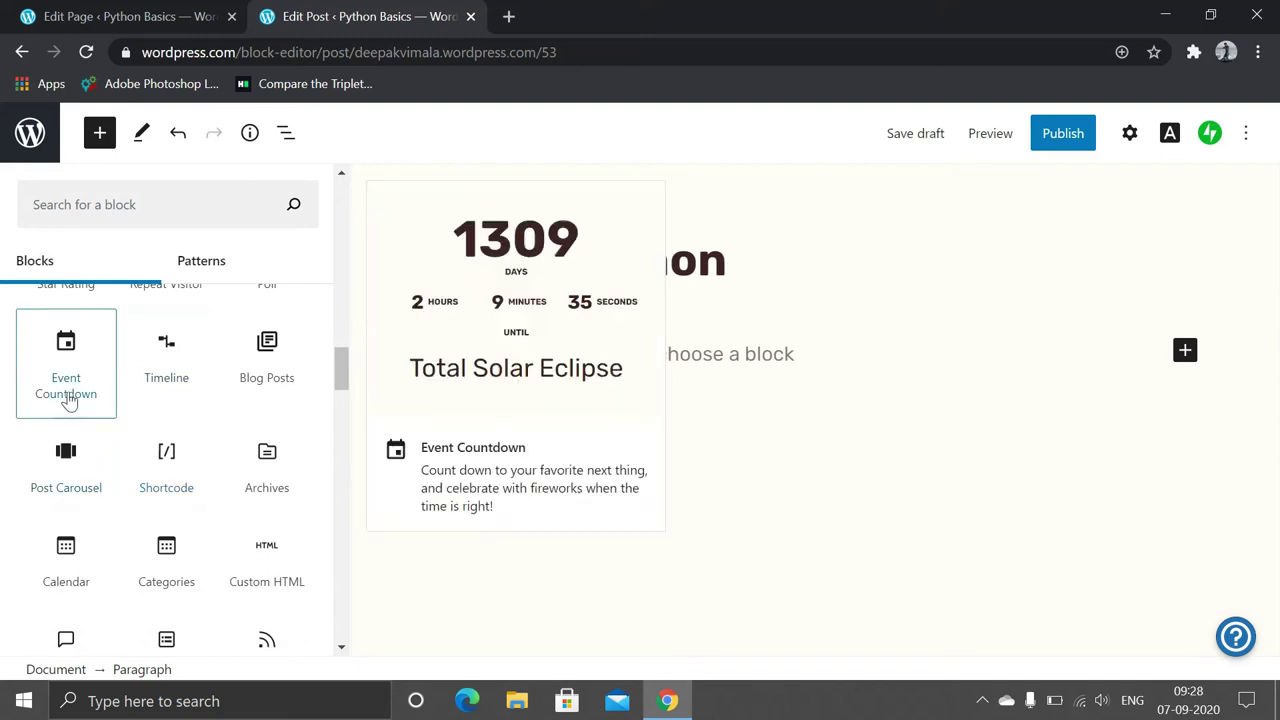
{"action": "scroll", "coordinate": [68, 398], "scroll_direction": "up", "scroll_amount": 2}
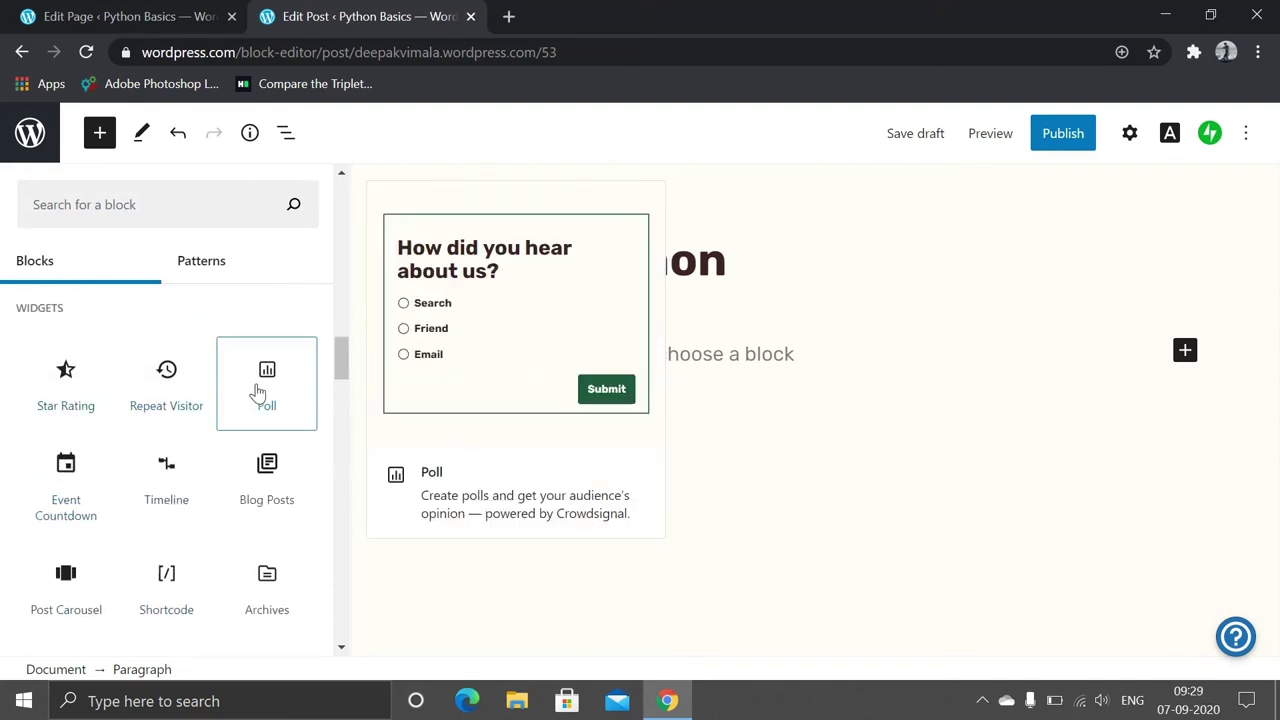
{"action": "scroll", "coordinate": [258, 390], "scroll_direction": "down", "scroll_amount": 3}
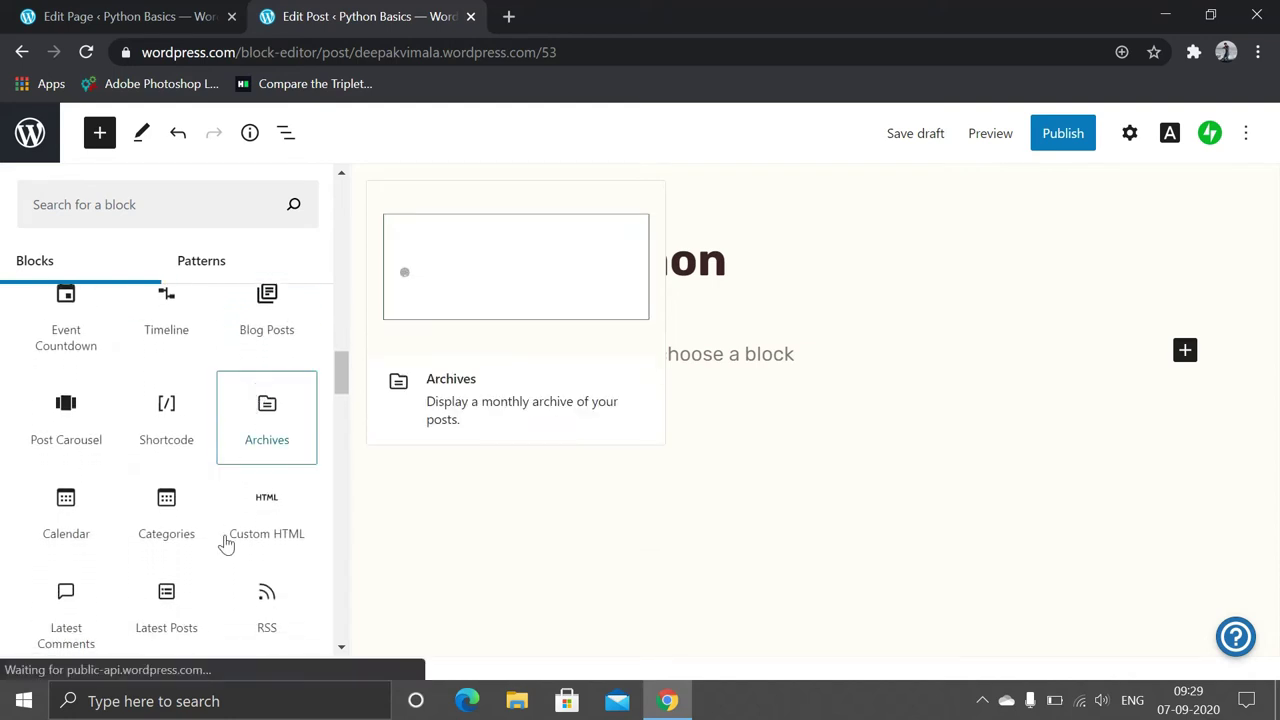
{"action": "scroll", "coordinate": [266, 480], "scroll_direction": "down", "scroll_amount": 1}
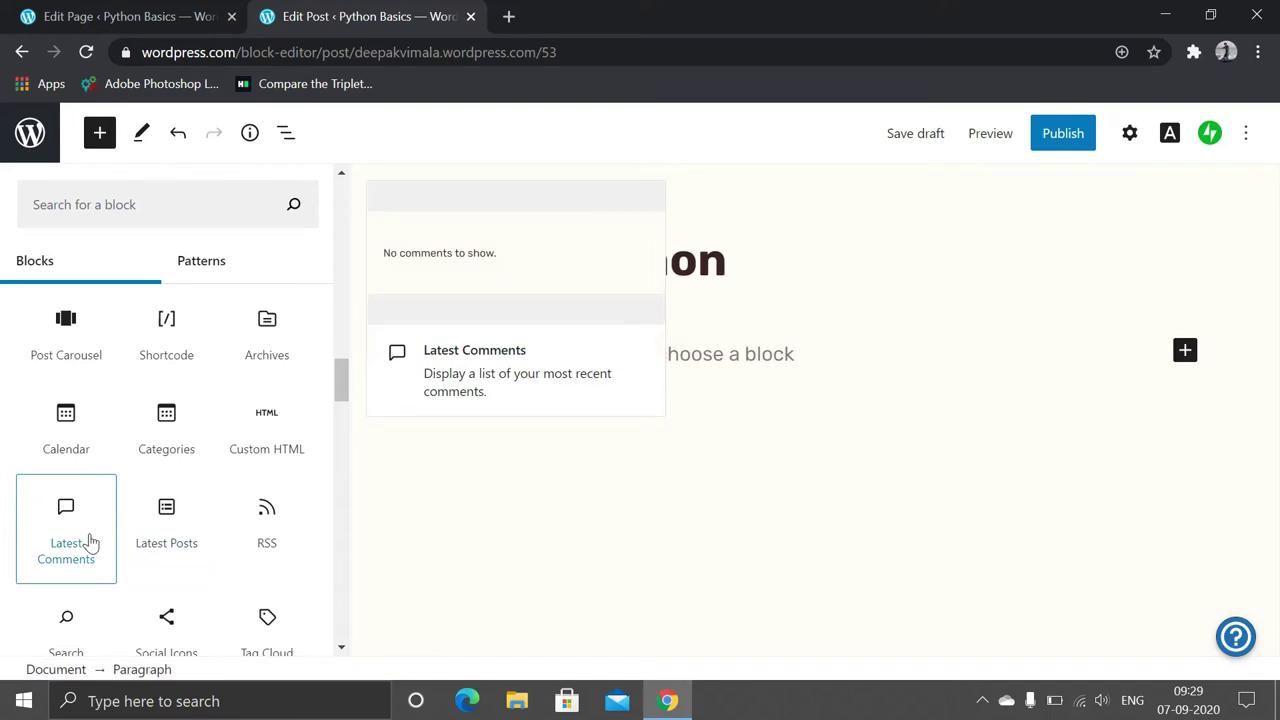
{"action": "scroll", "coordinate": [88, 540], "scroll_direction": "down", "scroll_amount": 1}
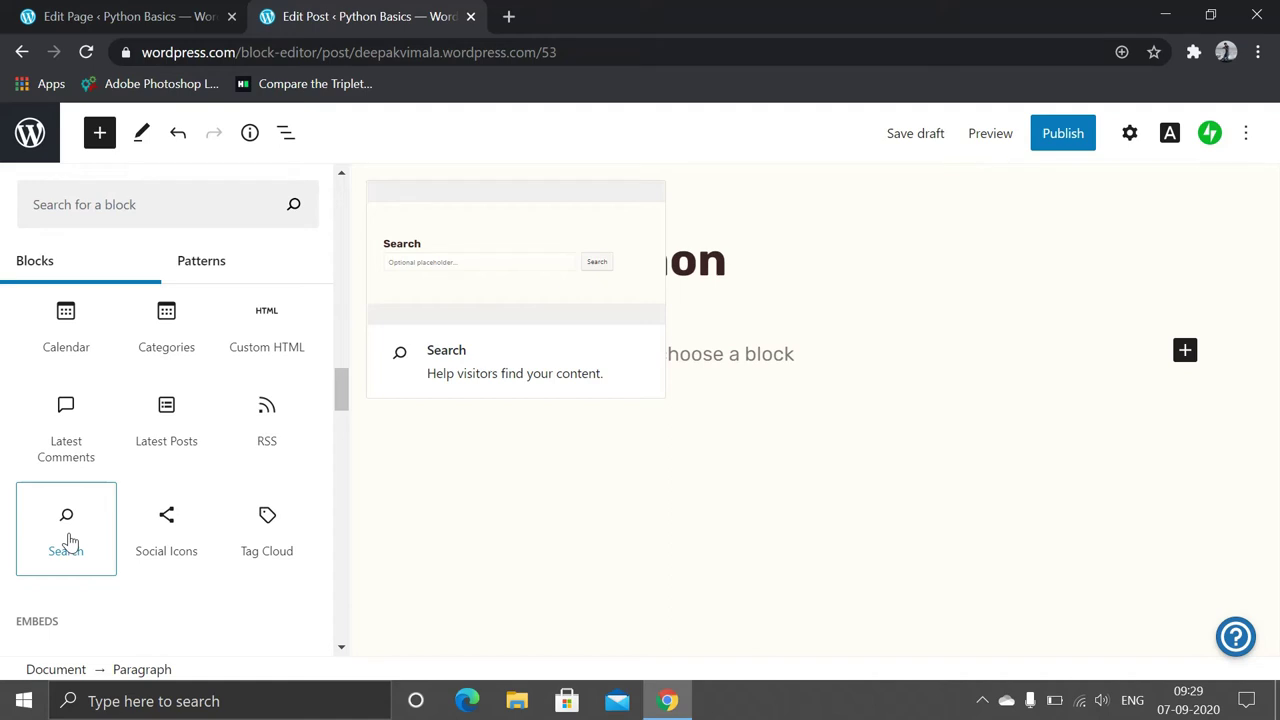
{"action": "scroll", "coordinate": [70, 540], "scroll_direction": "down", "scroll_amount": 1}
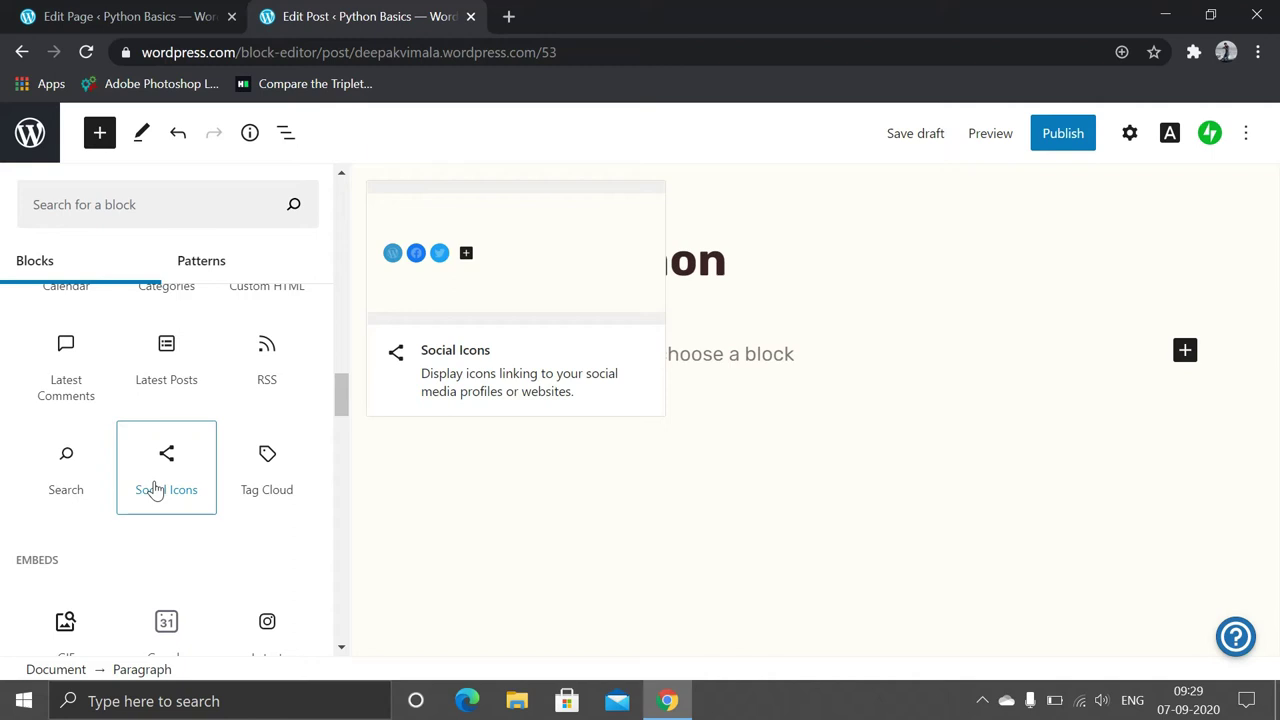
Examine the first Embeds blocks, including GIF, Google Calendar, Latest Instagram Posts and Pinterest
{"action": "scroll", "coordinate": [150, 552], "scroll_direction": "down", "scroll_amount": 1}
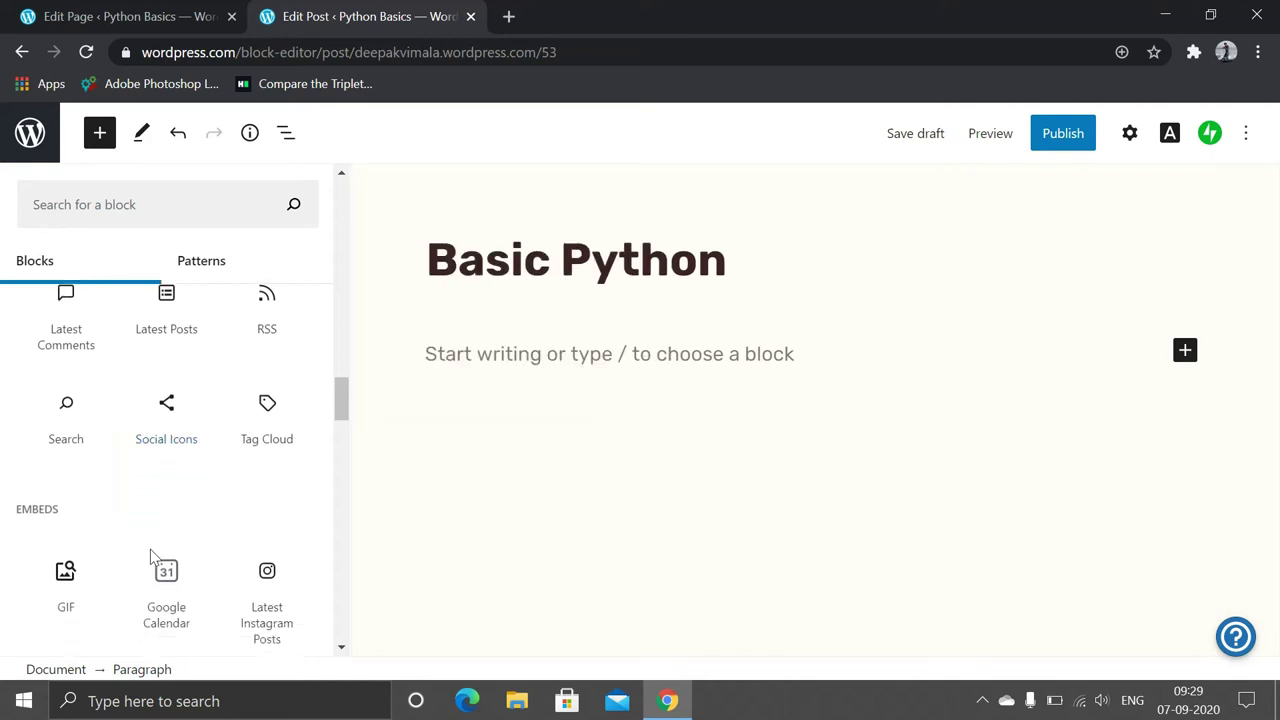
{"action": "scroll", "coordinate": [155, 557], "scroll_direction": "down", "scroll_amount": 1}
{"action": "mouse_move", "coordinate": [155, 557]}
{"action": "scroll", "coordinate": [155, 557], "scroll_direction": "down", "scroll_amount": 1}
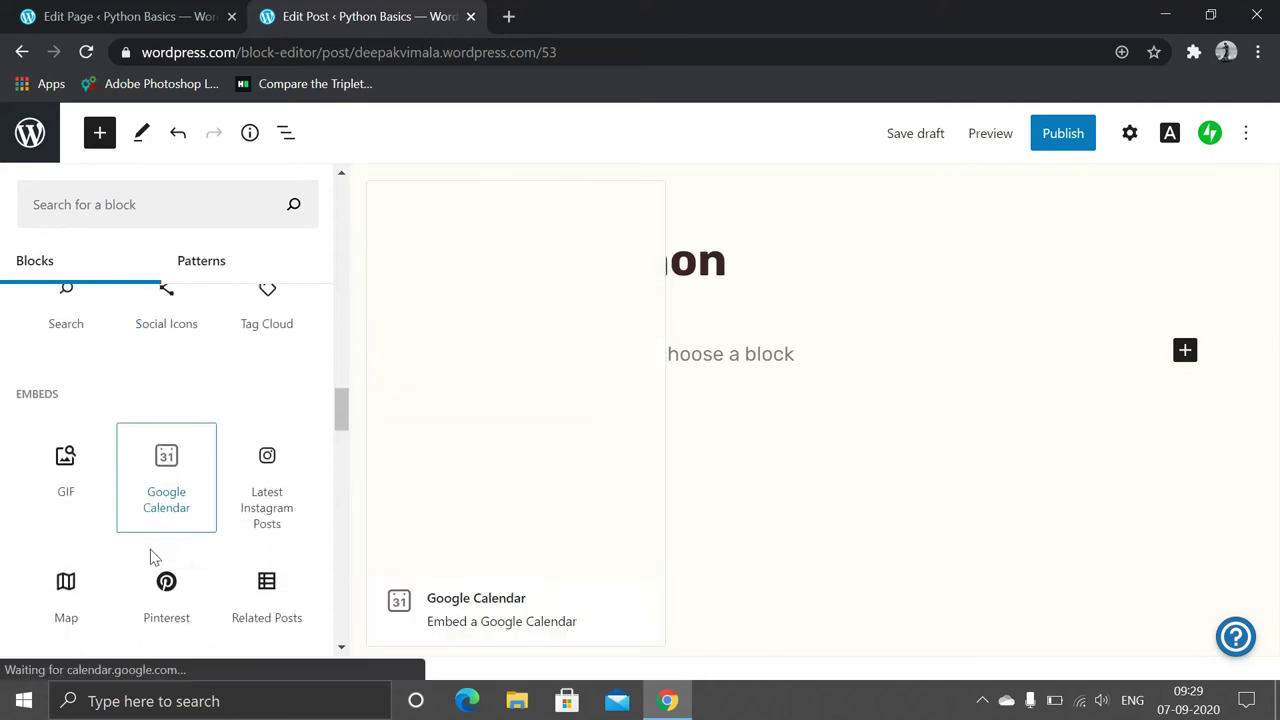
{"action": "scroll", "coordinate": [155, 557], "scroll_direction": "down", "scroll_amount": 1}
{"action": "scroll", "coordinate": [155, 557], "scroll_direction": "down", "scroll_amount": 1}
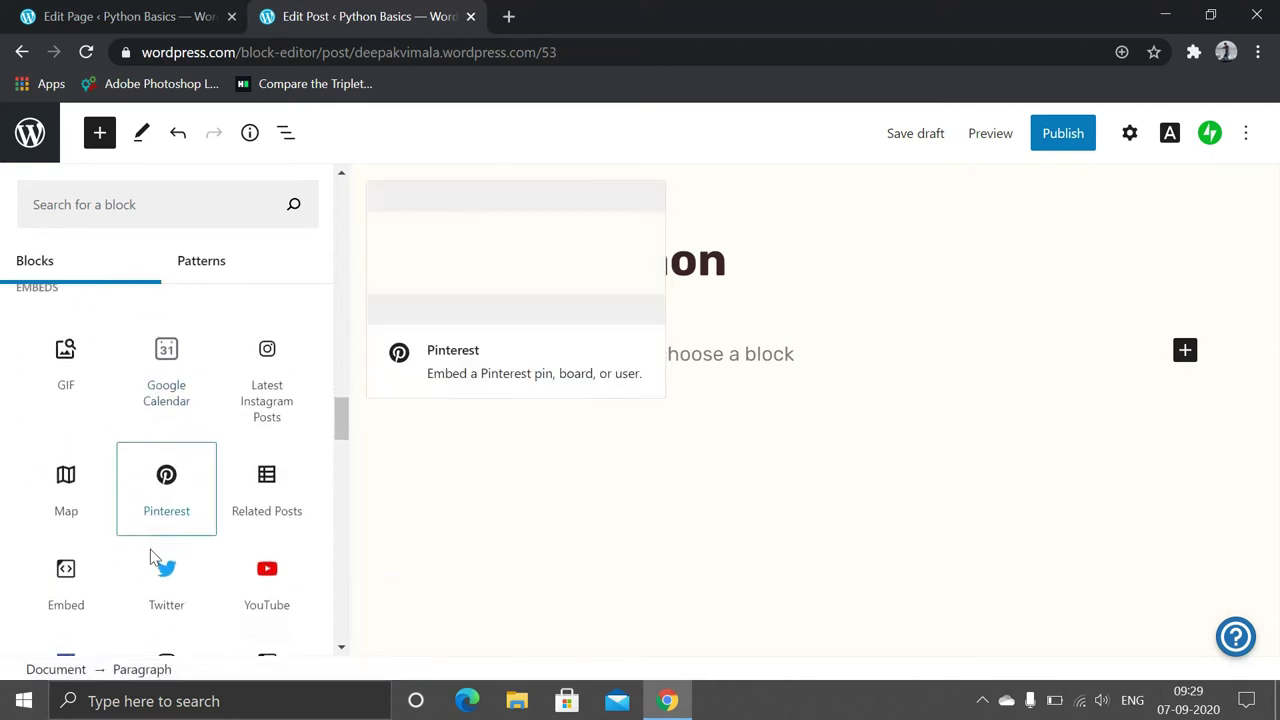
{"action": "scroll", "coordinate": [152, 557], "scroll_direction": "up", "scroll_amount": 1}
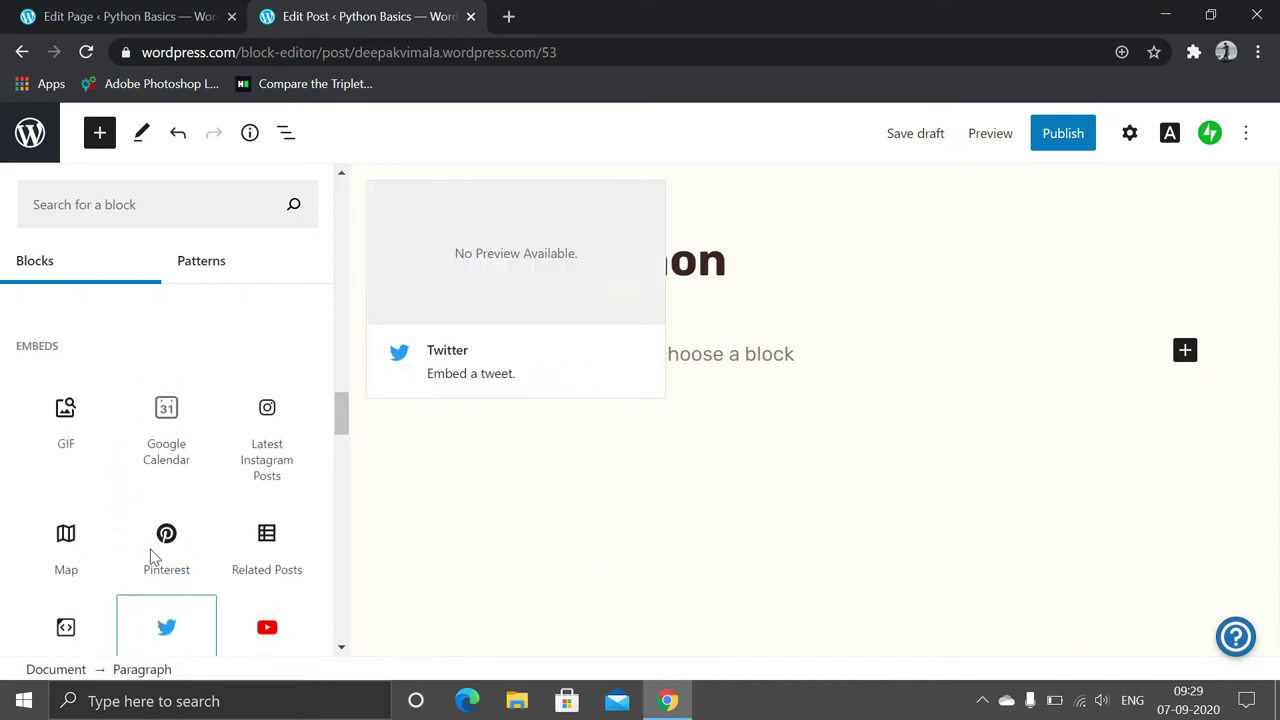
{"action": "scroll", "coordinate": [152, 557], "scroll_direction": "down", "scroll_amount": 1}
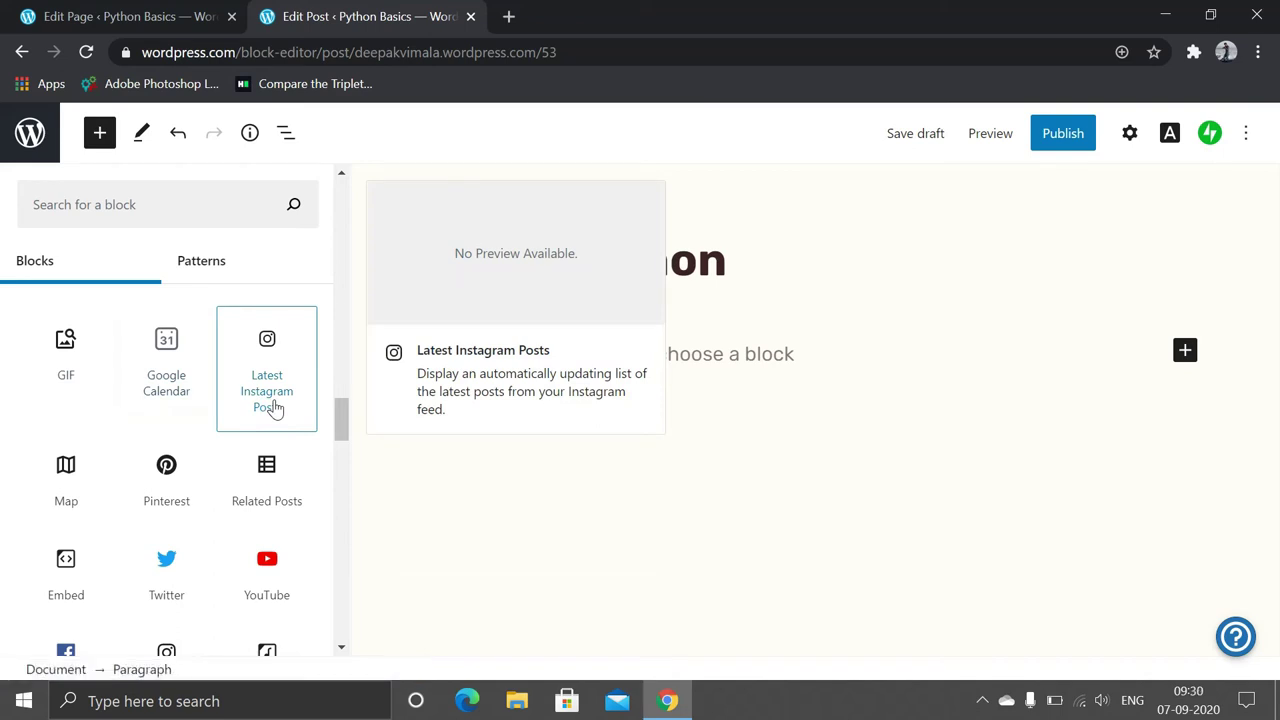
Look through the remaining Embeds blocks, from Related Posts and Twitter to Amazon Kindle
{"action": "scroll", "coordinate": [275, 410], "scroll_direction": "down", "scroll_amount": 2}
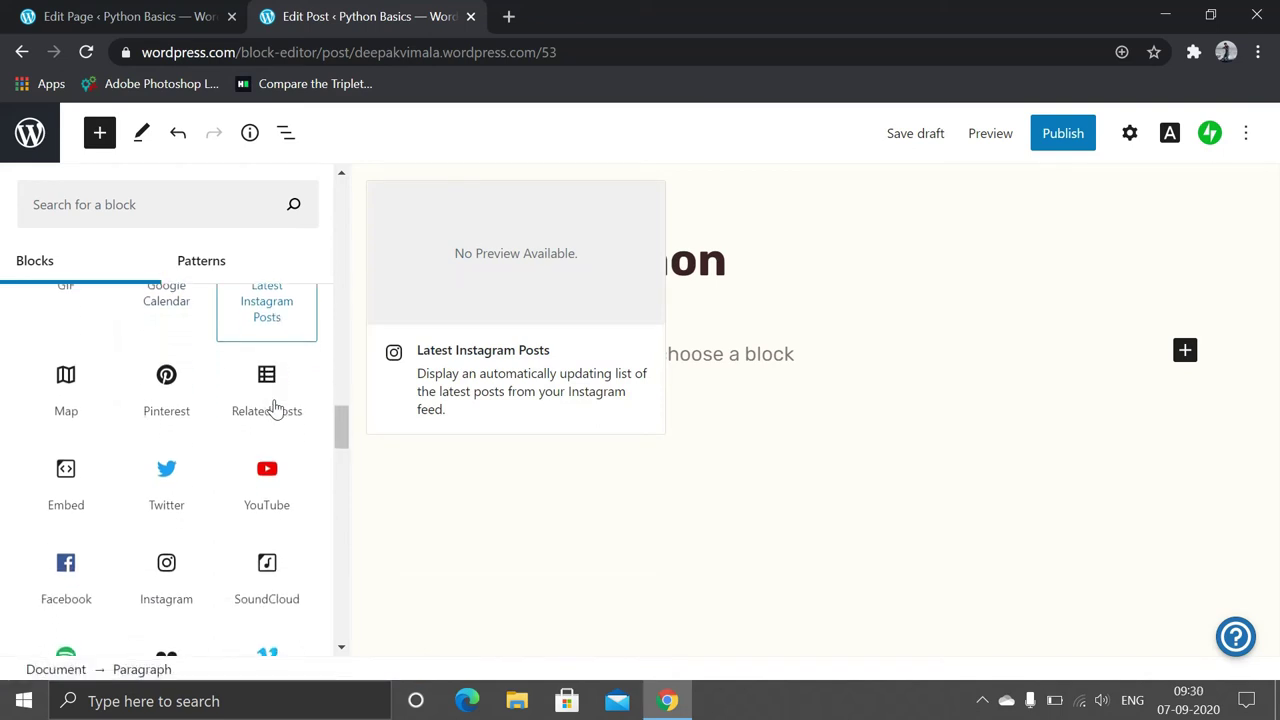
{"action": "scroll", "coordinate": [272, 408], "scroll_direction": "down", "scroll_amount": 1}
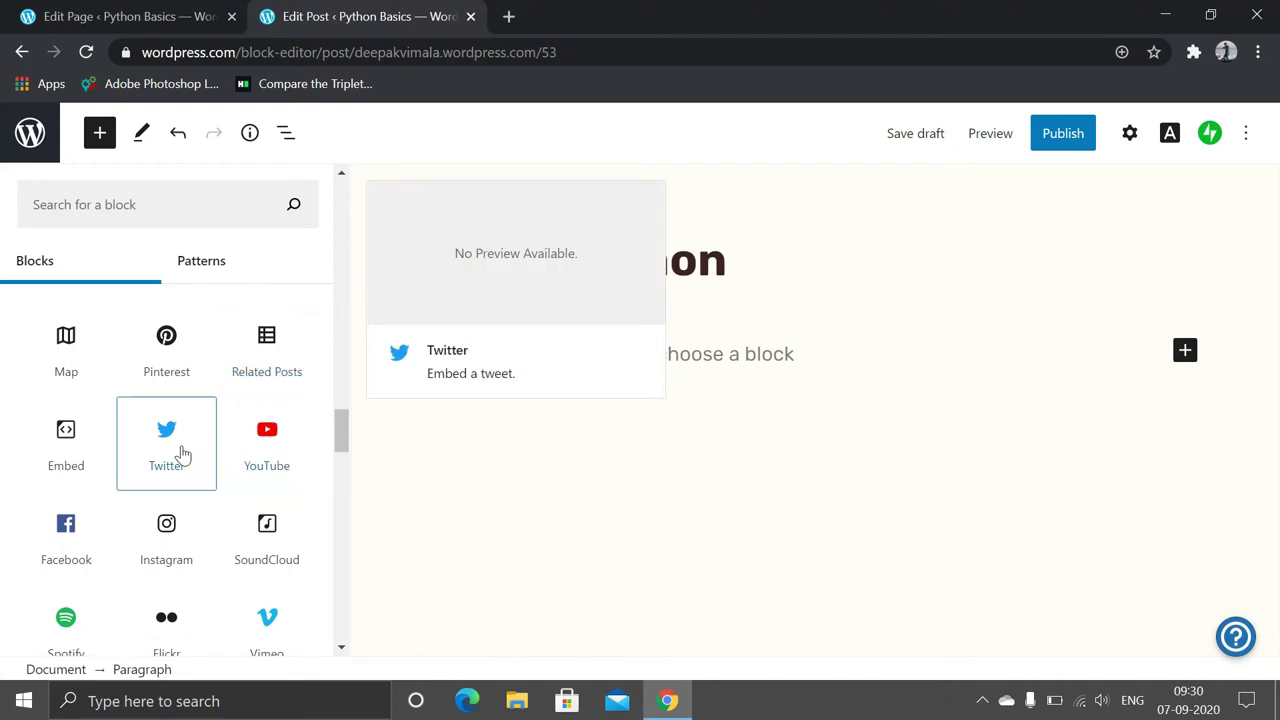
{"action": "scroll", "coordinate": [183, 455], "scroll_direction": "down", "scroll_amount": 1}
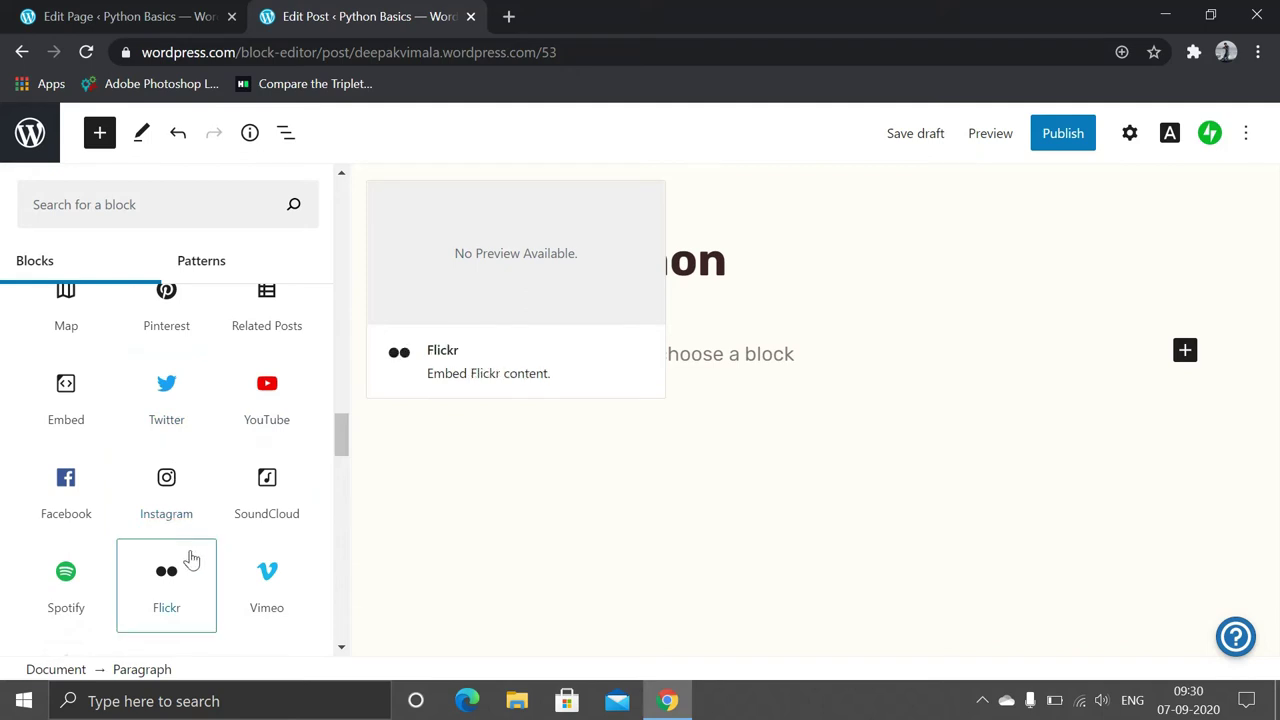
{"action": "scroll", "coordinate": [191, 558], "scroll_direction": "down", "scroll_amount": 3}
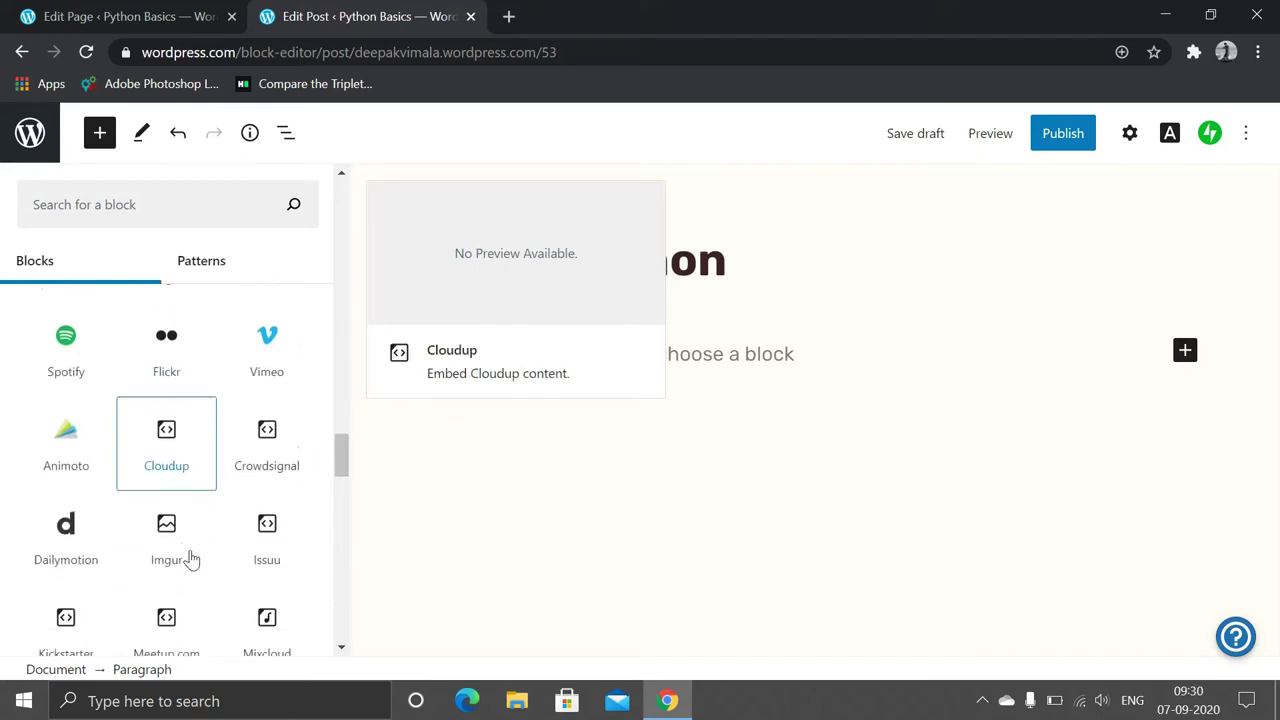
{"action": "scroll", "coordinate": [191, 558], "scroll_direction": "down", "scroll_amount": 2}
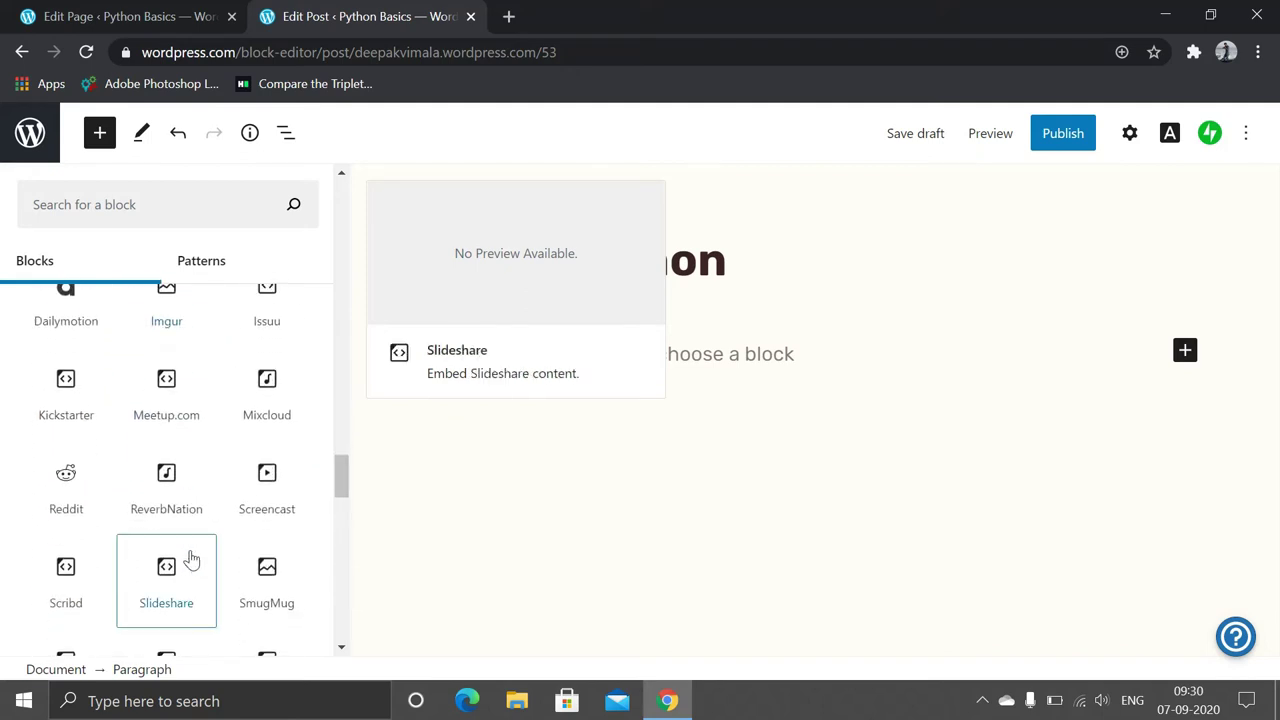
{"action": "scroll", "coordinate": [191, 558], "scroll_direction": "down", "scroll_amount": 1}
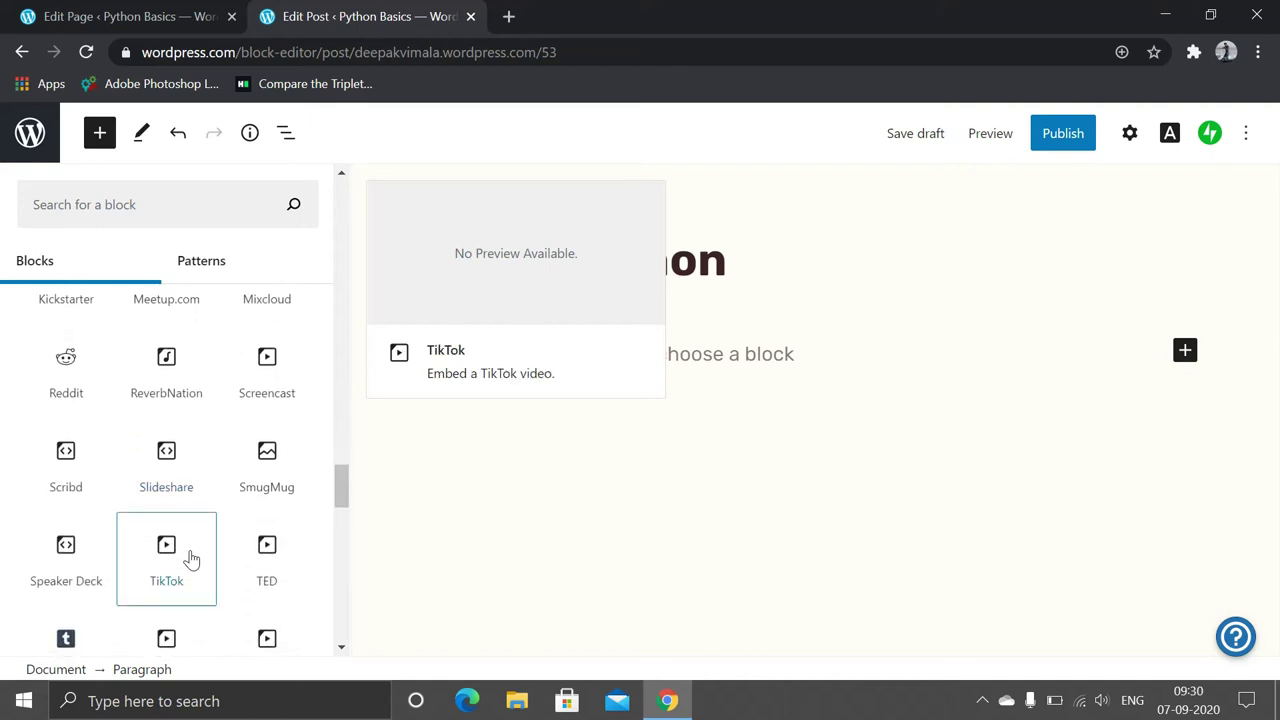
{"action": "scroll", "coordinate": [191, 558], "scroll_direction": "down", "scroll_amount": 3}
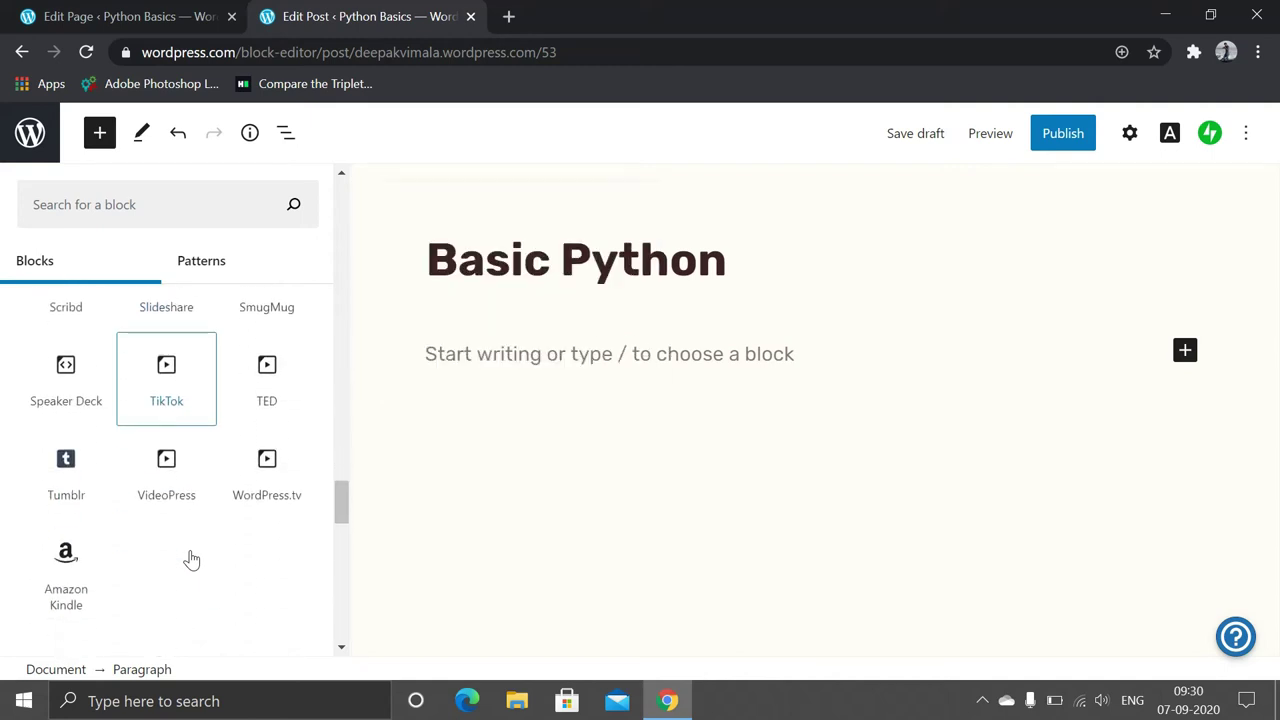
Look over the Earn, Grow and CoBlocks sections, and return to the New blocks at the start of the library
{"action": "scroll", "coordinate": [191, 558], "scroll_direction": "down", "scroll_amount": 6}
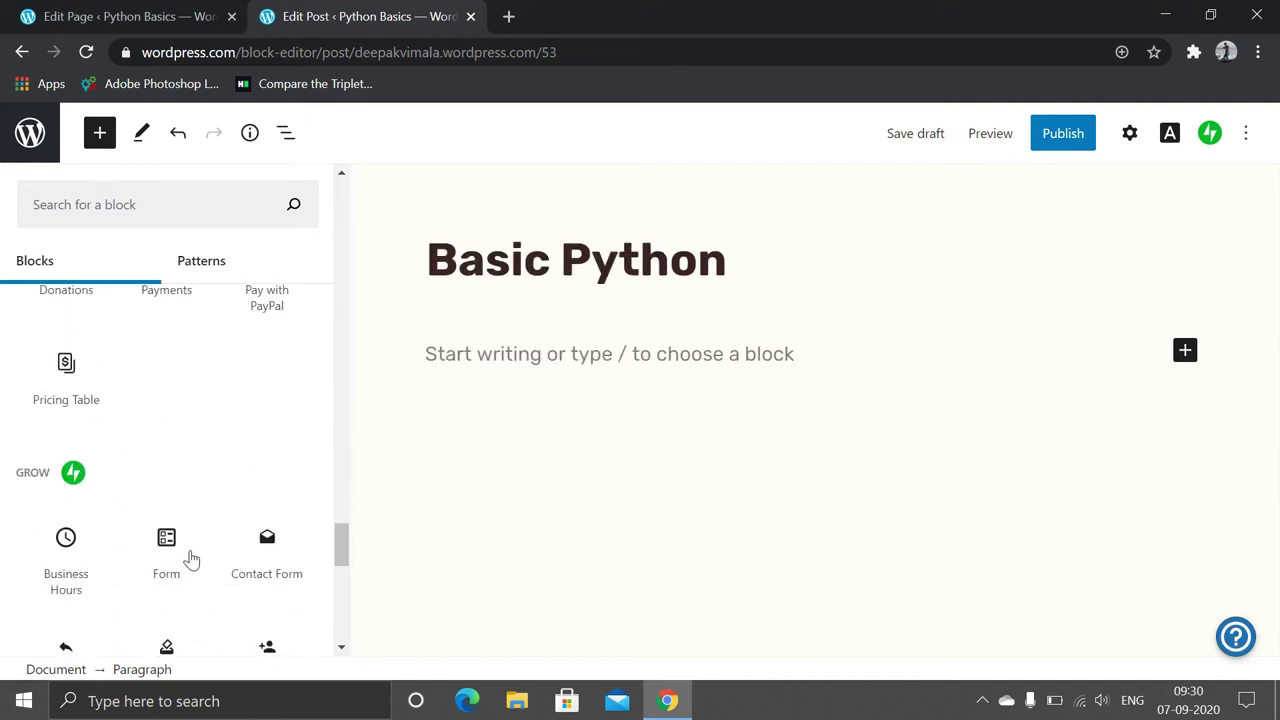
{"action": "scroll", "coordinate": [191, 558], "scroll_direction": "up", "scroll_amount": 6}
{"action": "scroll", "coordinate": [191, 558], "scroll_direction": "up", "scroll_amount": 4}
{"action": "scroll", "coordinate": [191, 558], "scroll_direction": "down", "scroll_amount": 10}
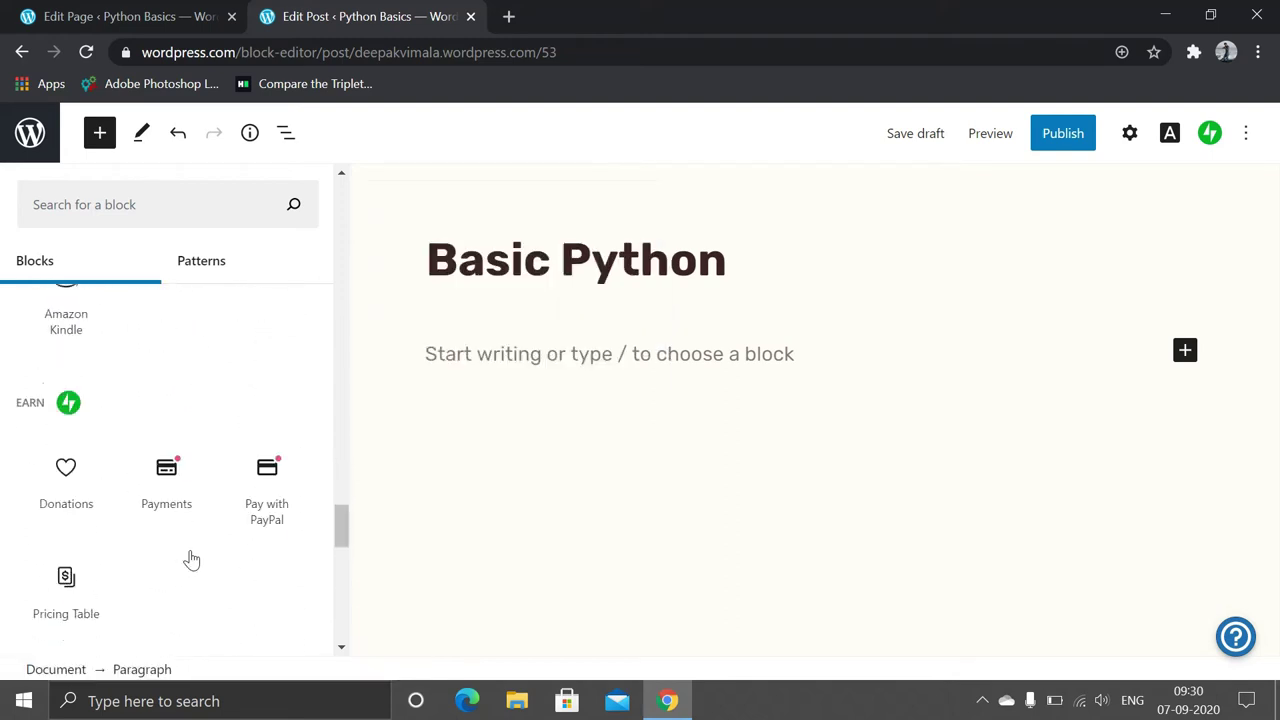
{"action": "scroll", "coordinate": [191, 558], "scroll_direction": "down", "scroll_amount": 5}
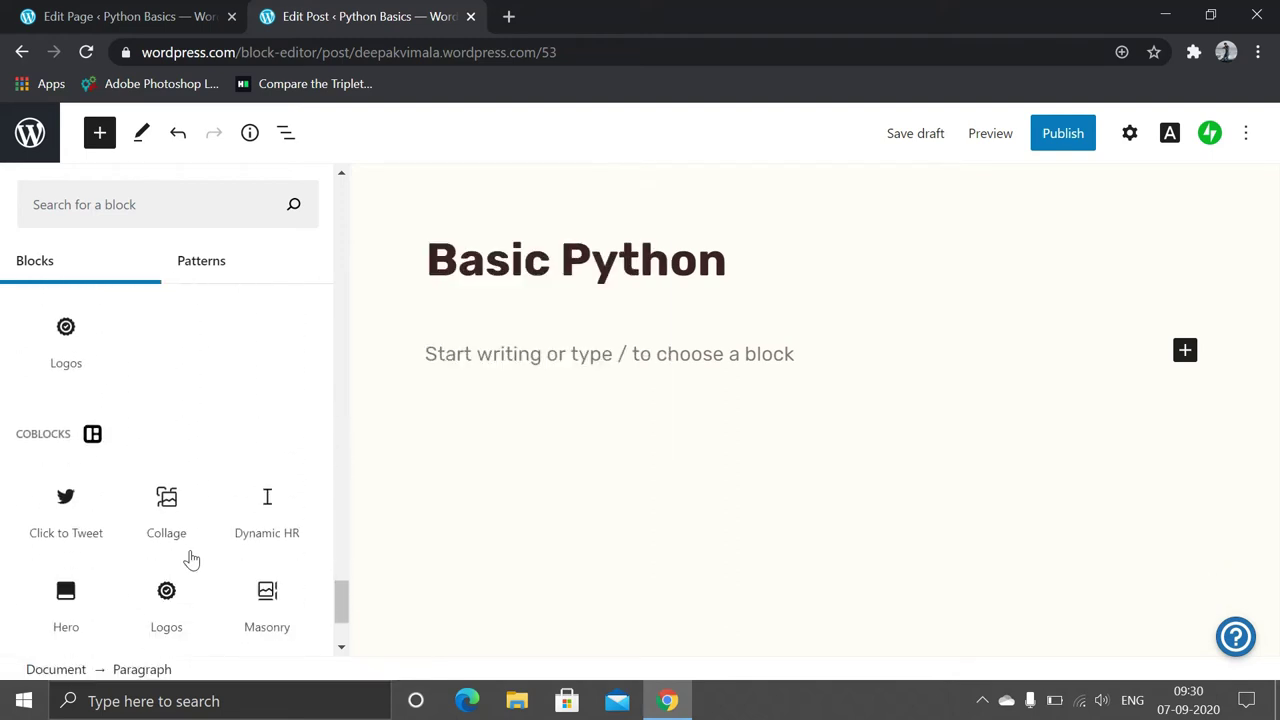
{"action": "scroll", "coordinate": [191, 558], "scroll_direction": "up", "scroll_amount": 8}
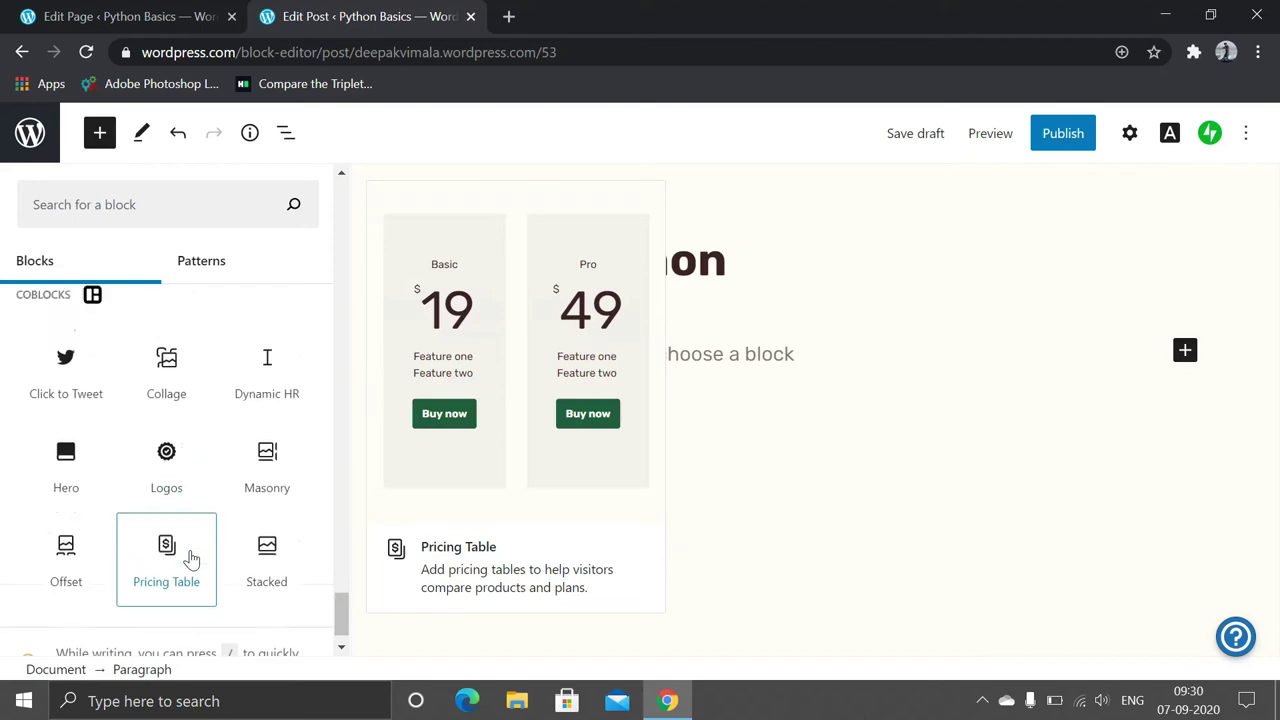
{"action": "scroll", "coordinate": [191, 558], "scroll_direction": "up", "scroll_amount": 15}
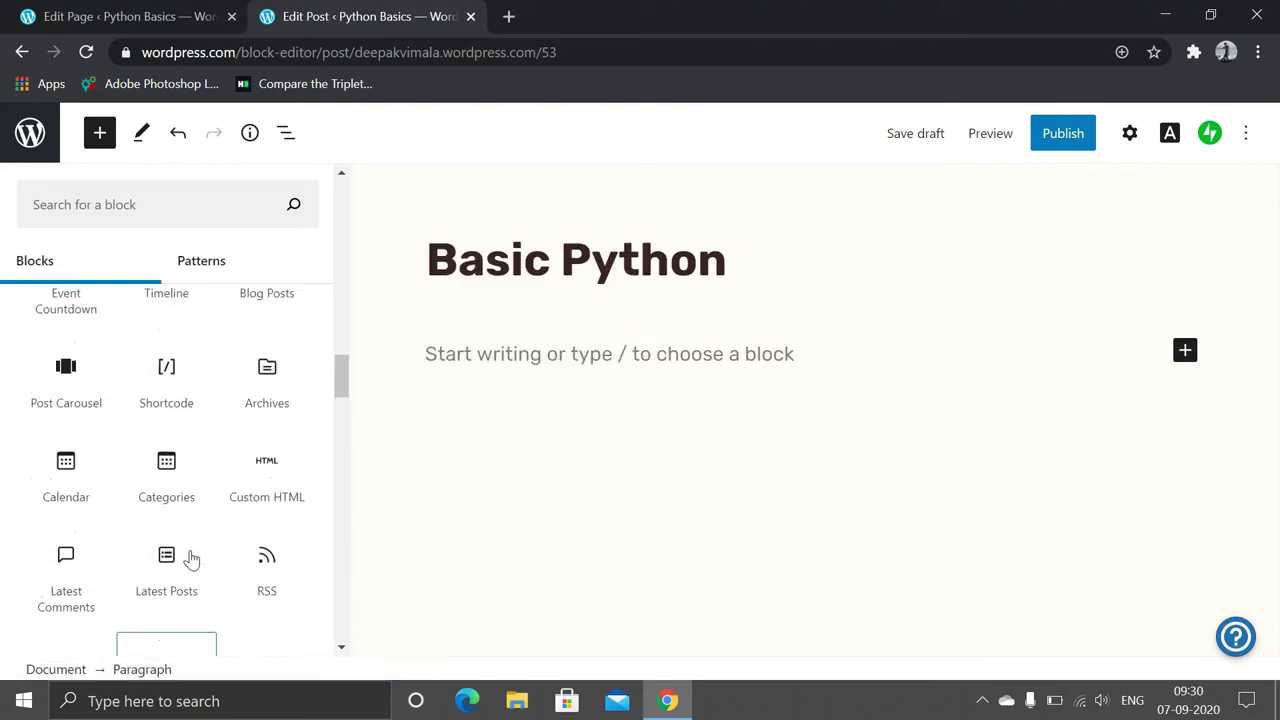
{"action": "scroll", "coordinate": [191, 558], "scroll_direction": "up", "scroll_amount": 10}
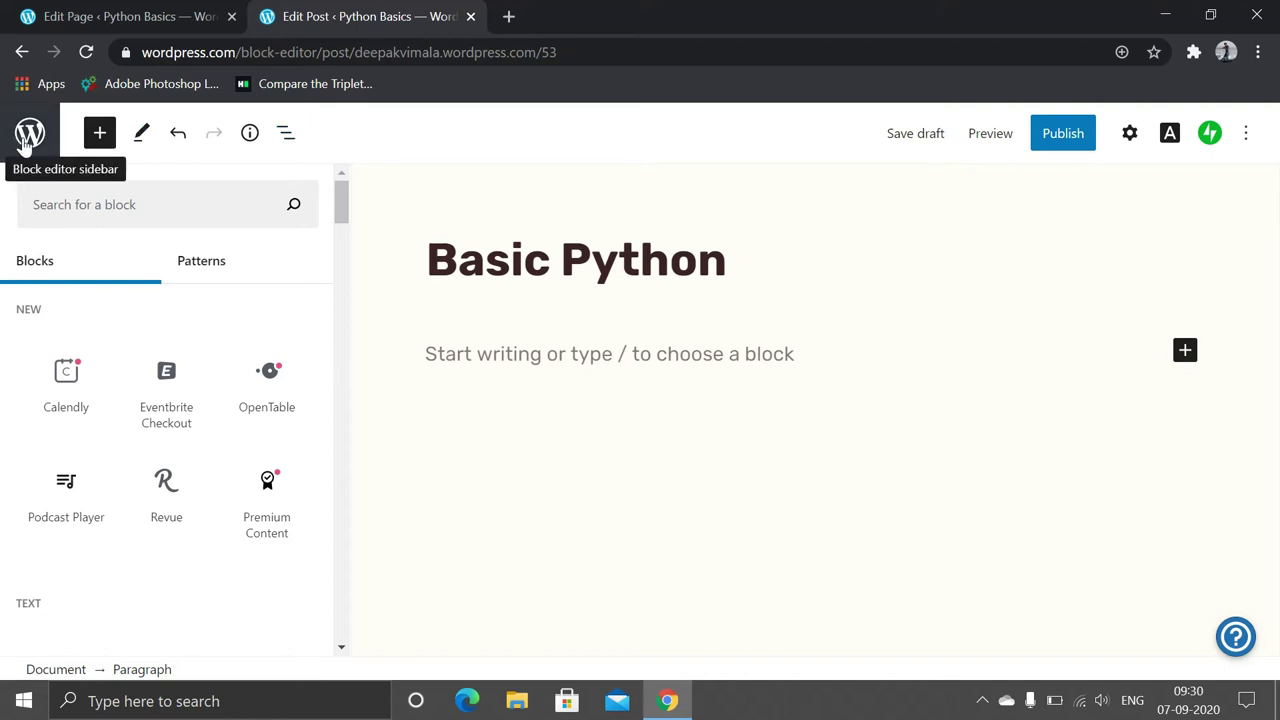
Preview the "Basic Python" post in the desktop view and look over the page down to its comment section
{"action": "left_click", "coordinate": [990, 140]}
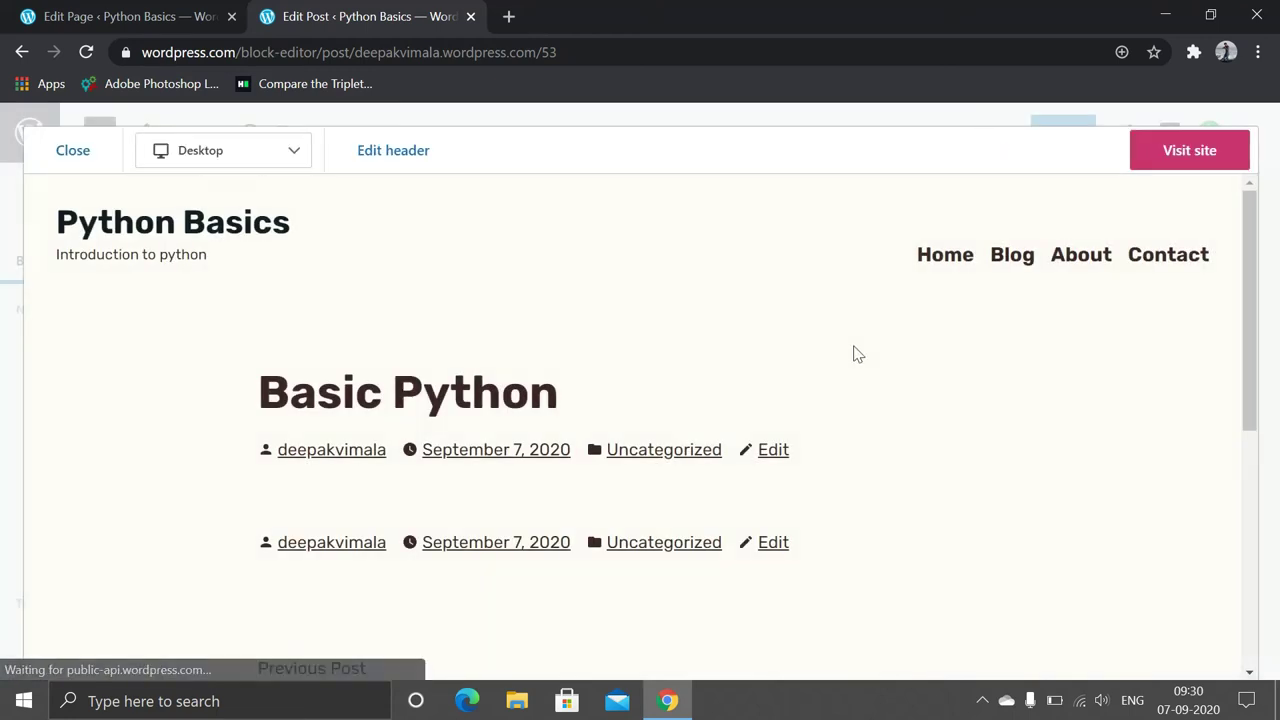
{"action": "scroll", "coordinate": [738, 381], "scroll_direction": "down", "scroll_amount": 3}
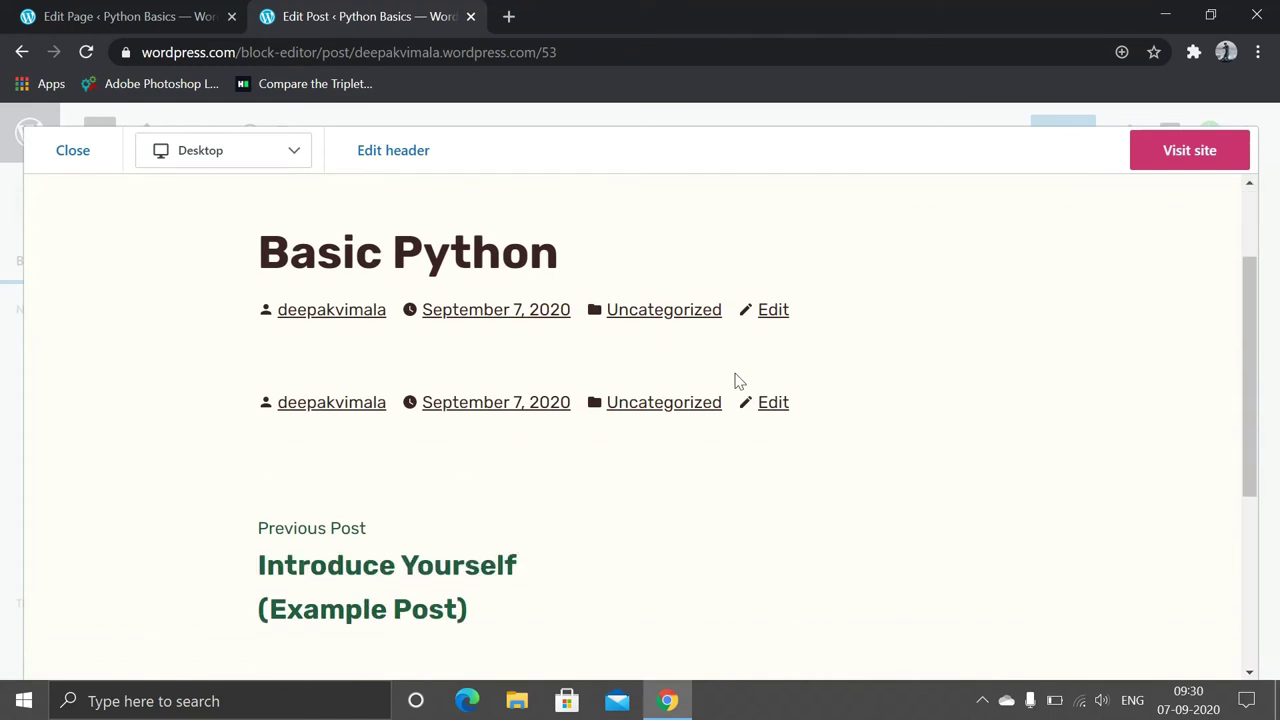
{"action": "scroll", "coordinate": [738, 381], "scroll_direction": "down", "scroll_amount": 2}
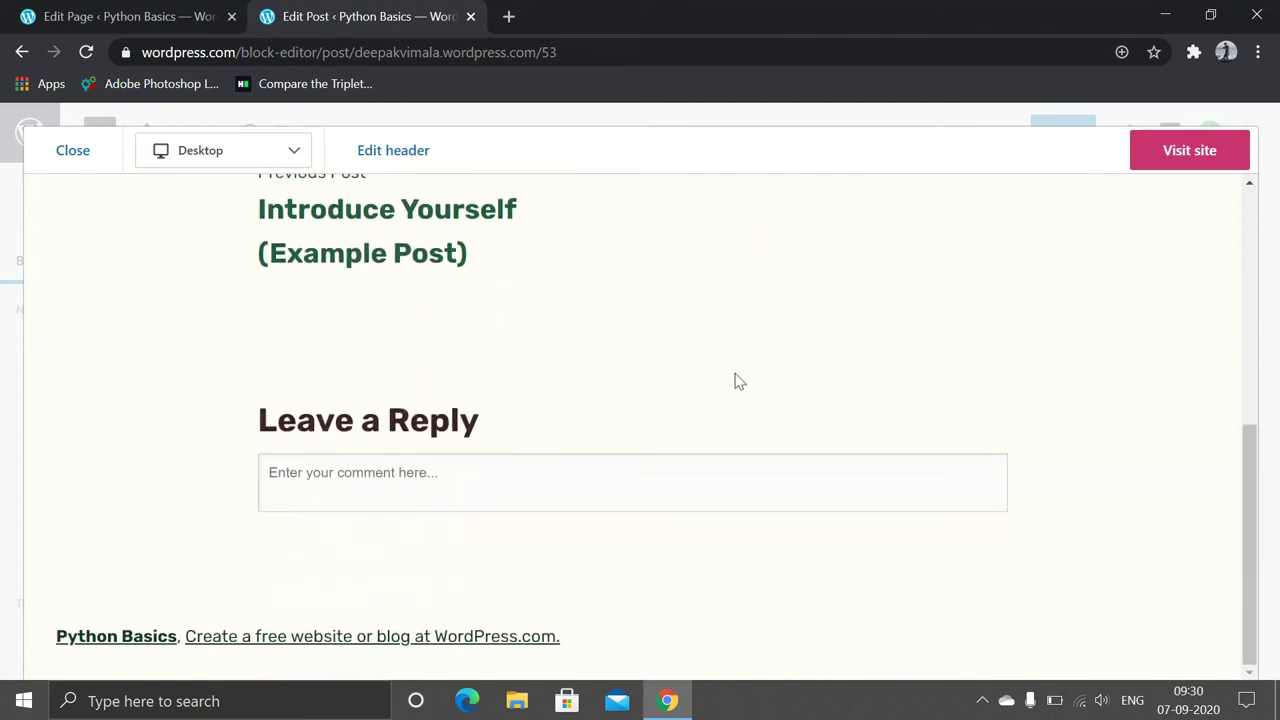
{"action": "scroll", "coordinate": [738, 381], "scroll_direction": "up", "scroll_amount": 3}
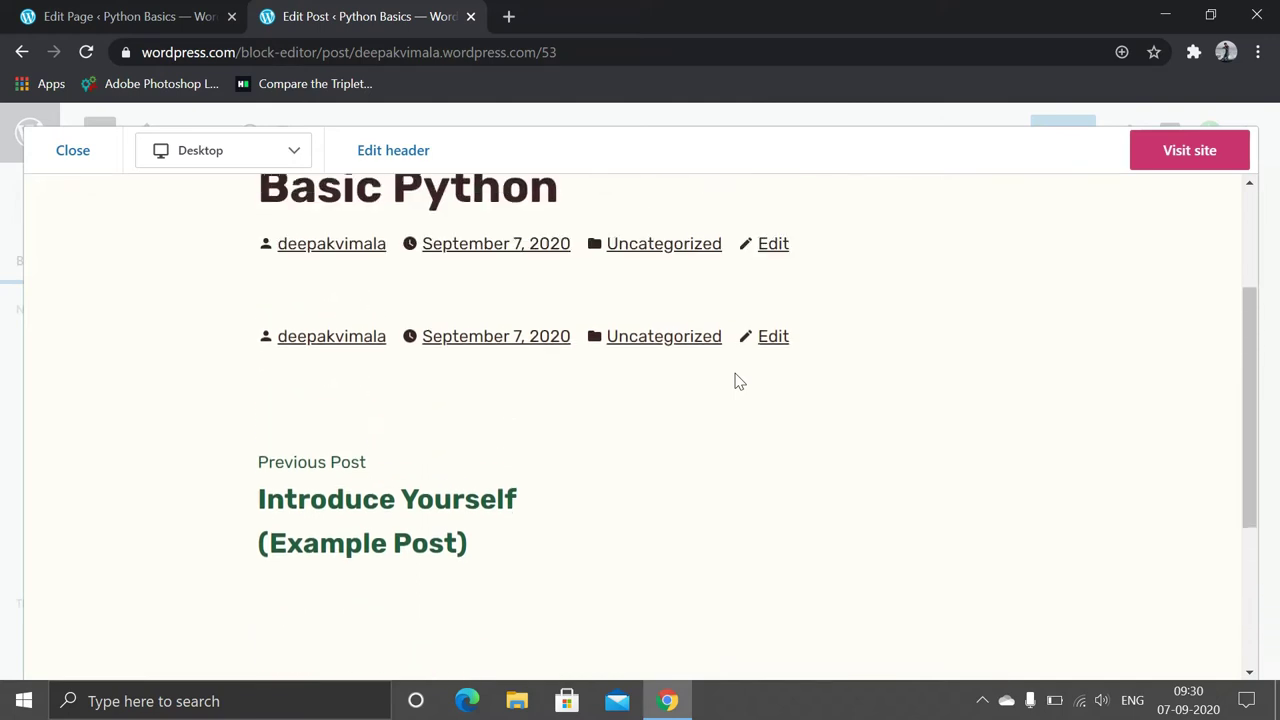
Close the "Basic Python" post preview and leave the editor for the site's My Home dashboard
{"action": "scroll", "coordinate": [738, 381], "scroll_direction": "up", "scroll_amount": 2}
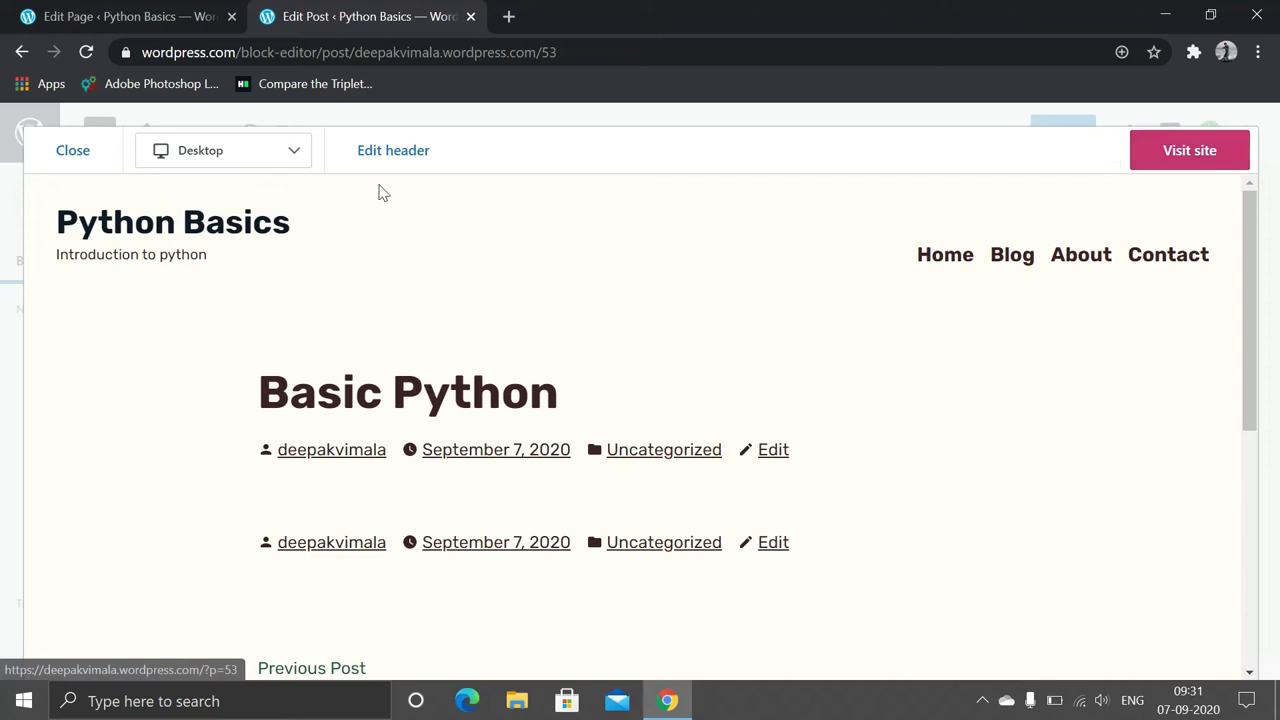
{"action": "left_click", "coordinate": [104, 166]}
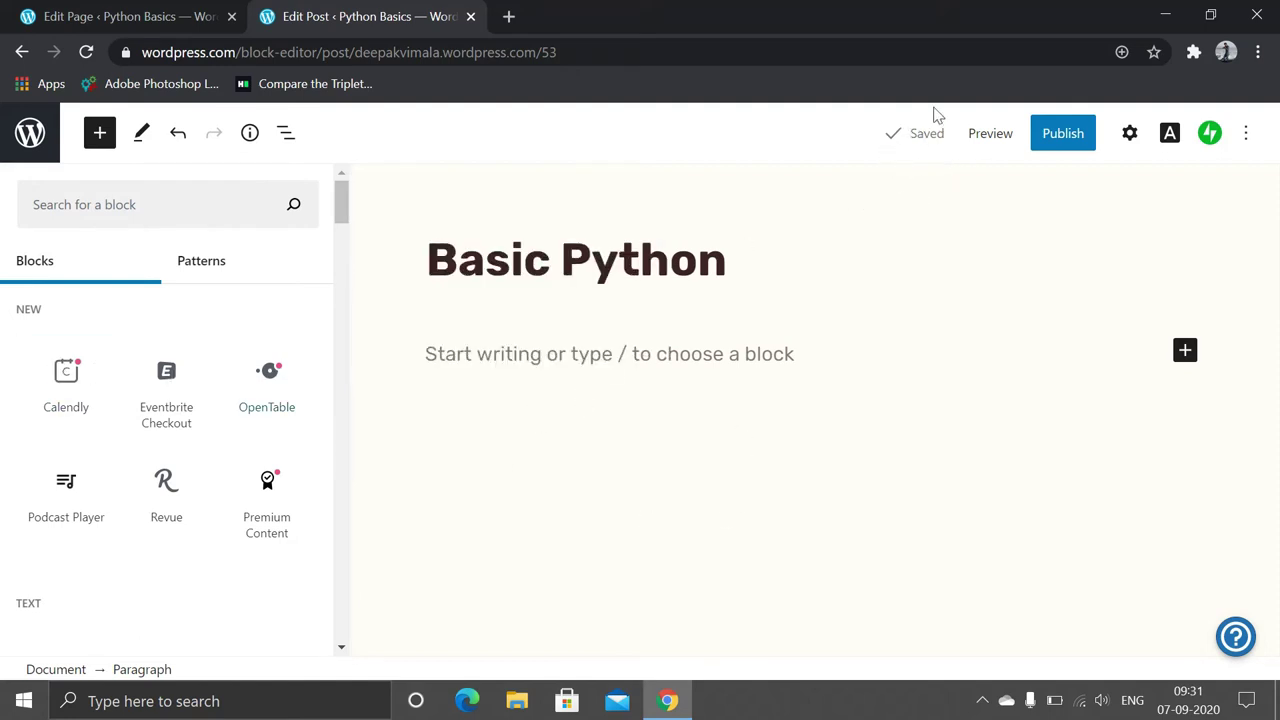
{"action": "left_click", "coordinate": [14, 140]}
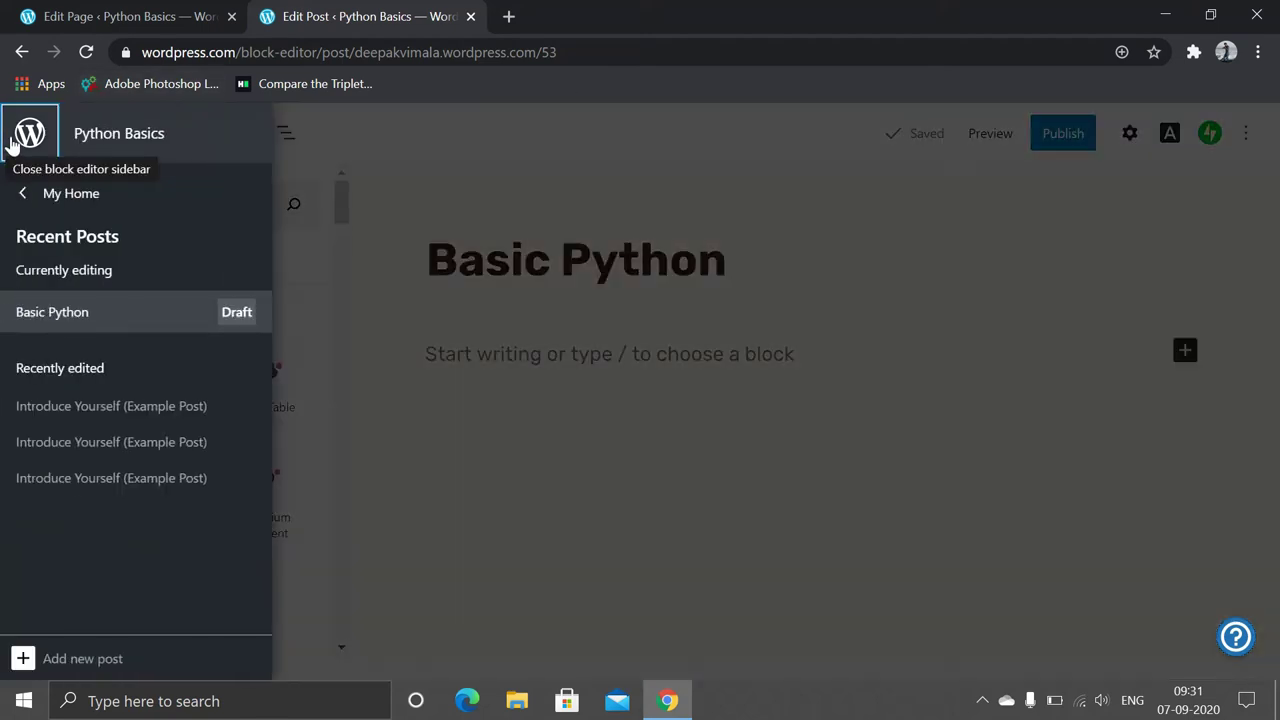
{"action": "left_click", "coordinate": [78, 198]}
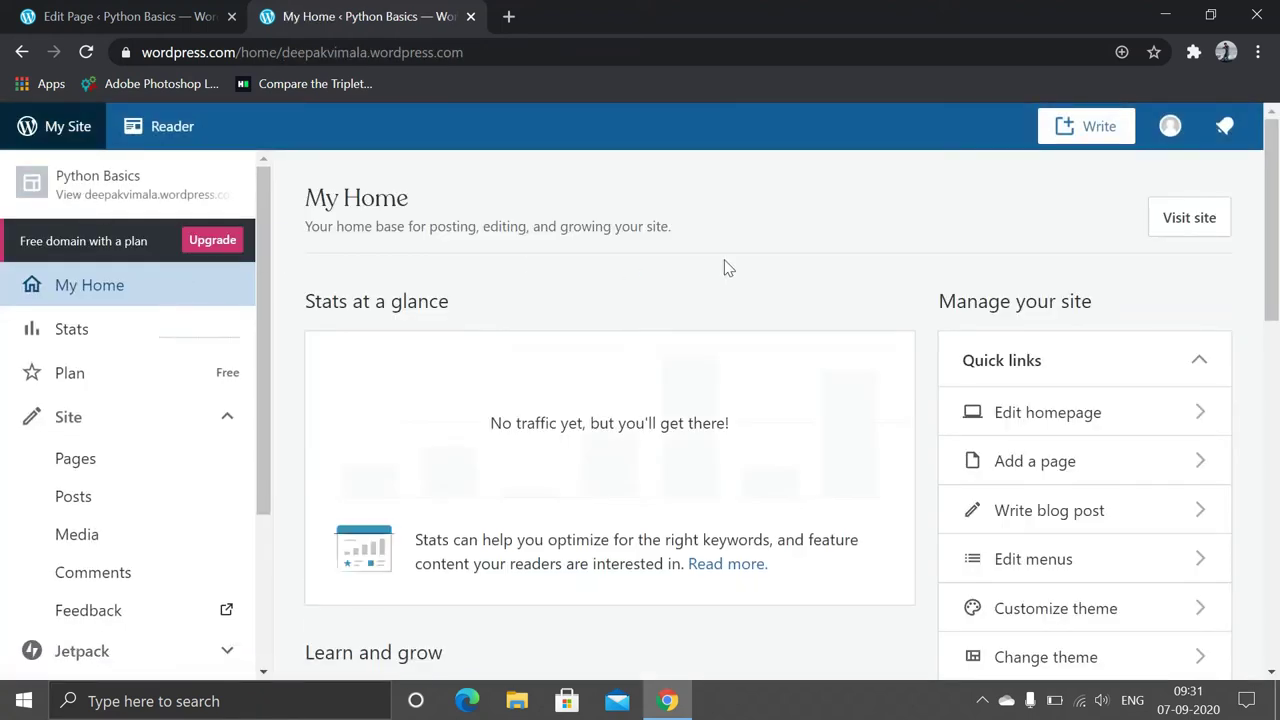
{"action": "scroll", "coordinate": [990, 270], "scroll_direction": "down", "scroll_amount": 2}
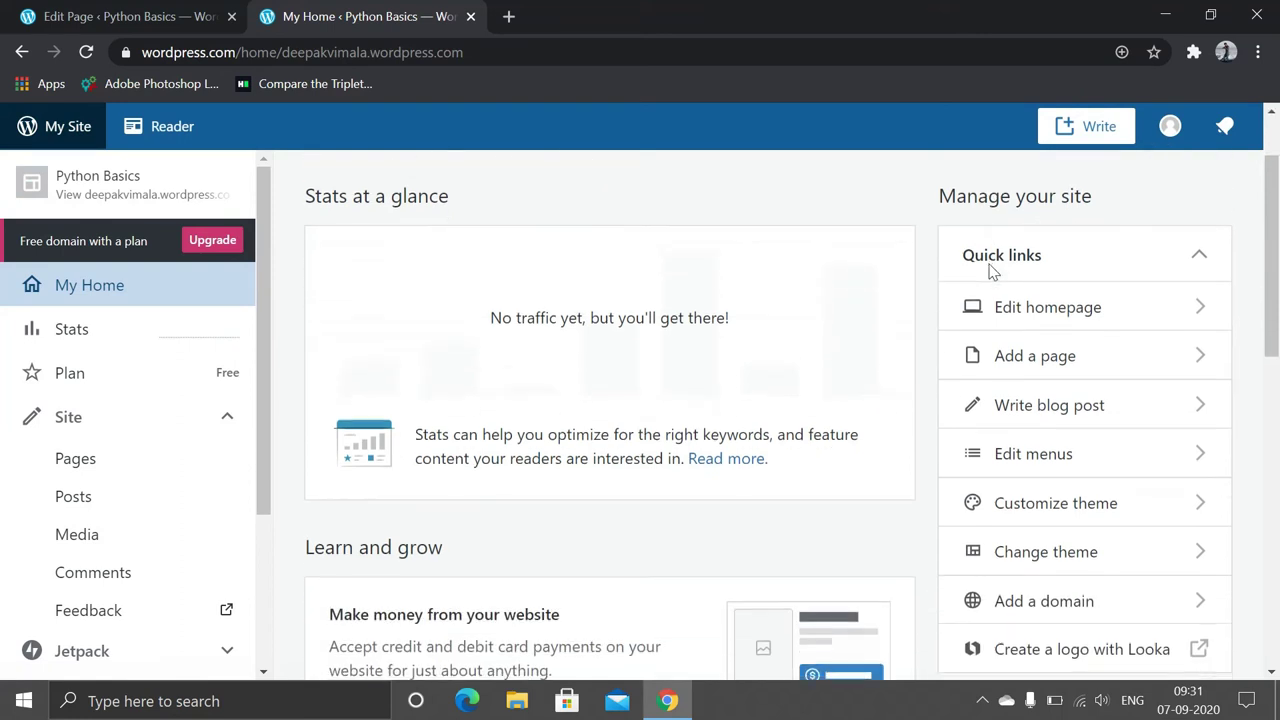
{"action": "scroll", "coordinate": [990, 270], "scroll_direction": "down", "scroll_amount": 1}
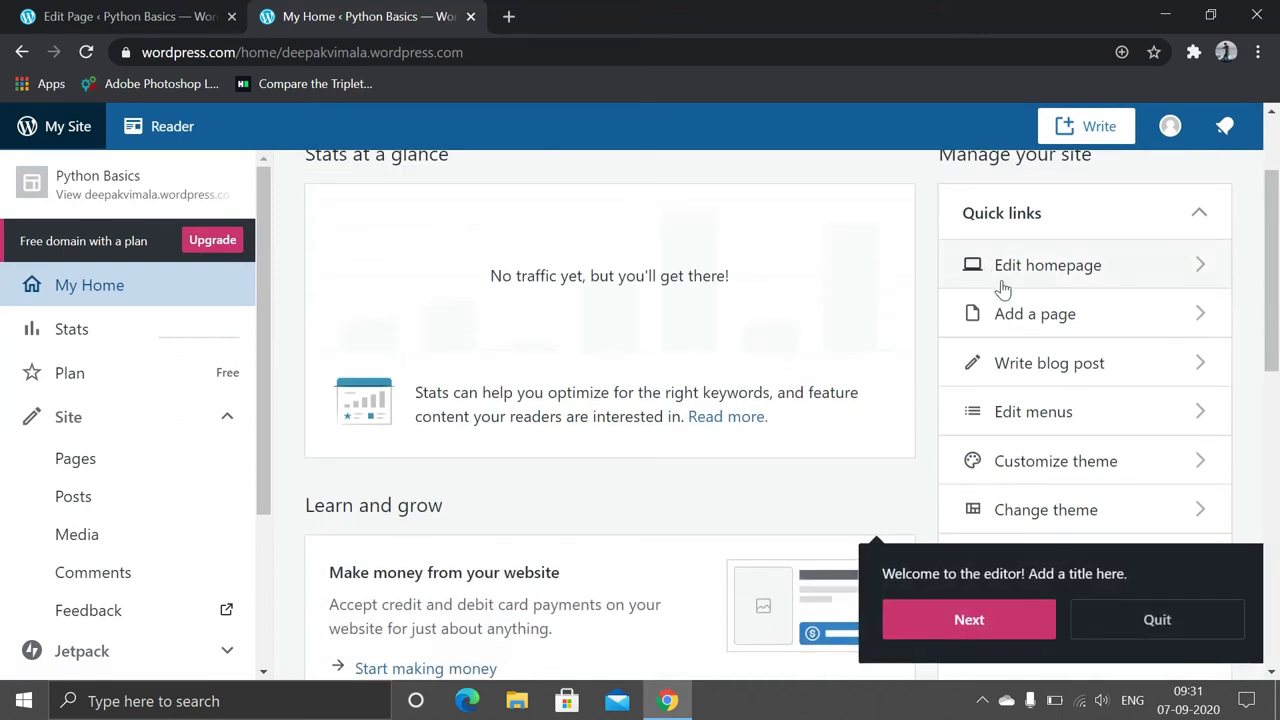
{"action": "left_click", "coordinate": [1015, 363]}
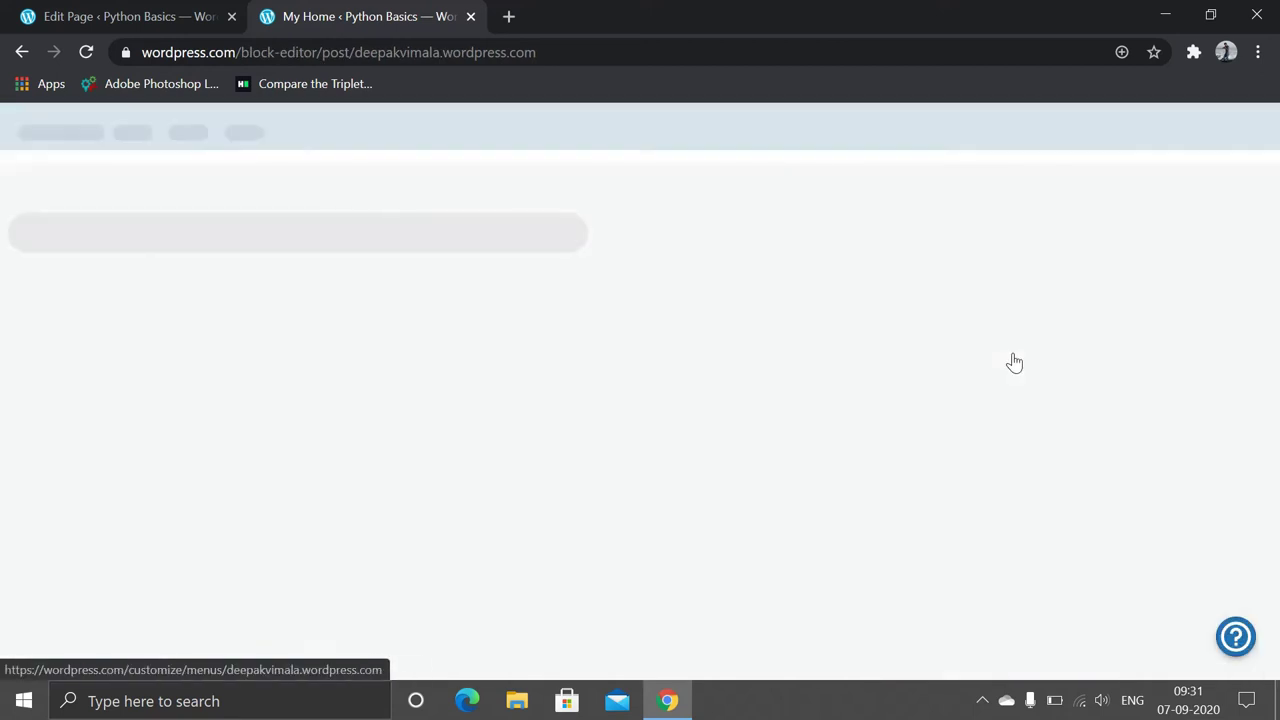
{"action": "left_click", "coordinate": [23, 54]}
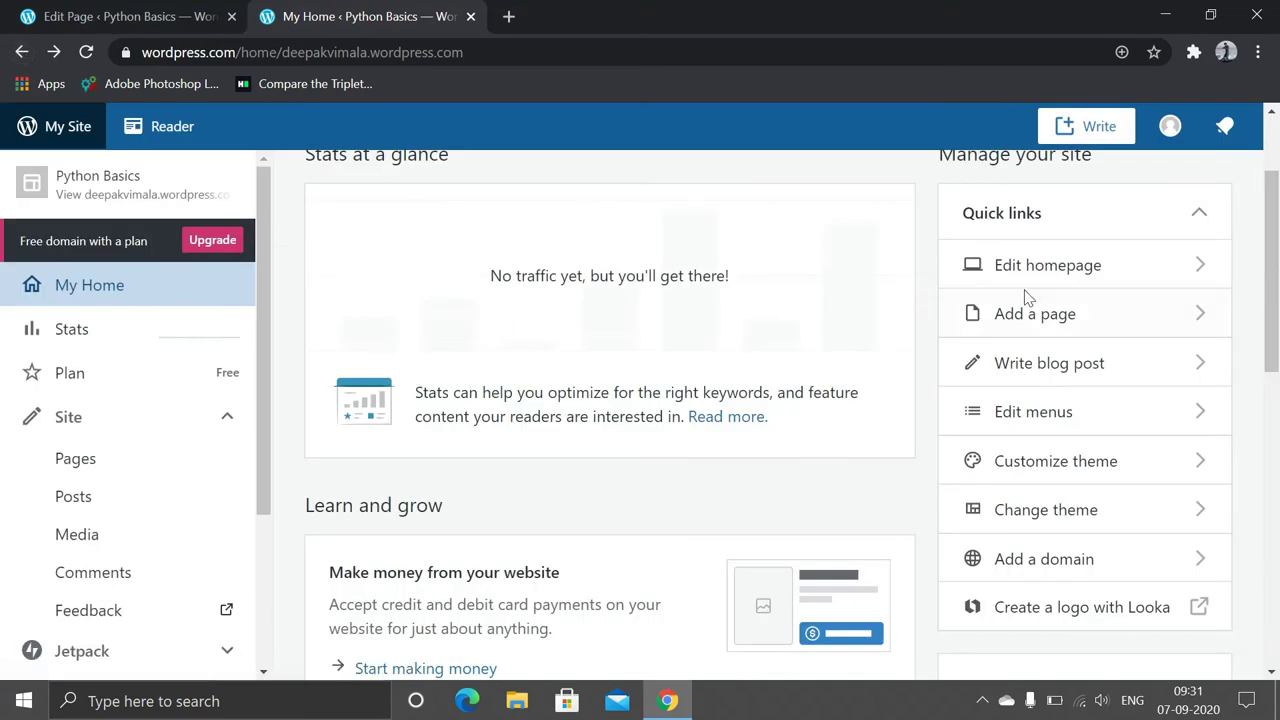
{"action": "scroll", "coordinate": [1040, 362], "scroll_direction": "down", "scroll_amount": 1}
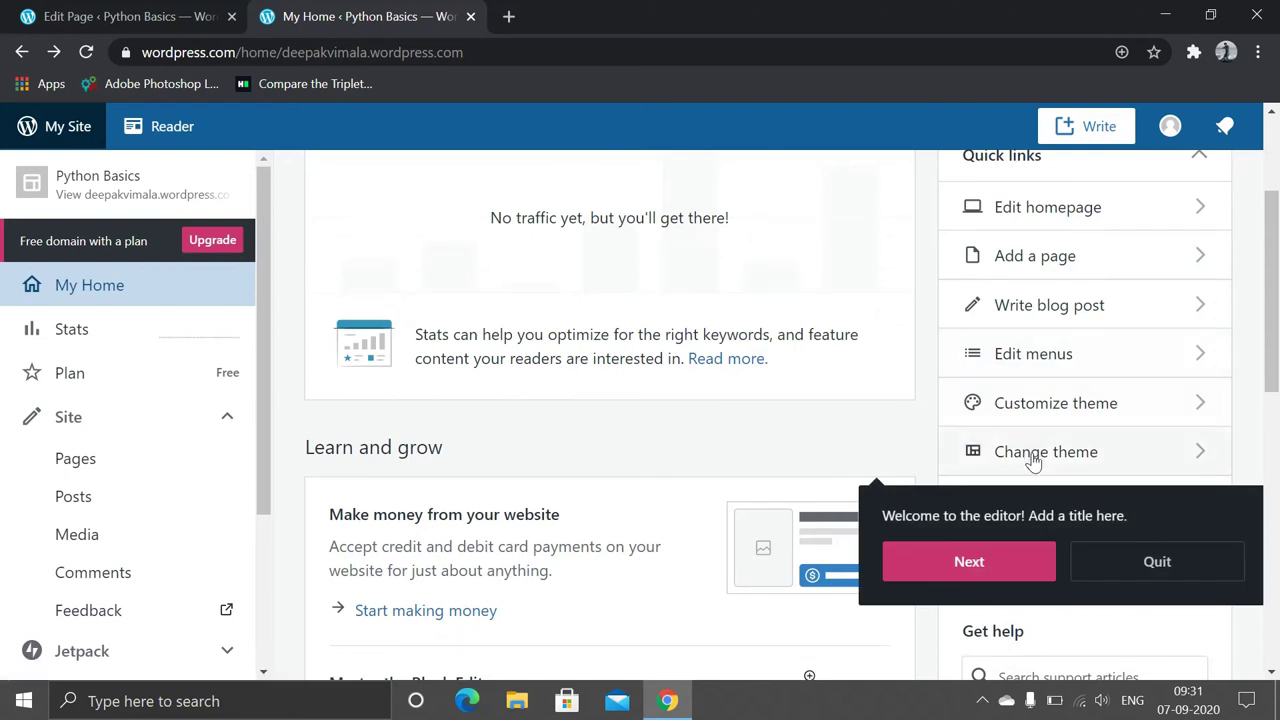
{"action": "left_click", "coordinate": [1015, 358]}
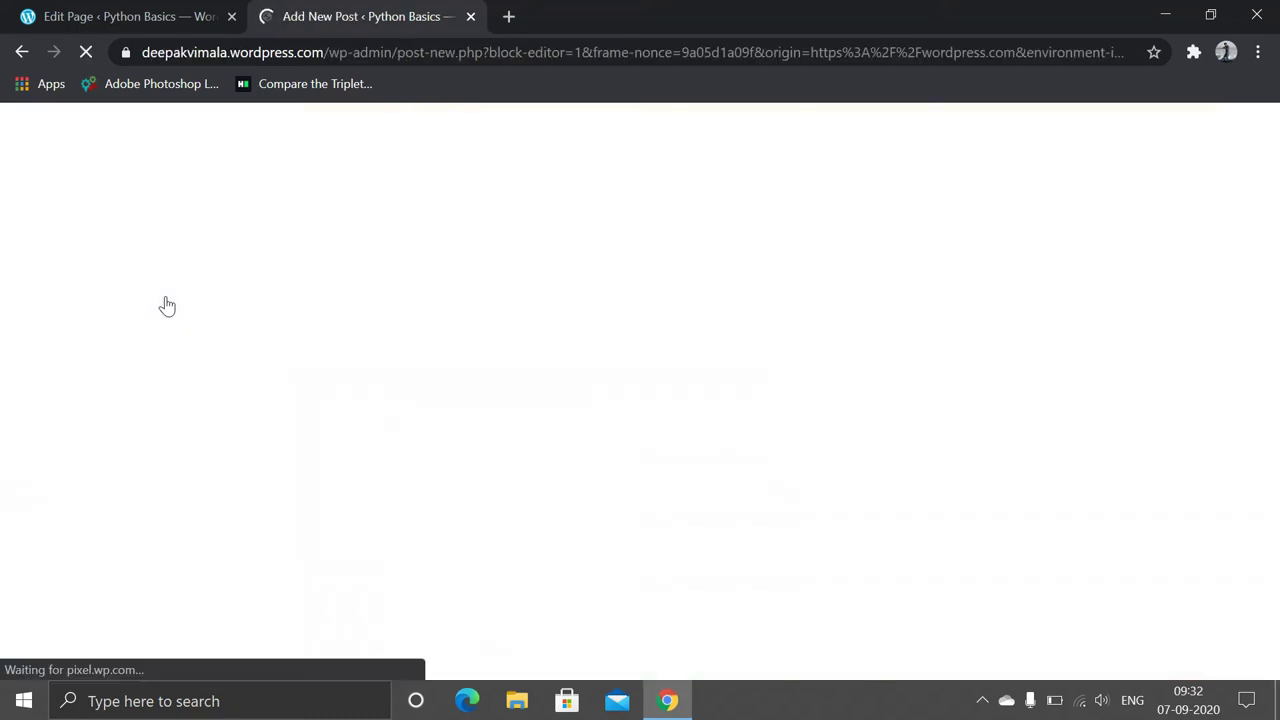
{"action": "left_click", "coordinate": [22, 54]}
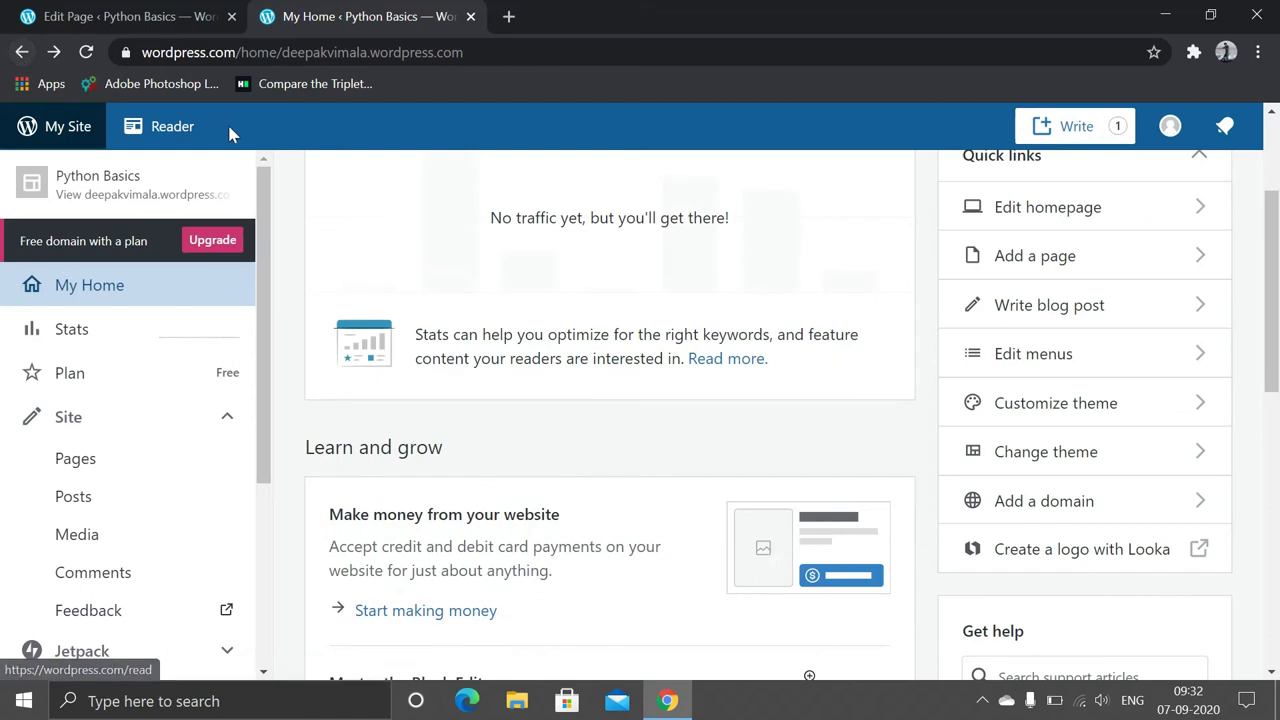
Close the extra My Home browser tab, and leave the homepage preview and page editor for the My Home dashboard
{"action": "left_click", "coordinate": [196, 14]}
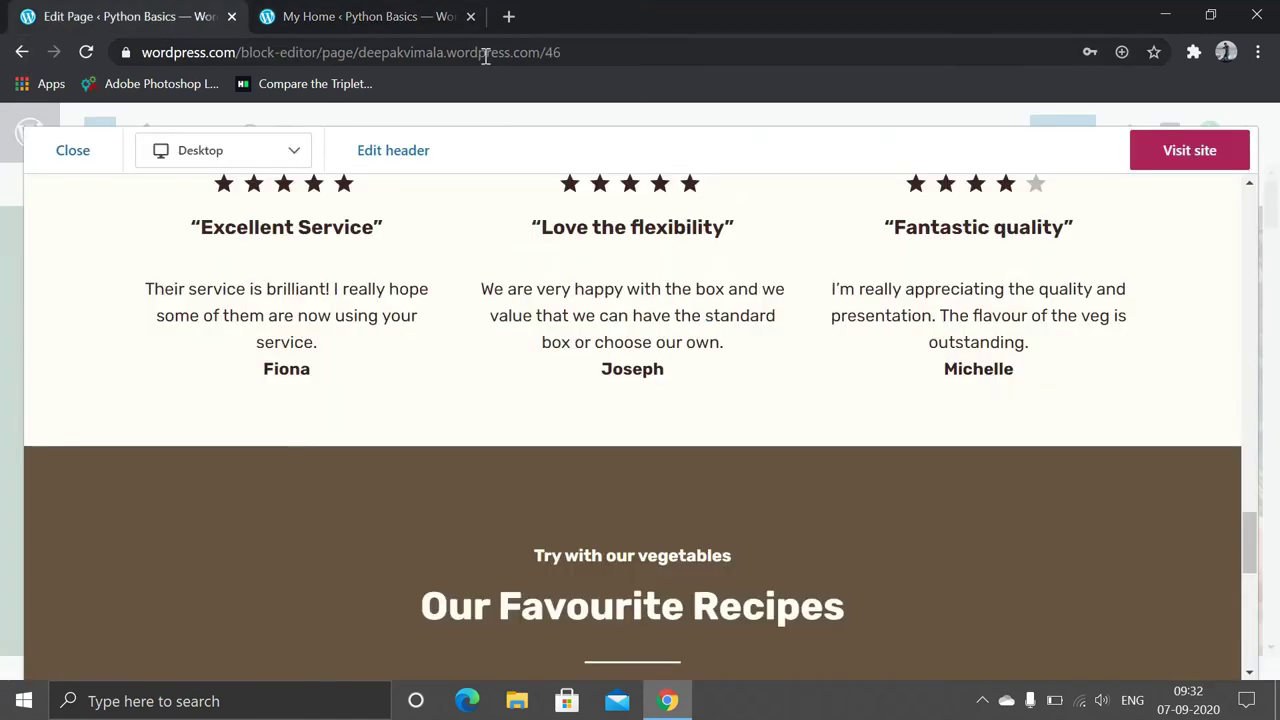
{"action": "left_click", "coordinate": [471, 17]}
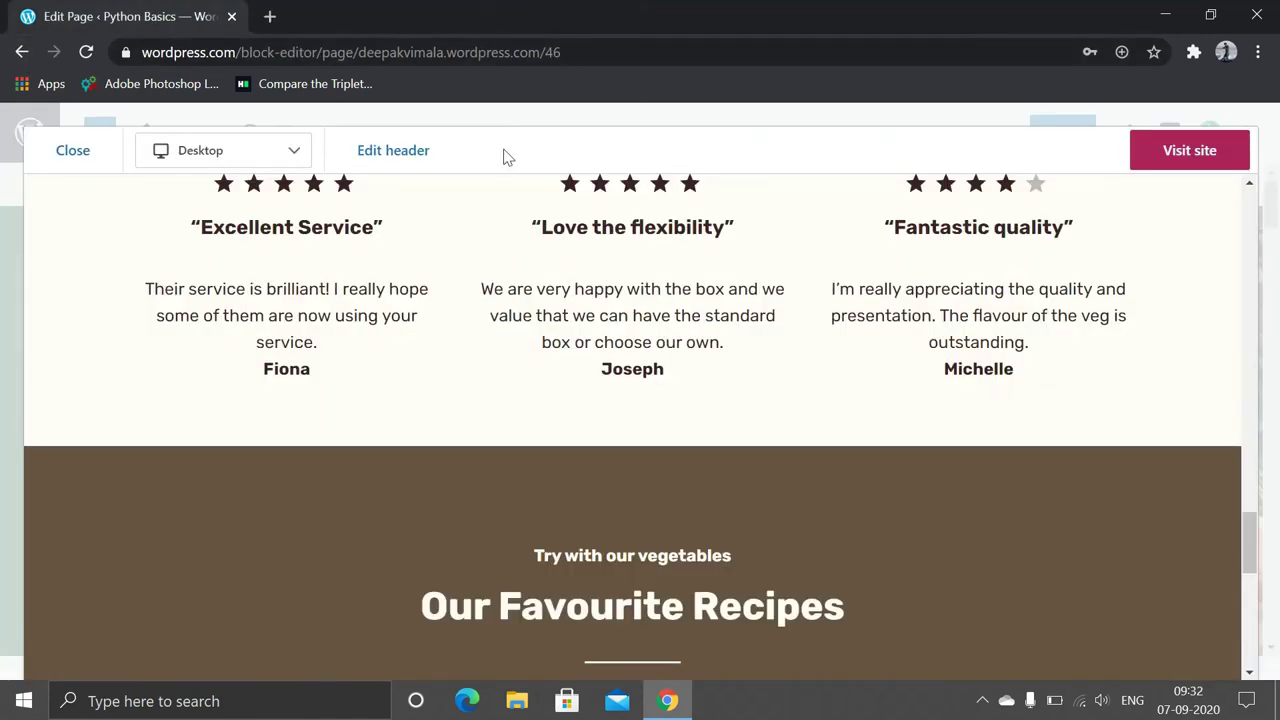
{"action": "scroll", "coordinate": [469, 277], "scroll_direction": "up", "scroll_amount": 5}
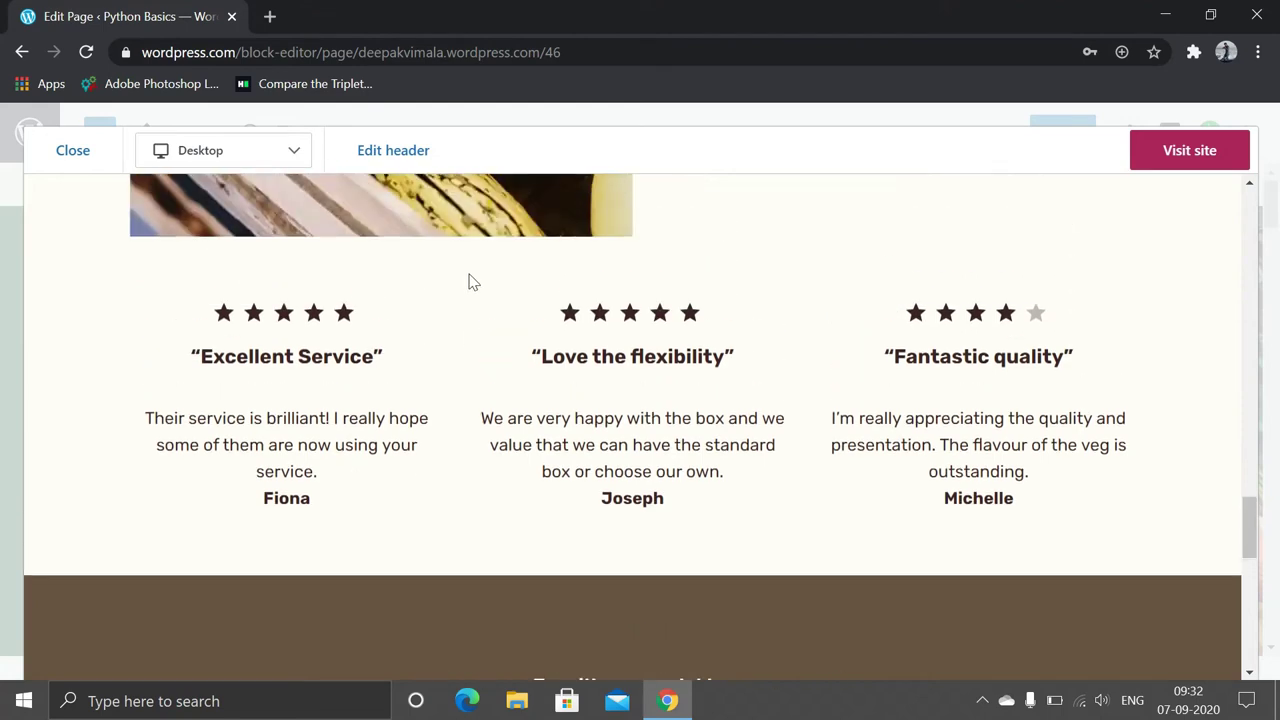
{"action": "scroll", "coordinate": [469, 277], "scroll_direction": "up", "scroll_amount": 4}
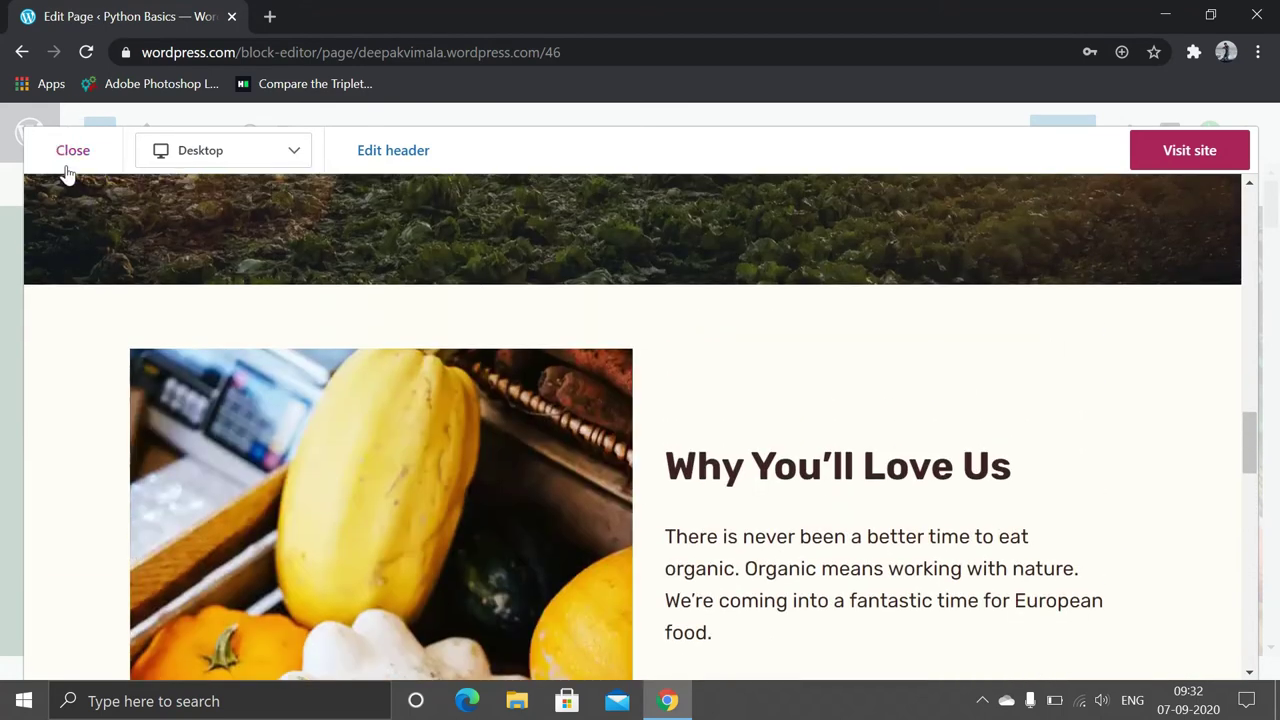
{"action": "left_click", "coordinate": [66, 163]}
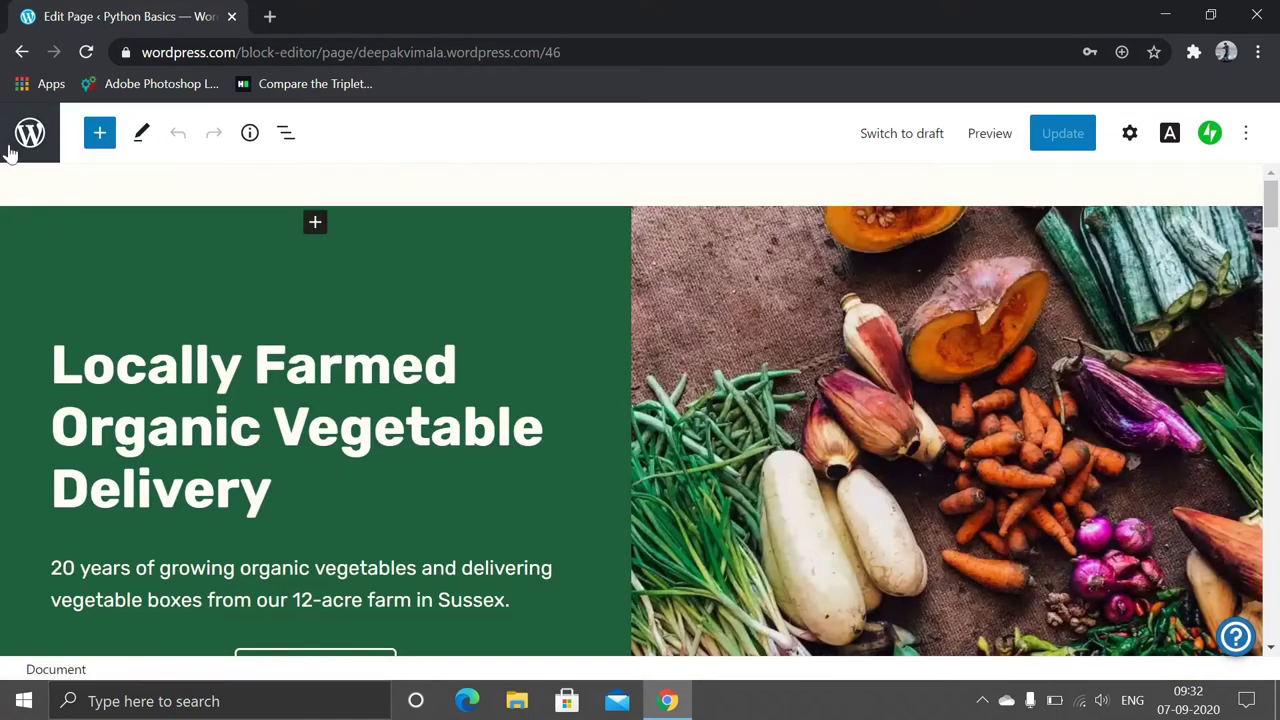
{"action": "left_click", "coordinate": [10, 147]}
{"action": "left_click", "coordinate": [75, 210]}
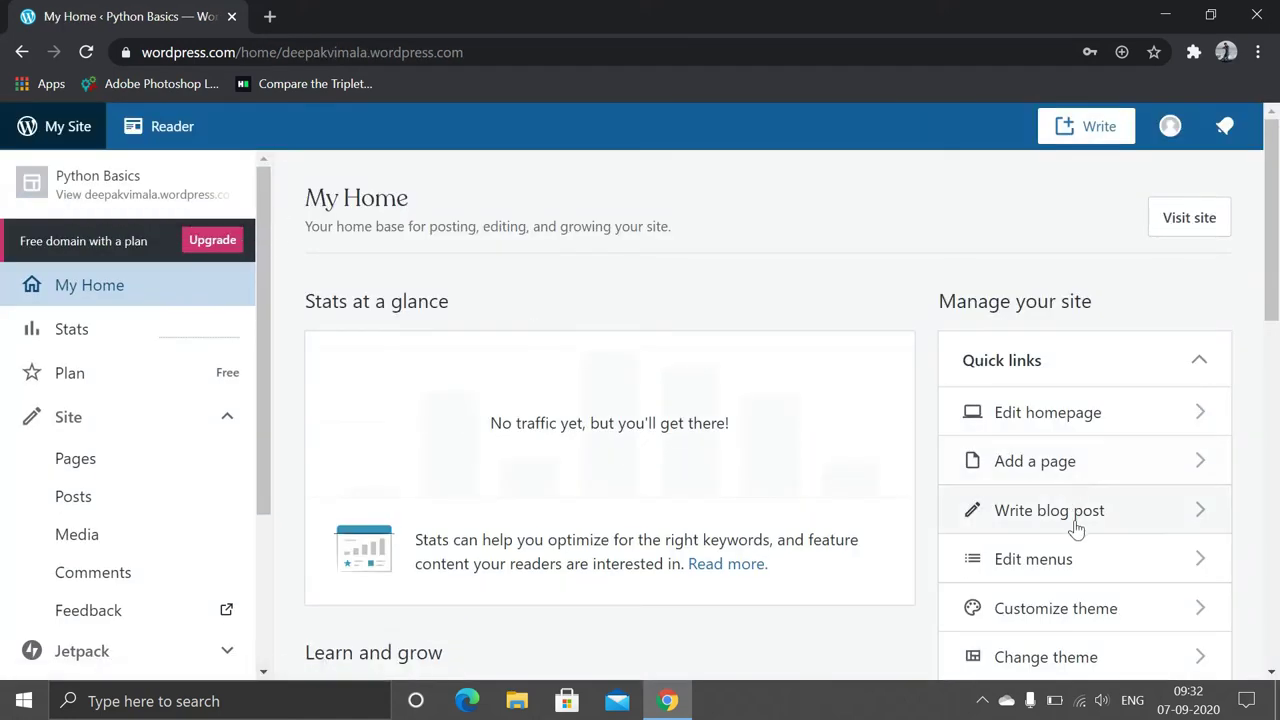
Open the site's Primary menu for editing and look over the pages and item types available to add
{"action": "left_click", "coordinate": [1073, 570]}
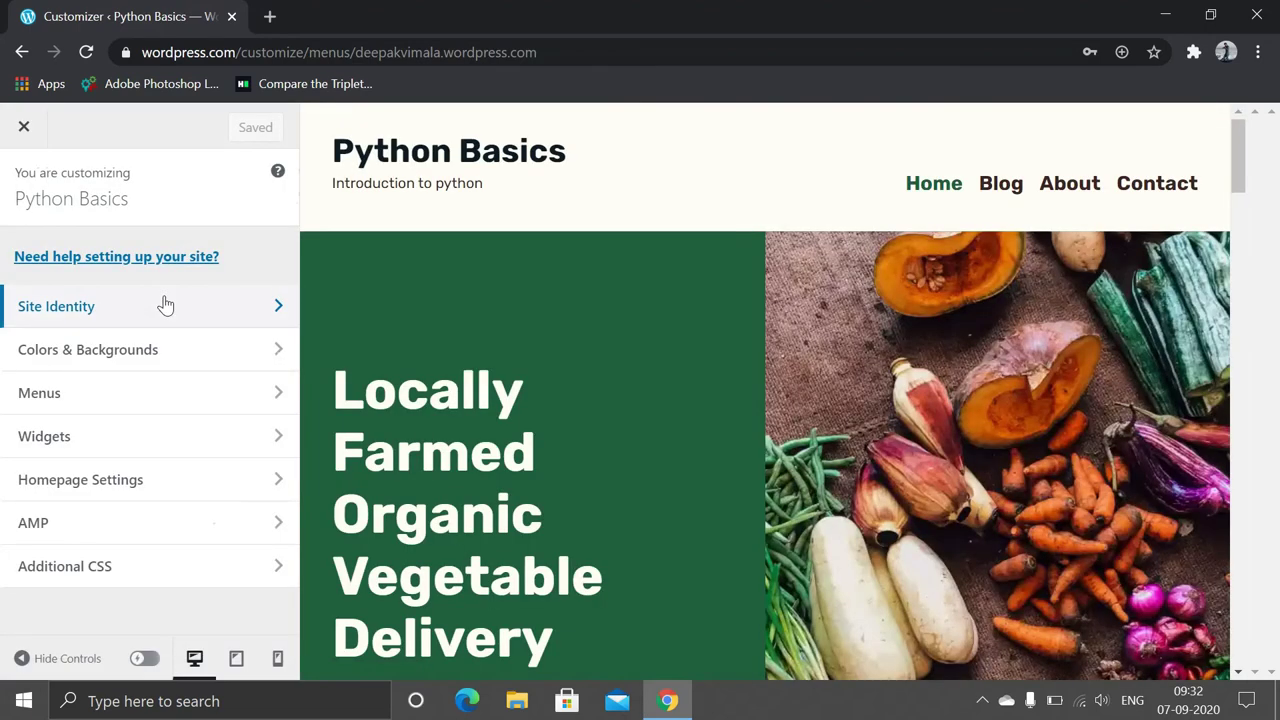
{"action": "left_click", "coordinate": [165, 305]}
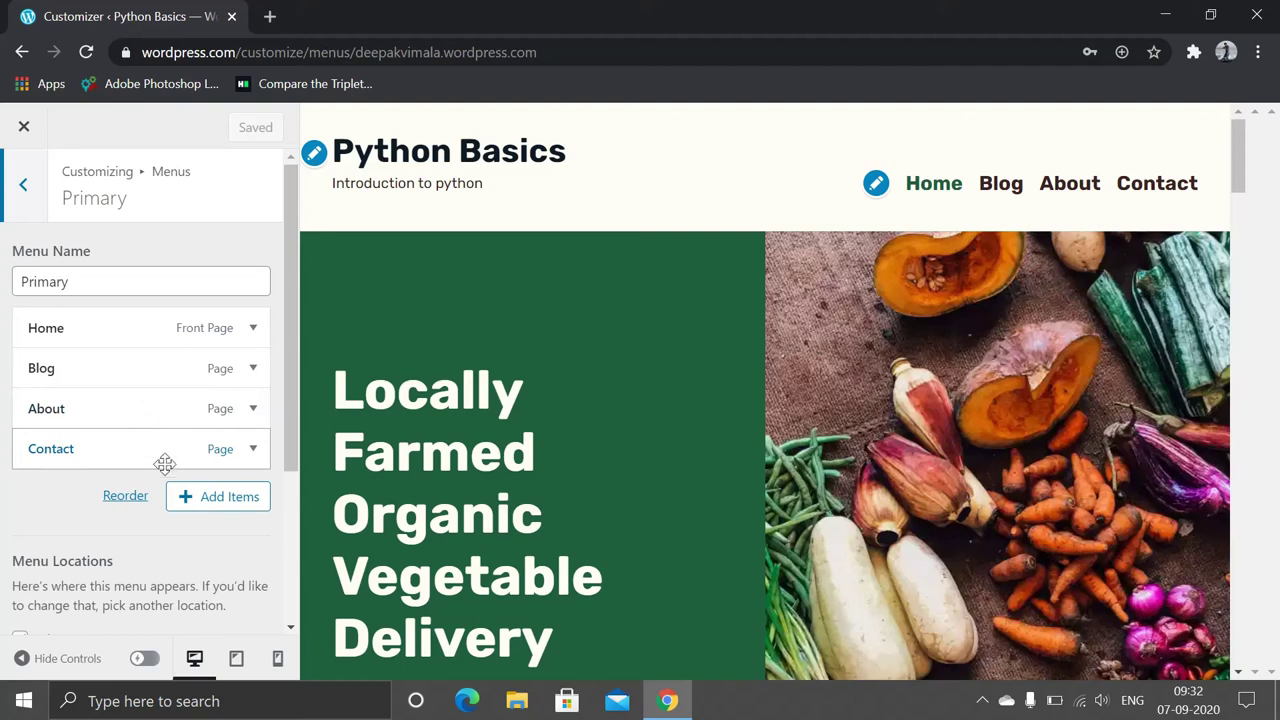
{"action": "left_click", "coordinate": [208, 500]}
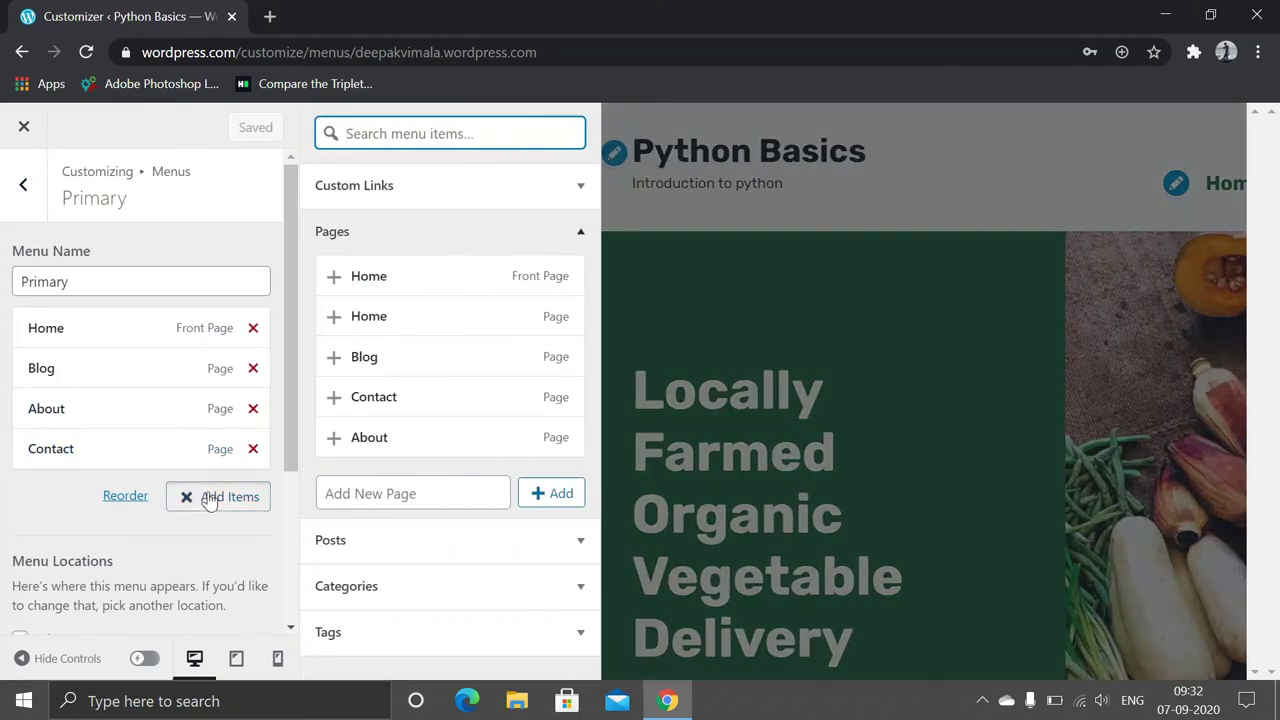
{"action": "left_click", "coordinate": [208, 500]}
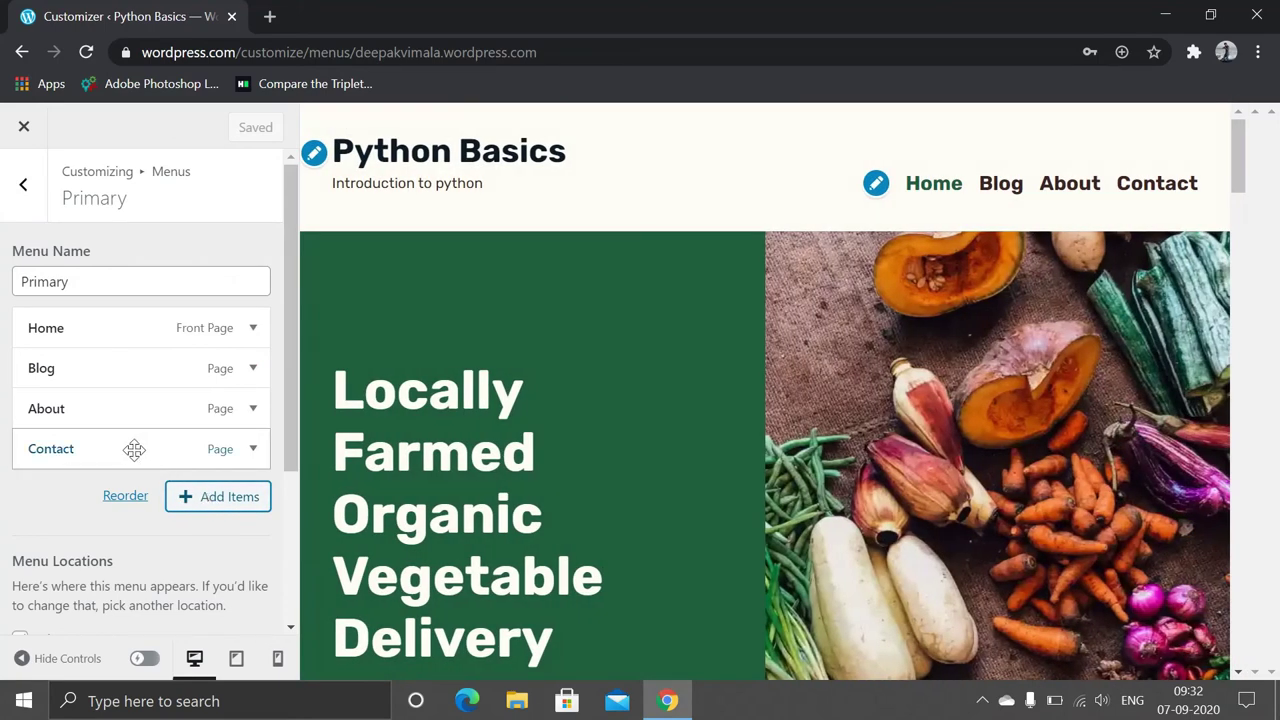
Try repositioning the Contact item in the Primary menu, save the changes and close the customizer
{"action": "left_click_drag", "start_coordinate": [134, 449], "coordinate": [169, 447]}
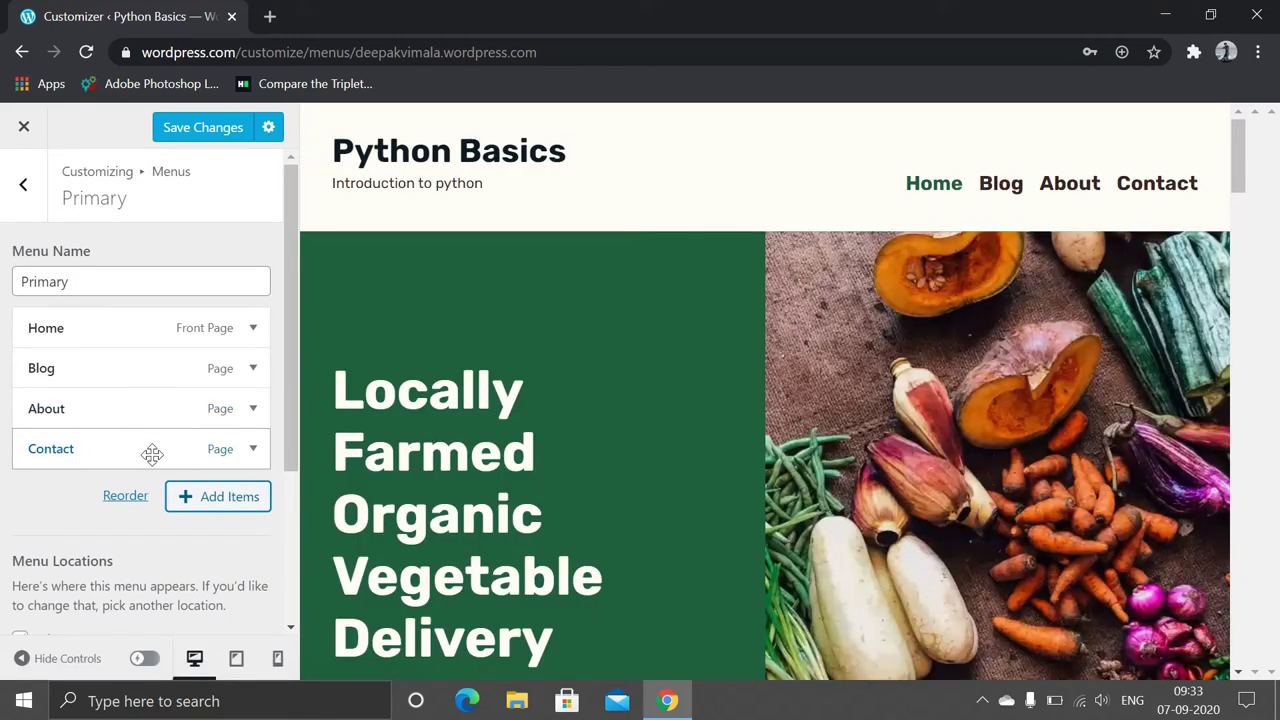
{"action": "mouse_move", "coordinate": [151, 451]}
{"action": "left_mouse_down"}
{"action": "mouse_move", "coordinate": [160, 409]}
{"action": "mouse_move", "coordinate": [127, 446]}
{"action": "left_mouse_up"}
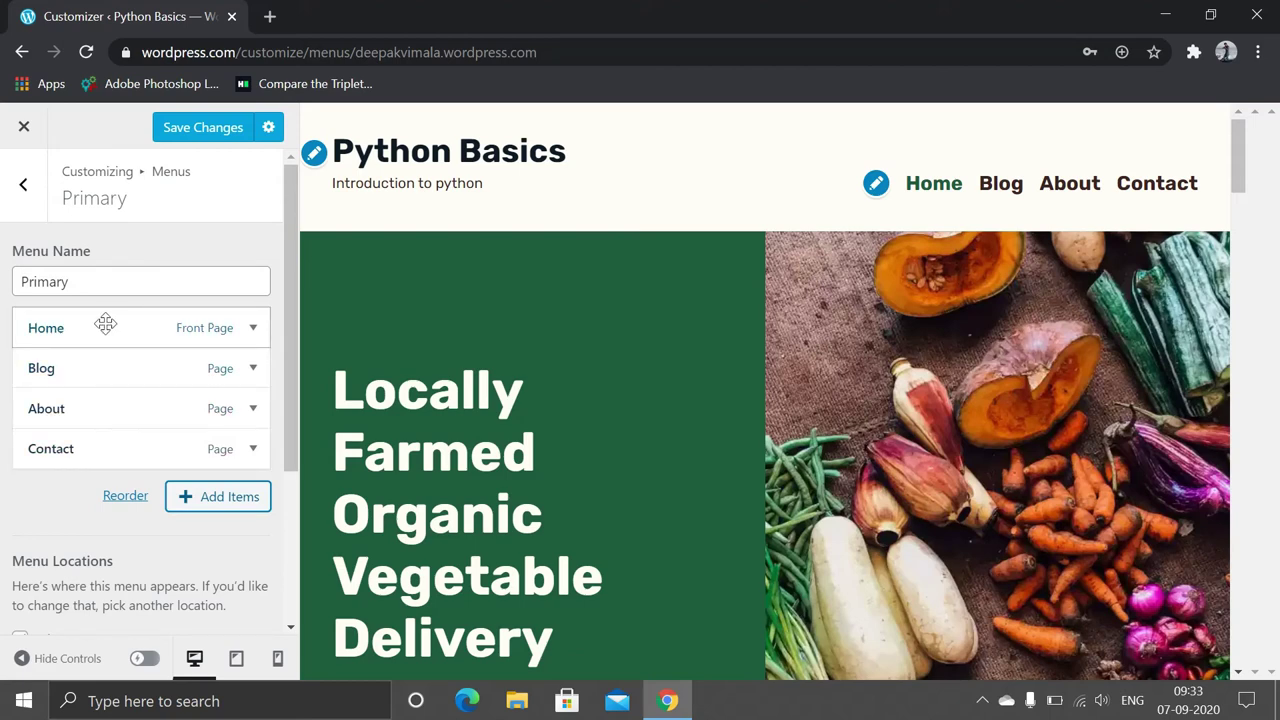
{"action": "left_click", "coordinate": [185, 135]}
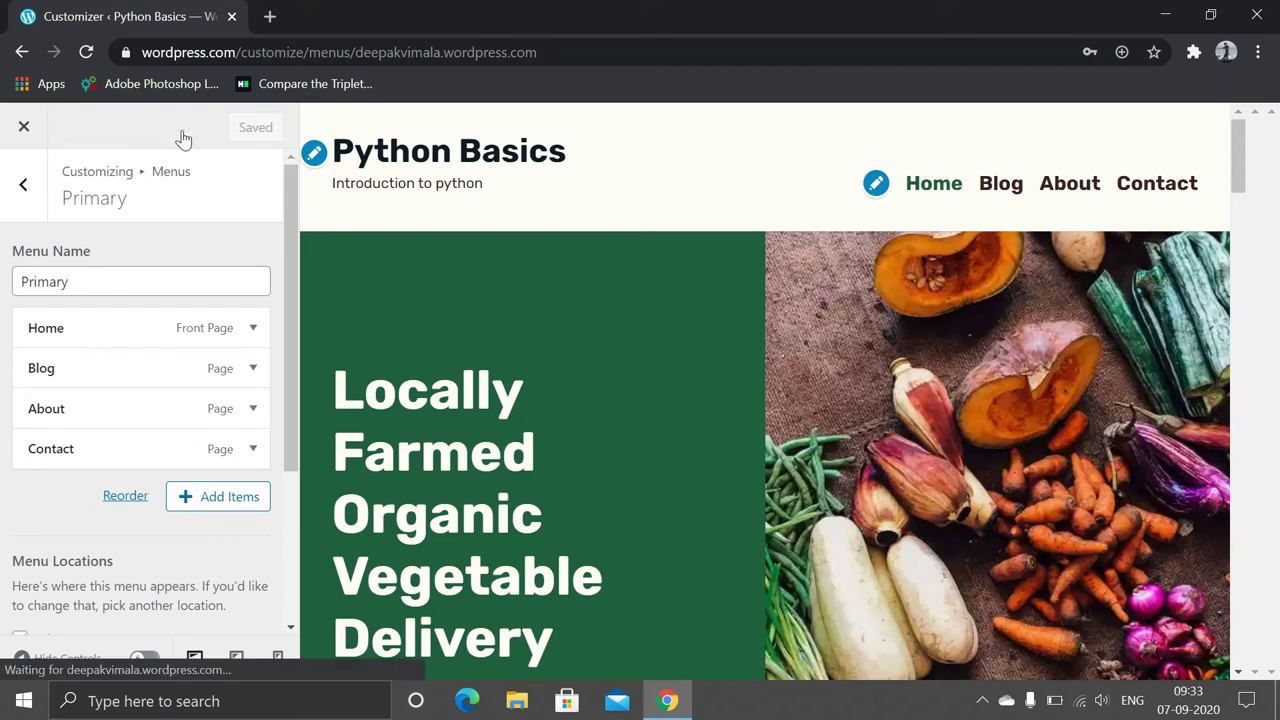
{"action": "left_click", "coordinate": [17, 137]}
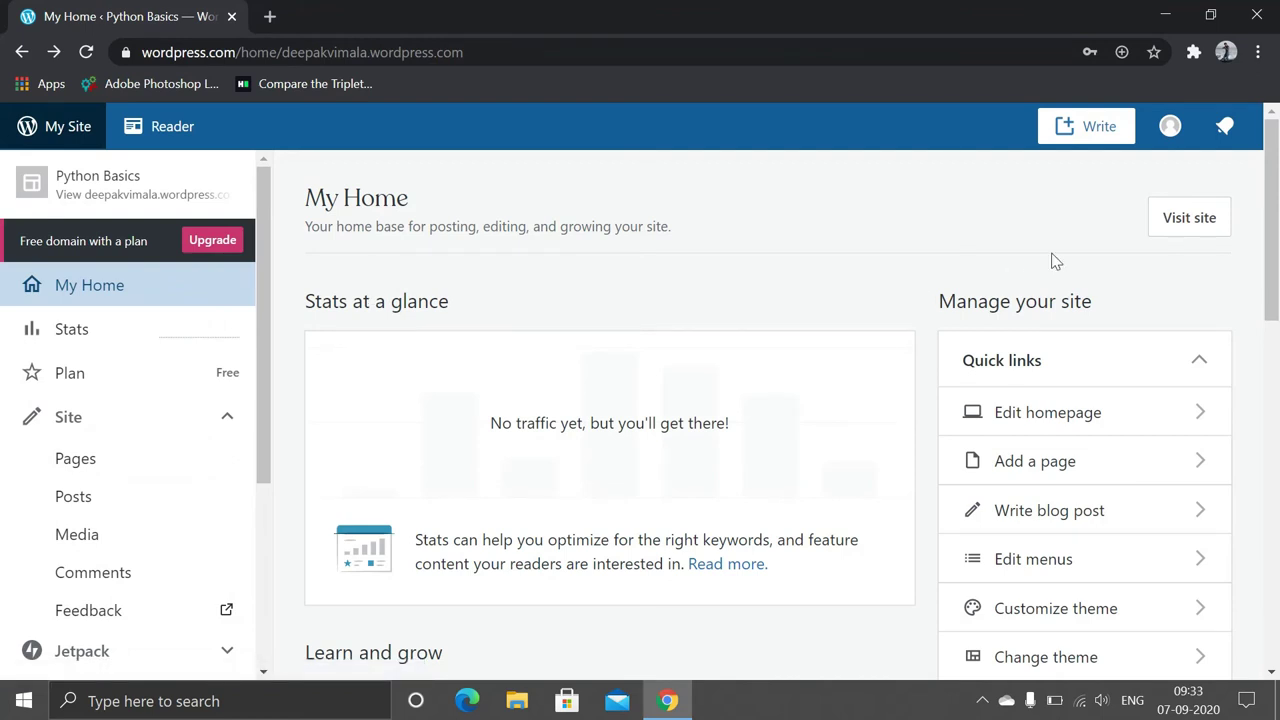
Look over the My Home quick links and open the theme customizer
{"action": "scroll", "coordinate": [1052, 260], "scroll_direction": "down", "scroll_amount": 2}
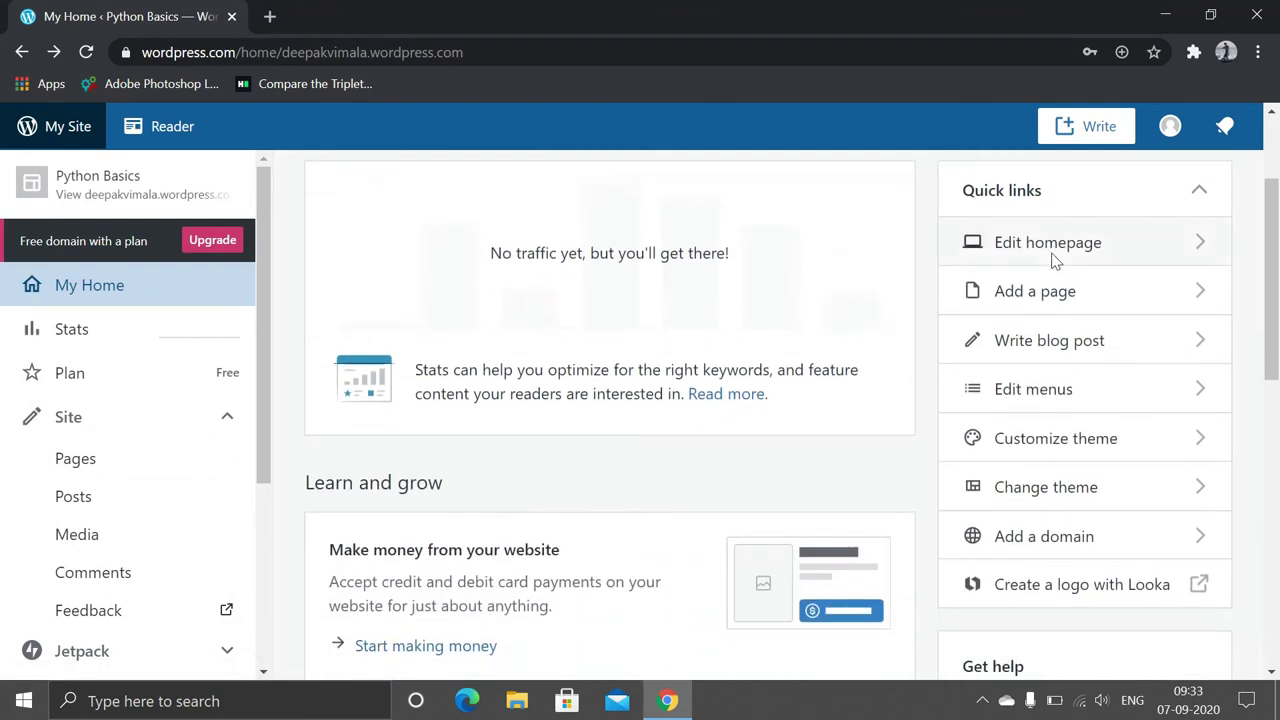
{"action": "scroll", "coordinate": [1052, 260], "scroll_direction": "down", "scroll_amount": 1}
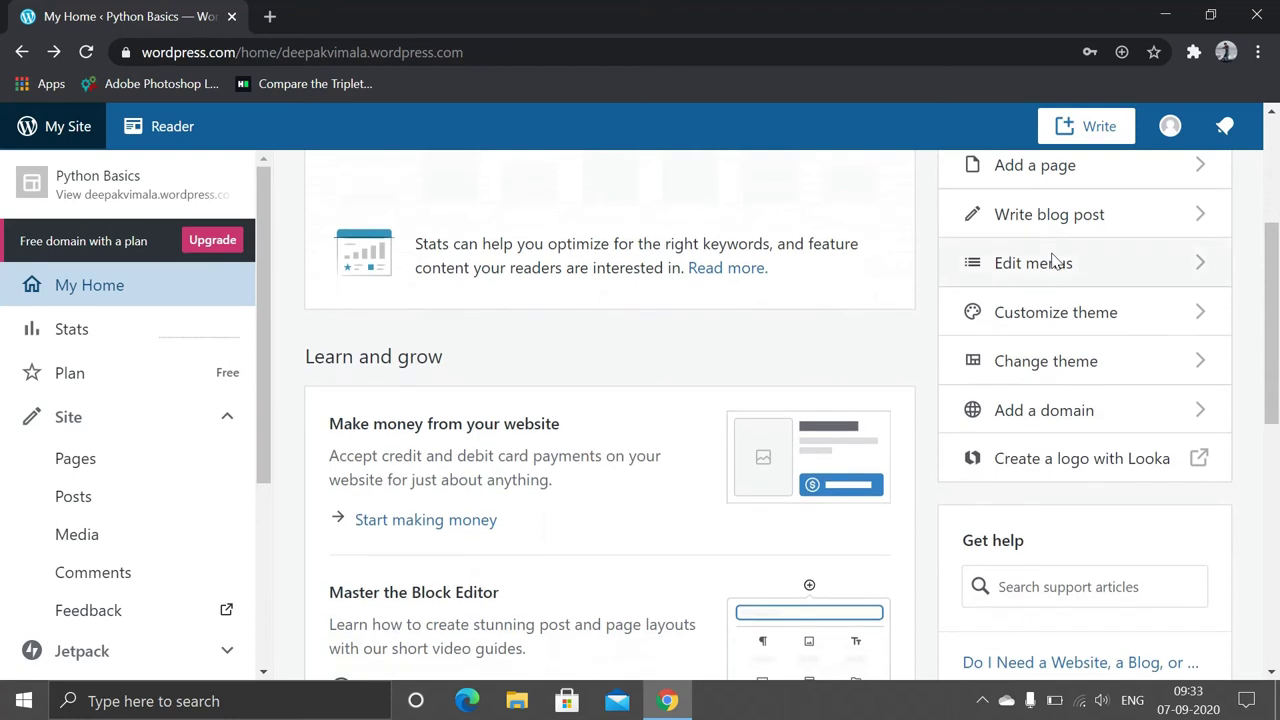
{"action": "scroll", "coordinate": [1052, 260], "scroll_direction": "down", "scroll_amount": 1}
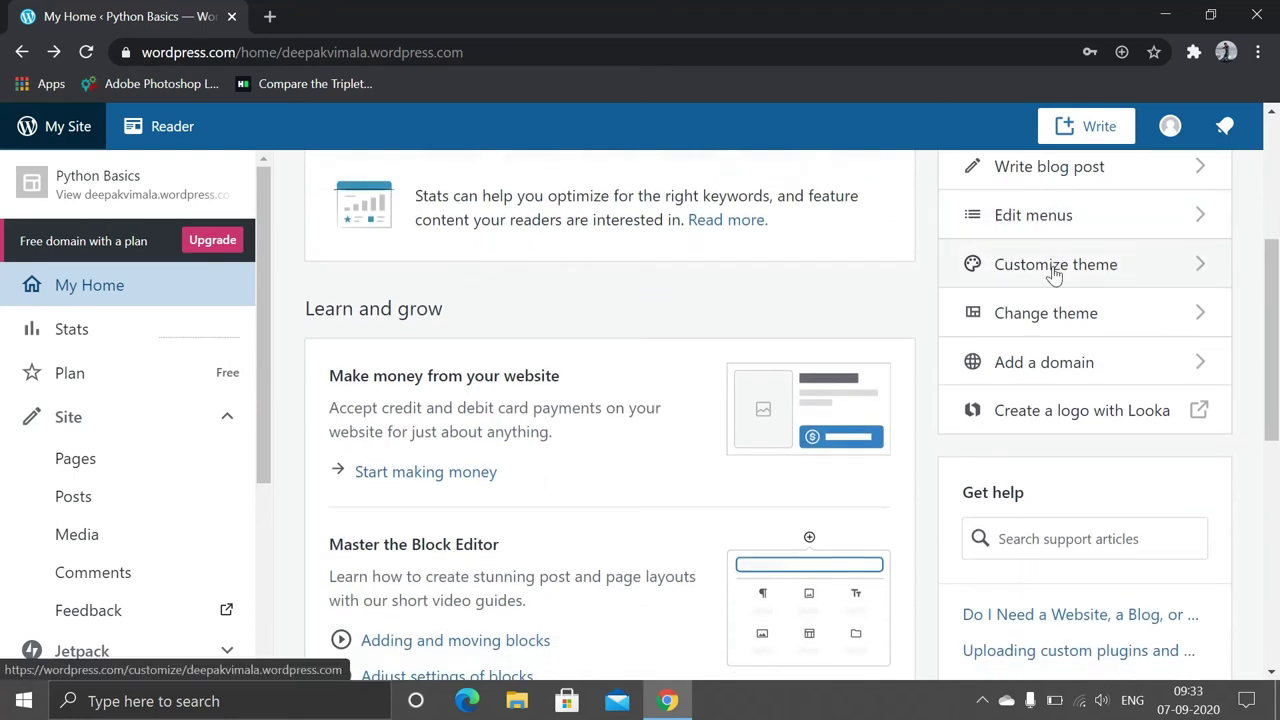
{"action": "left_click", "coordinate": [1054, 265]}
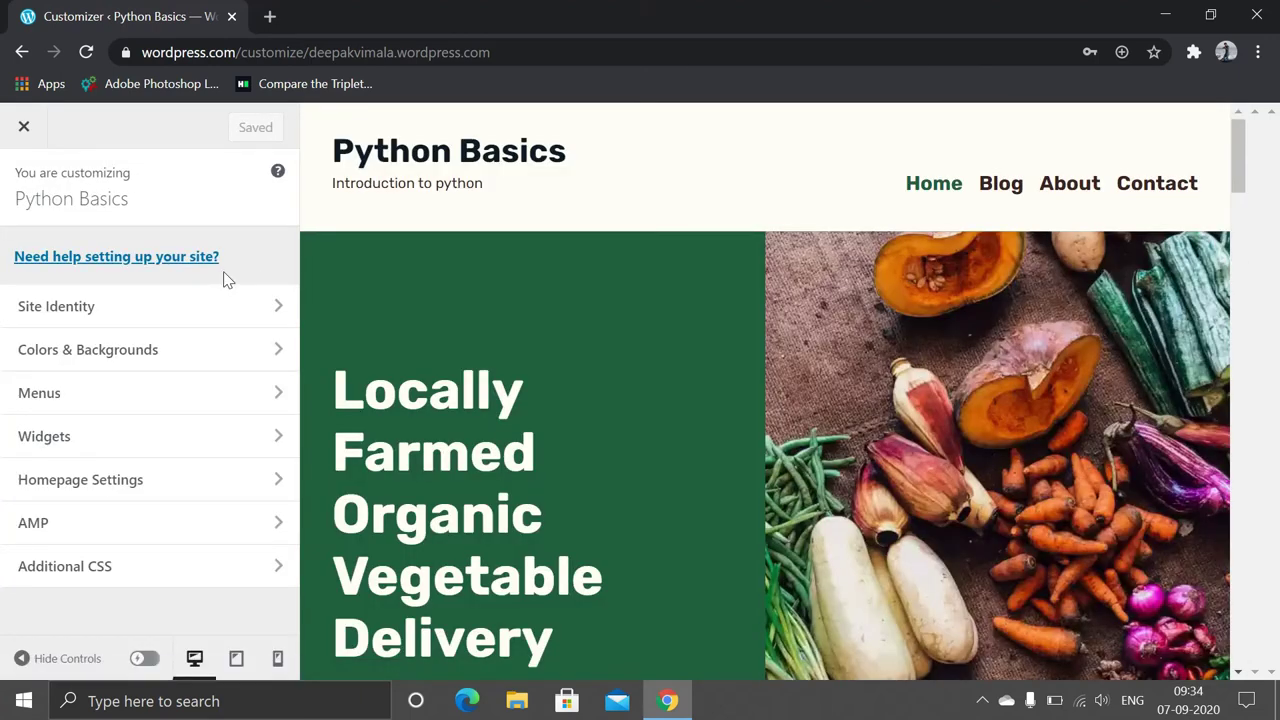
Look over the homepage preview down to the "Why You'll Love Us" section, and open the Colors & Backgrounds settings
{"action": "scroll", "coordinate": [517, 322], "scroll_direction": "down", "scroll_amount": 2}
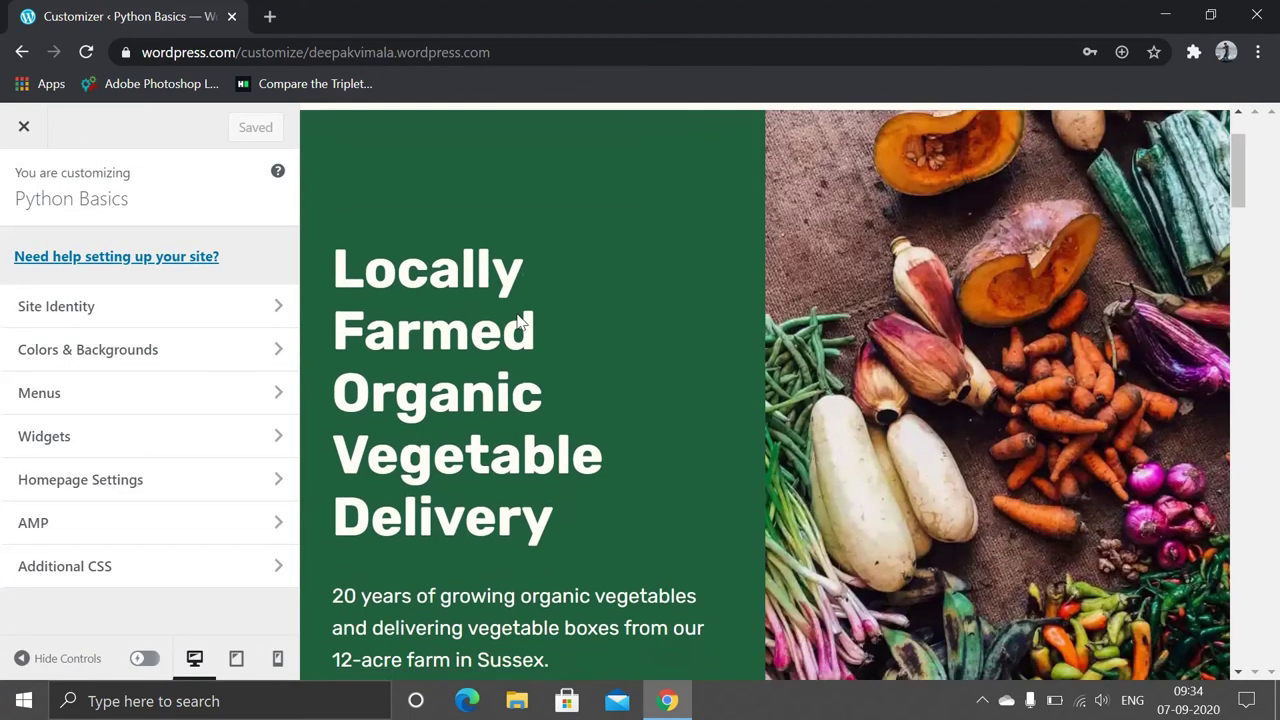
{"action": "scroll", "coordinate": [517, 320], "scroll_direction": "down", "scroll_amount": 4}
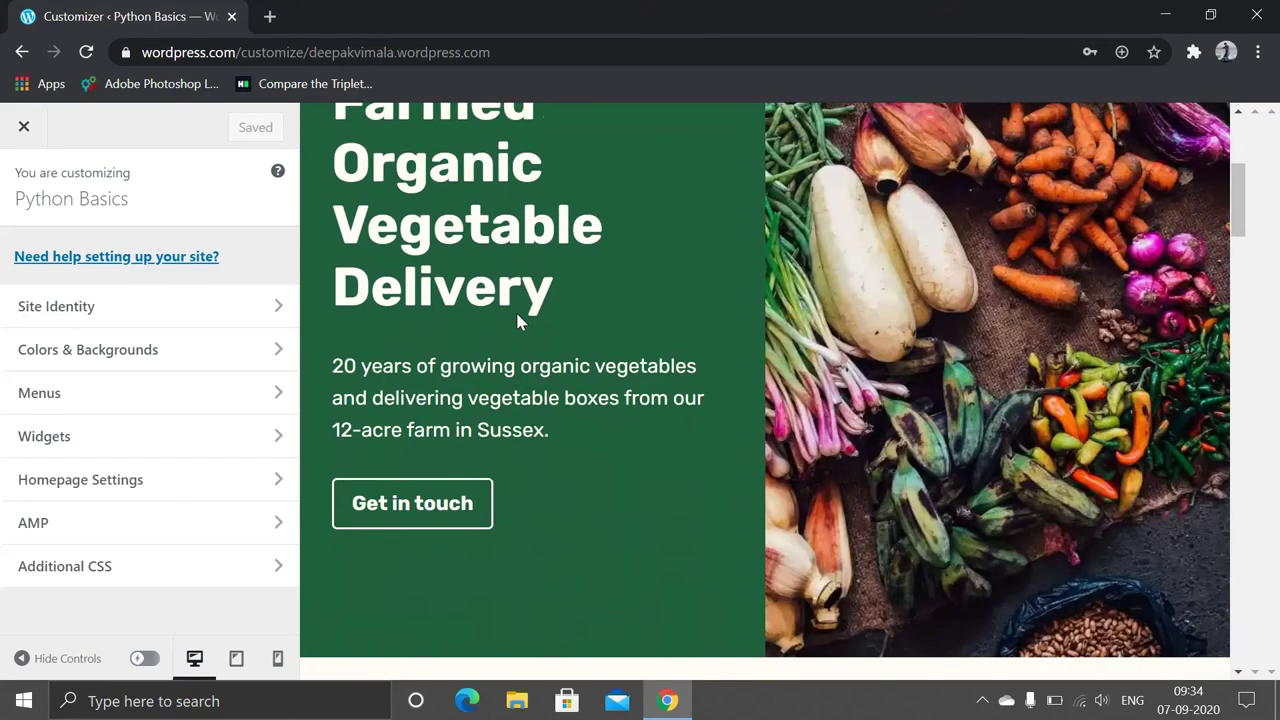
{"action": "scroll", "coordinate": [517, 322], "scroll_direction": "down", "scroll_amount": 5}
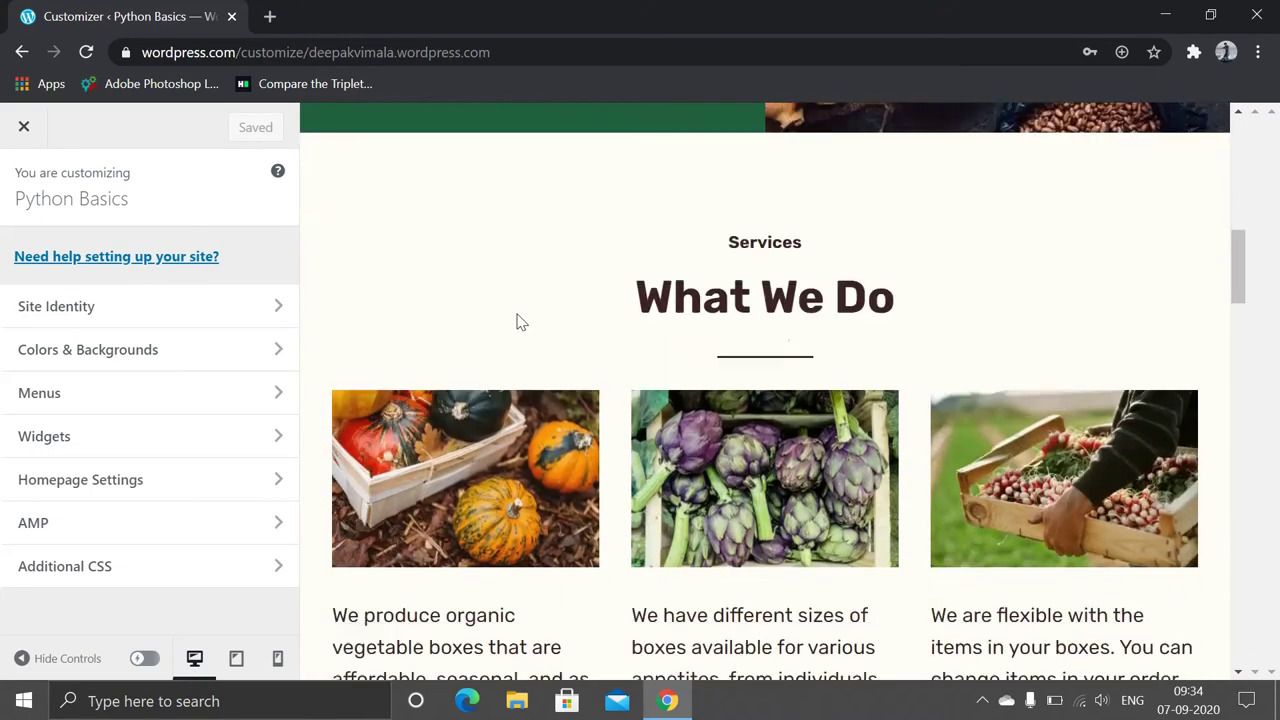
{"action": "scroll", "coordinate": [517, 320], "scroll_direction": "down", "scroll_amount": 6}
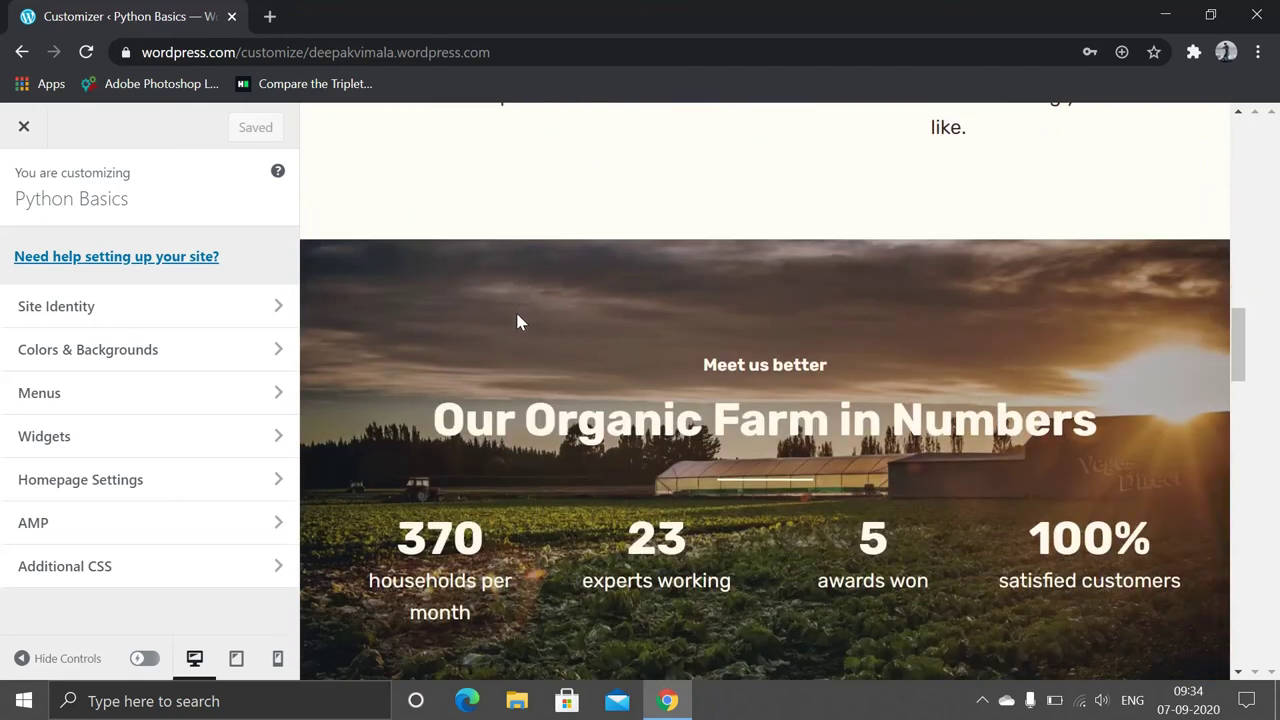
{"action": "scroll", "coordinate": [515, 309], "scroll_direction": "down", "scroll_amount": 3}
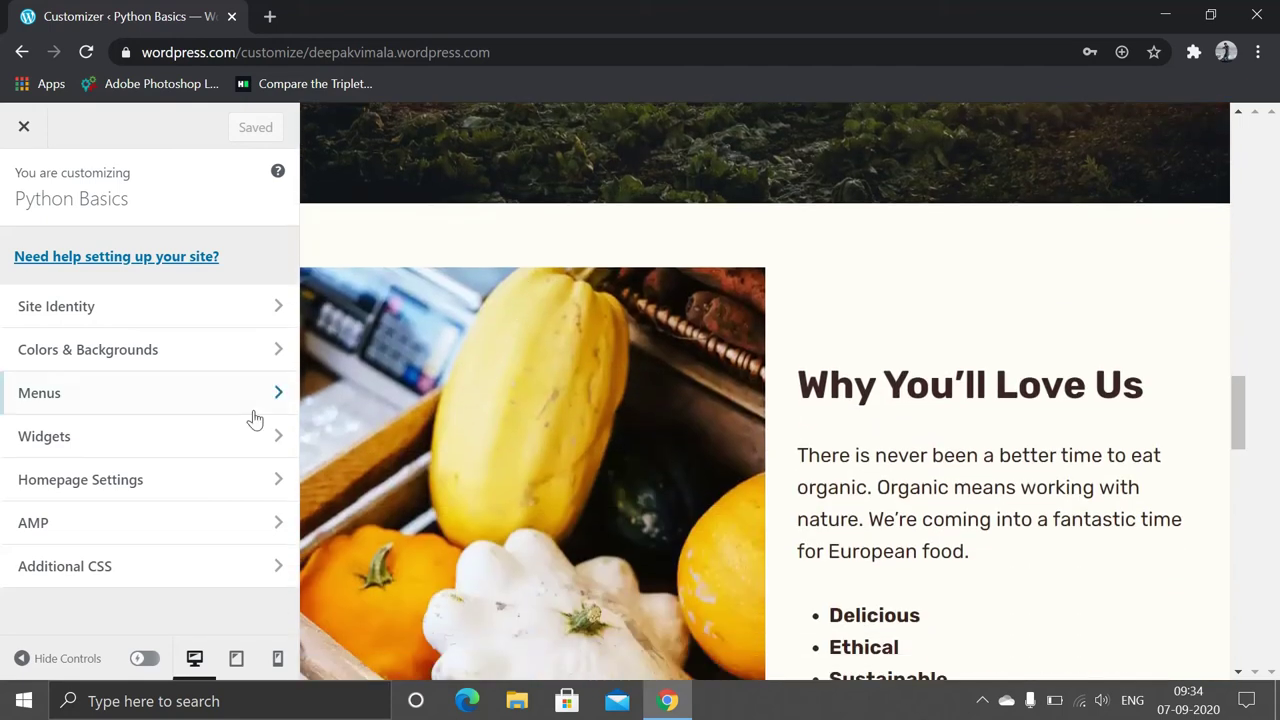
{"action": "left_click", "coordinate": [217, 356]}
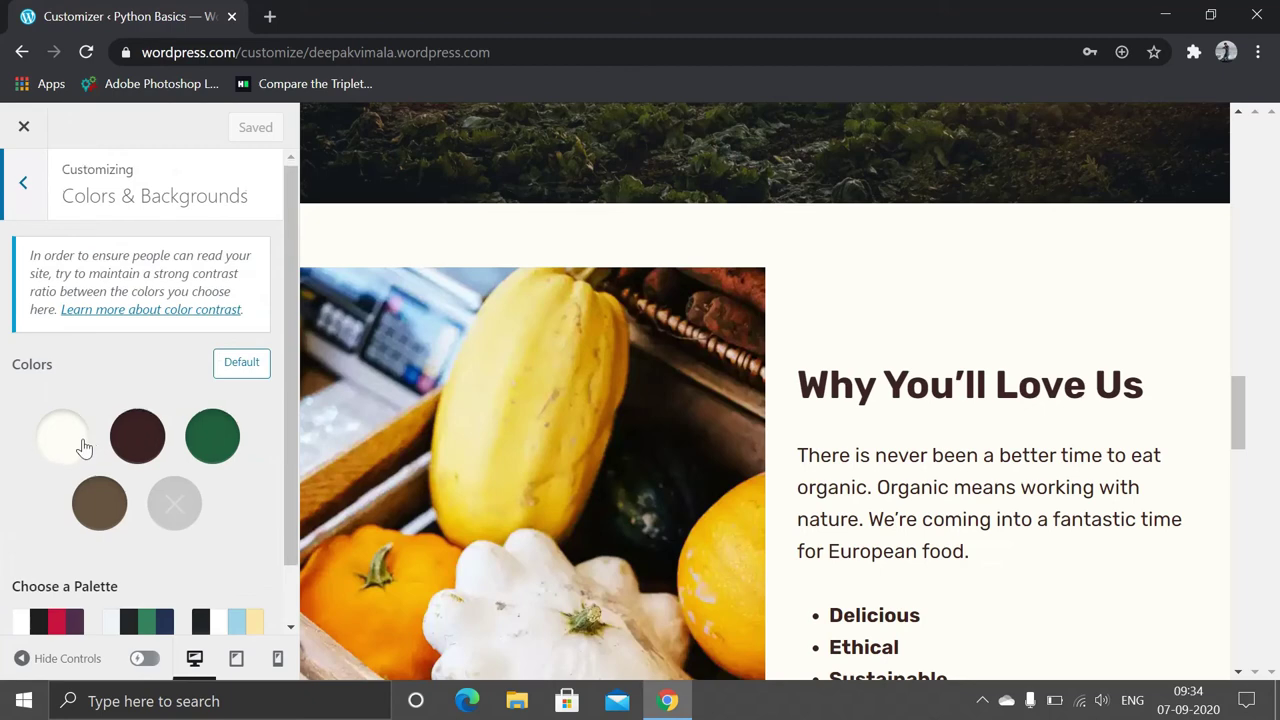
Look over the Colors & Backgrounds options and the Menus settings, and close the customizer
{"action": "scroll", "coordinate": [84, 447], "scroll_direction": "down", "scroll_amount": 1}
{"action": "scroll", "coordinate": [84, 447], "scroll_direction": "up", "scroll_amount": 1}
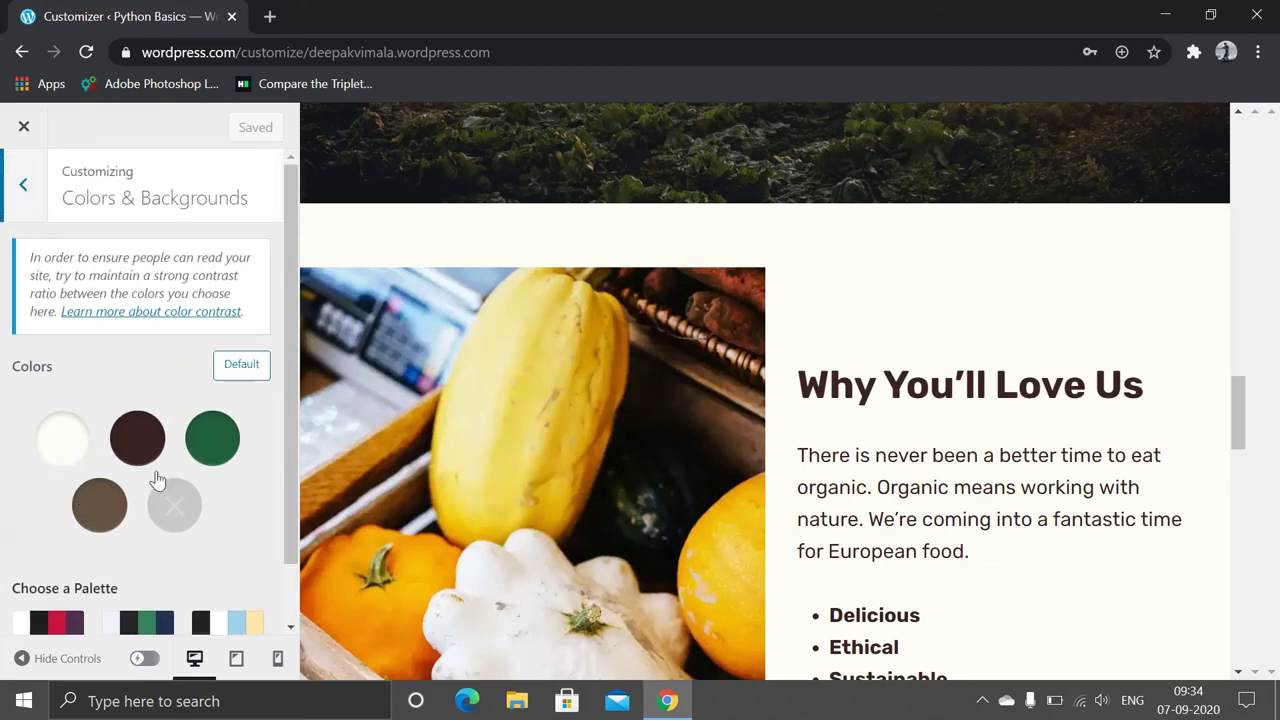
{"action": "left_click", "coordinate": [21, 189]}
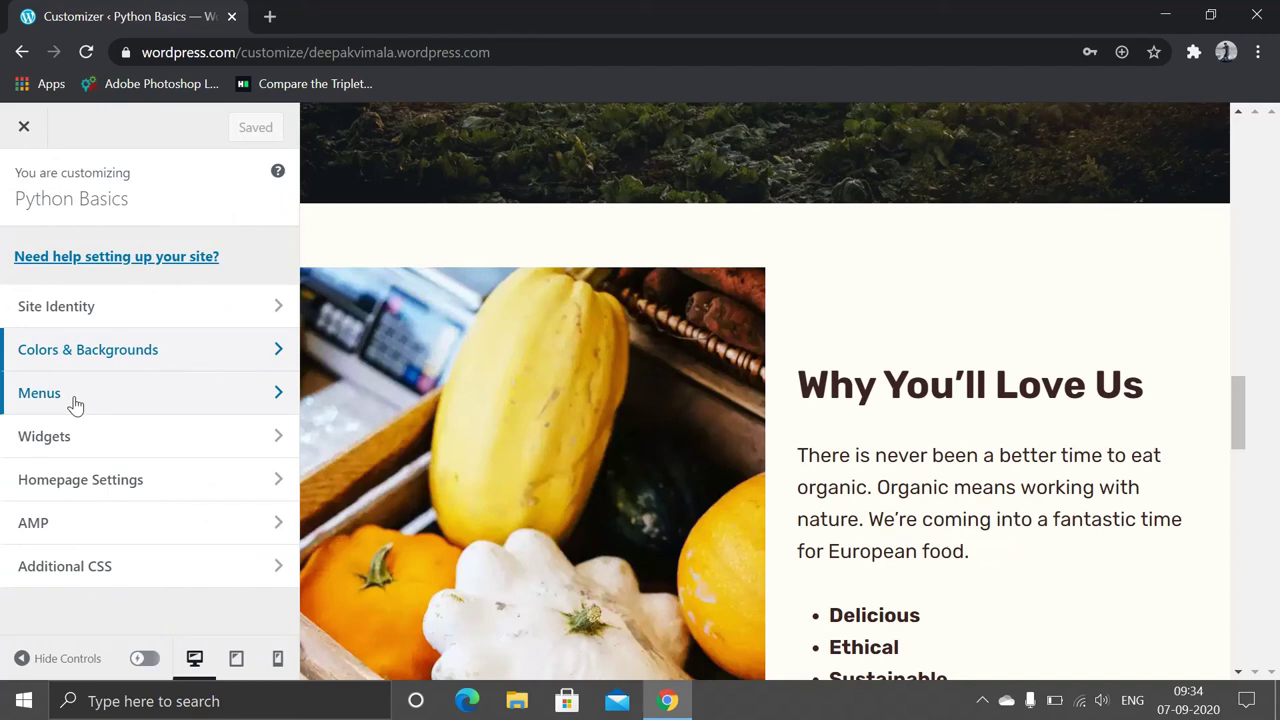
{"action": "left_click", "coordinate": [46, 398]}
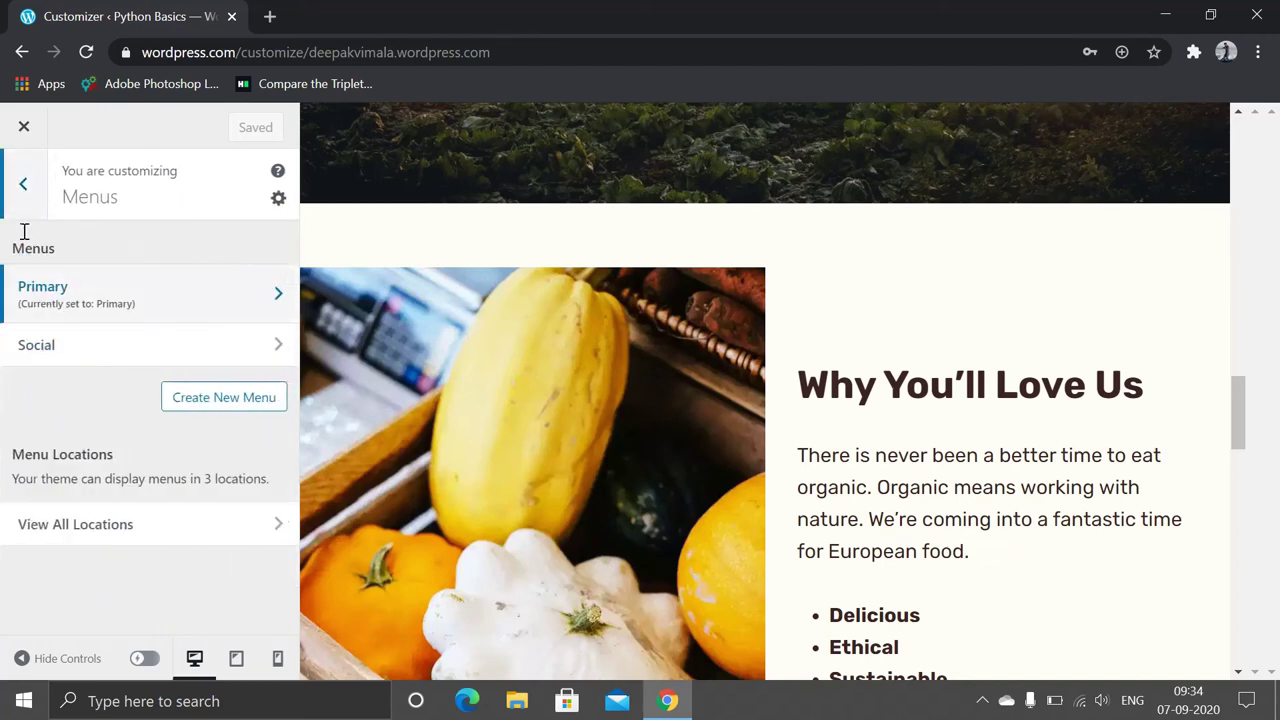
{"action": "left_click", "coordinate": [20, 128]}
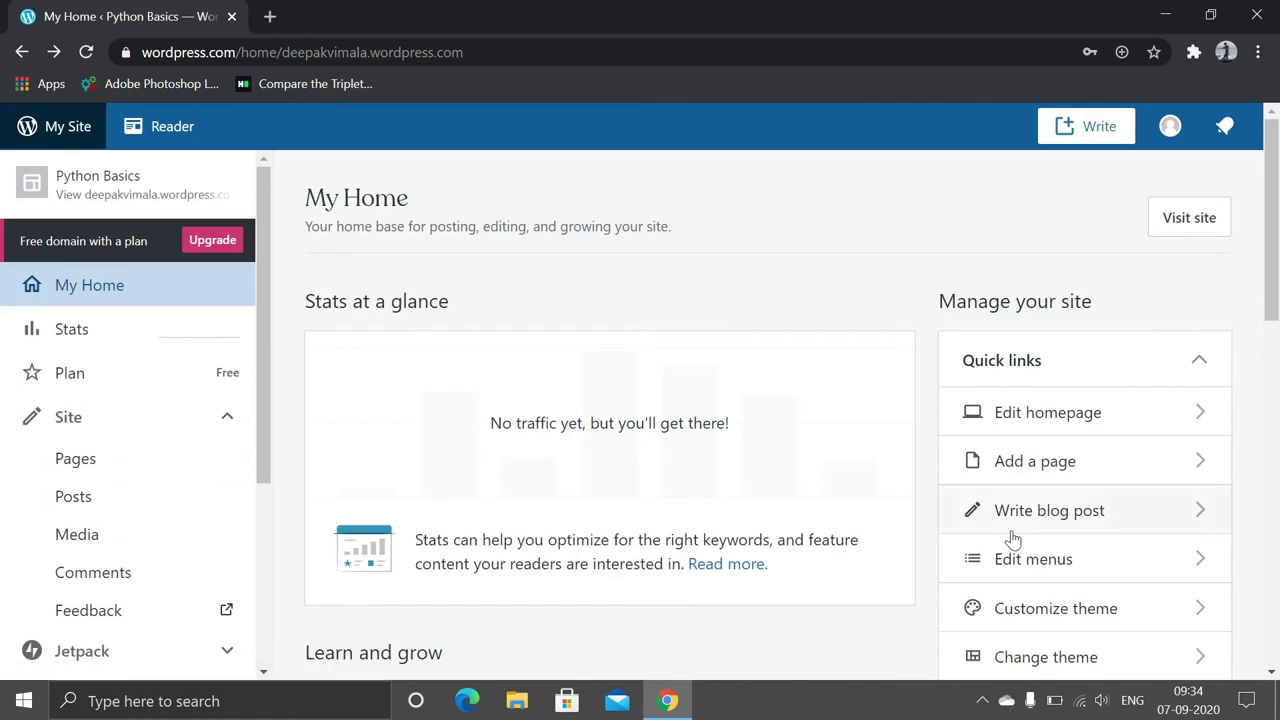
Reopen the theme customizer, look over the widgets that can be added to the footer, and close the customizer
{"action": "left_click", "coordinate": [1035, 626]}
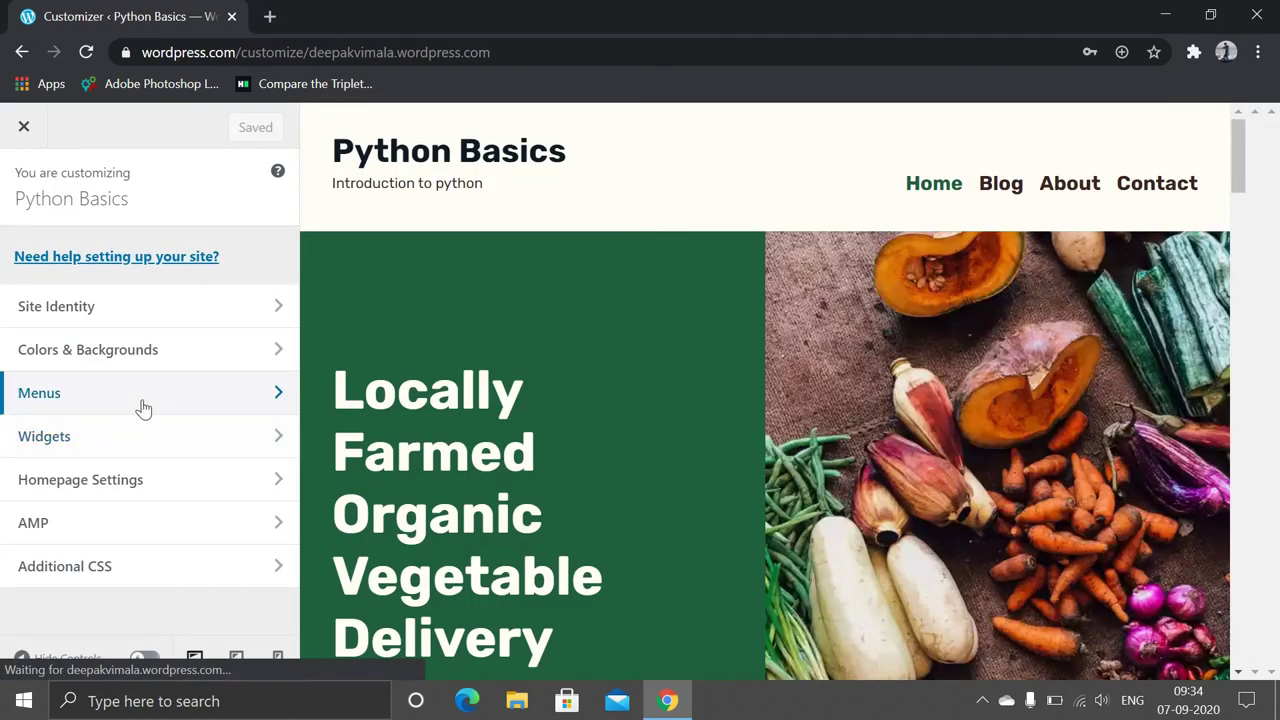
{"action": "left_click", "coordinate": [113, 439]}
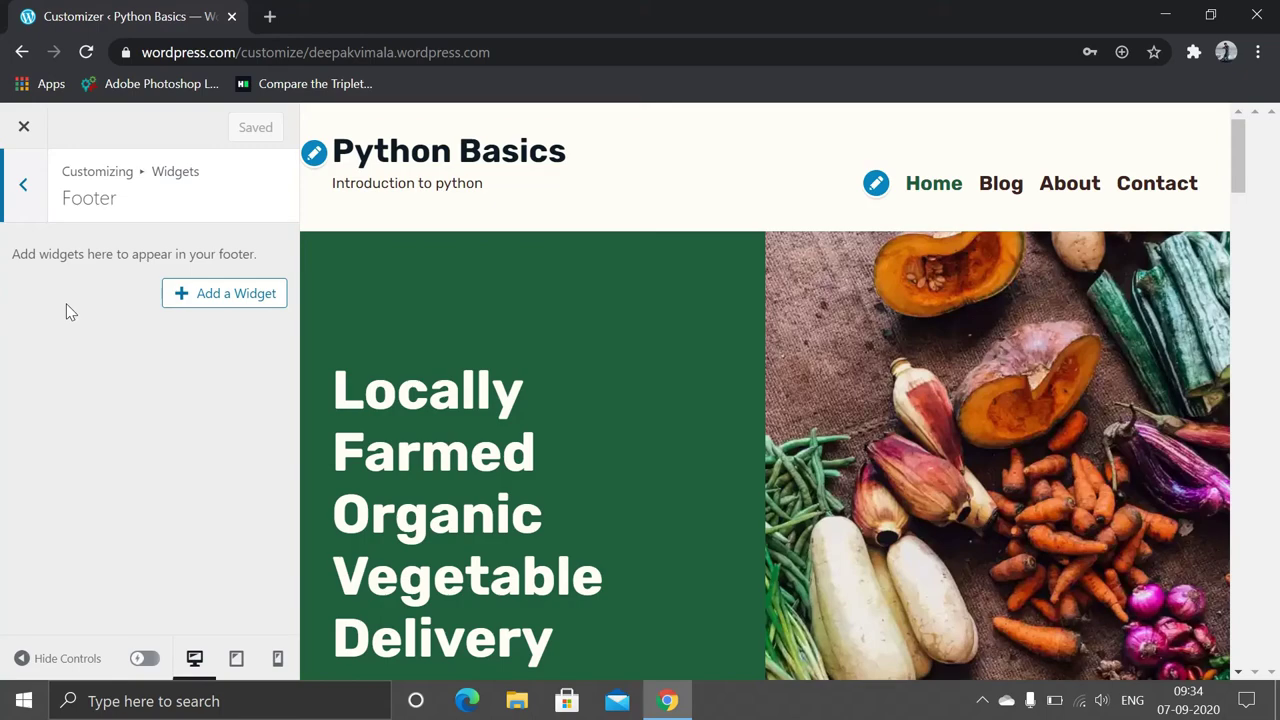
{"action": "left_click", "coordinate": [222, 300]}
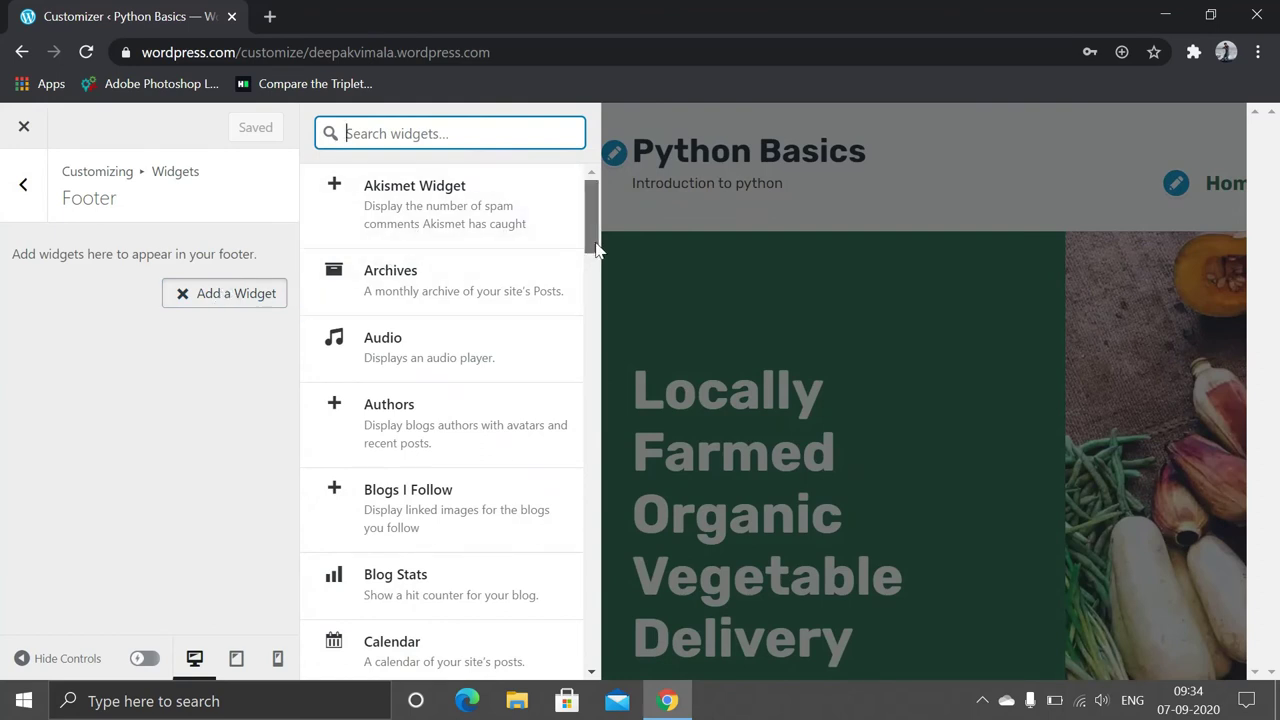
{"action": "left_click_drag", "start_coordinate": [595, 250], "coordinate": [591, 528]}
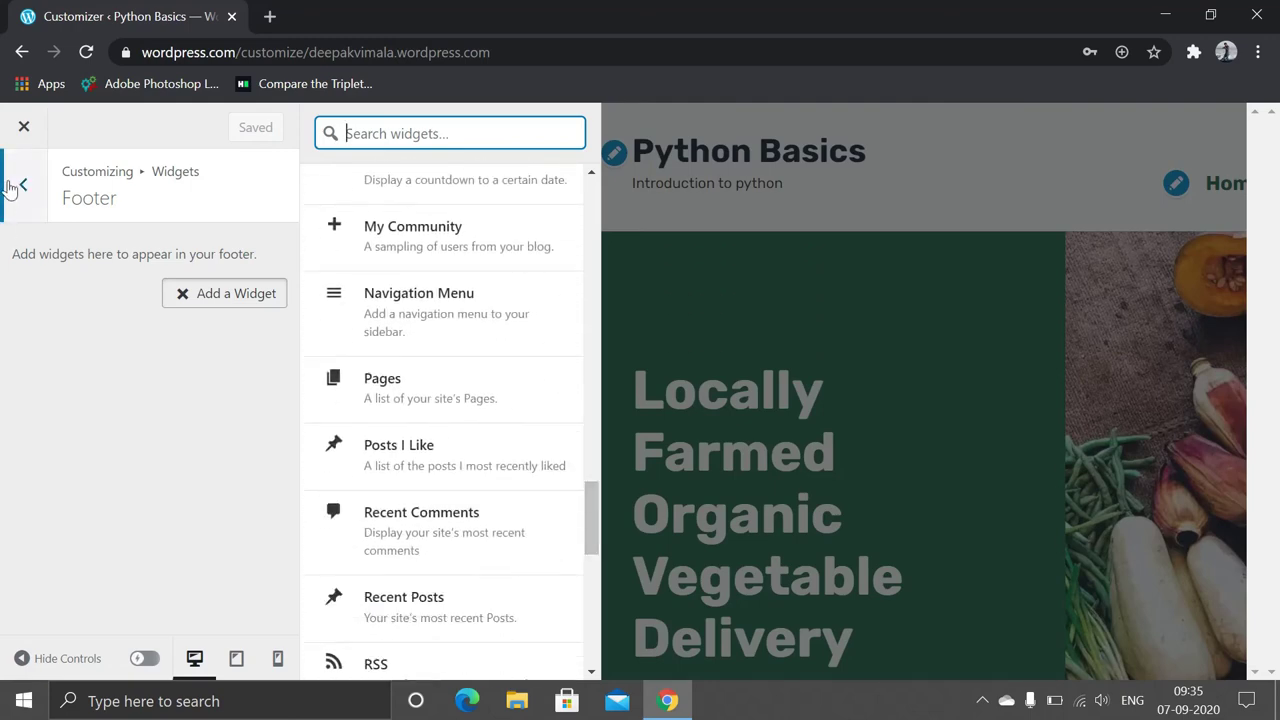
{"action": "left_click", "coordinate": [22, 130]}
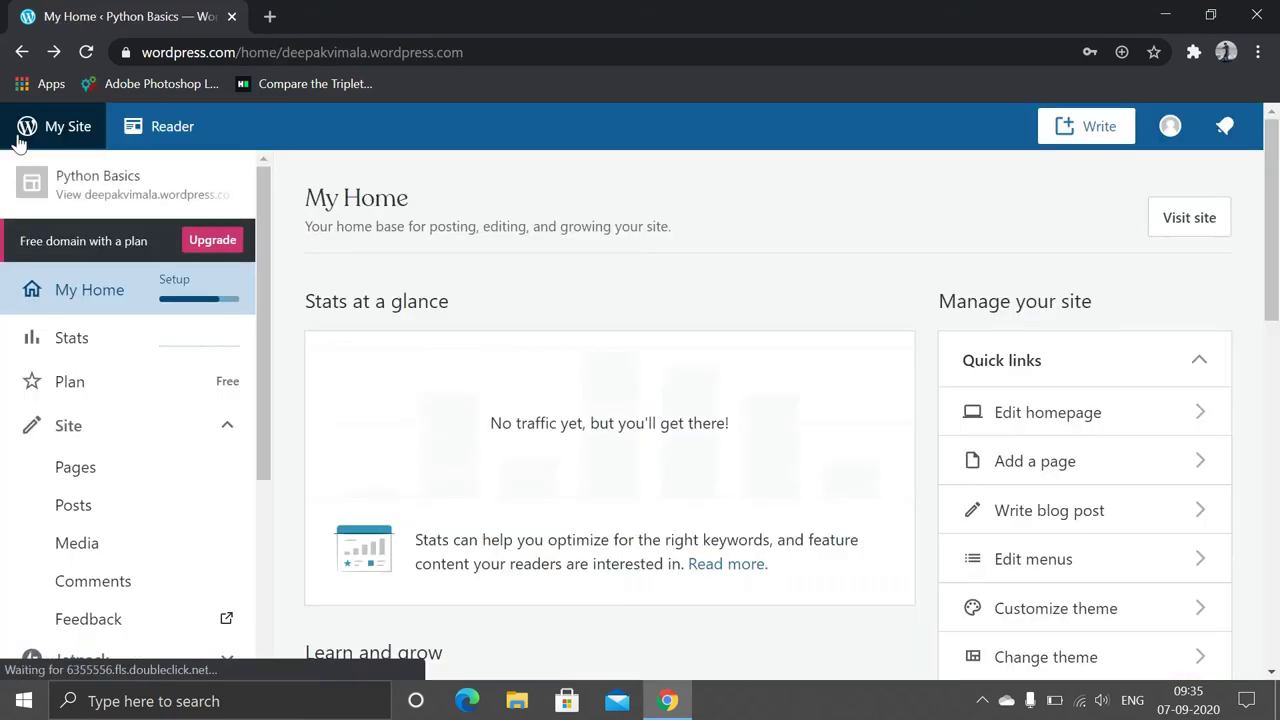
Revisit the customizer's list of settings sections, and open the page for changing the site's theme
{"action": "left_click", "coordinate": [1084, 612]}
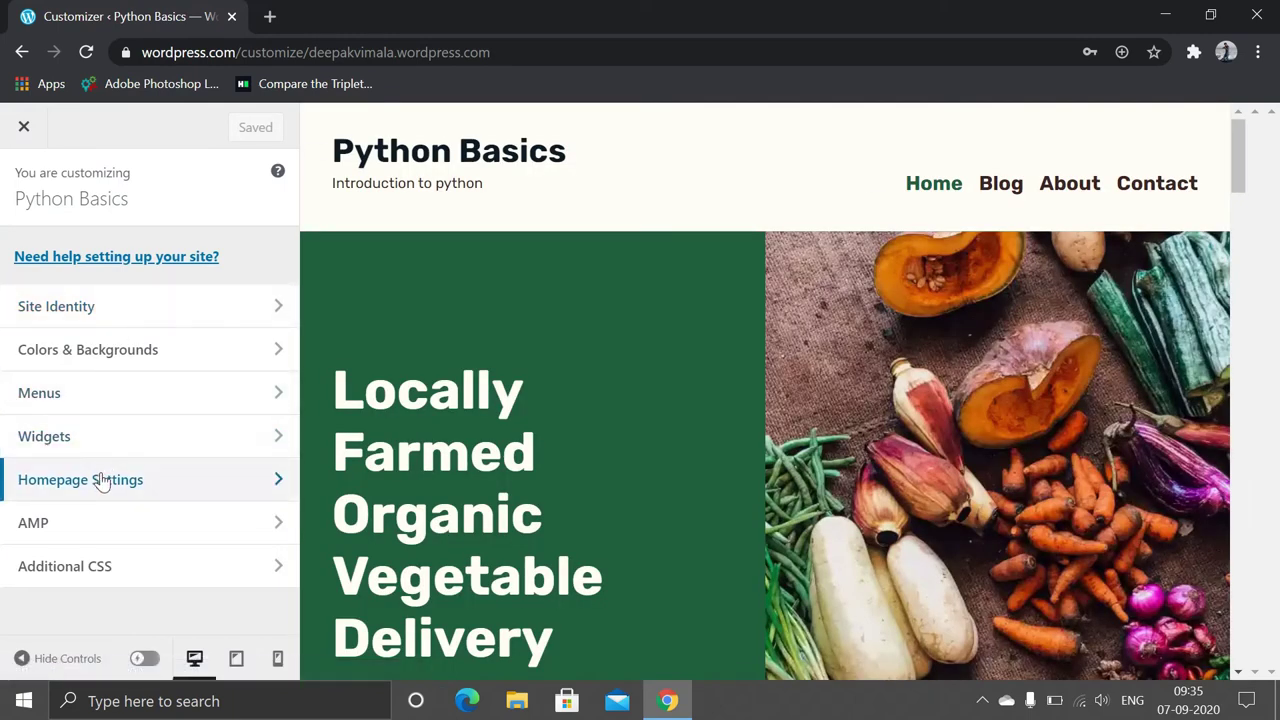
{"action": "left_click", "coordinate": [25, 125]}
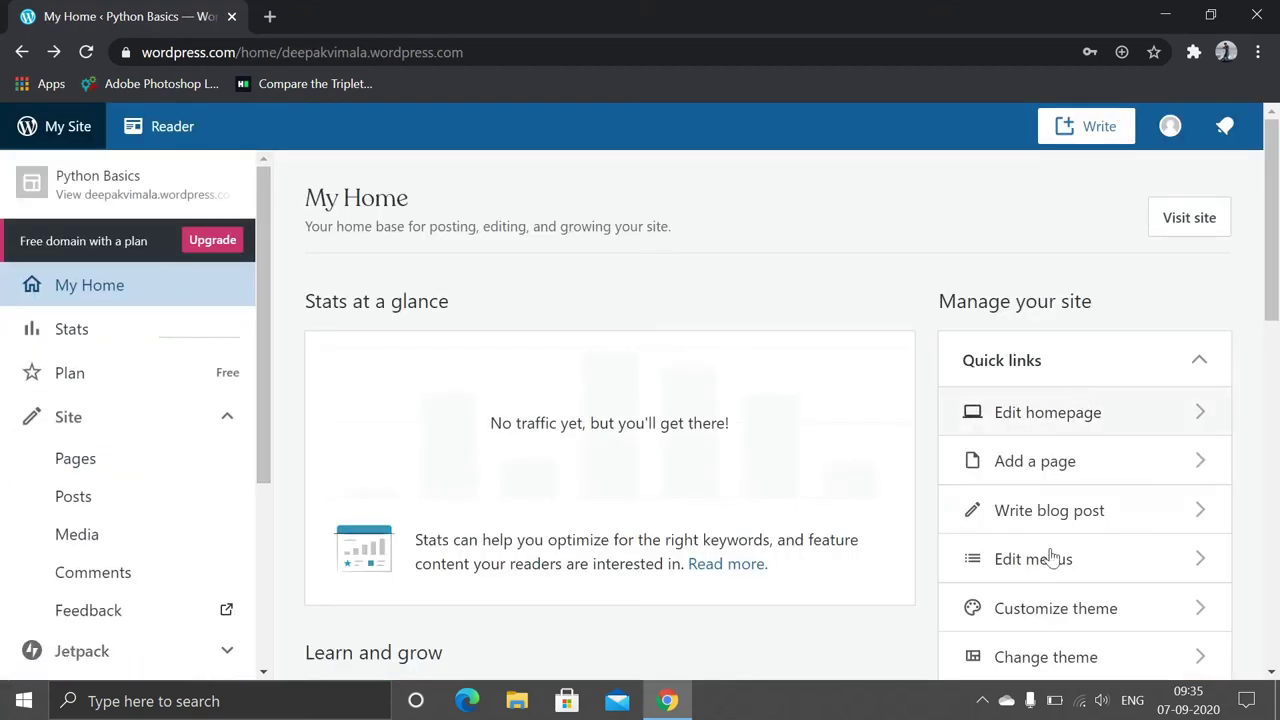
{"action": "scroll", "coordinate": [1050, 602], "scroll_direction": "down", "scroll_amount": 1}
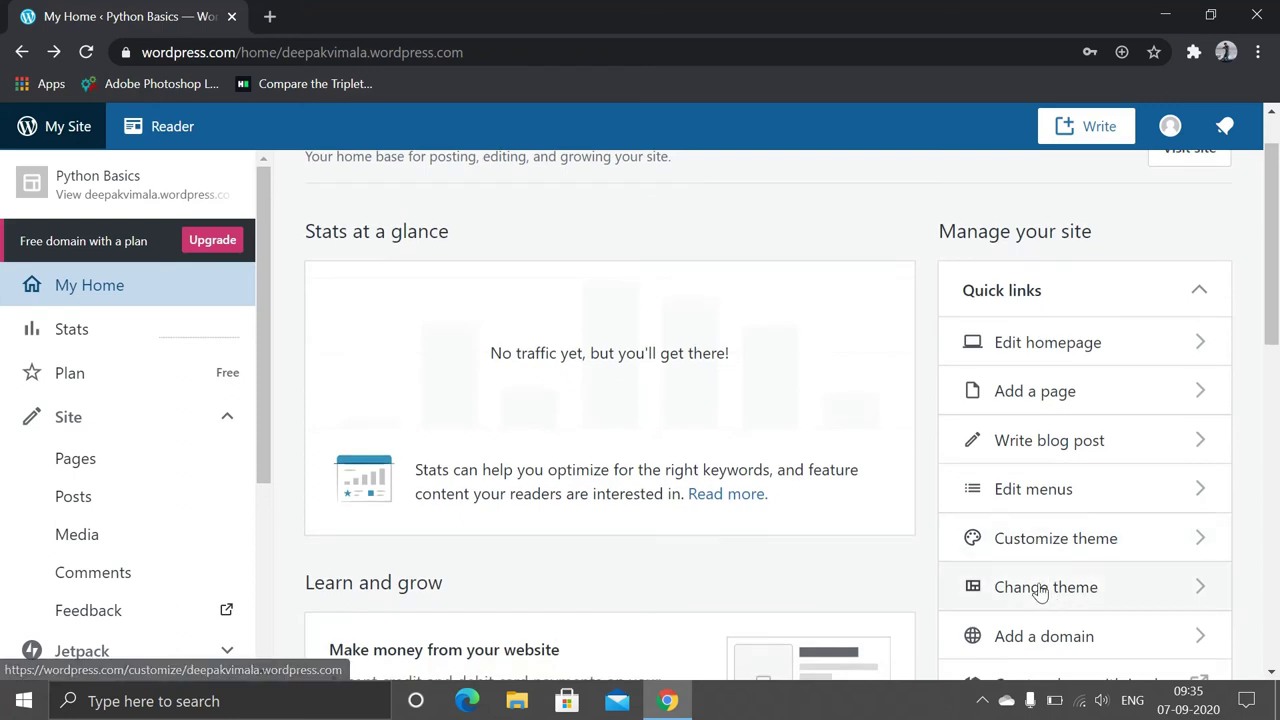
{"action": "left_click", "coordinate": [1040, 590]}
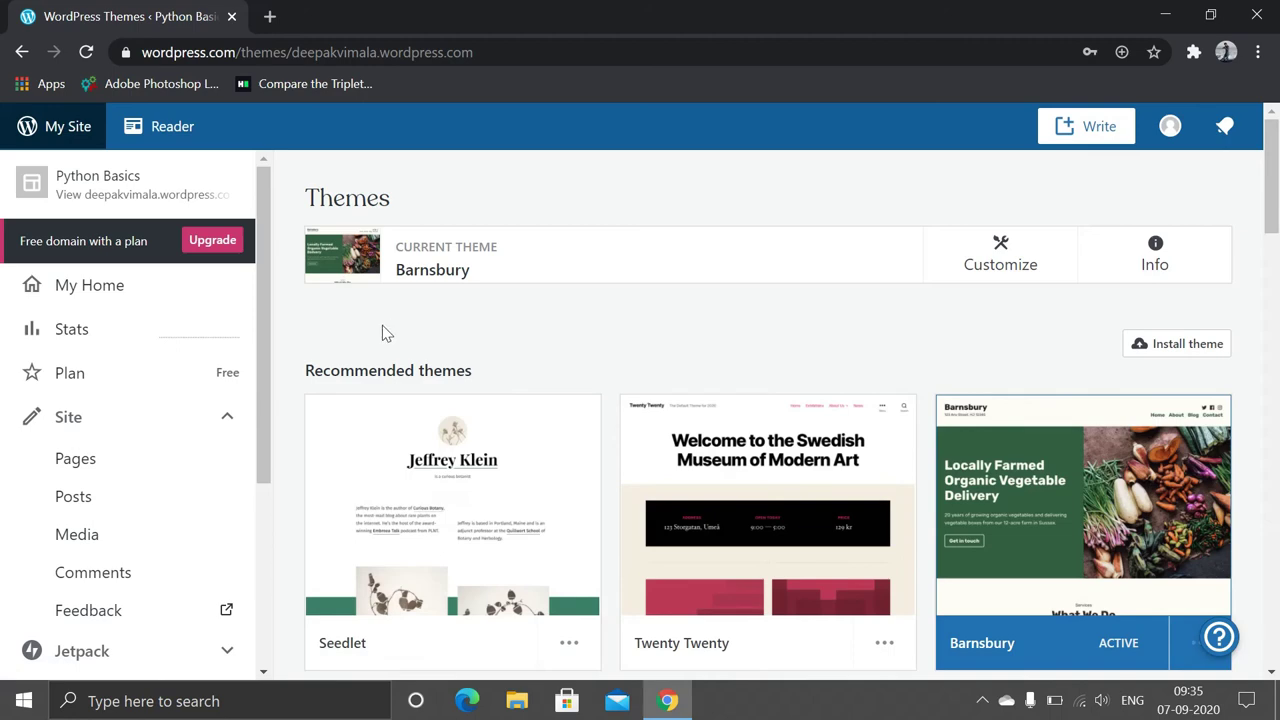
Examine the recommended themes from Seedlet and Twenty Twenty through to Brompton and Redhill
{"action": "scroll", "coordinate": [385, 333], "scroll_direction": "down", "scroll_amount": 2}
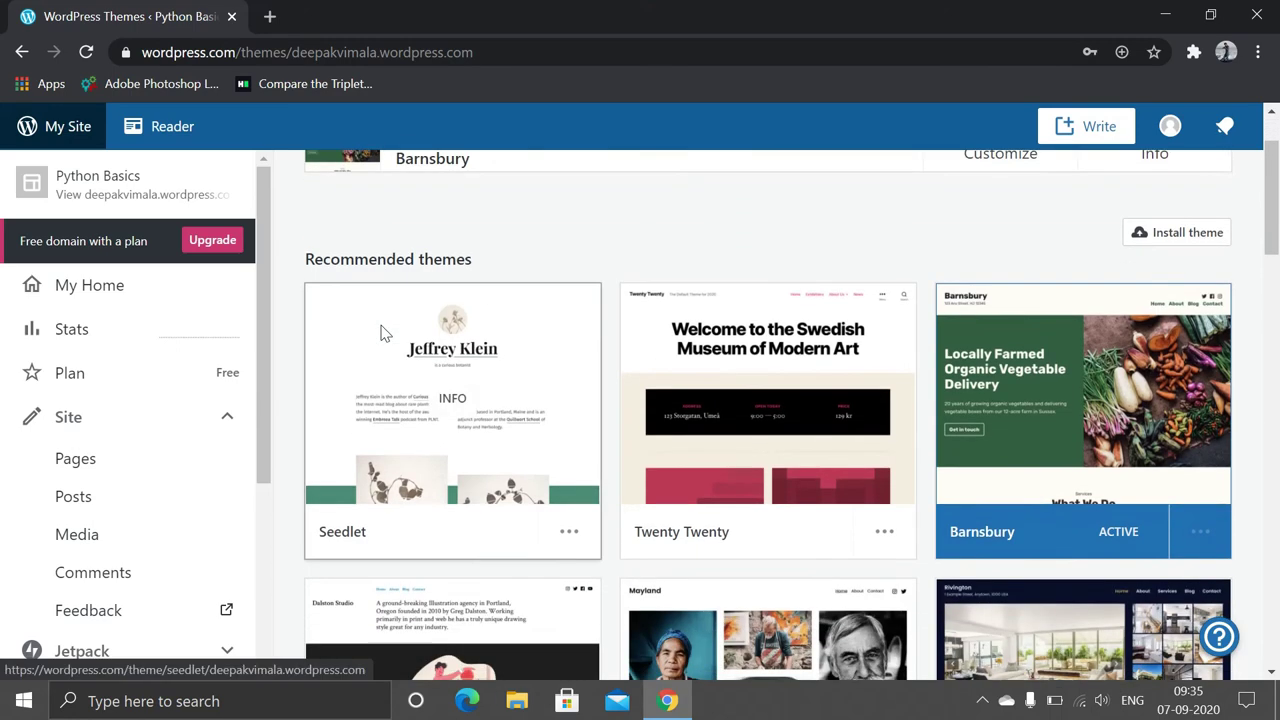
{"action": "scroll", "coordinate": [385, 333], "scroll_direction": "down", "scroll_amount": 2}
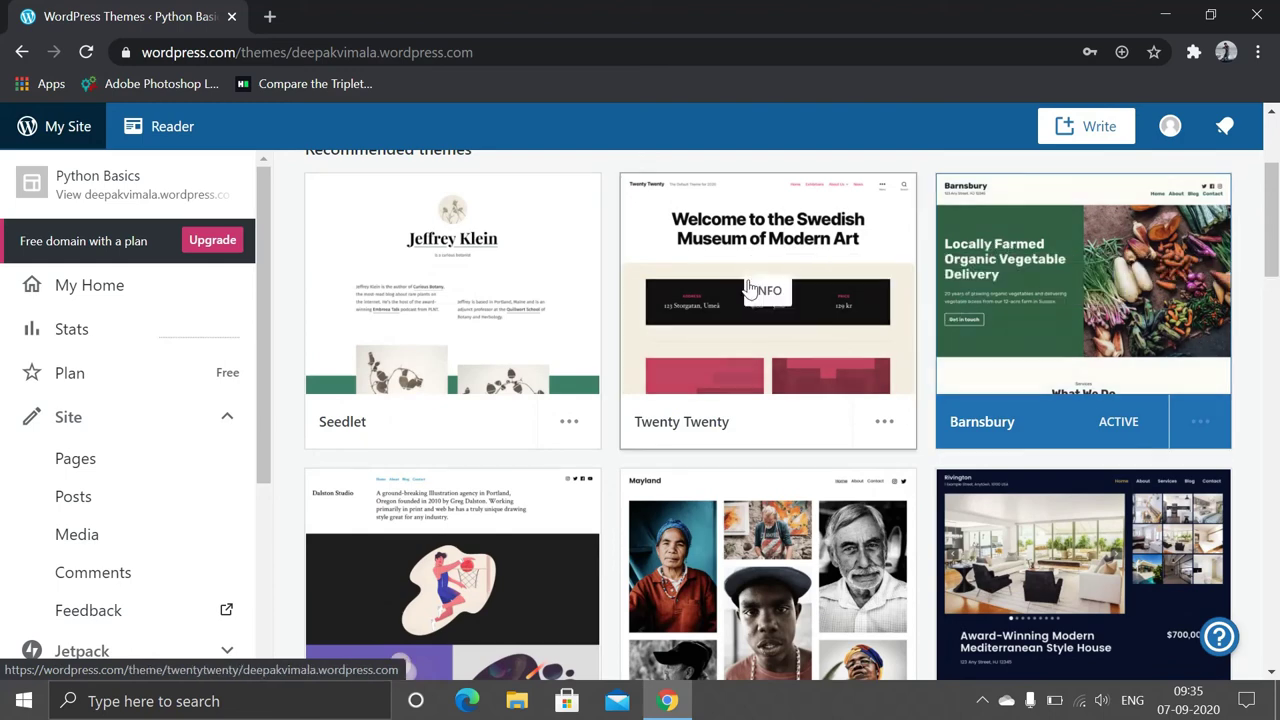
{"action": "scroll", "coordinate": [749, 289], "scroll_direction": "down", "scroll_amount": 1}
{"action": "scroll", "coordinate": [749, 289], "scroll_direction": "down", "scroll_amount": 1}
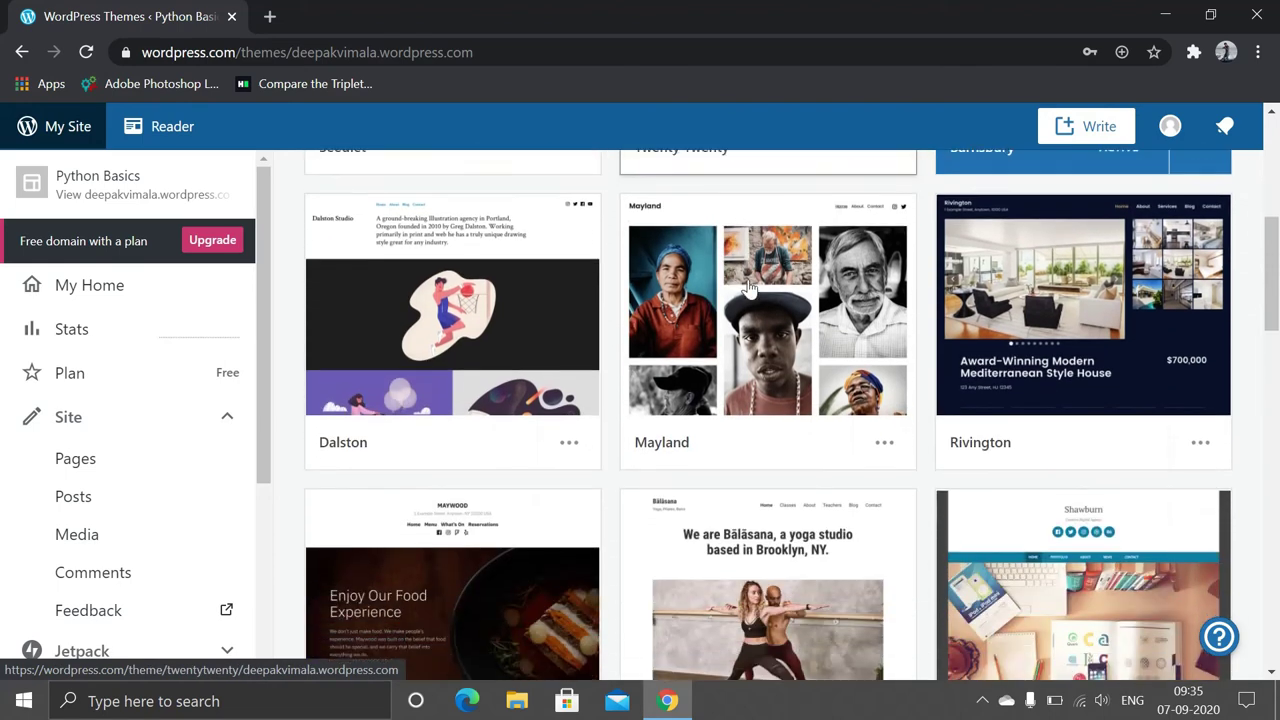
{"action": "scroll", "coordinate": [749, 289], "scroll_direction": "down", "scroll_amount": 1}
{"action": "scroll", "coordinate": [749, 289], "scroll_direction": "down", "scroll_amount": 1}
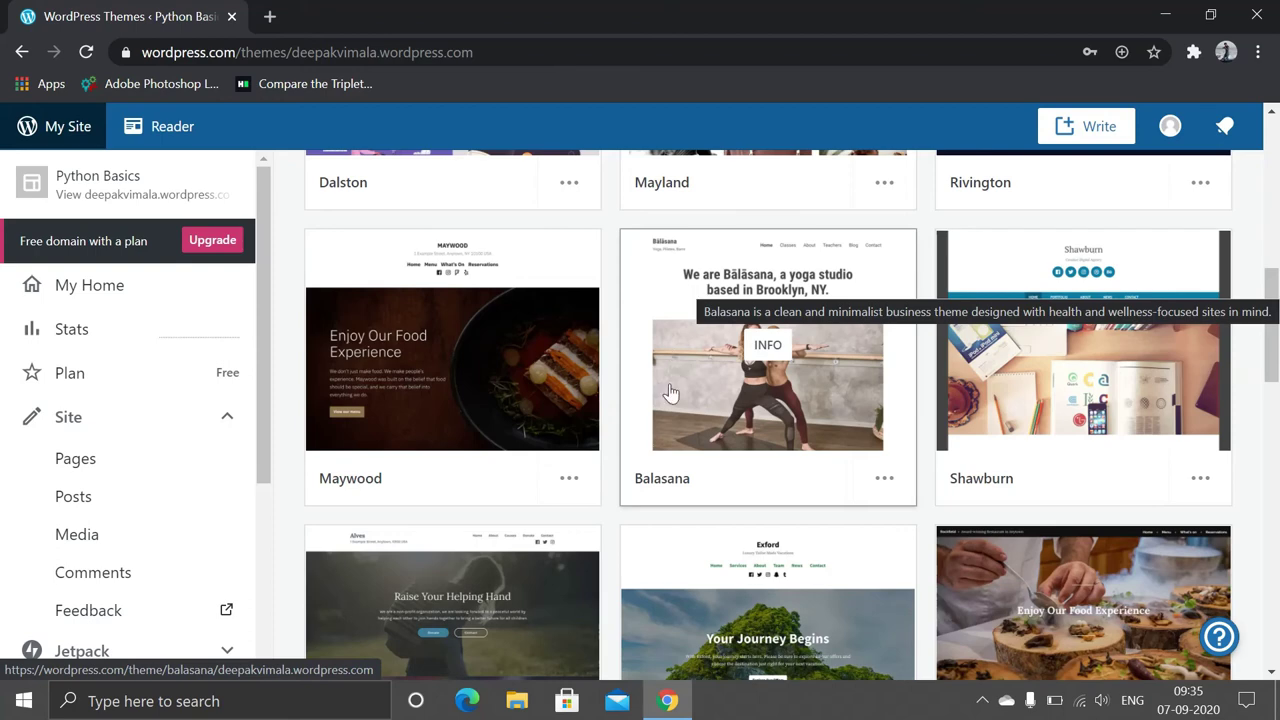
{"action": "scroll", "coordinate": [670, 392], "scroll_direction": "down", "scroll_amount": 5}
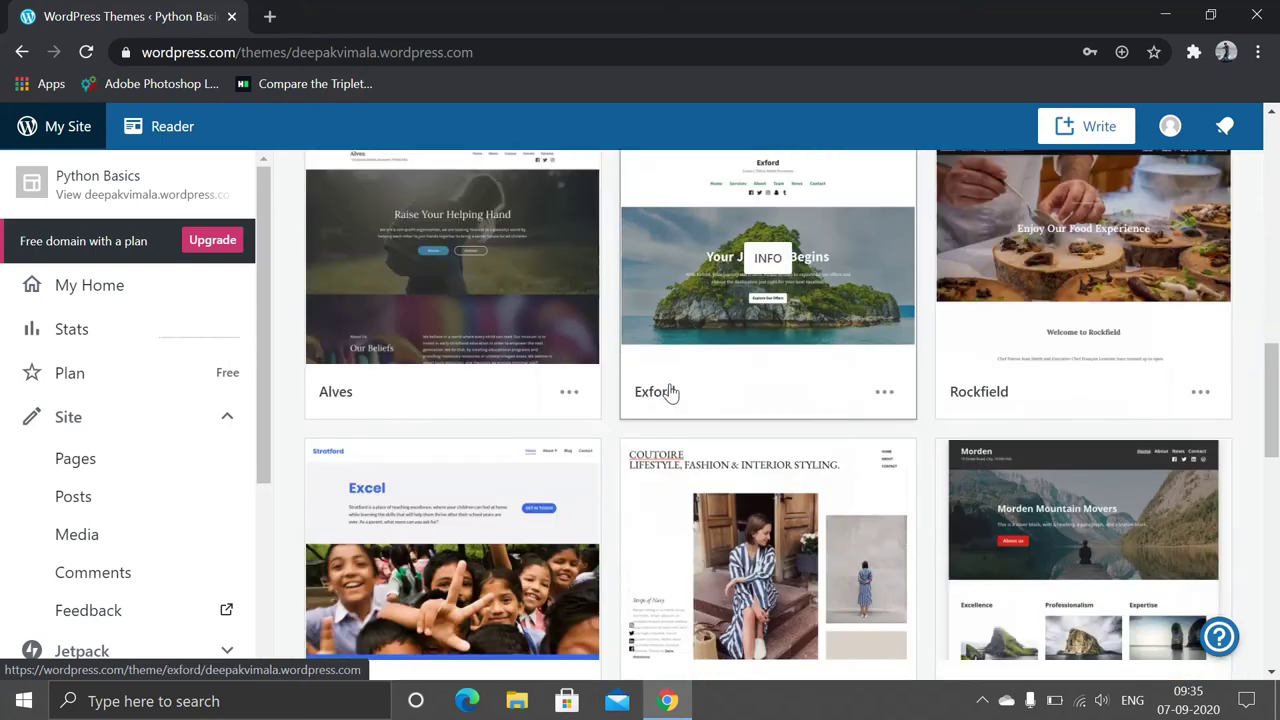
{"action": "scroll", "coordinate": [670, 392], "scroll_direction": "down", "scroll_amount": 4}
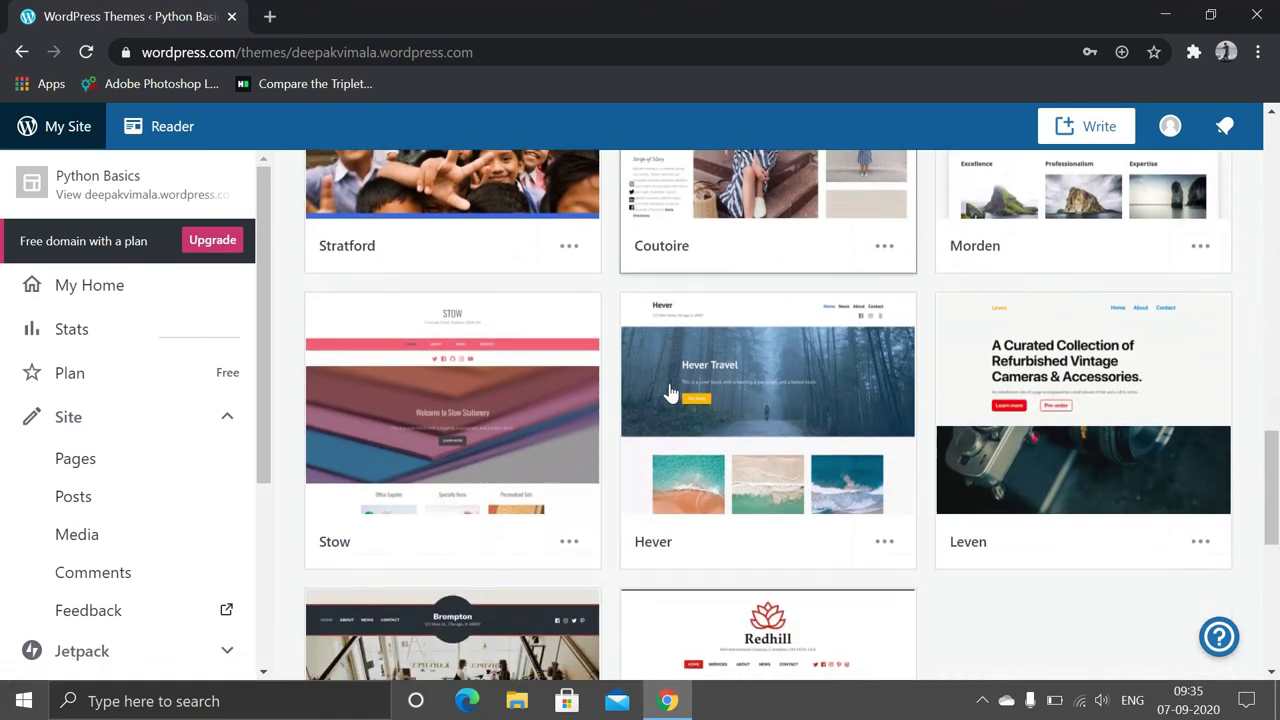
{"action": "scroll", "coordinate": [670, 392], "scroll_direction": "down", "scroll_amount": 2}
{"action": "scroll", "coordinate": [670, 393], "scroll_direction": "down", "scroll_amount": 3}
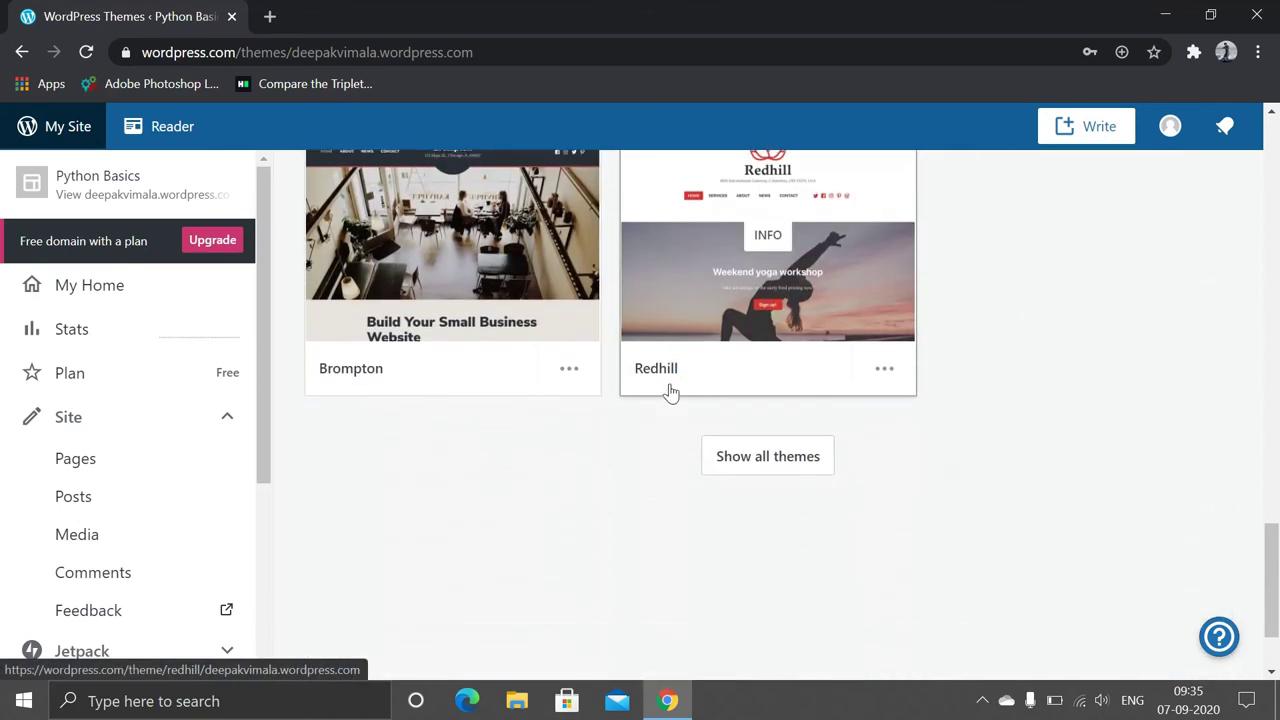
{"action": "scroll", "coordinate": [670, 393], "scroll_direction": "up", "scroll_amount": 8}
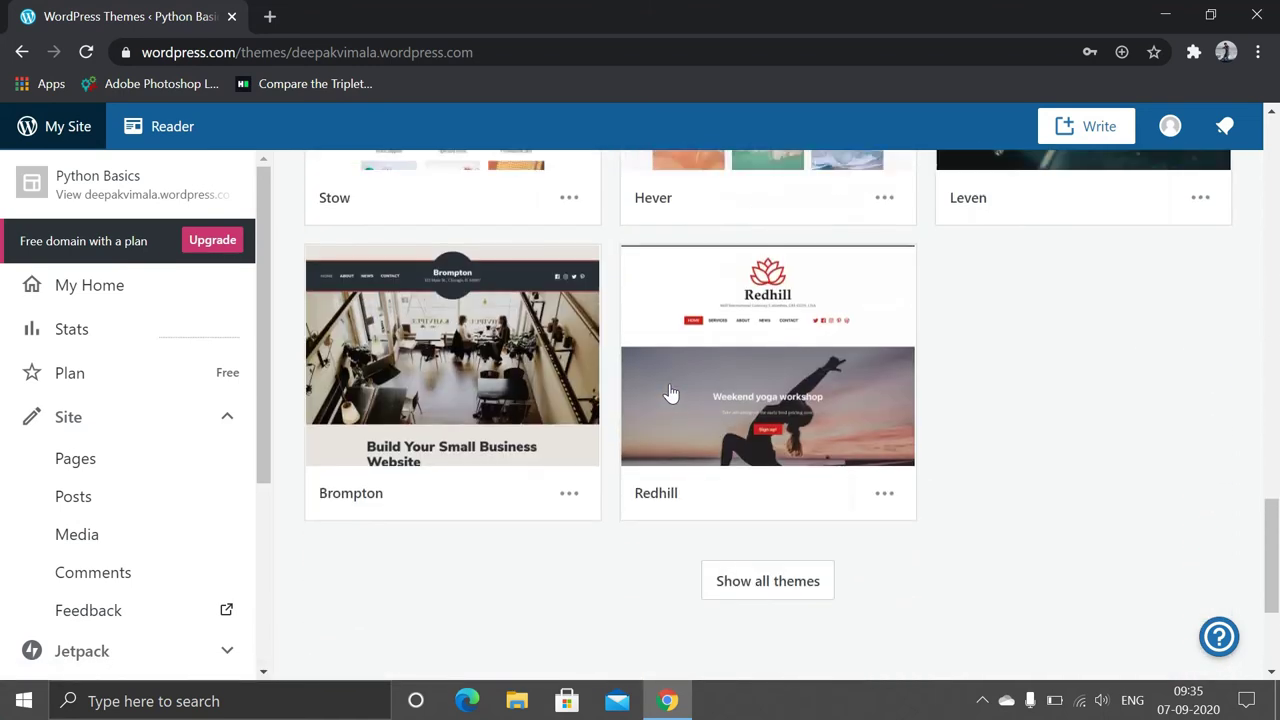
{"action": "scroll", "coordinate": [670, 393], "scroll_direction": "up", "scroll_amount": 6}
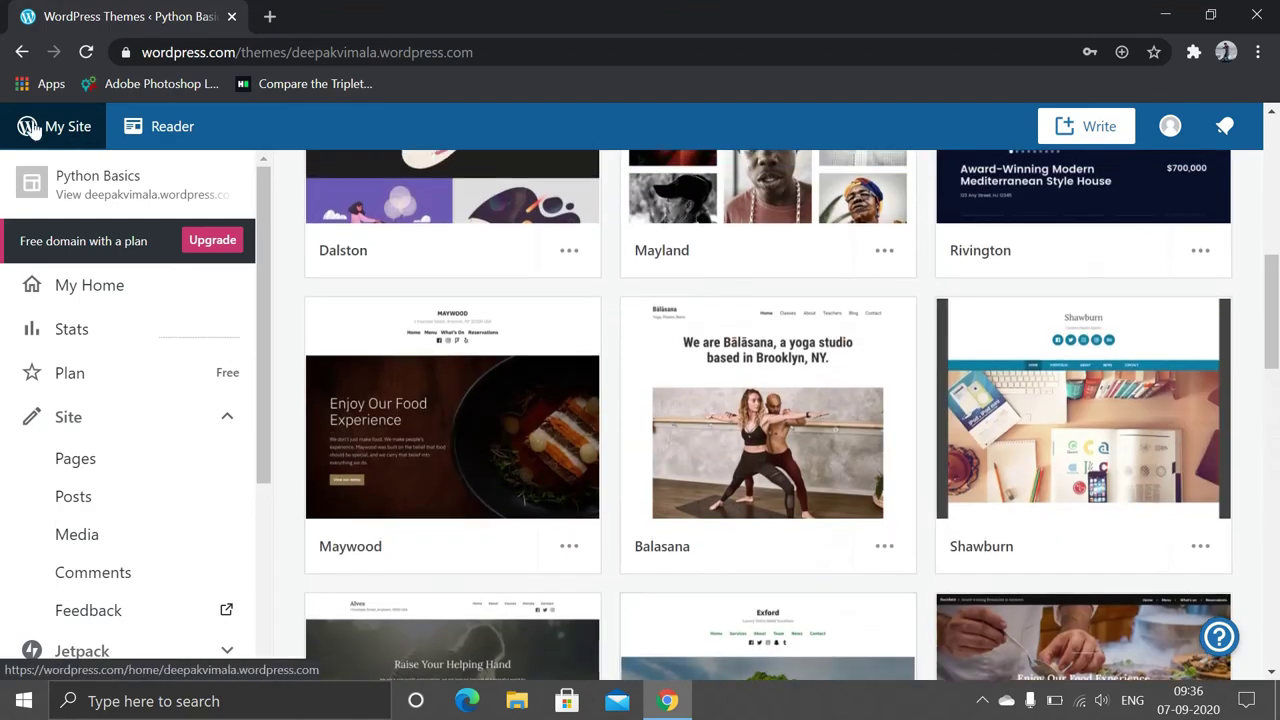
Return to My Home and open the page for adding a domain to the site
{"action": "left_click", "coordinate": [89, 288]}
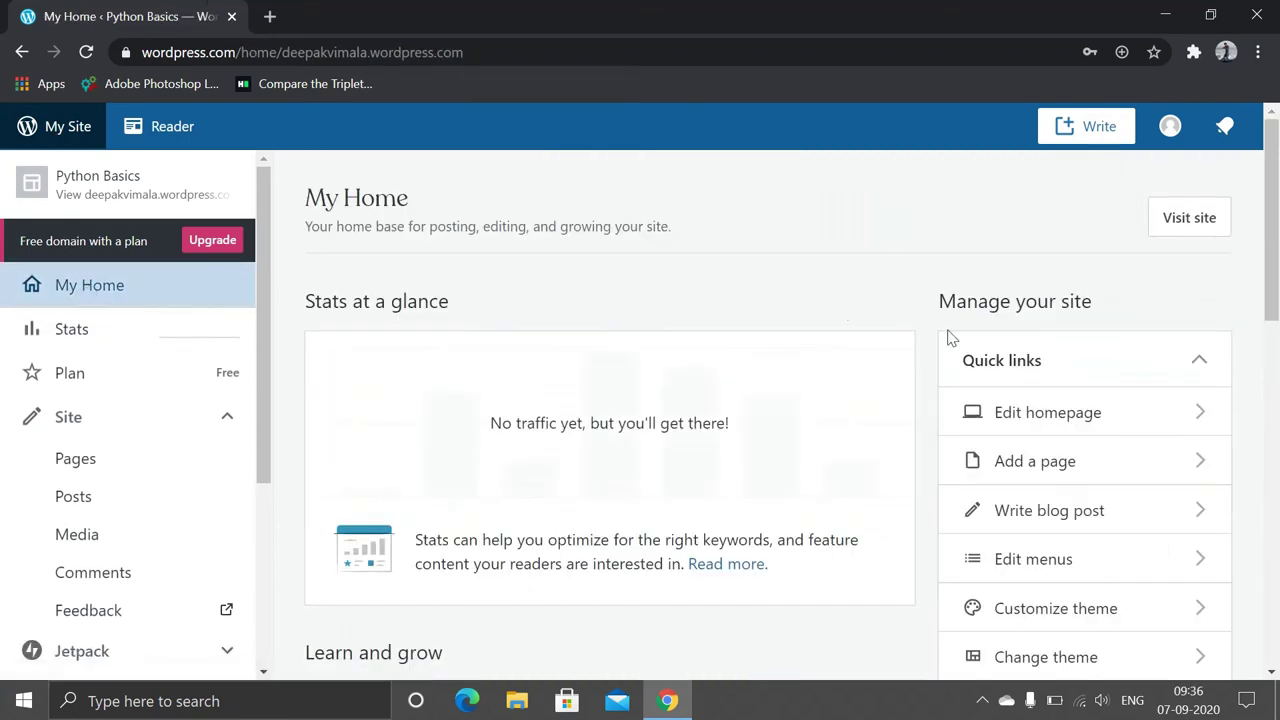
{"action": "scroll", "coordinate": [1118, 320], "scroll_direction": "down", "scroll_amount": 2}
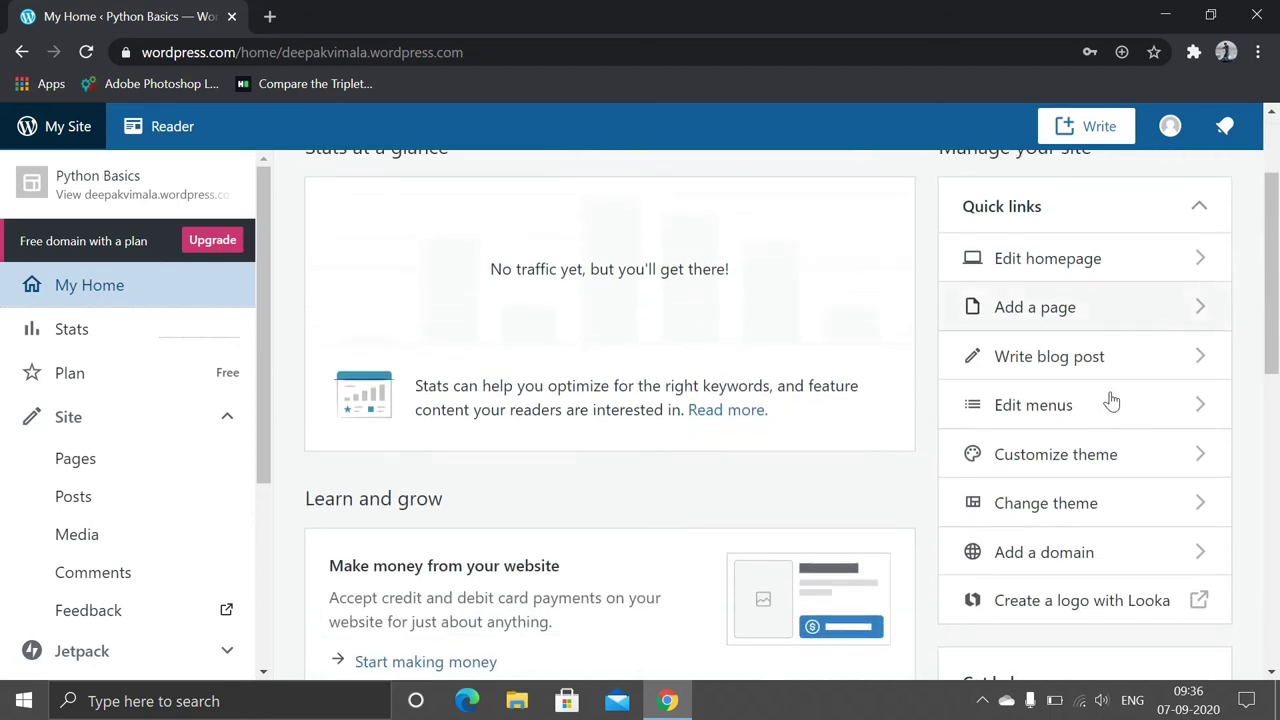
{"action": "left_click", "coordinate": [1072, 553]}
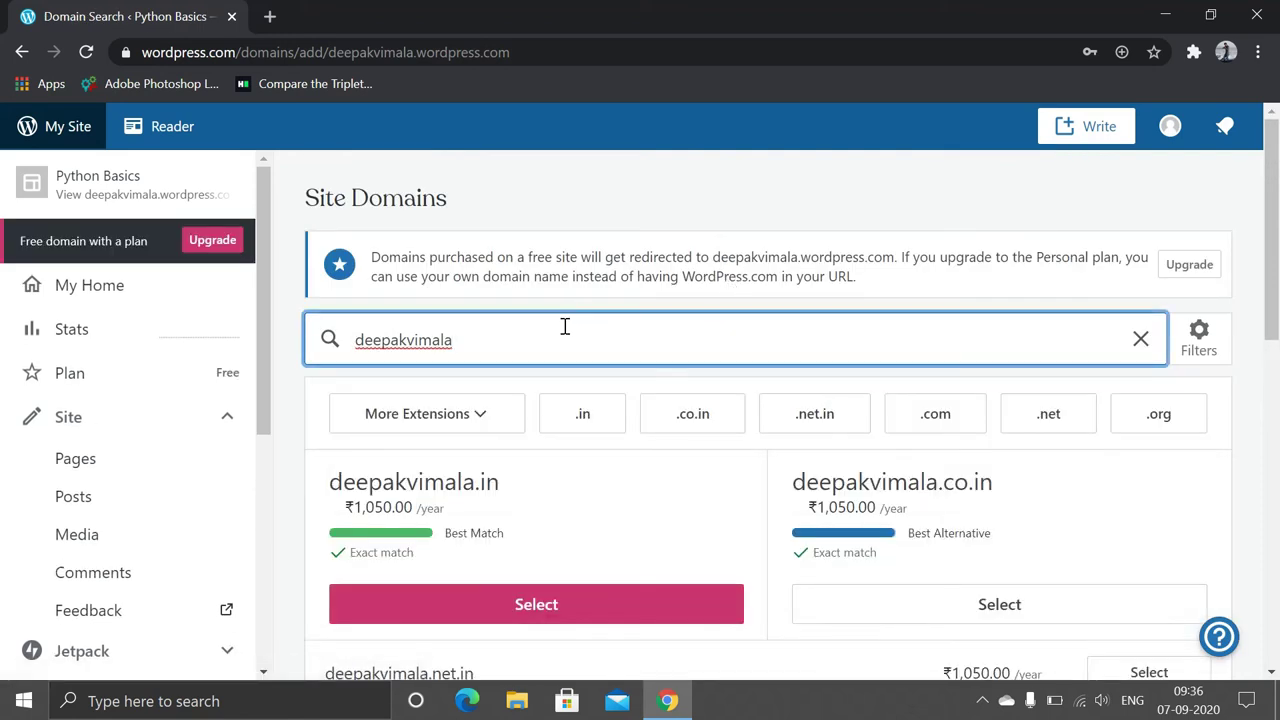
Examine the suggested domain names, their extensions and yearly prices, and return to My Home
{"action": "scroll", "coordinate": [655, 354], "scroll_direction": "down", "scroll_amount": 2}
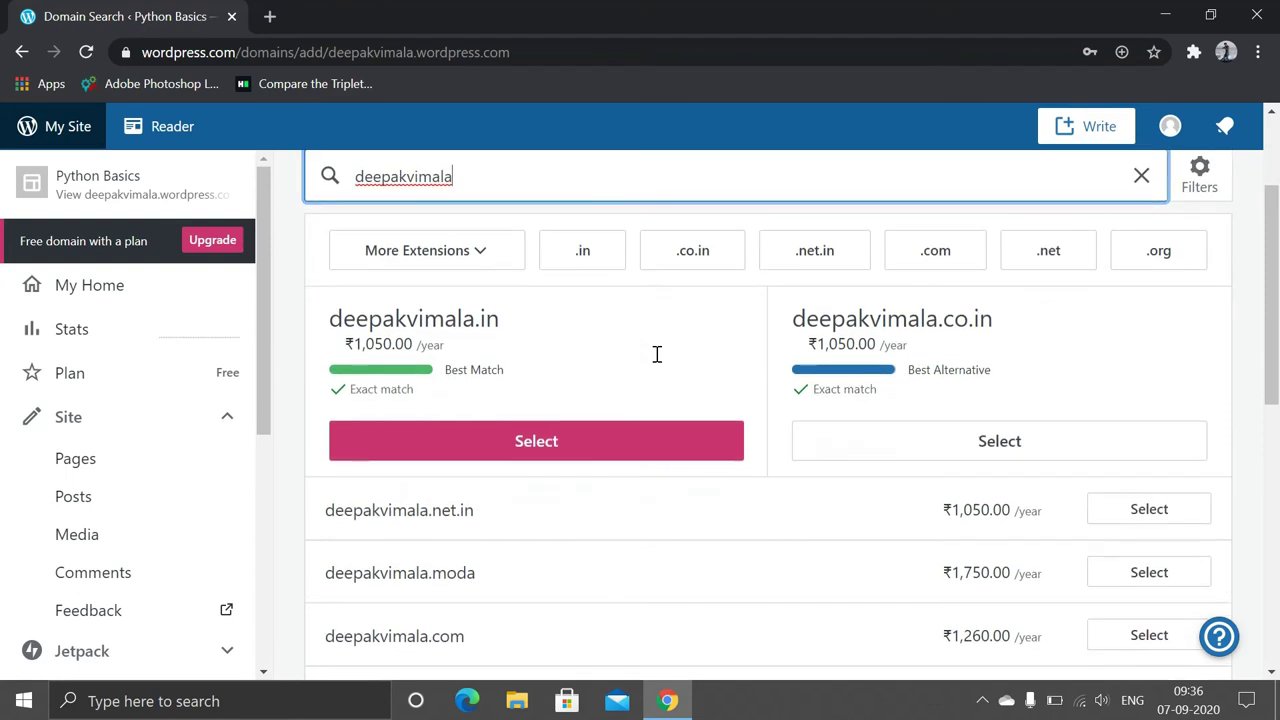
{"action": "scroll", "coordinate": [657, 354], "scroll_direction": "down", "scroll_amount": 1}
{"action": "scroll", "coordinate": [657, 354], "scroll_direction": "up", "scroll_amount": 2}
{"action": "scroll", "coordinate": [657, 354], "scroll_direction": "up", "scroll_amount": 1}
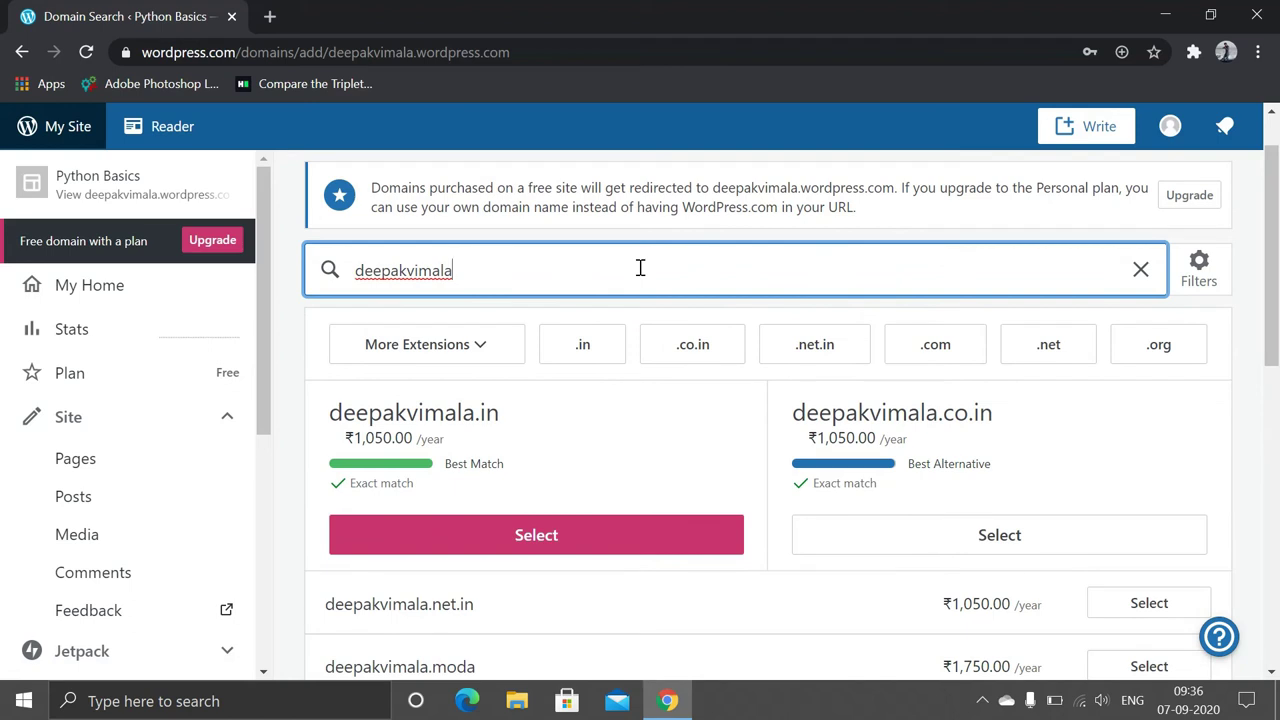
{"action": "scroll", "coordinate": [640, 267], "scroll_direction": "down", "scroll_amount": 2}
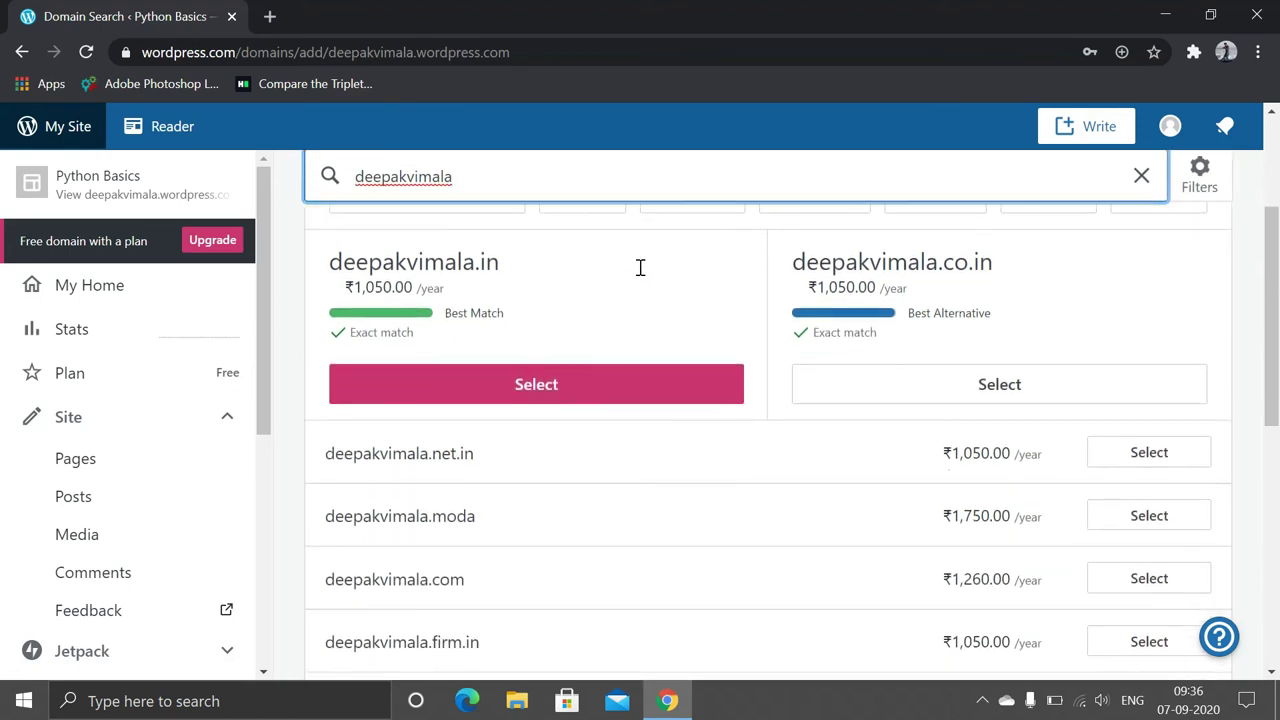
{"action": "scroll", "coordinate": [640, 267], "scroll_direction": "up", "scroll_amount": 1}
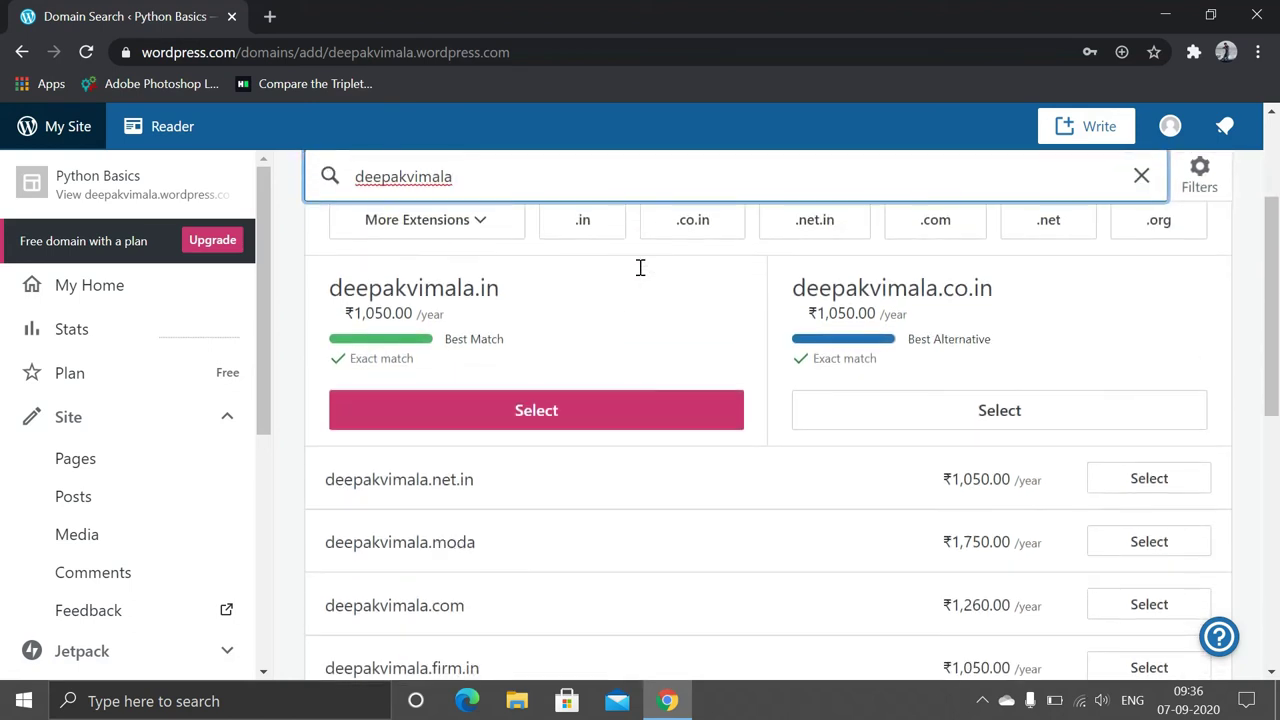
{"action": "scroll", "coordinate": [640, 267], "scroll_direction": "up", "scroll_amount": 1}
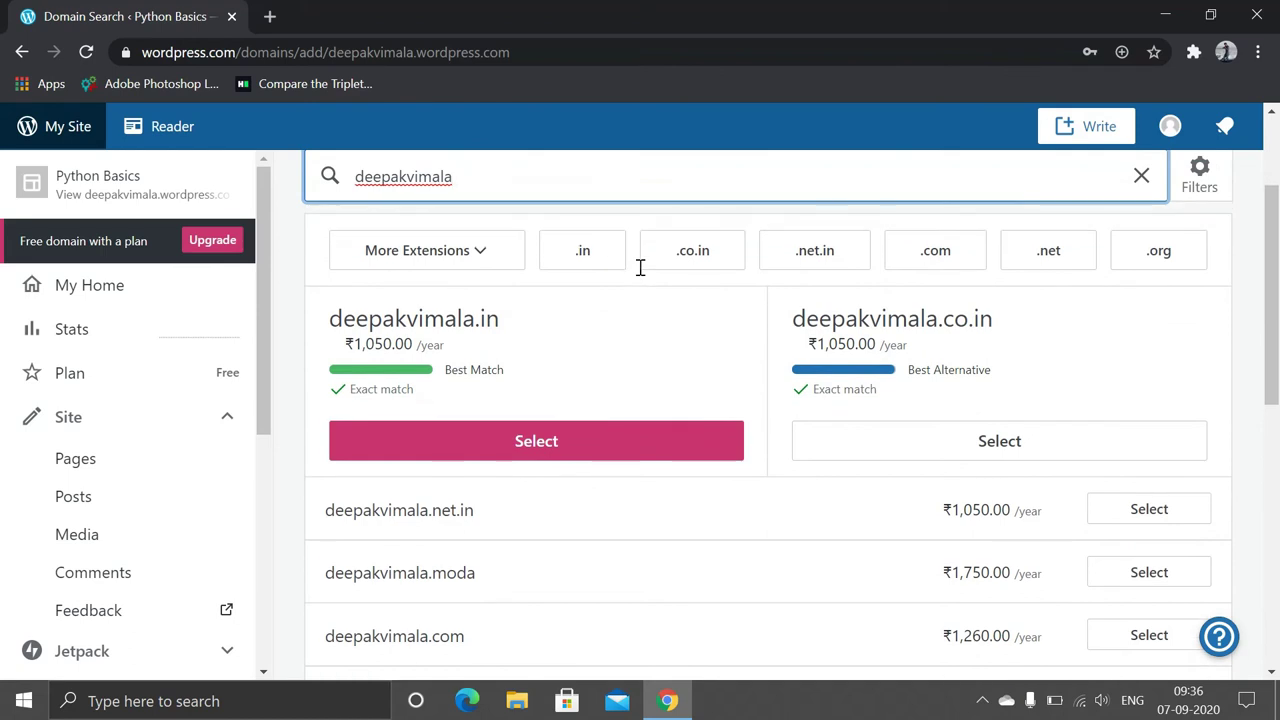
{"action": "scroll", "coordinate": [640, 267], "scroll_direction": "down", "scroll_amount": 1}
{"action": "scroll", "coordinate": [640, 267], "scroll_direction": "up", "scroll_amount": 1}
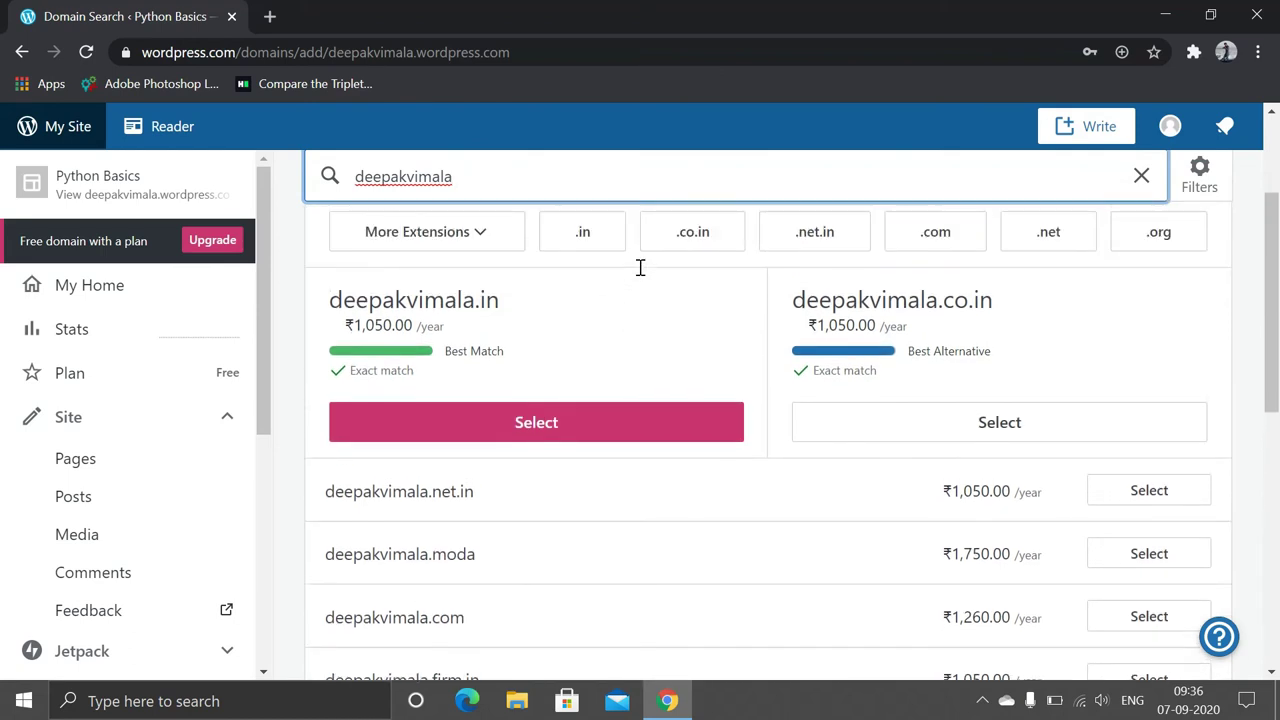
{"action": "scroll", "coordinate": [640, 267], "scroll_direction": "up", "scroll_amount": 1}
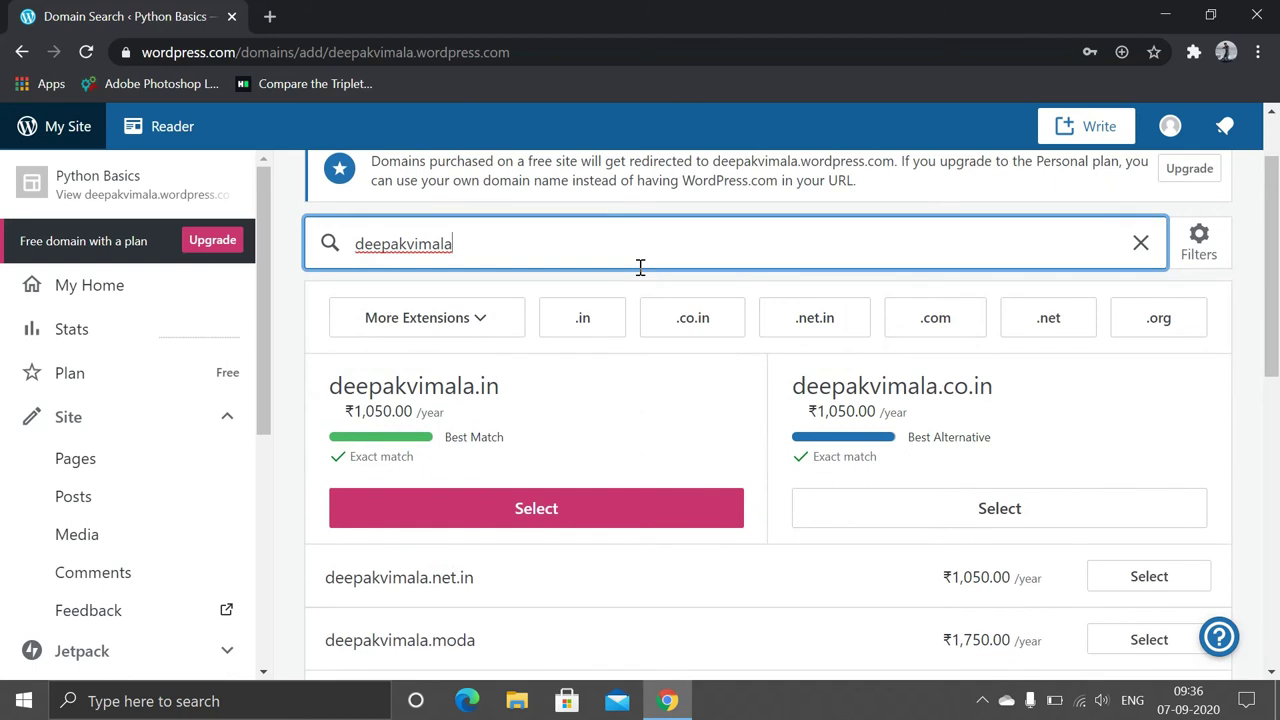
{"action": "scroll", "coordinate": [643, 303], "scroll_direction": "up", "scroll_amount": 1}
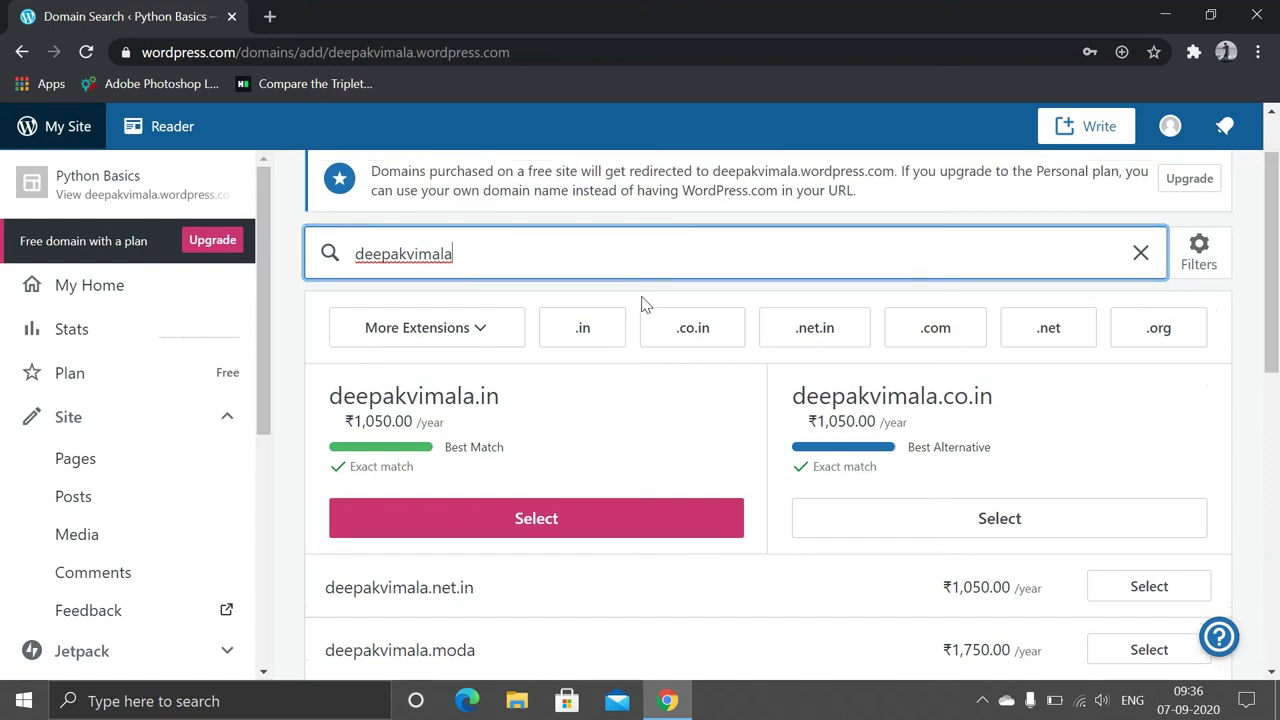
{"action": "scroll", "coordinate": [643, 304], "scroll_direction": "down", "scroll_amount": 1}
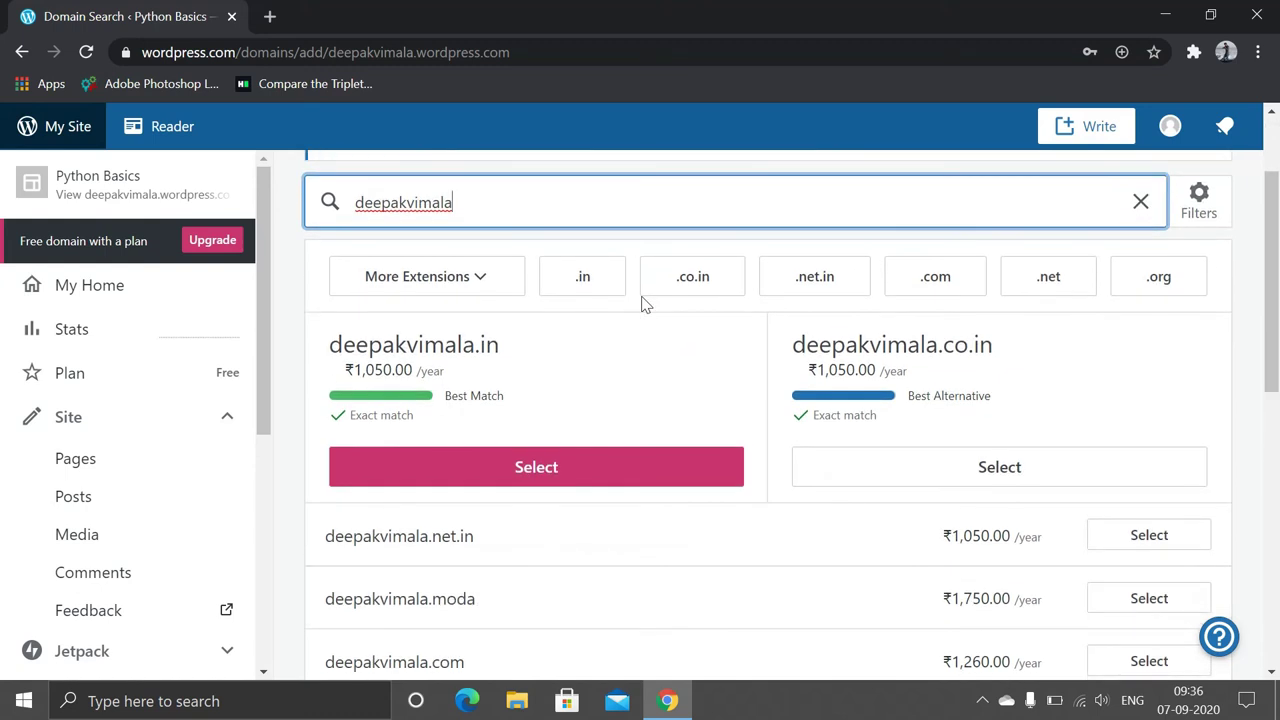
{"action": "left_click", "coordinate": [123, 288]}
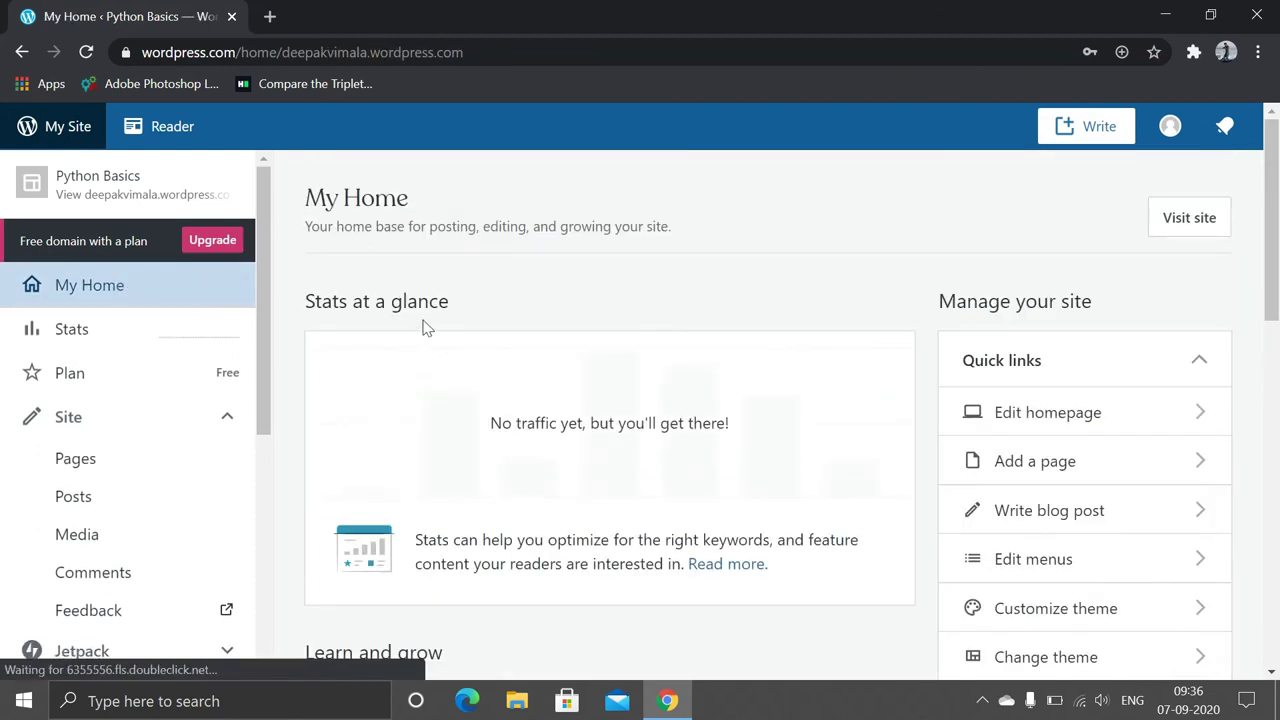
Review My Home, open the site's Stats, and examine the traffic chart with its views, visitors, likes and comments
{"action": "scroll", "coordinate": [688, 271], "scroll_direction": "down", "scroll_amount": 1}
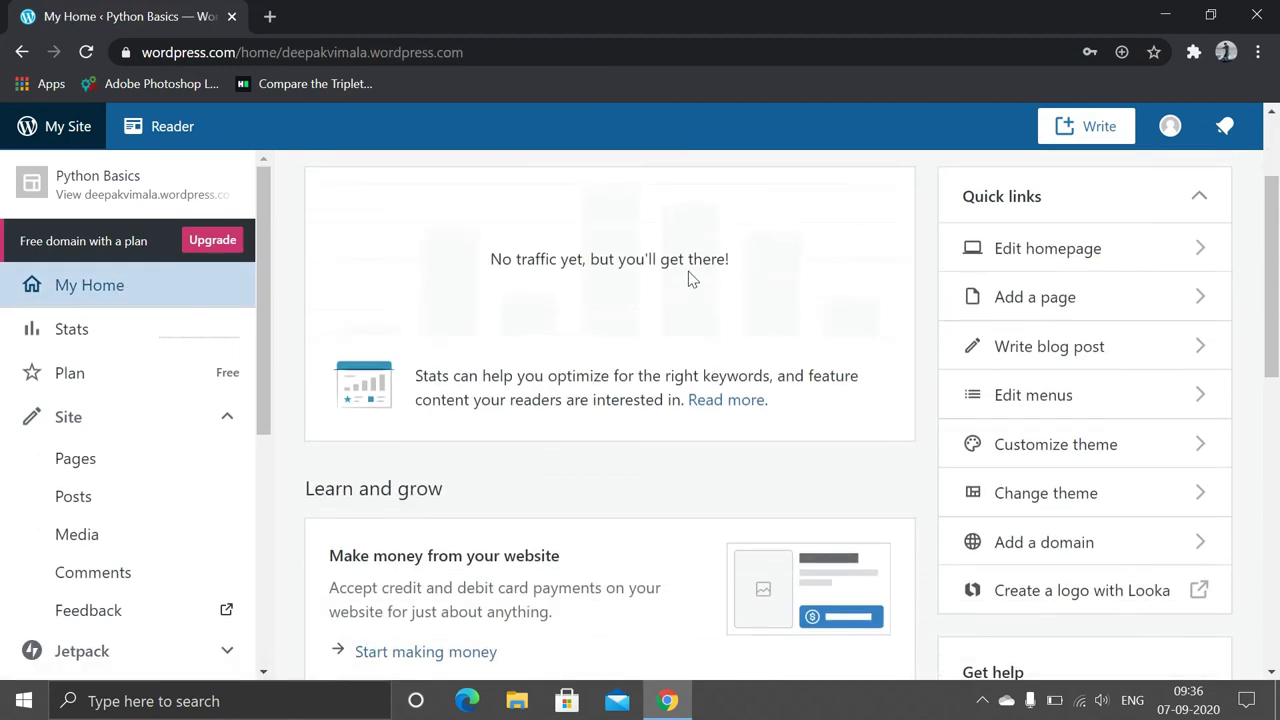
{"action": "scroll", "coordinate": [688, 271], "scroll_direction": "down", "scroll_amount": 1}
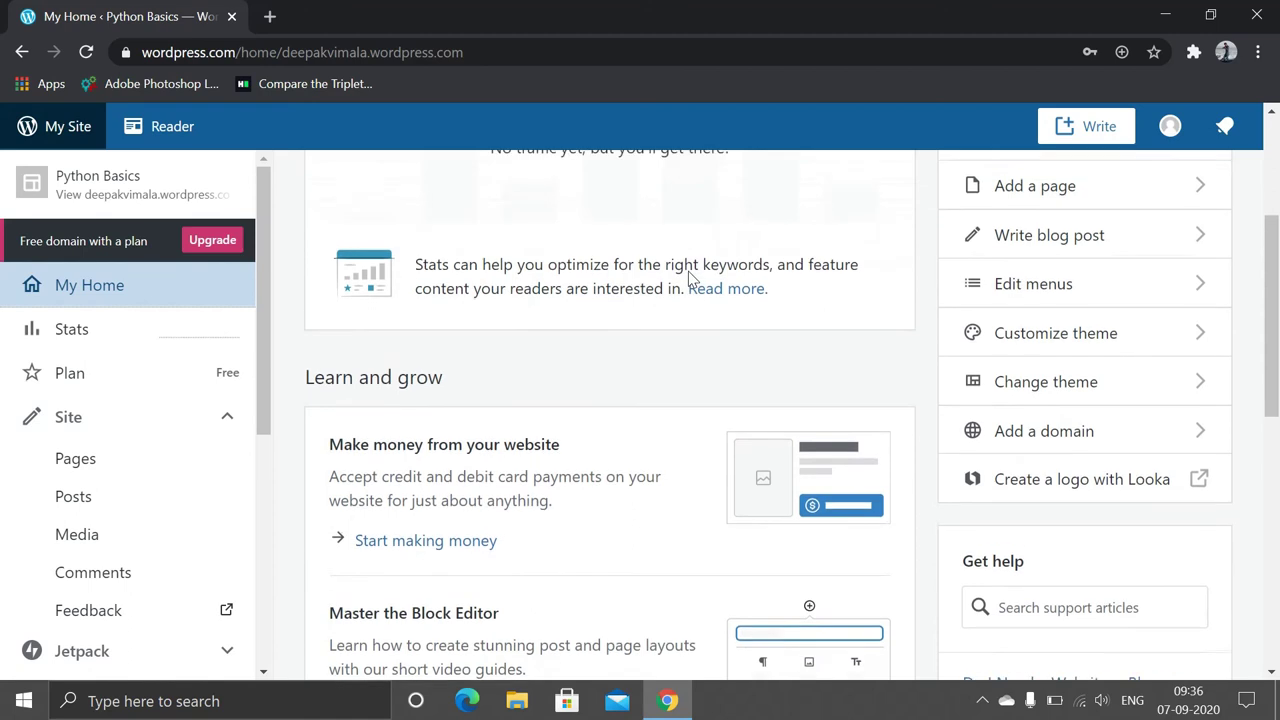
{"action": "scroll", "coordinate": [688, 278], "scroll_direction": "up", "scroll_amount": 2}
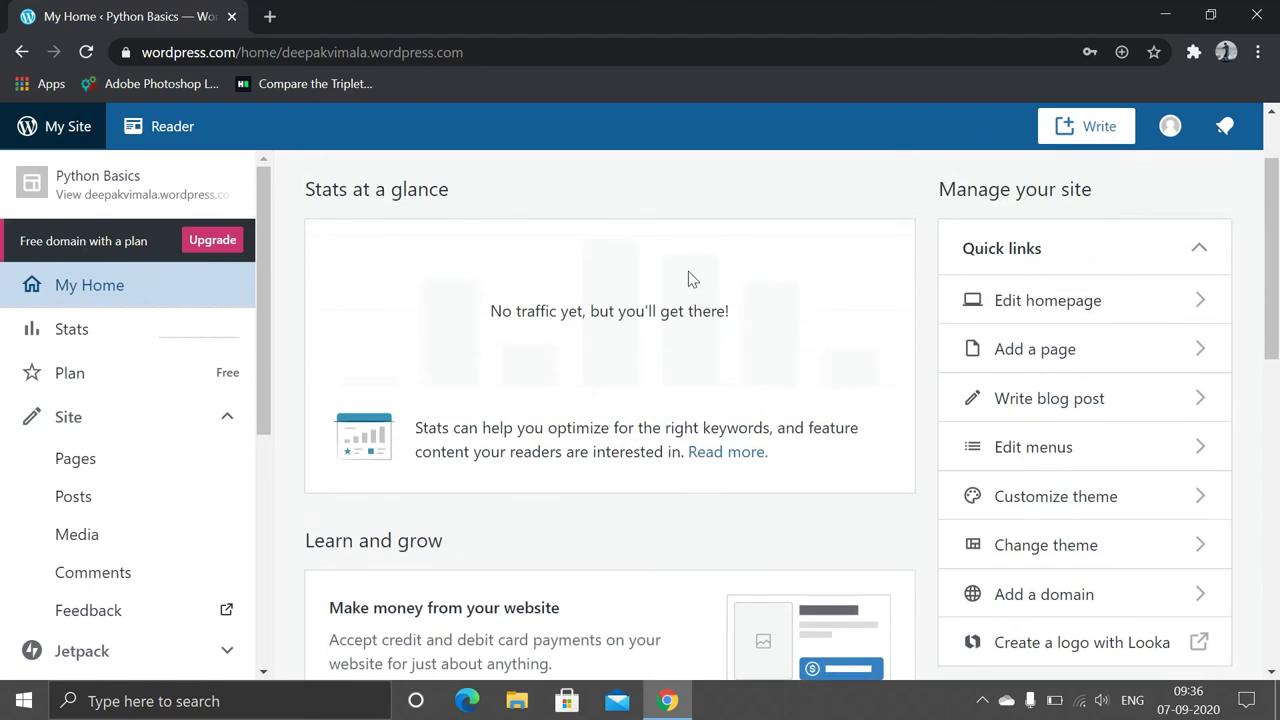
{"action": "left_click", "coordinate": [108, 331]}
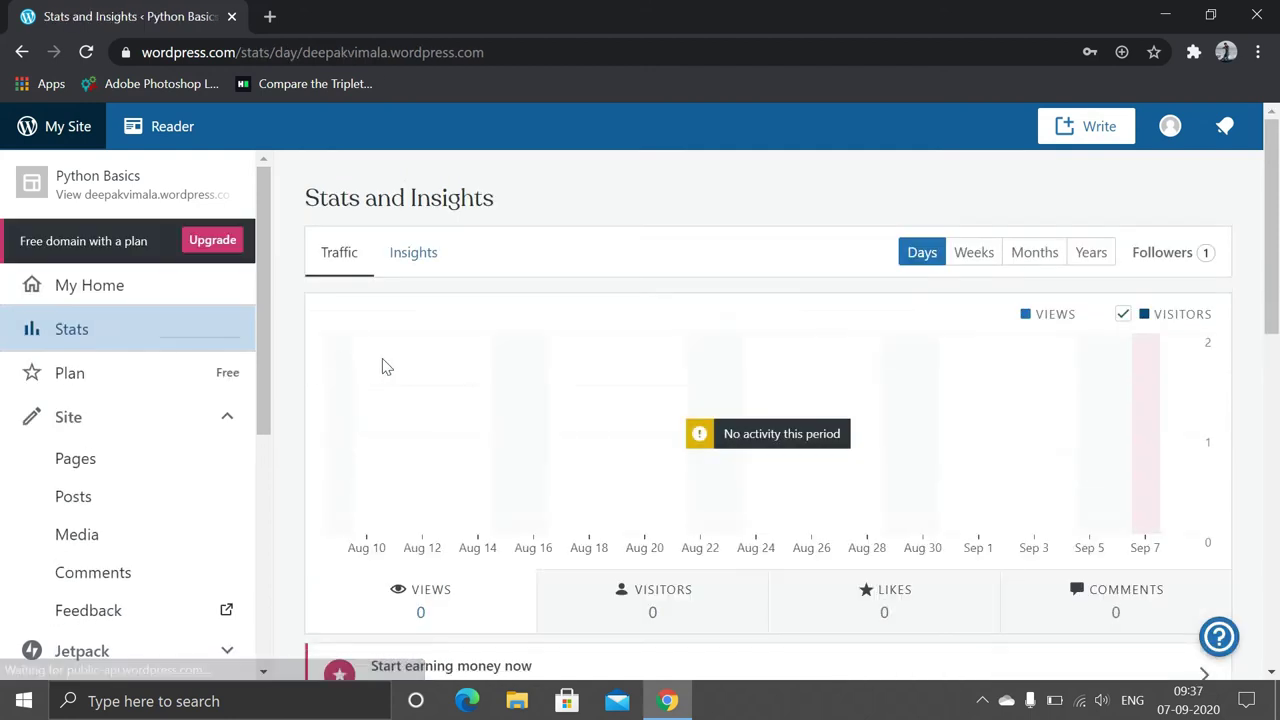
{"action": "scroll", "coordinate": [578, 368], "scroll_direction": "down", "scroll_amount": 1}
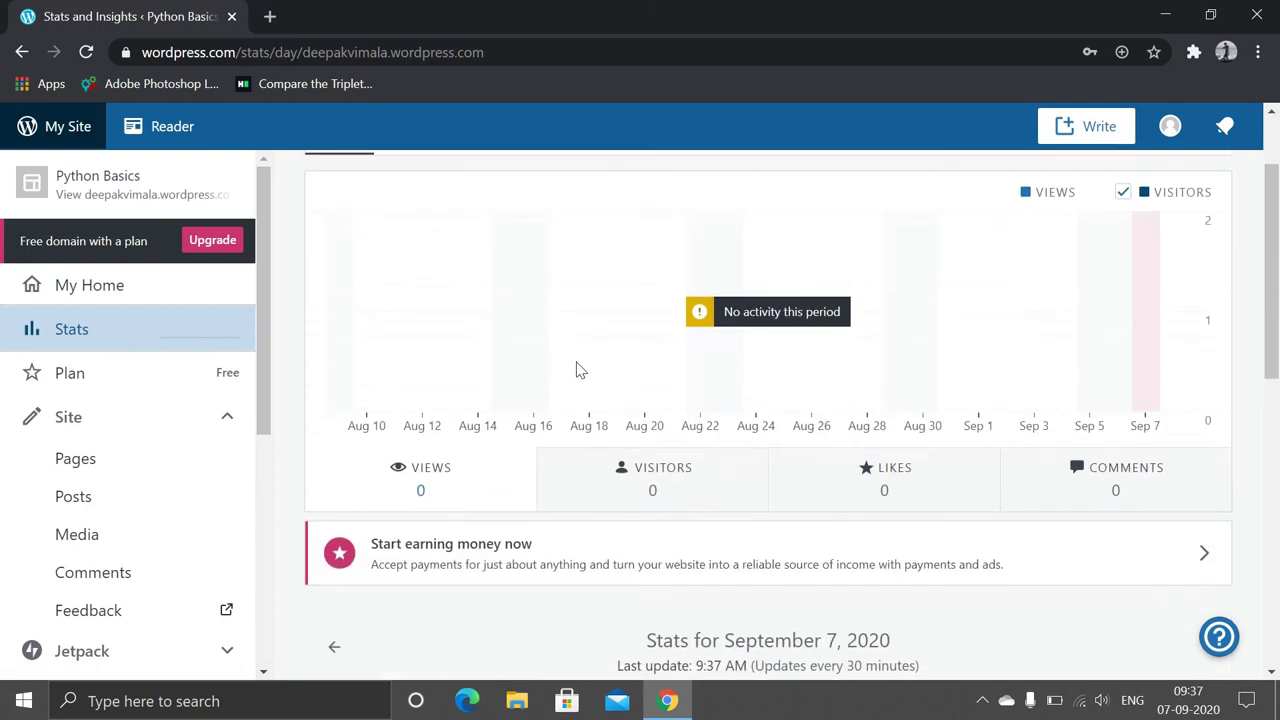
{"action": "scroll", "coordinate": [578, 370], "scroll_direction": "down", "scroll_amount": 1}
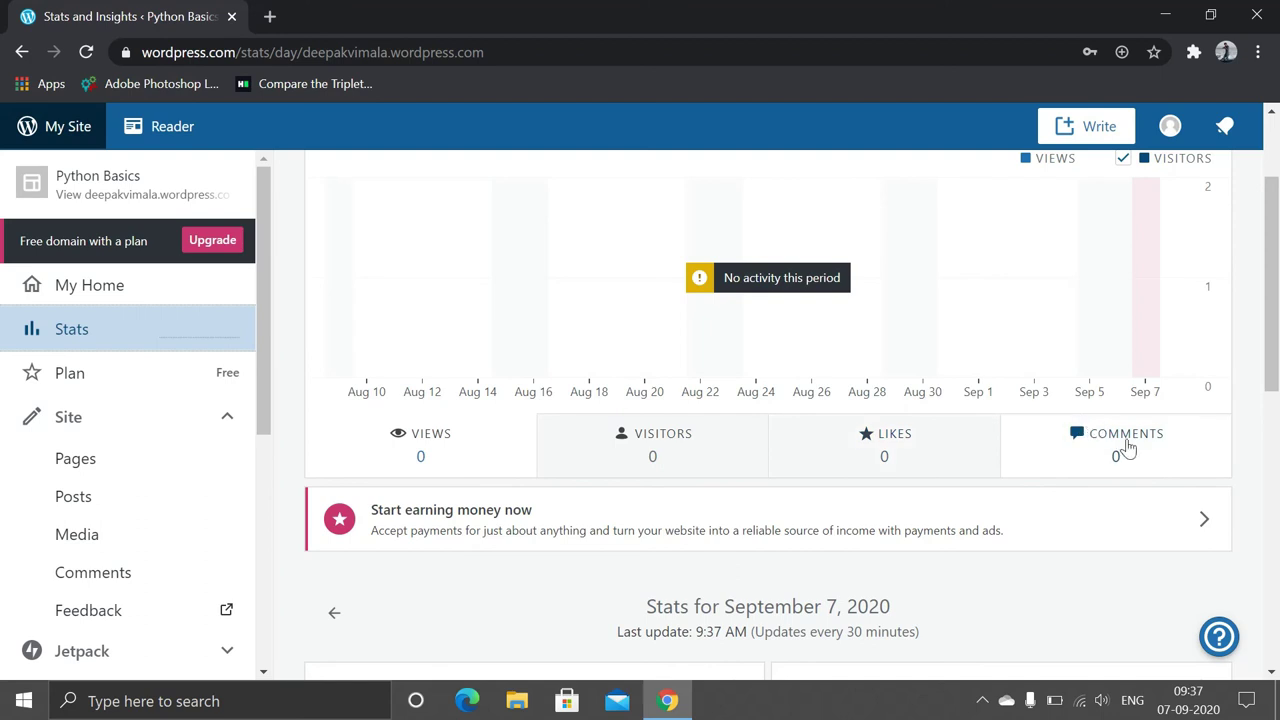
{"action": "scroll", "coordinate": [797, 272], "scroll_direction": "up", "scroll_amount": 2}
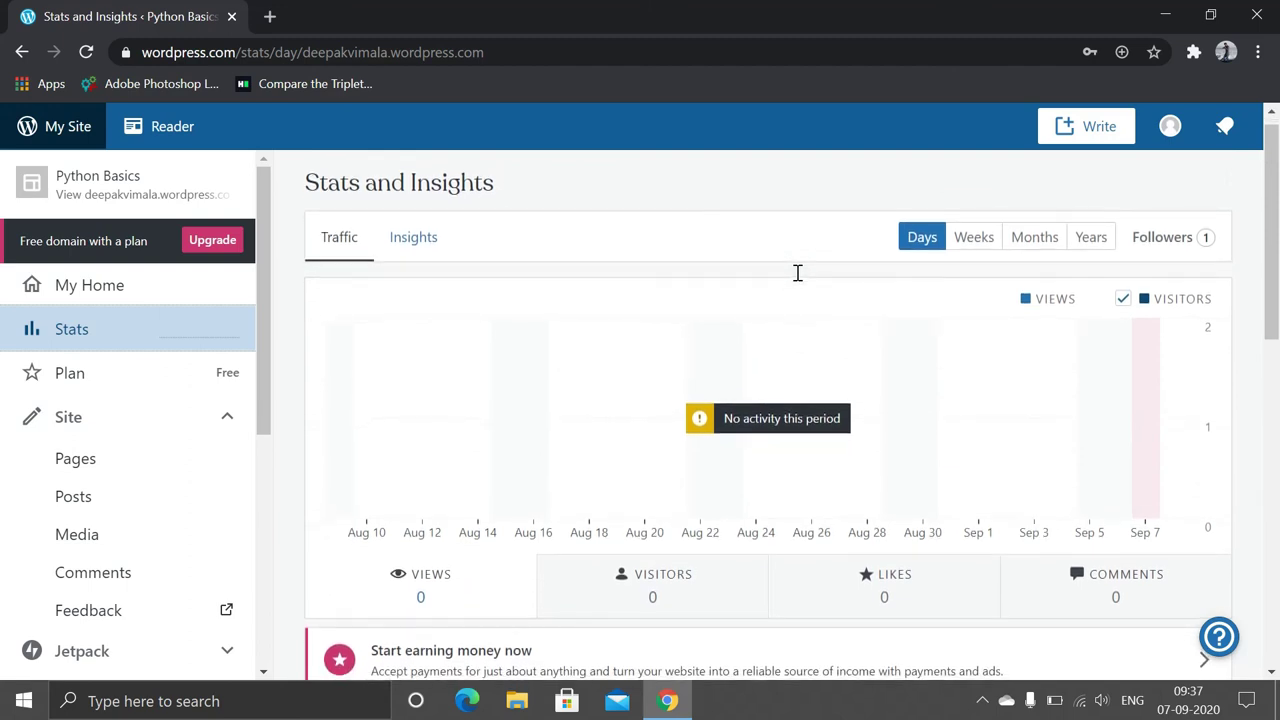
View the traffic chart by weeks and by months, and return it to days
{"action": "left_click", "coordinate": [964, 246]}
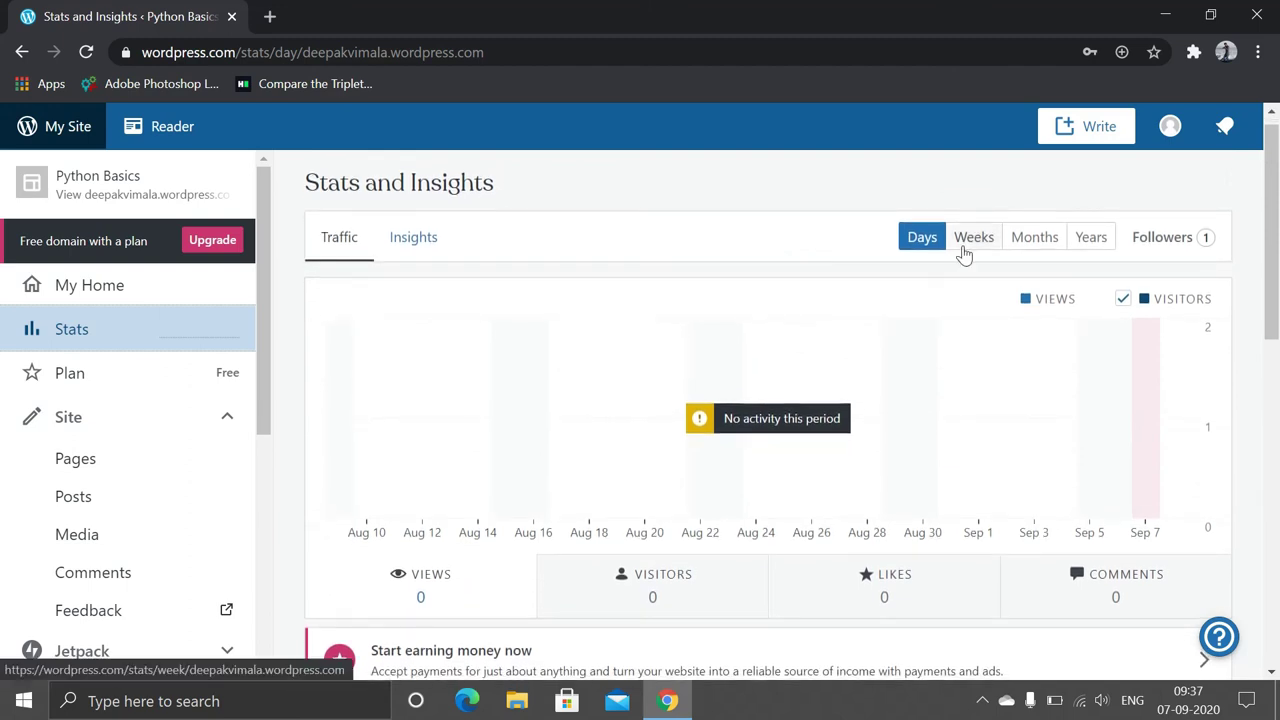
{"action": "left_click", "coordinate": [1035, 250]}
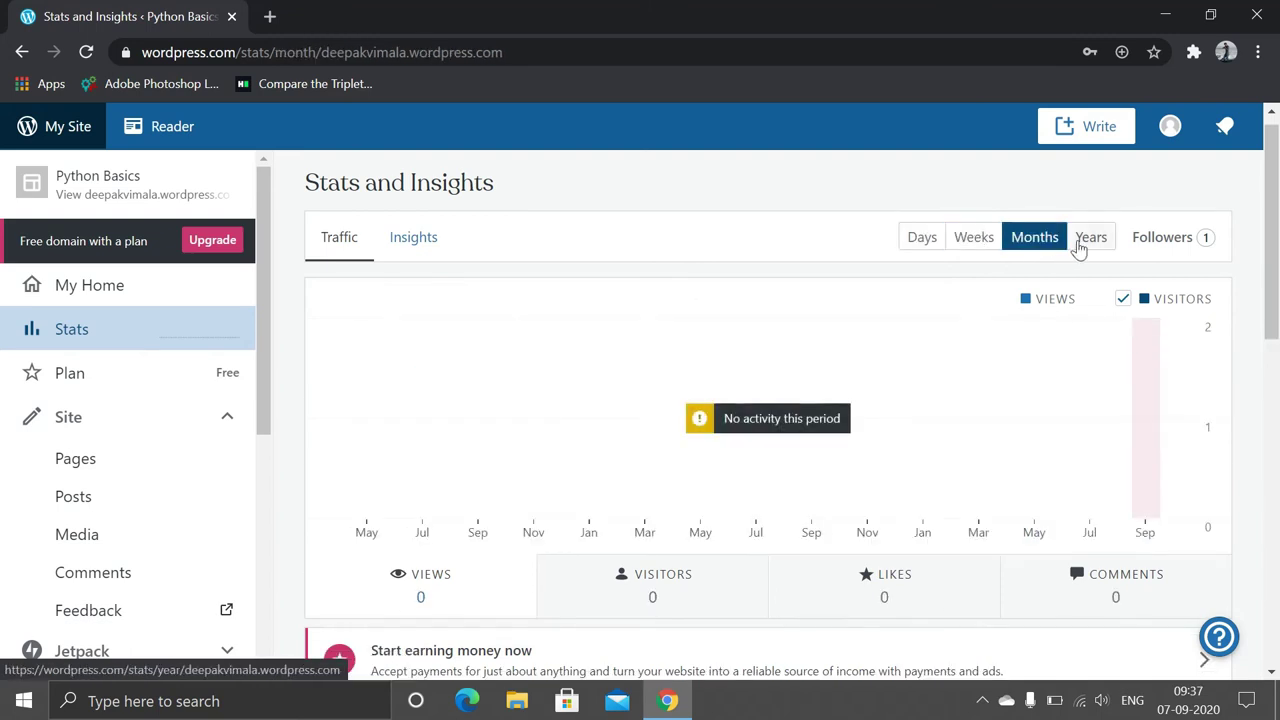
{"action": "left_click", "coordinate": [917, 245]}
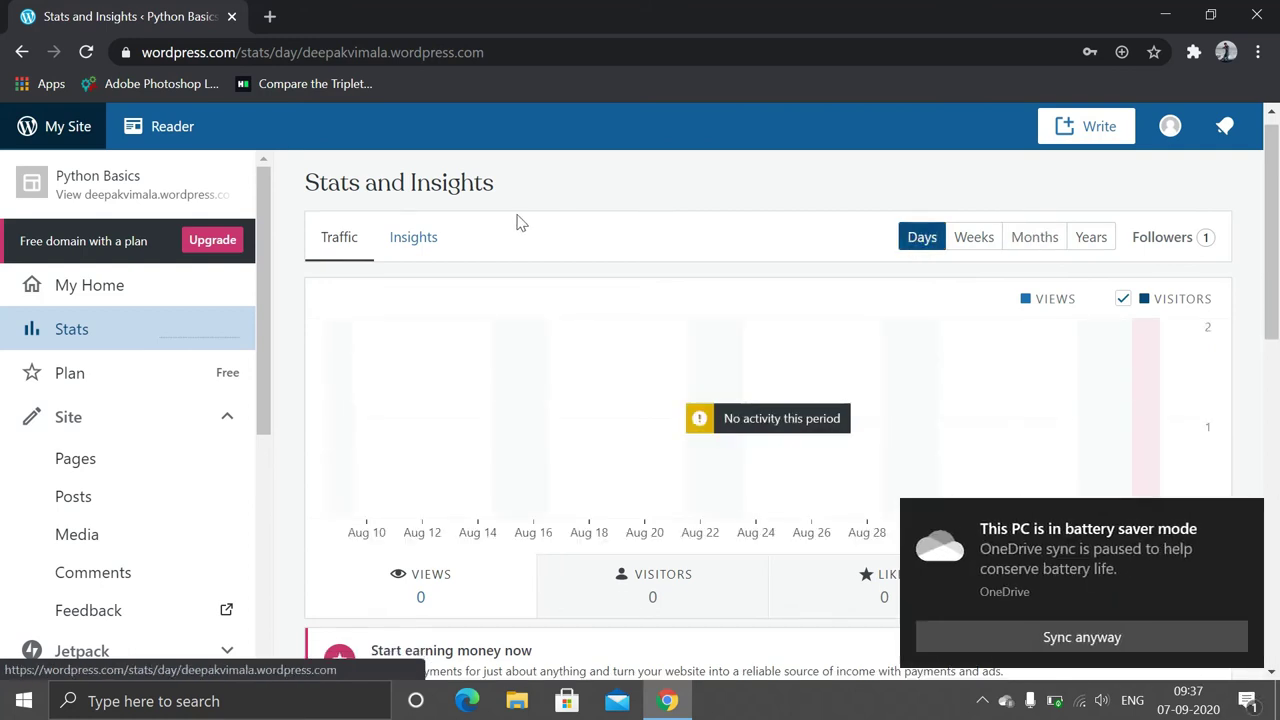
Open the site's Insights and examine the posting activity calendar and the all-time views section
{"action": "left_click", "coordinate": [413, 242]}
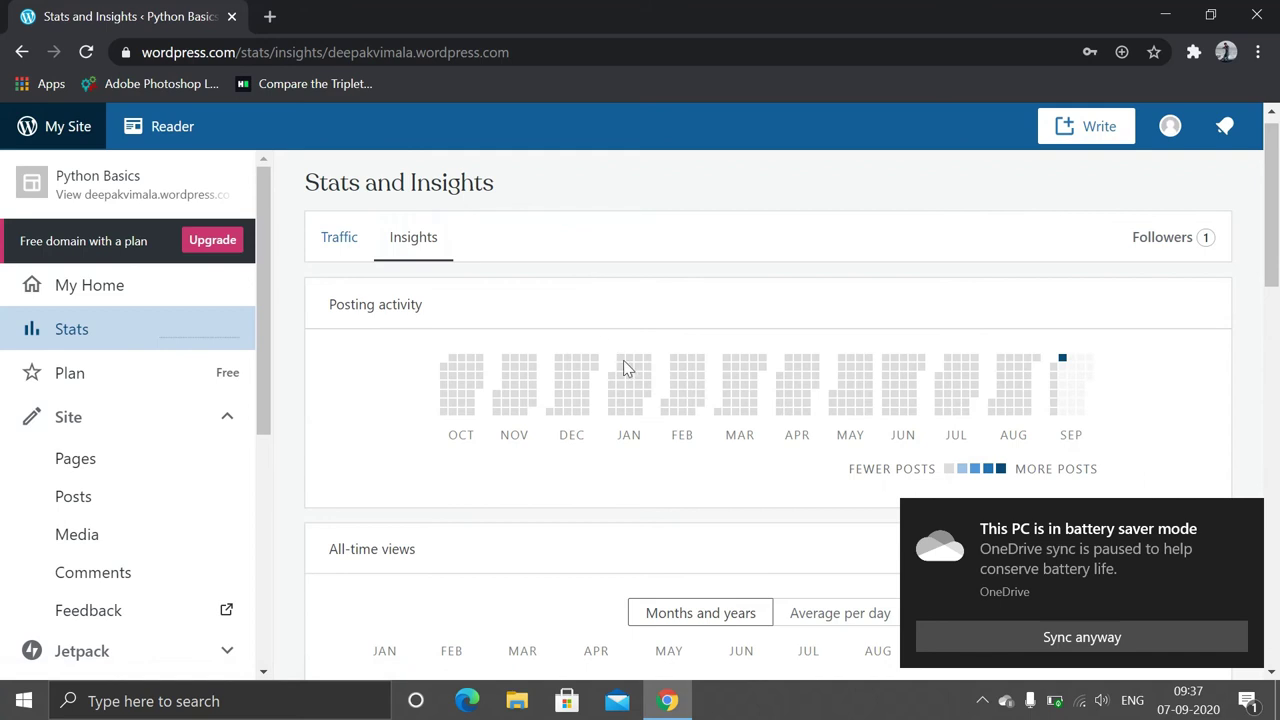
{"action": "scroll", "coordinate": [626, 366], "scroll_direction": "down", "scroll_amount": 1}
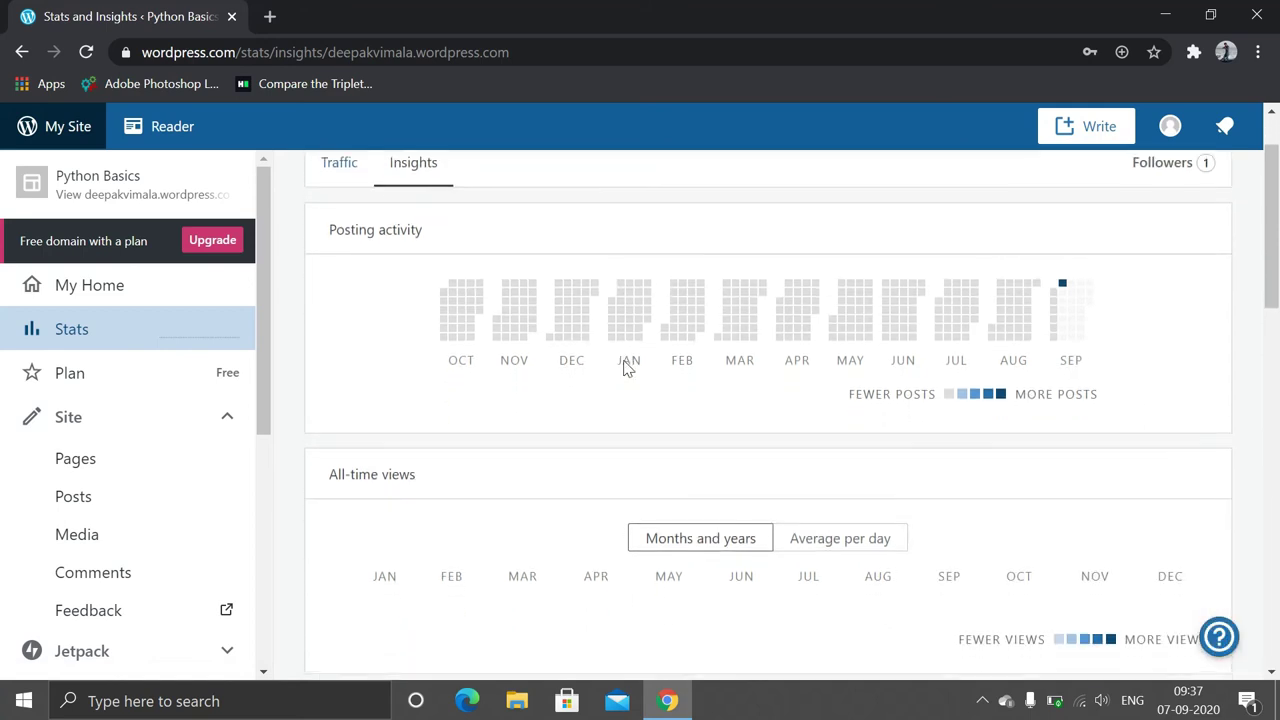
{"action": "scroll", "coordinate": [626, 368], "scroll_direction": "up", "scroll_amount": 1}
{"action": "scroll", "coordinate": [623, 368], "scroll_direction": "down", "scroll_amount": 1}
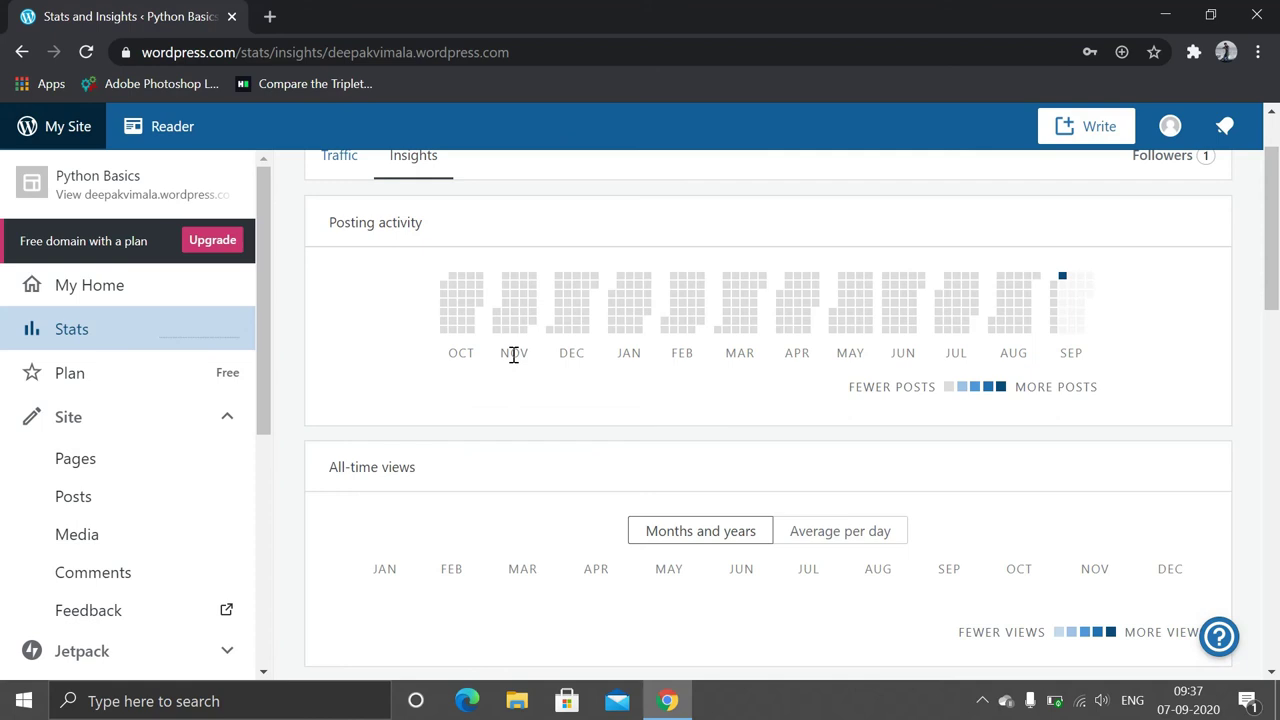
{"action": "scroll", "coordinate": [513, 355], "scroll_direction": "down", "scroll_amount": 2}
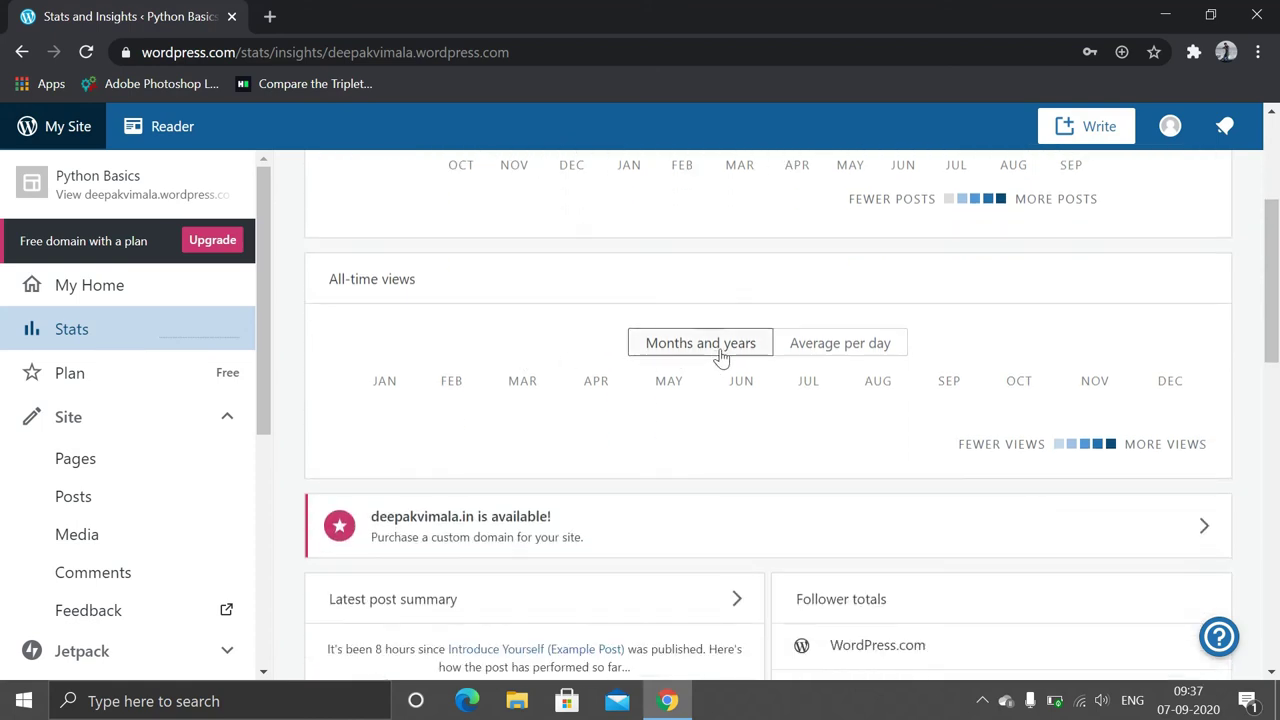
Show the all-time views as average per day, and examine the latest post summary and follower totals
{"action": "left_click", "coordinate": [830, 343]}
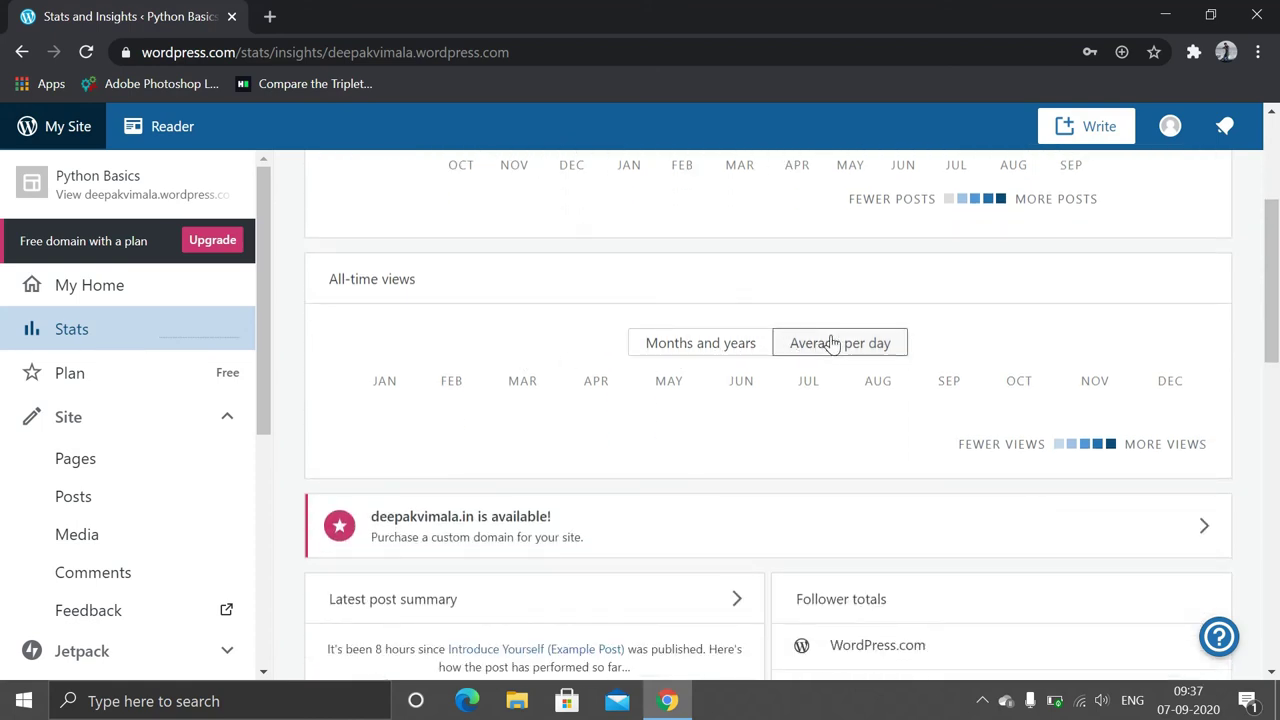
{"action": "scroll", "coordinate": [608, 355], "scroll_direction": "down", "scroll_amount": 1}
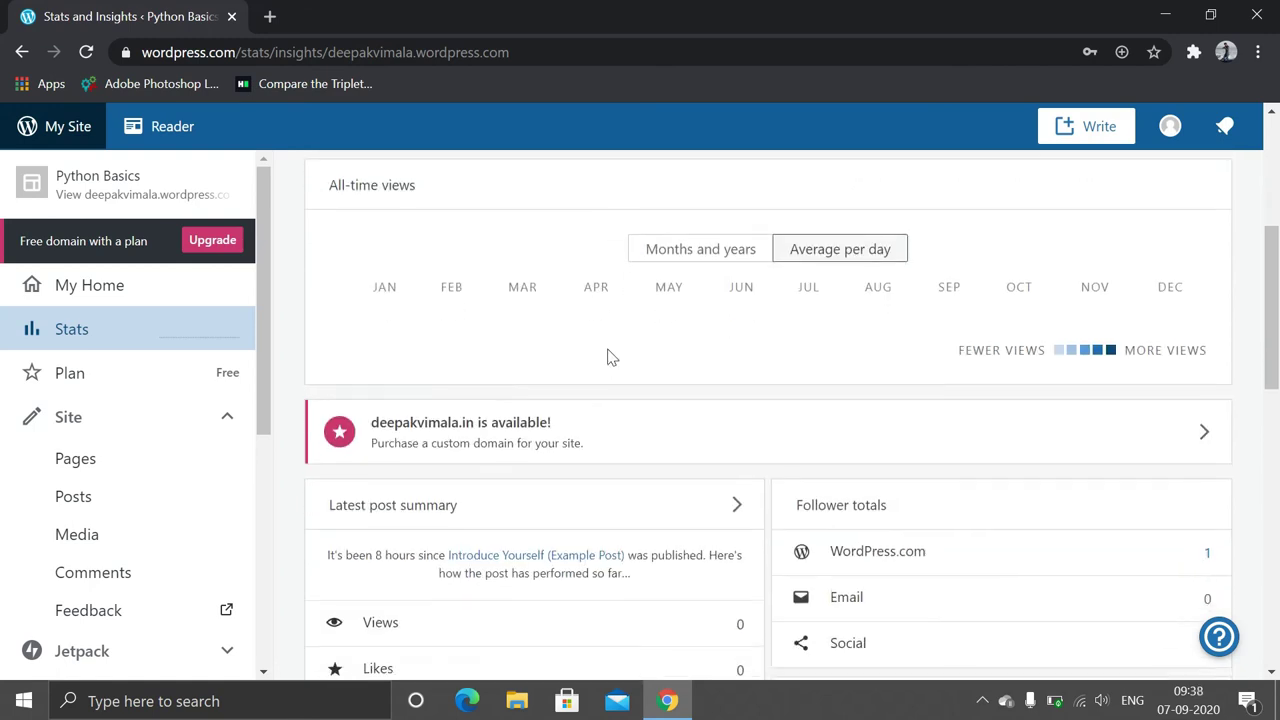
{"action": "scroll", "coordinate": [612, 357], "scroll_direction": "down", "scroll_amount": 1}
{"action": "scroll", "coordinate": [612, 357], "scroll_direction": "down", "scroll_amount": 1}
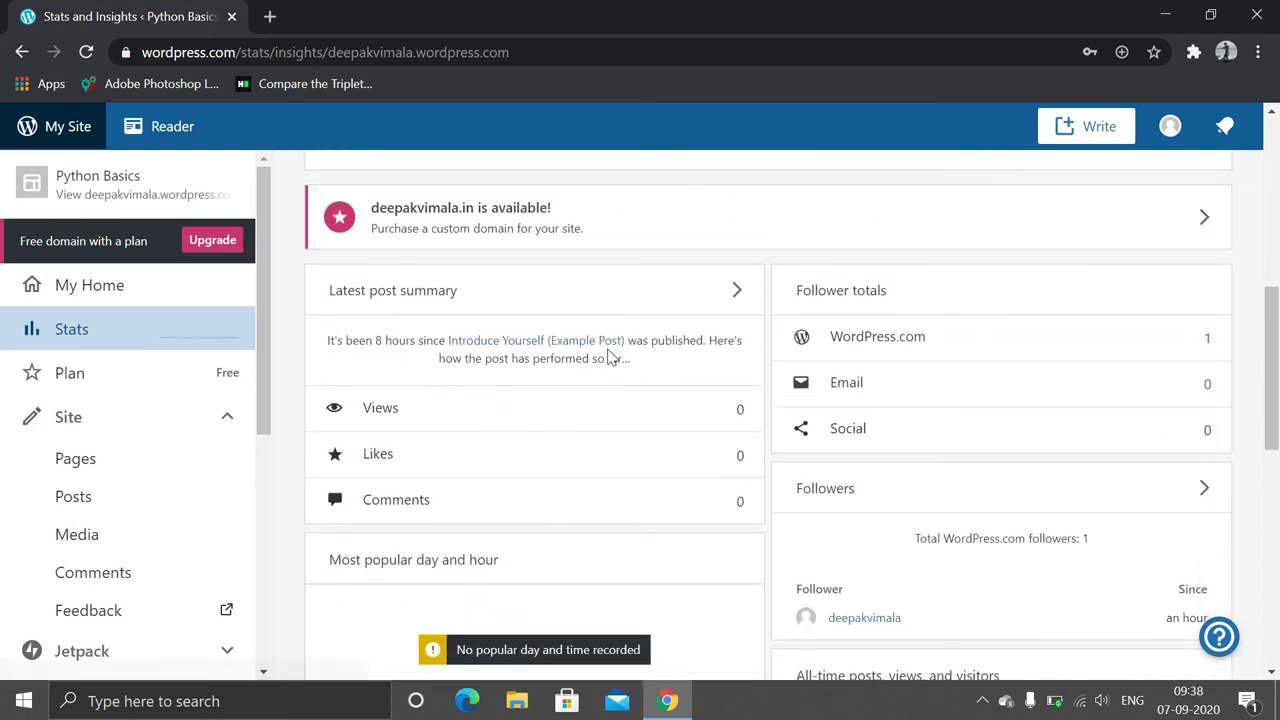
{"action": "scroll", "coordinate": [608, 357], "scroll_direction": "down", "scroll_amount": 1}
{"action": "scroll", "coordinate": [610, 357], "scroll_direction": "up", "scroll_amount": 3}
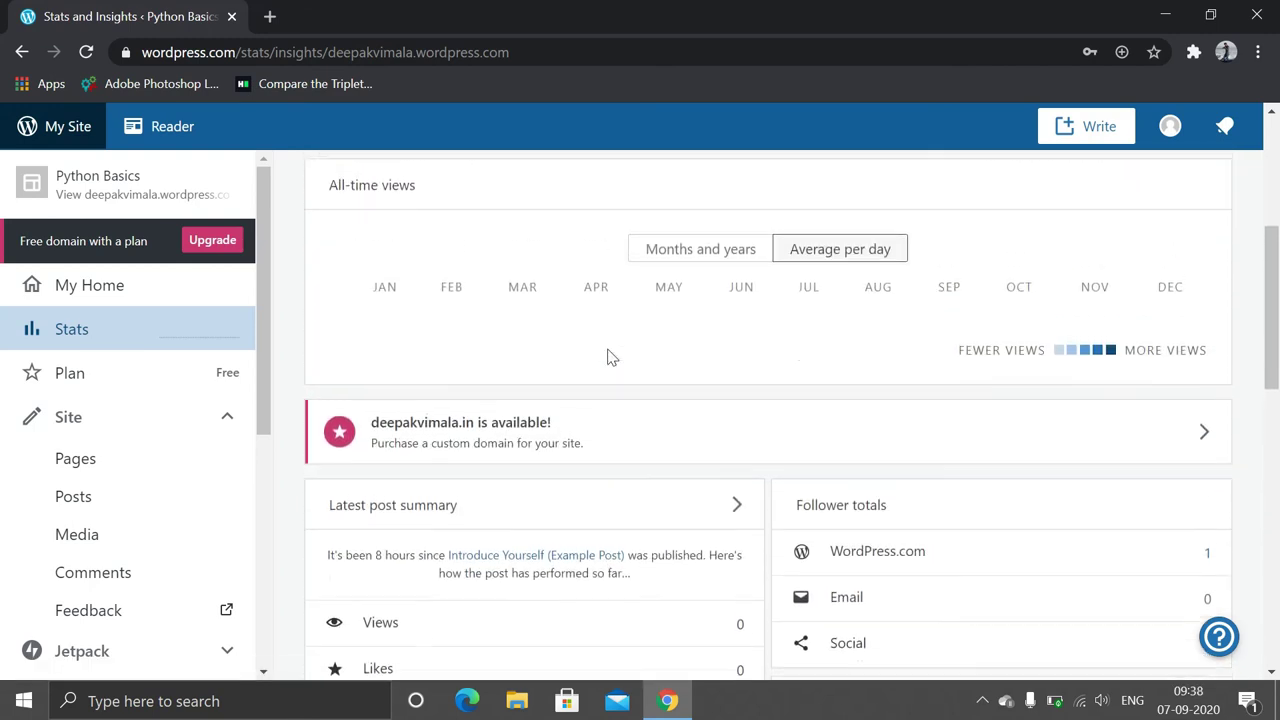
{"action": "scroll", "coordinate": [612, 357], "scroll_direction": "up", "scroll_amount": 4}
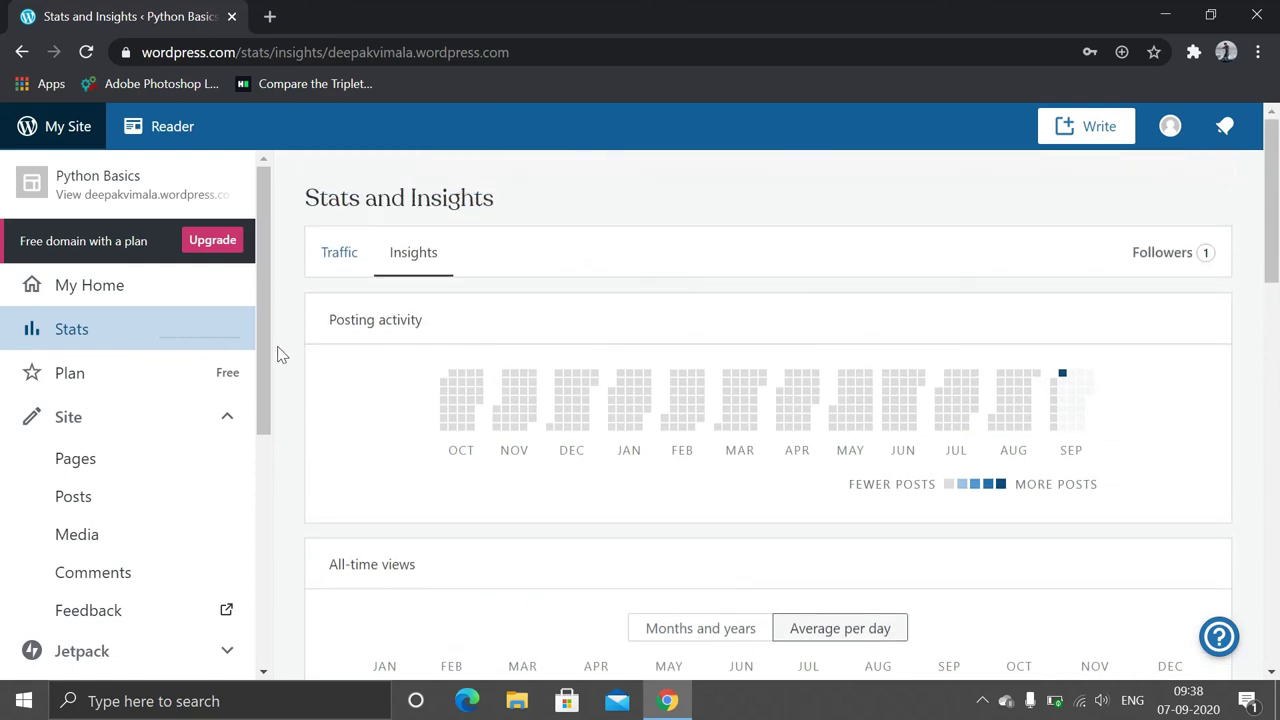
Open the site's list of pages, review the published ones, and show the scheduled pages
{"action": "left_click", "coordinate": [108, 418]}
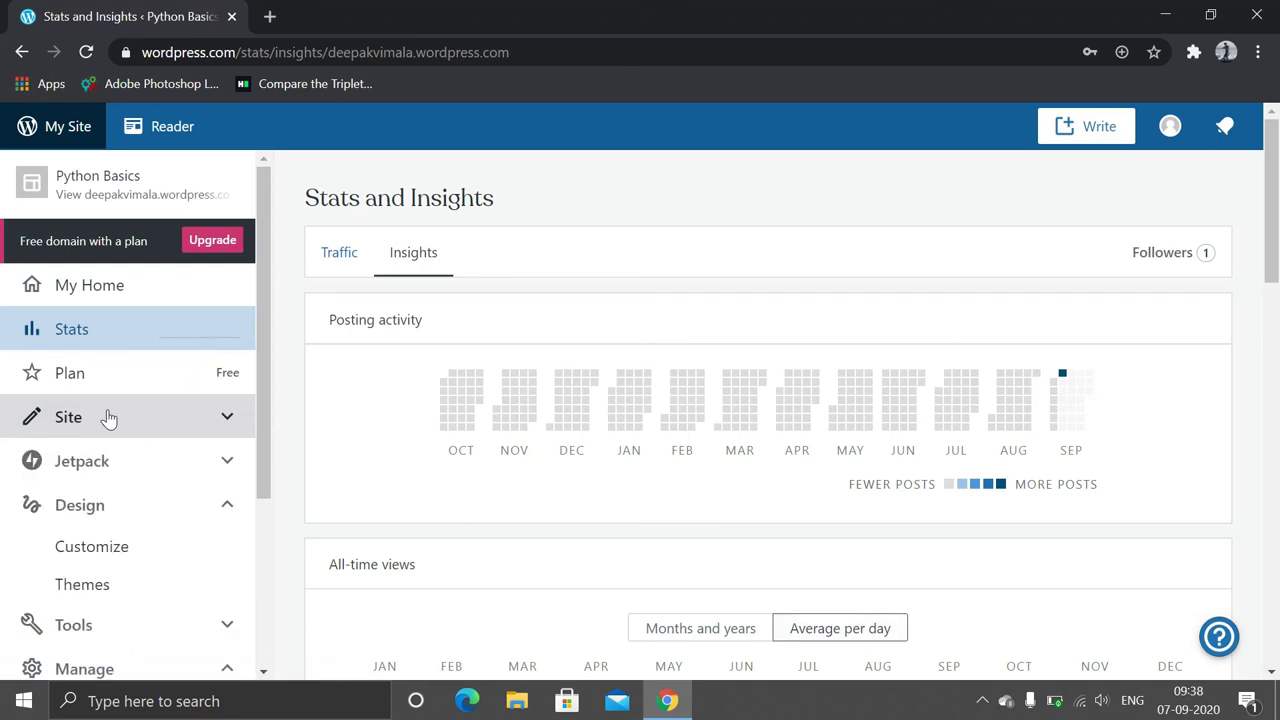
{"action": "left_click", "coordinate": [108, 418]}
{"action": "scroll", "coordinate": [108, 418], "scroll_direction": "down", "scroll_amount": 3}
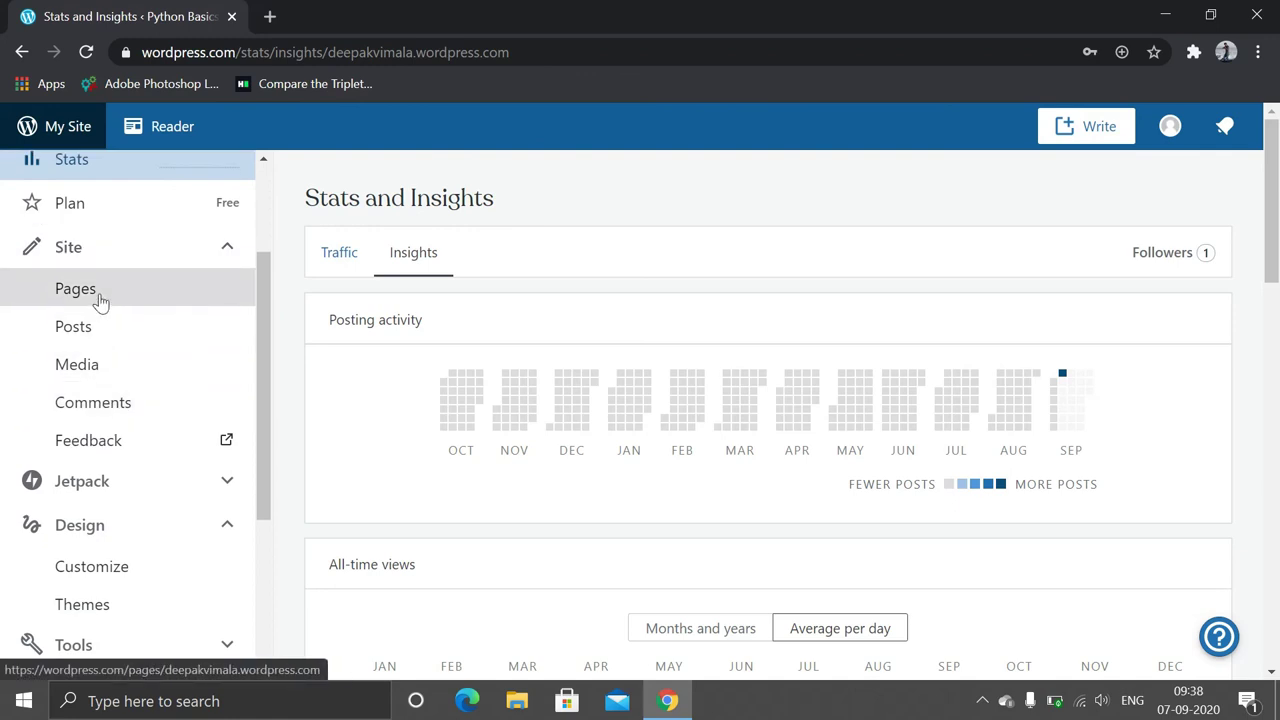
{"action": "left_click", "coordinate": [100, 302]}
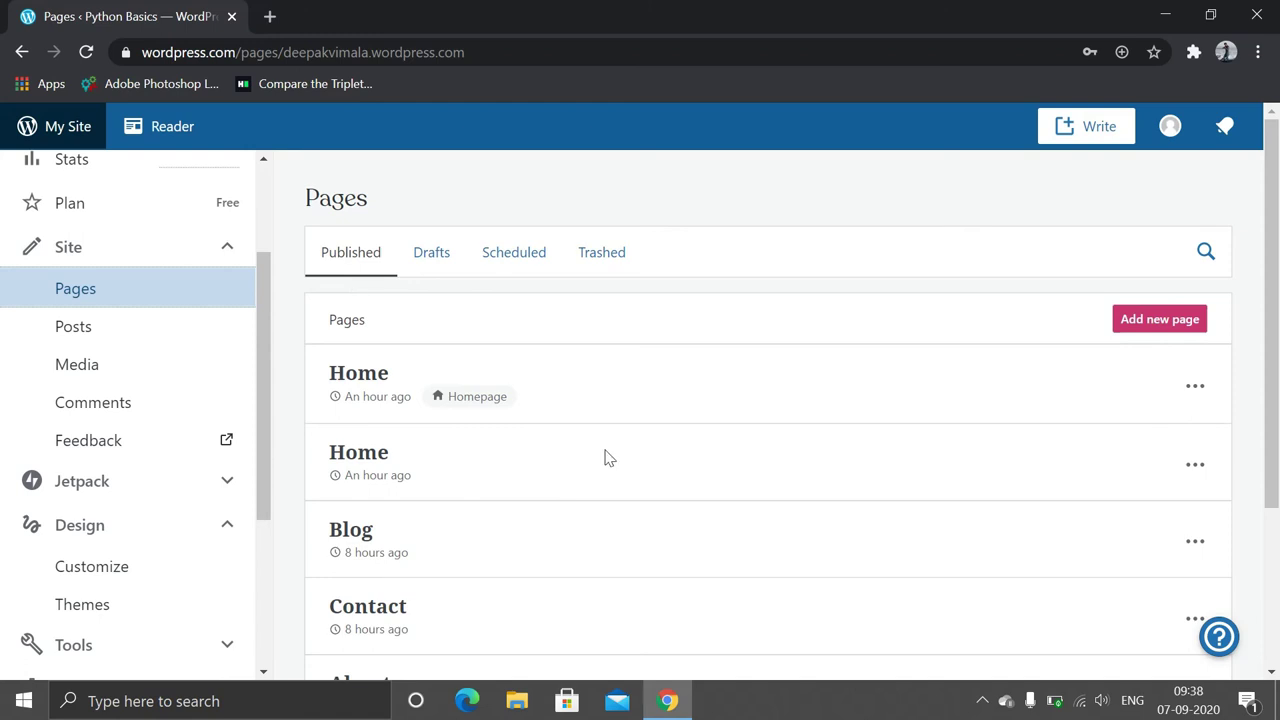
{"action": "scroll", "coordinate": [605, 457], "scroll_direction": "down", "scroll_amount": 2}
{"action": "scroll", "coordinate": [605, 457], "scroll_direction": "up", "scroll_amount": 1}
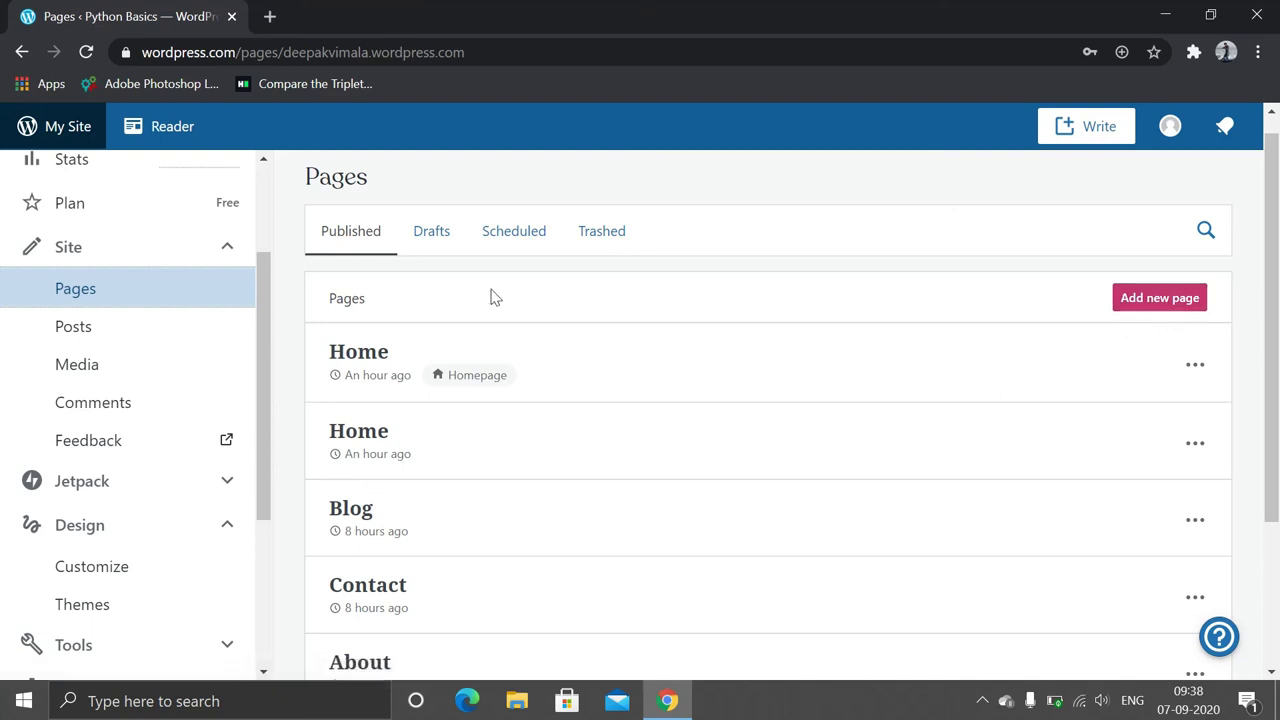
{"action": "left_click", "coordinate": [511, 257]}
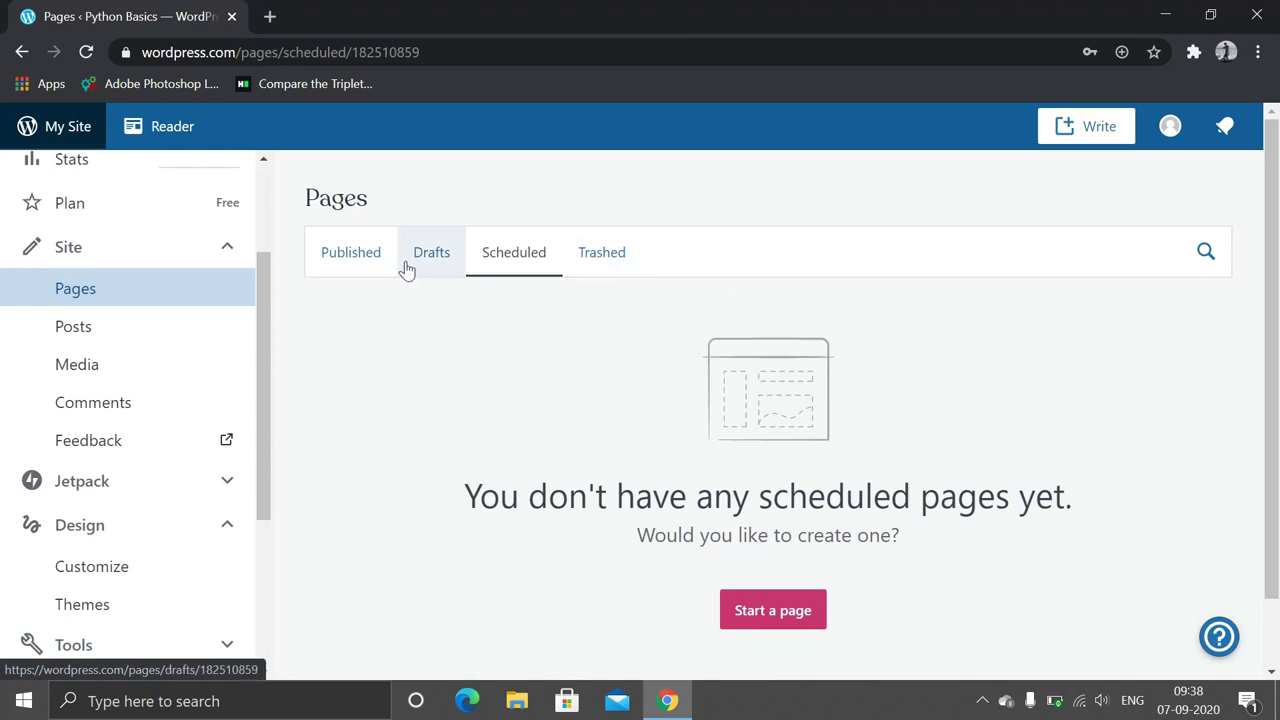
Open the site's list of posts and show the scheduled posts
{"action": "left_click", "coordinate": [97, 333]}
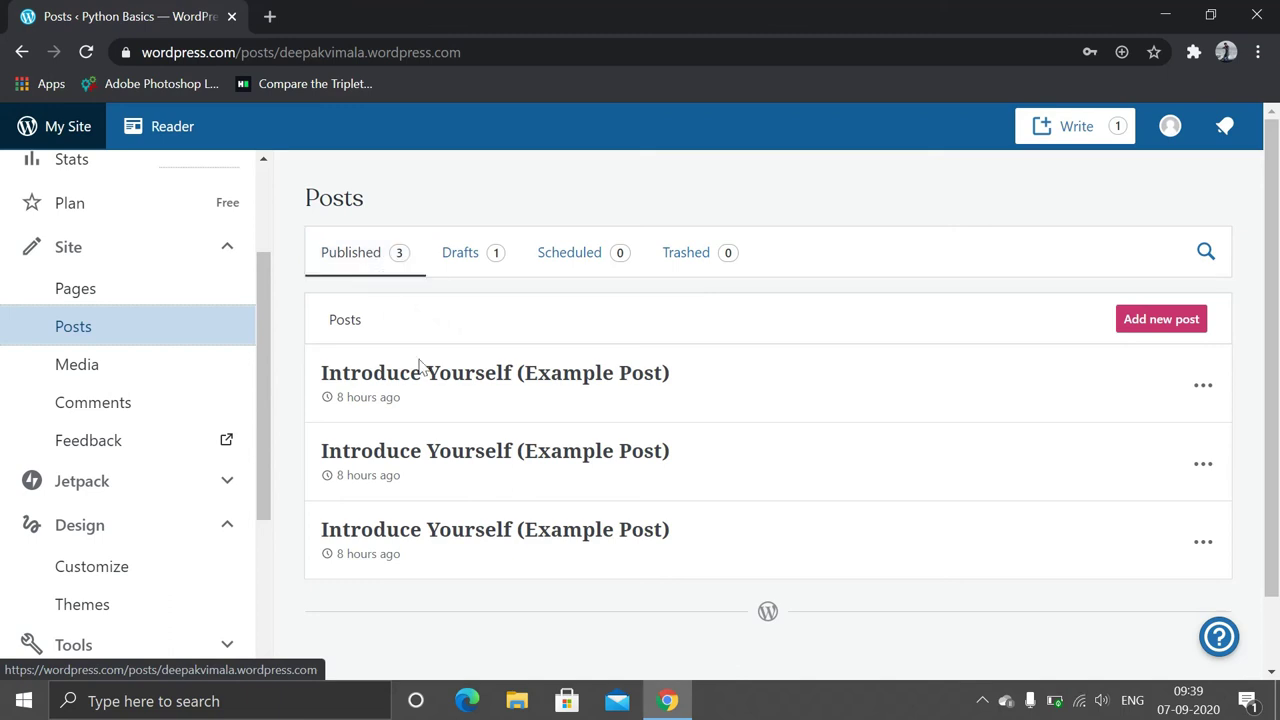
{"action": "left_click", "coordinate": [590, 258]}
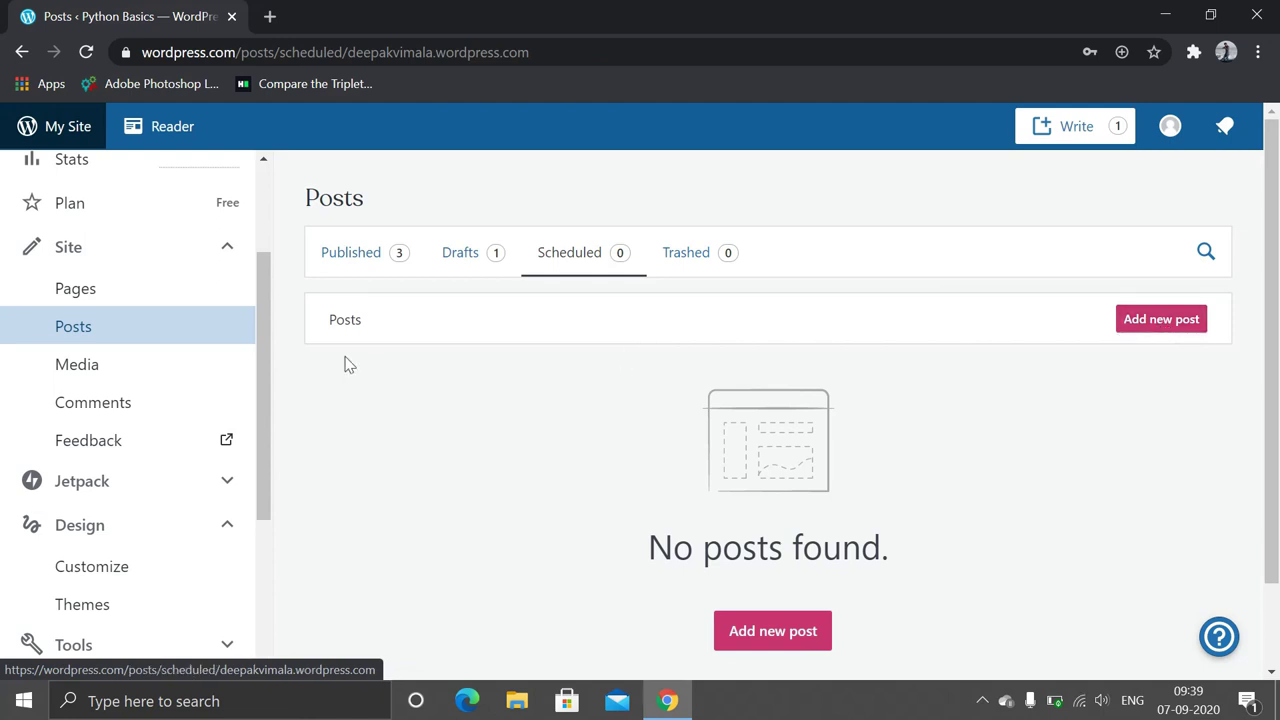
Open the media library, quit its welcome tour, and open the site's comments
{"action": "left_click", "coordinate": [173, 368]}
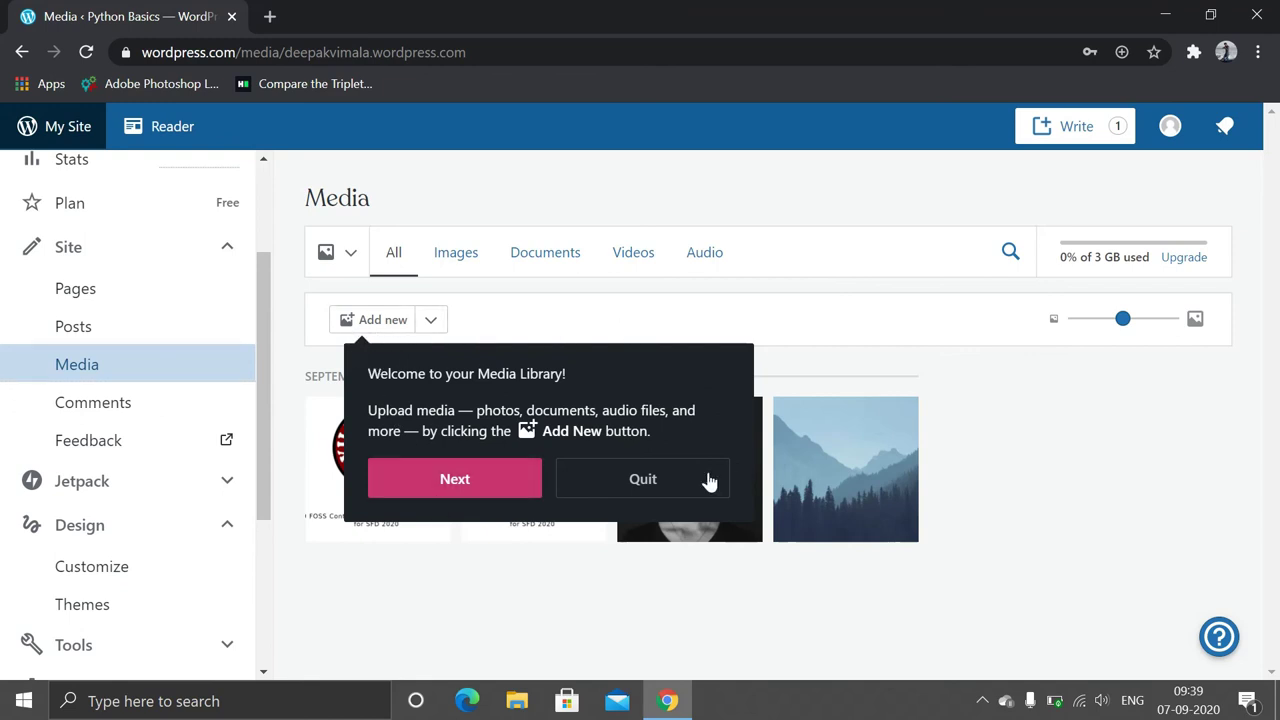
{"action": "left_click", "coordinate": [643, 479]}
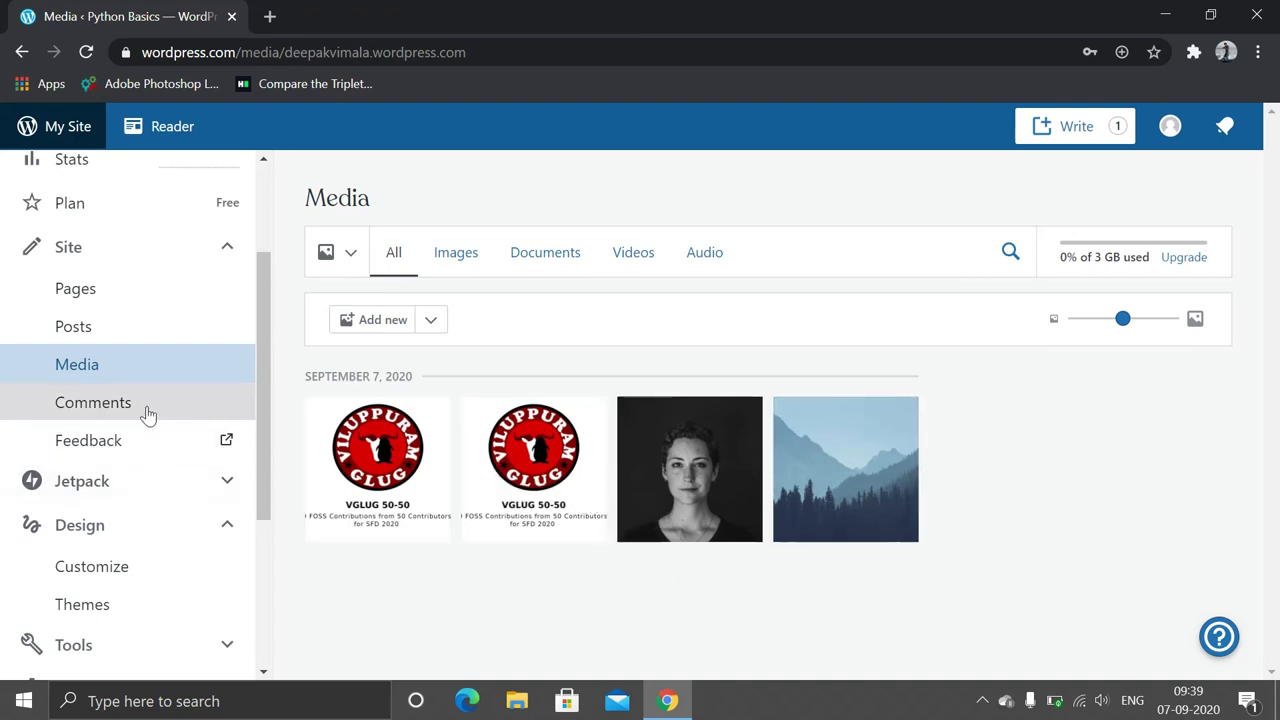
{"action": "left_click", "coordinate": [92, 402]}
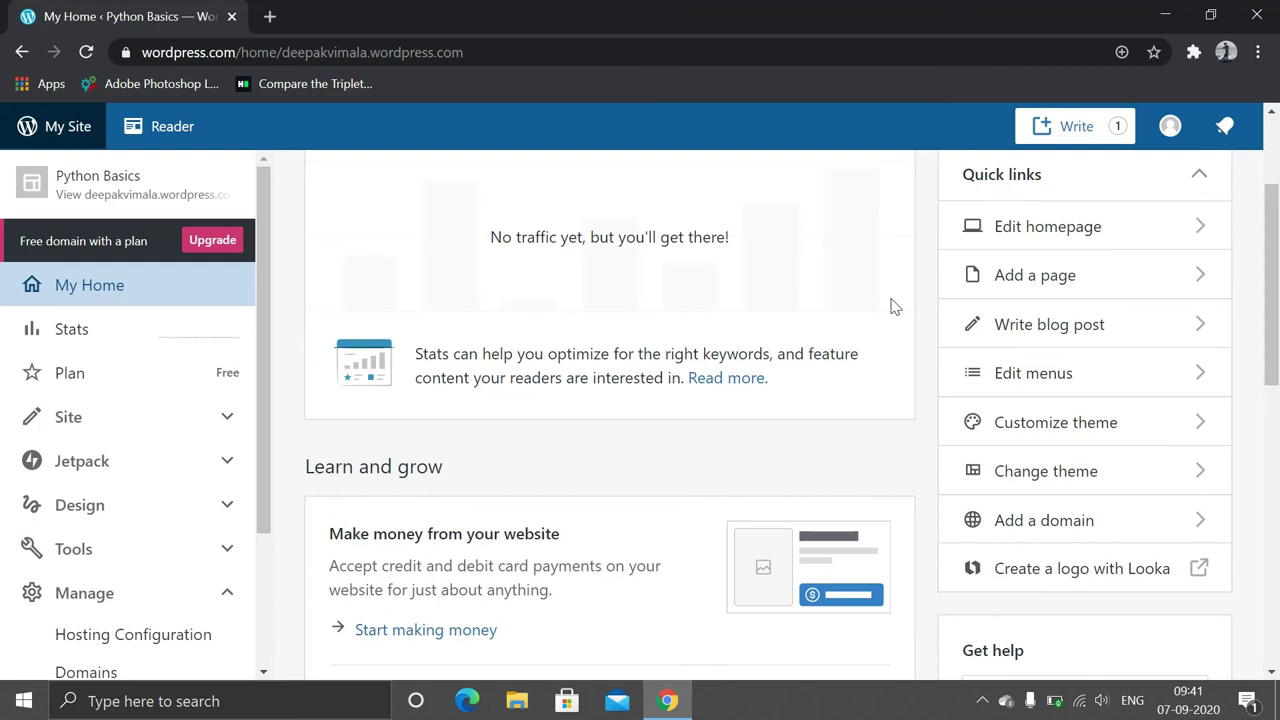
Open the Reader from My Home to view the followed sites, and close the browser
{"action": "scroll", "coordinate": [893, 307], "scroll_direction": "up", "scroll_amount": 2}
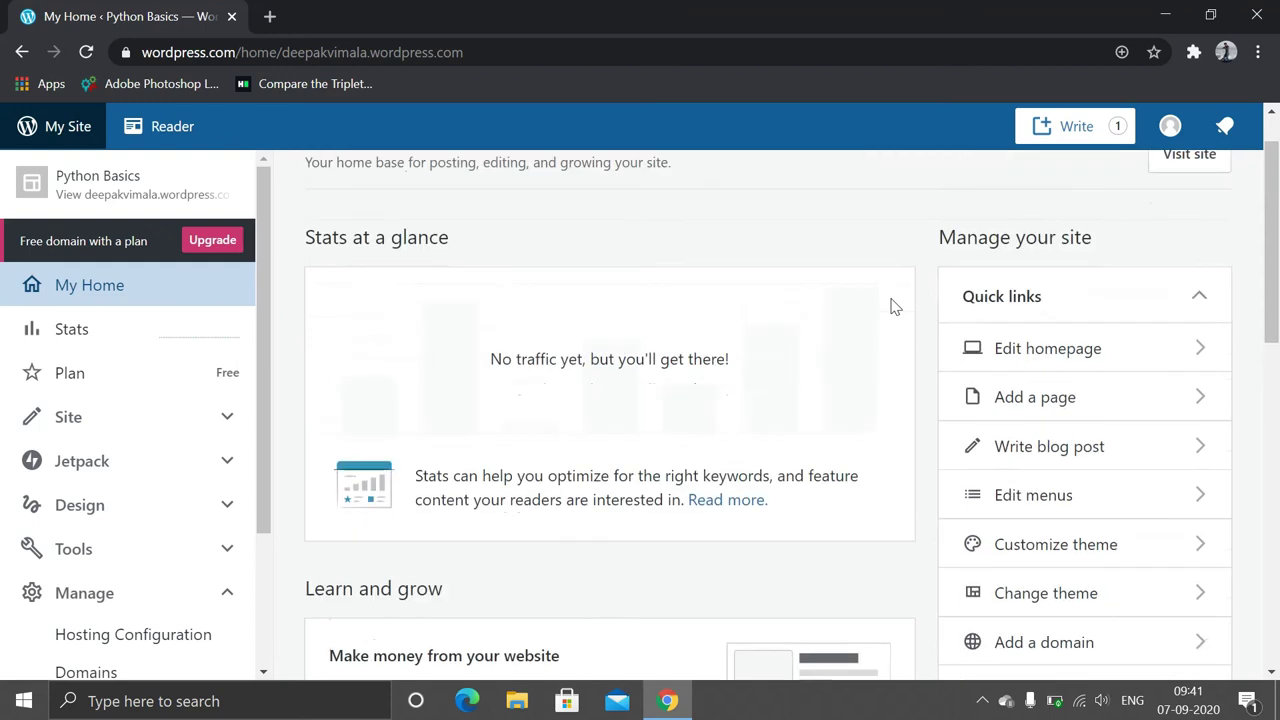
{"action": "left_click", "coordinate": [160, 136]}
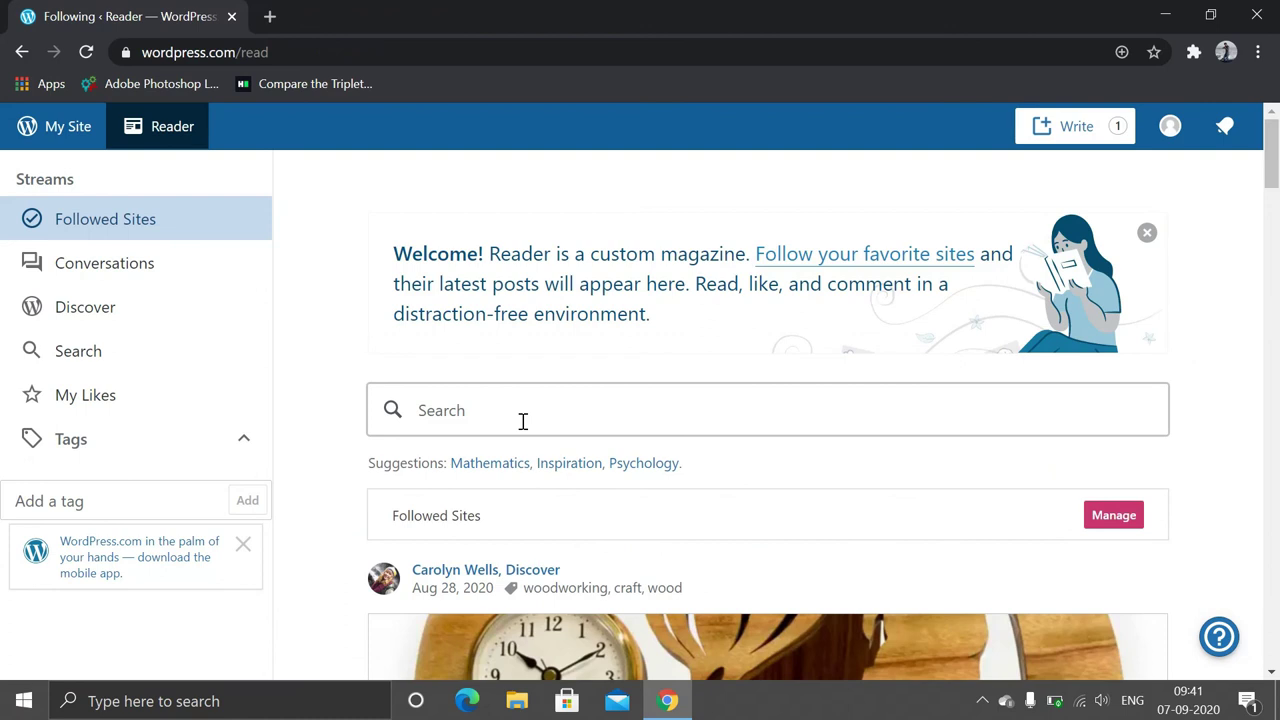
{"action": "left_click", "coordinate": [1268, 10]}
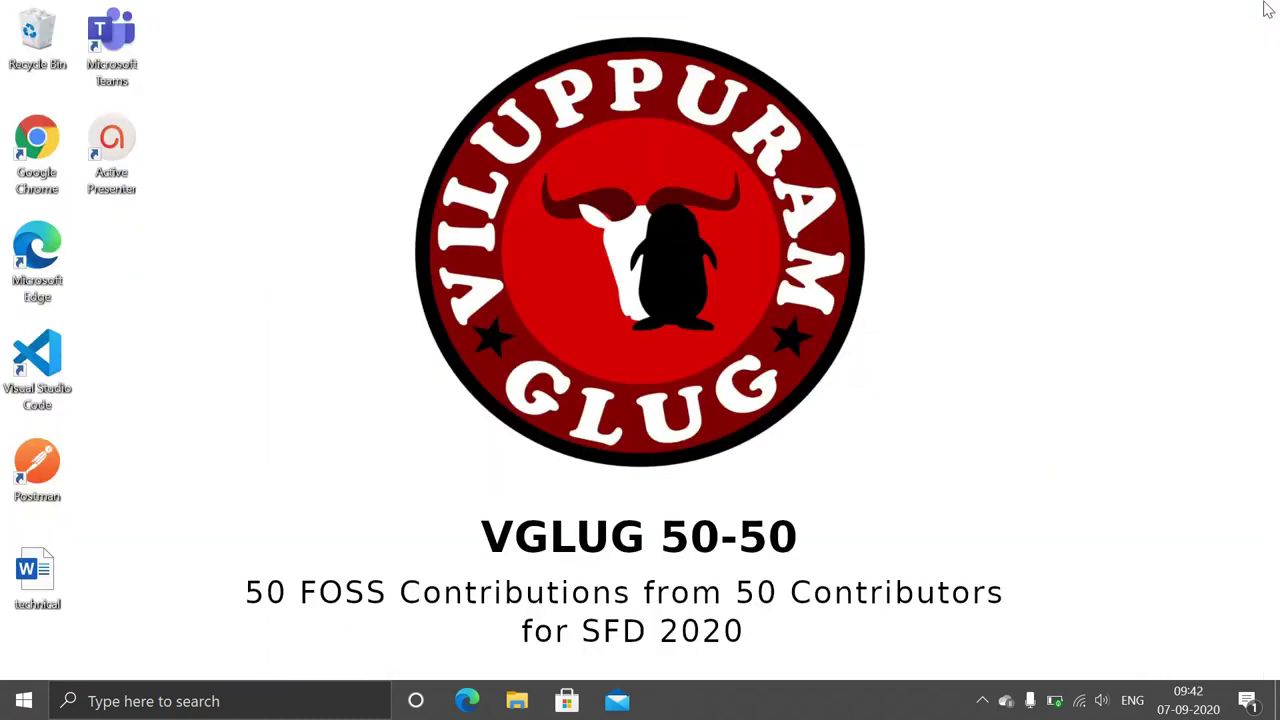